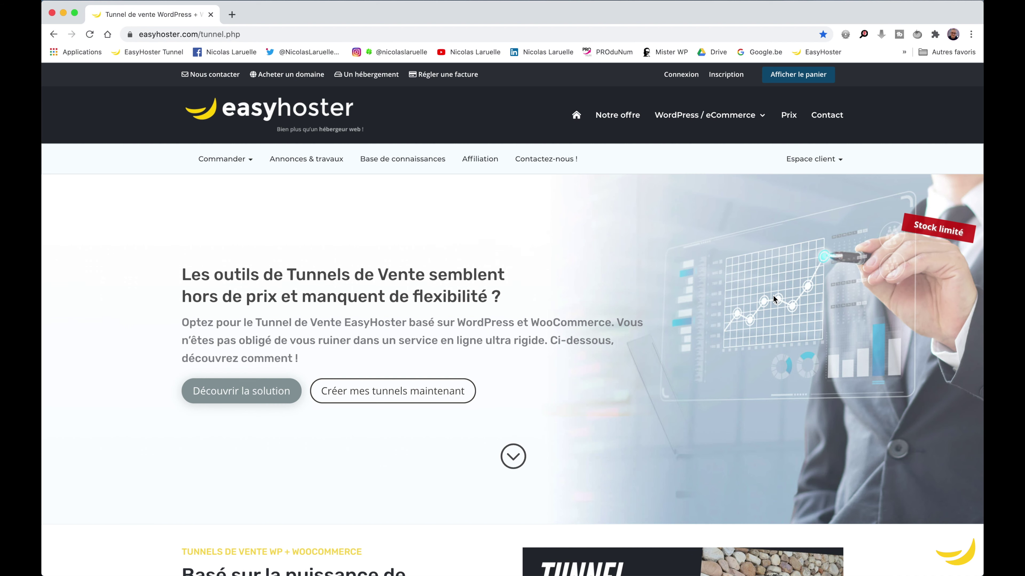
pyautogui.click(461, 558)
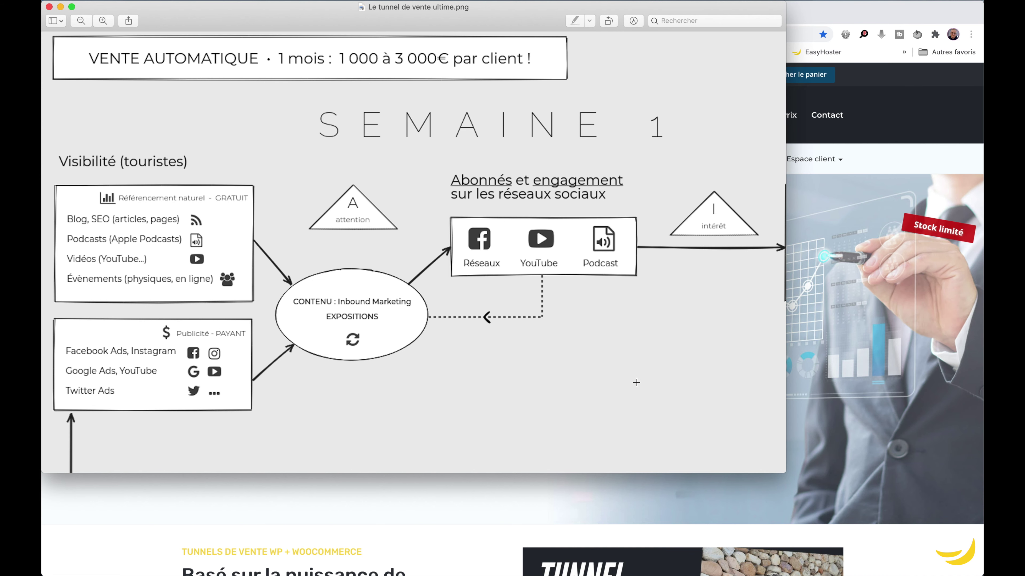
pyautogui.hscroll(3, 636, 382)
pyautogui.hscroll(-3, 636, 382)
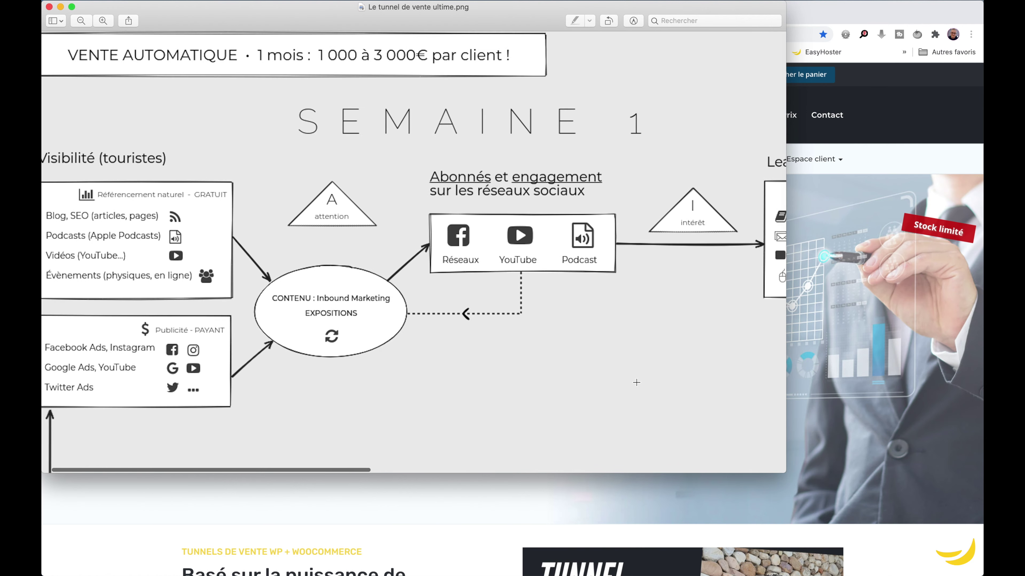
pyautogui.scroll(2, 636, 382)
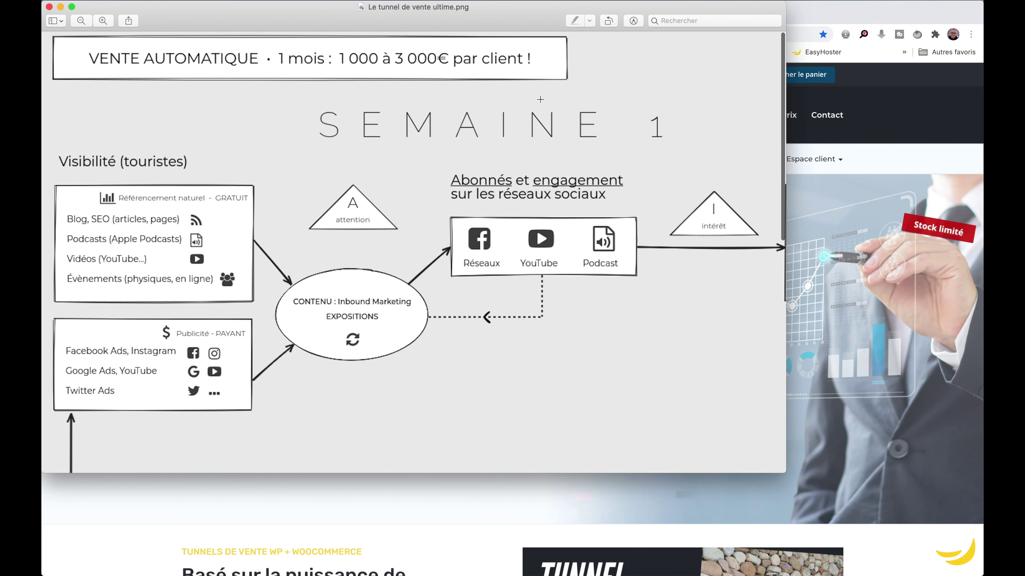
pyautogui.hscroll(3, 612, 375)
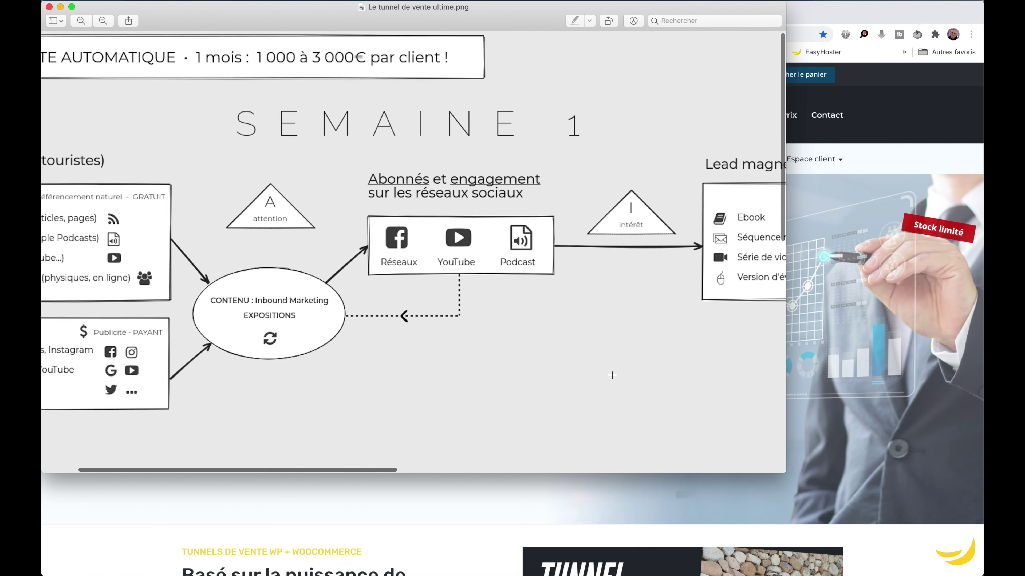
pyautogui.hscroll(-3, 612, 375)
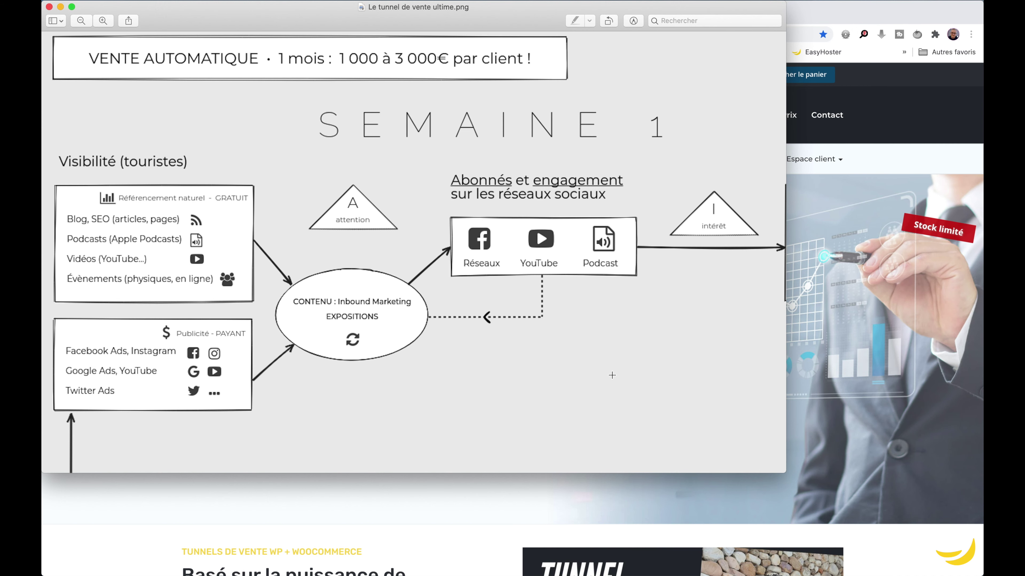
pyautogui.click(948, 365)
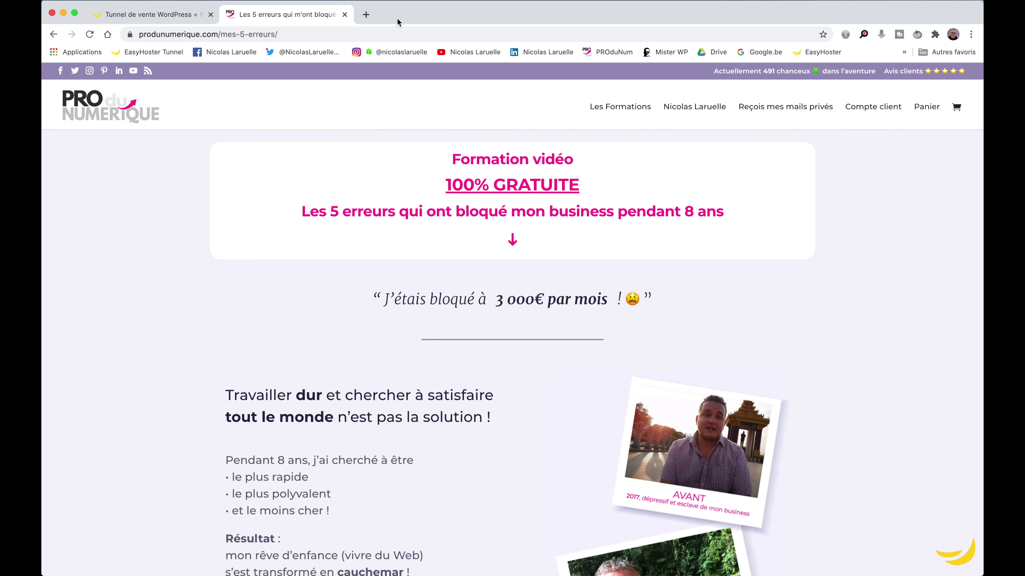
# Scroll through the produnumerique.com mes-5-erreurs page and the course pages up to formation-copywriting.
pyautogui.scroll(-2, 444, 202)
pyautogui.scroll(-1, 446, 210)
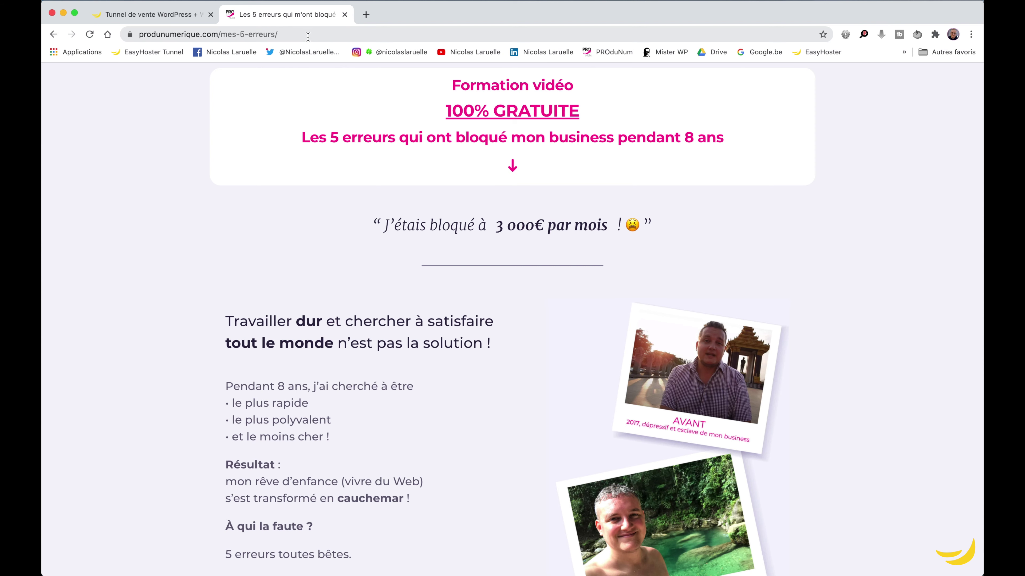
pyautogui.scroll(3, 318, 131)
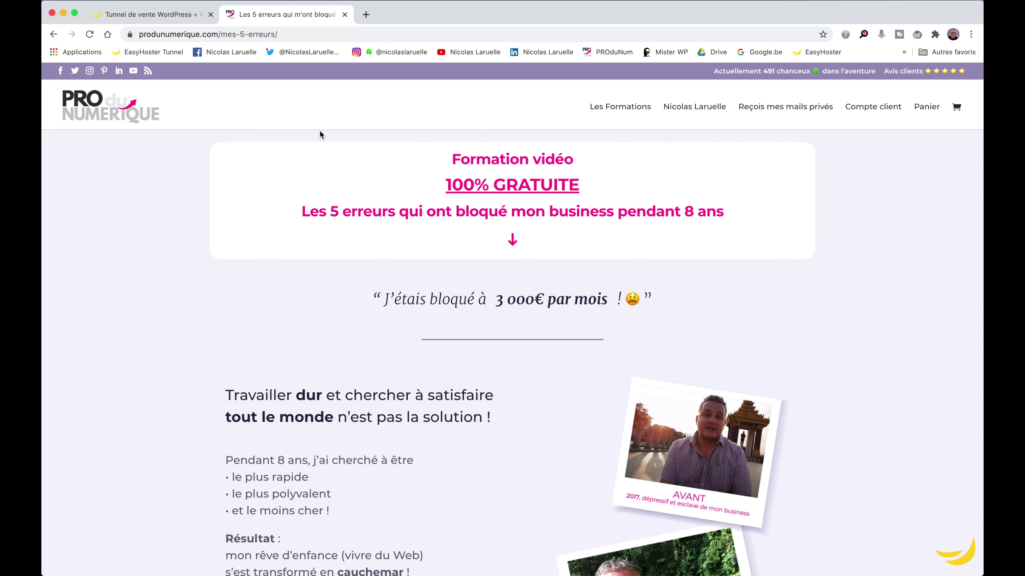
pyautogui.scroll(-5, 320, 134)
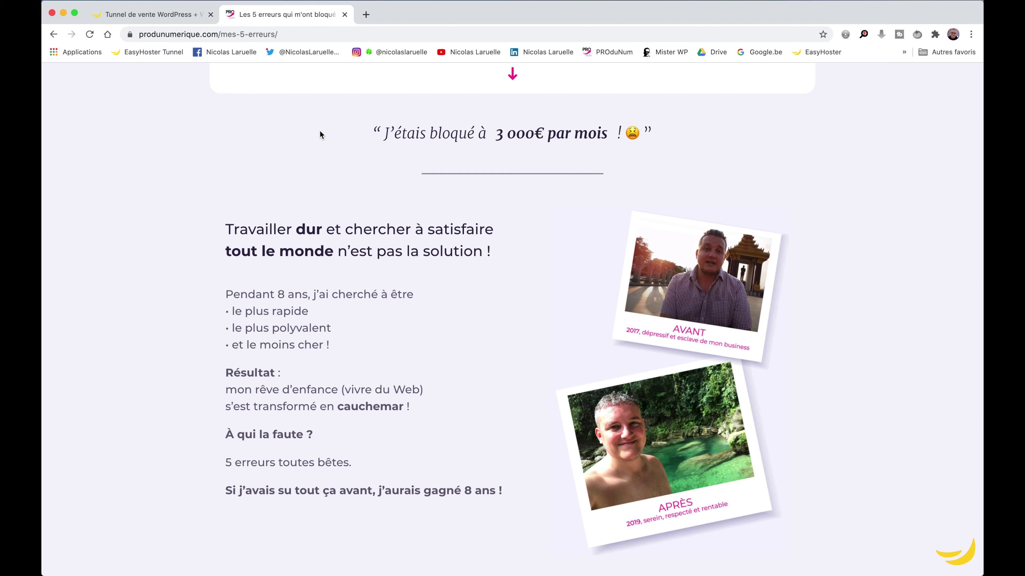
pyautogui.scroll(5, 320, 135)
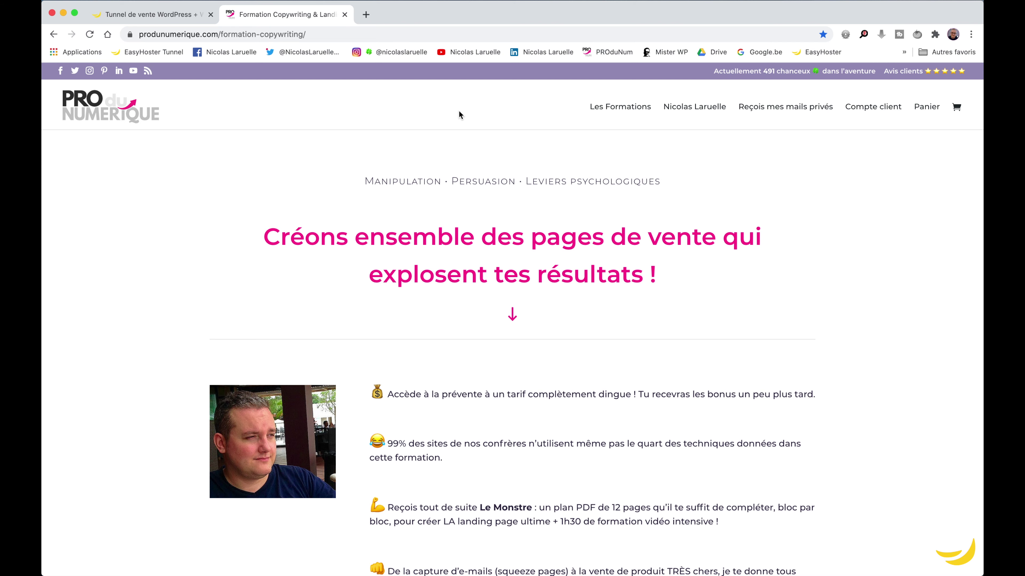
# Scroll down the copywriting sales page headed 'Créons ensemble des pages de vente qui explosent tes résultats !'.
pyautogui.scroll(-3, 459, 112)
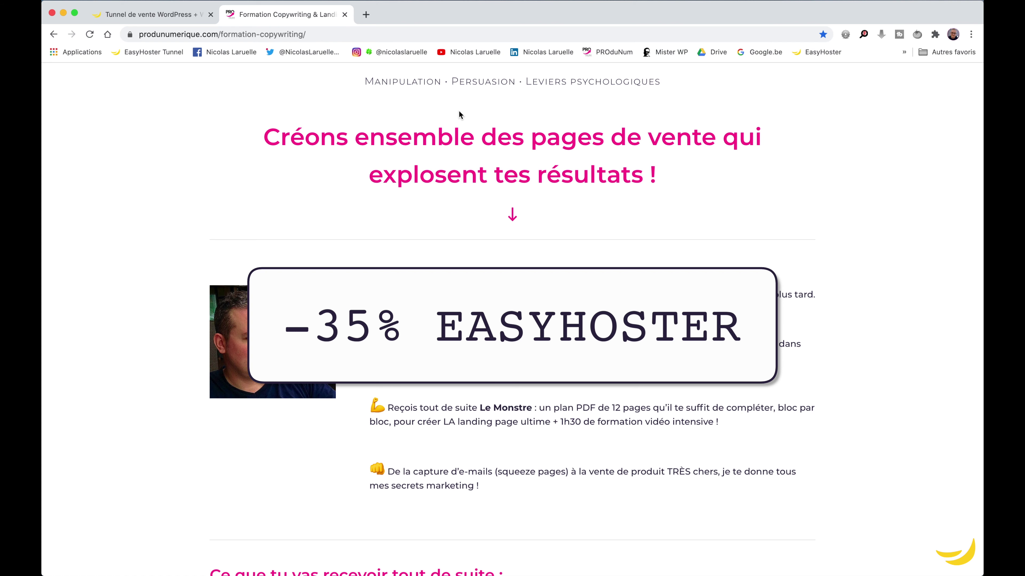
pyautogui.click(345, 14)
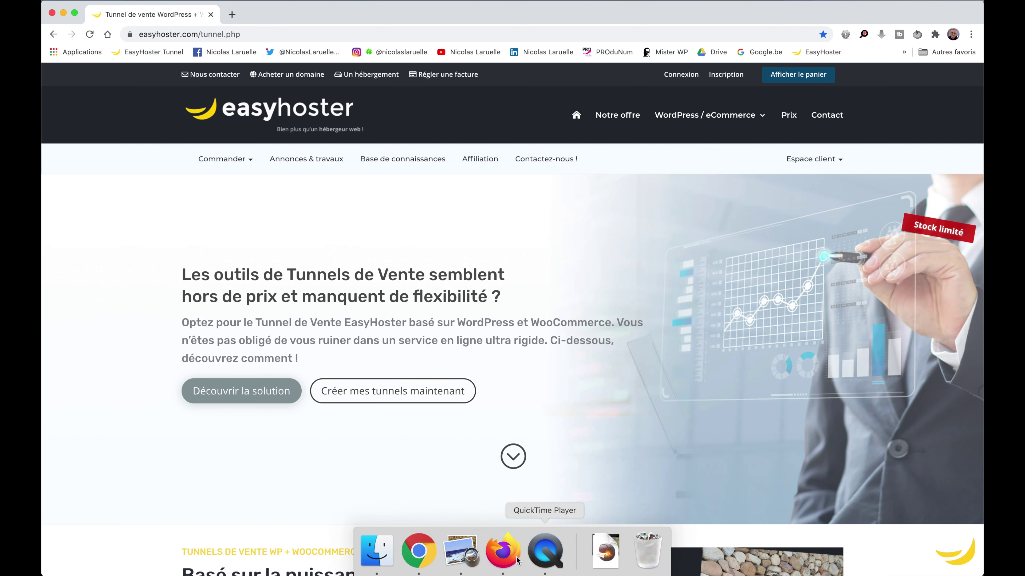
pyautogui.click(472, 541)
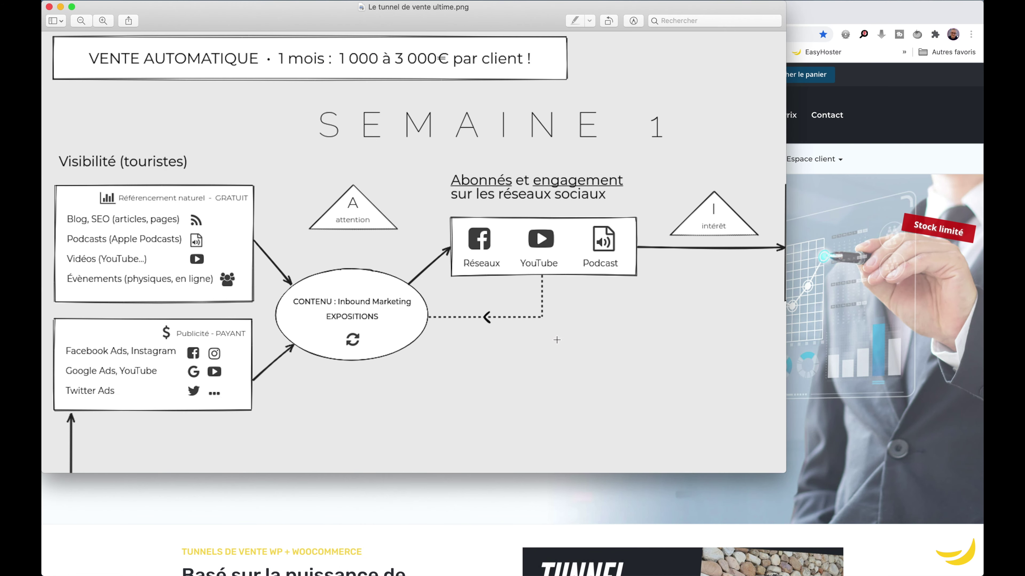
pyautogui.hscroll(3, 557, 339)
pyautogui.hscroll(-3, 557, 340)
pyautogui.scroll(-2, 557, 340)
pyautogui.scroll(2, 557, 340)
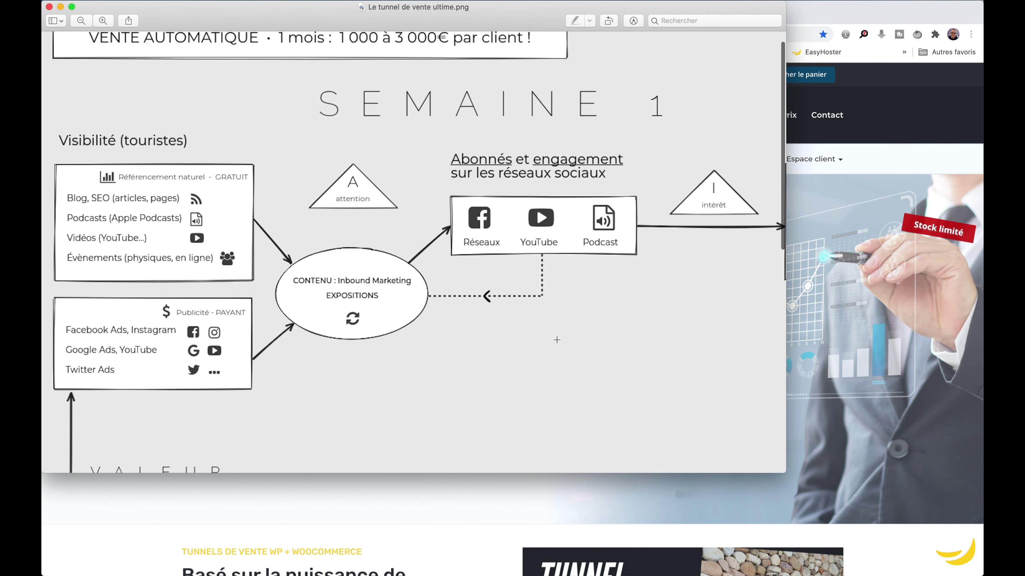
pyautogui.hscroll(3, 556, 340)
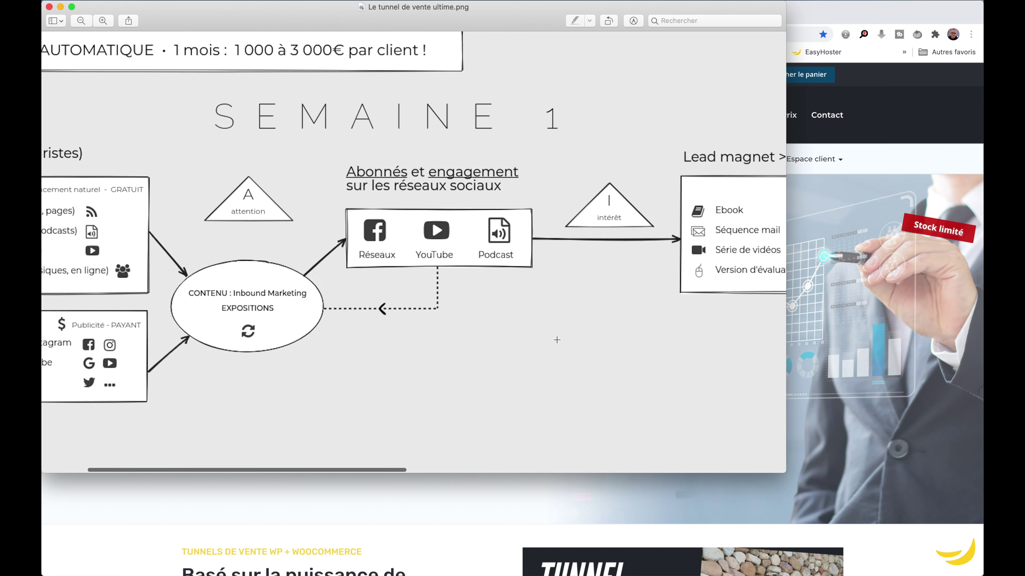
pyautogui.hscroll(-3, 557, 340)
pyautogui.scroll(-2, 557, 340)
pyautogui.hscroll(3, 557, 340)
pyautogui.scroll(2, 557, 340)
pyautogui.hscroll(-3, 557, 340)
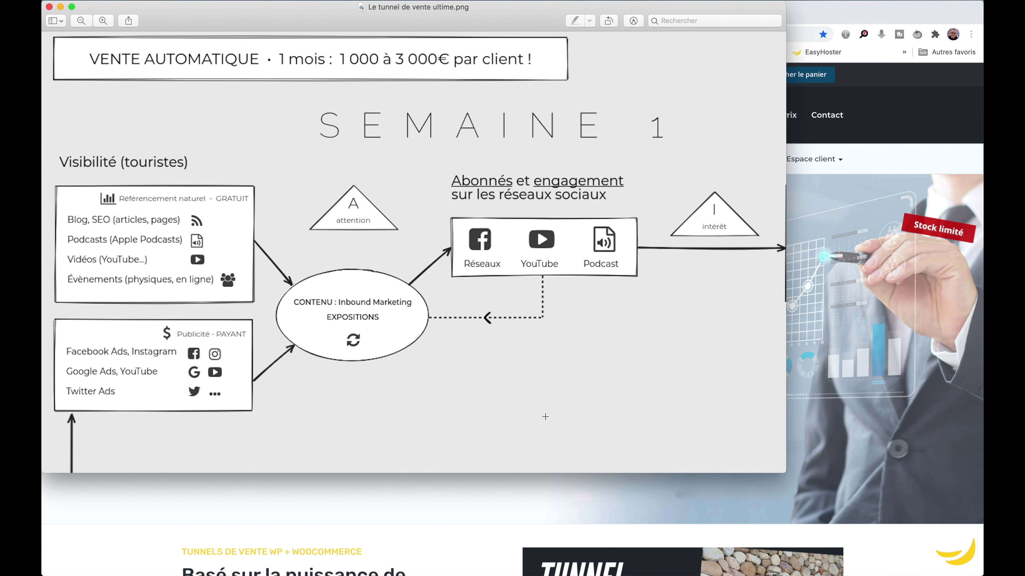
pyautogui.click(908, 350)
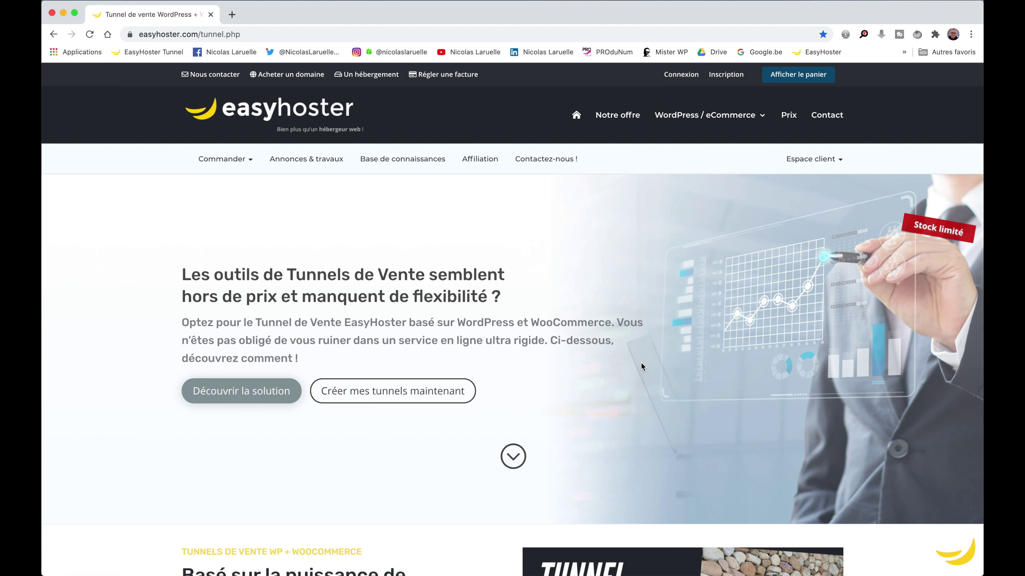
# Scroll the EasyHoster tunnel page down to the 'Basé sur la puissance de WordPress et WooCommerce' video.
pyautogui.scroll(-1, 641, 363)
pyautogui.scroll(1, 641, 364)
pyautogui.scroll(-8, 753, 244)
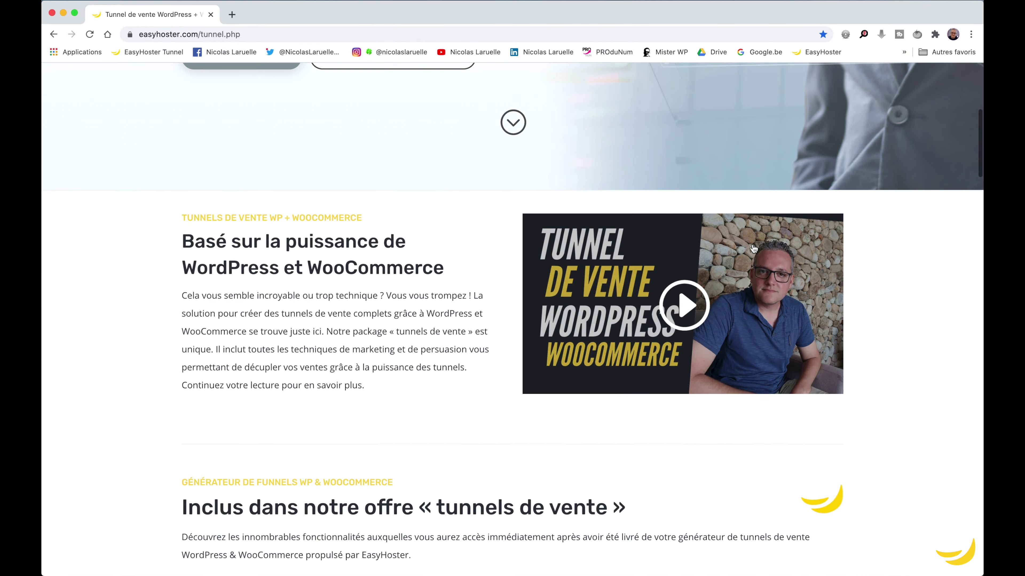
# Scroll past the feature icon grid and 'Support inclut' section to the 248€-per-year pricing cards.
pyautogui.scroll(-2, 753, 248)
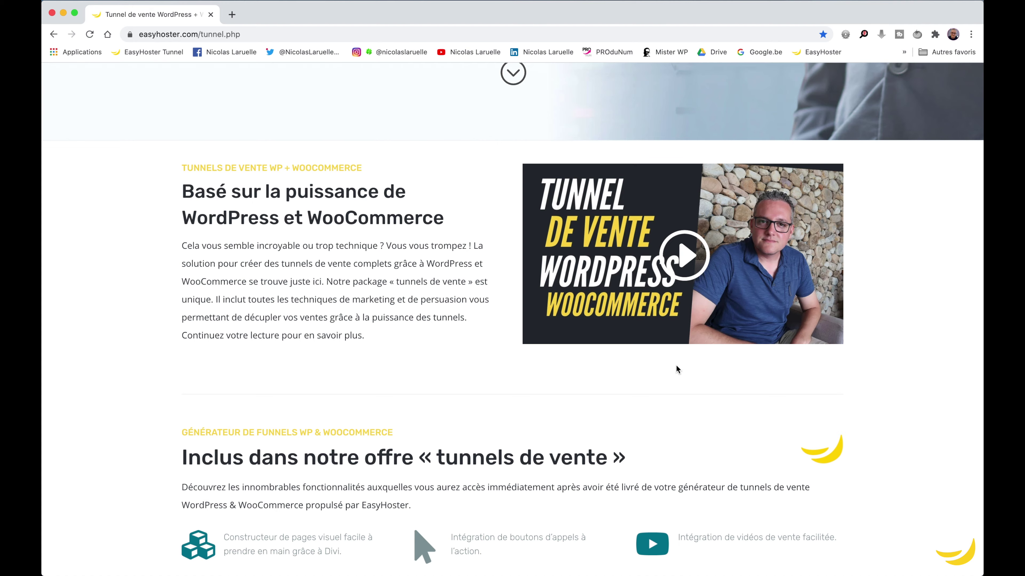
pyautogui.scroll(-7, 677, 368)
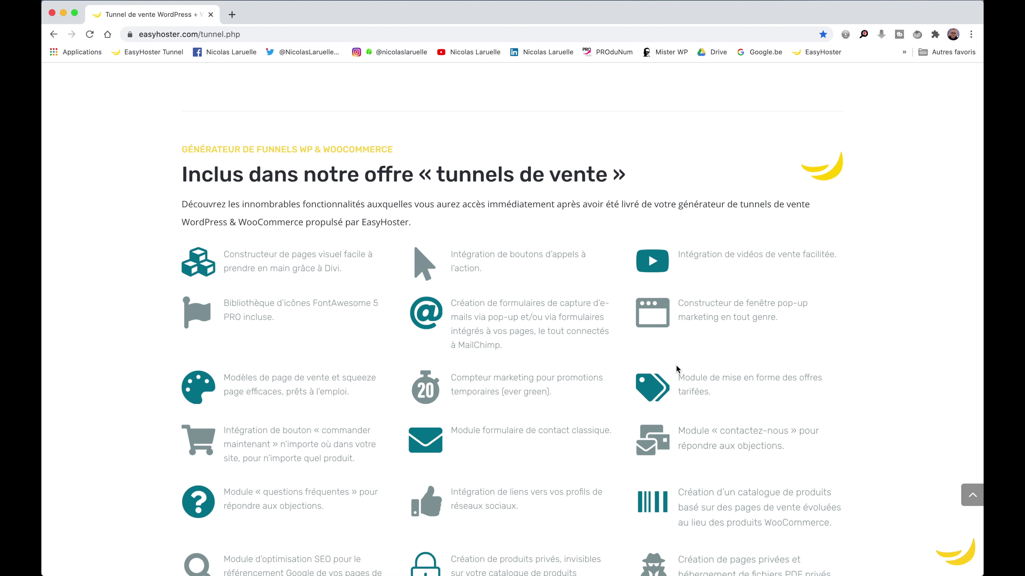
pyautogui.scroll(-8, 676, 368)
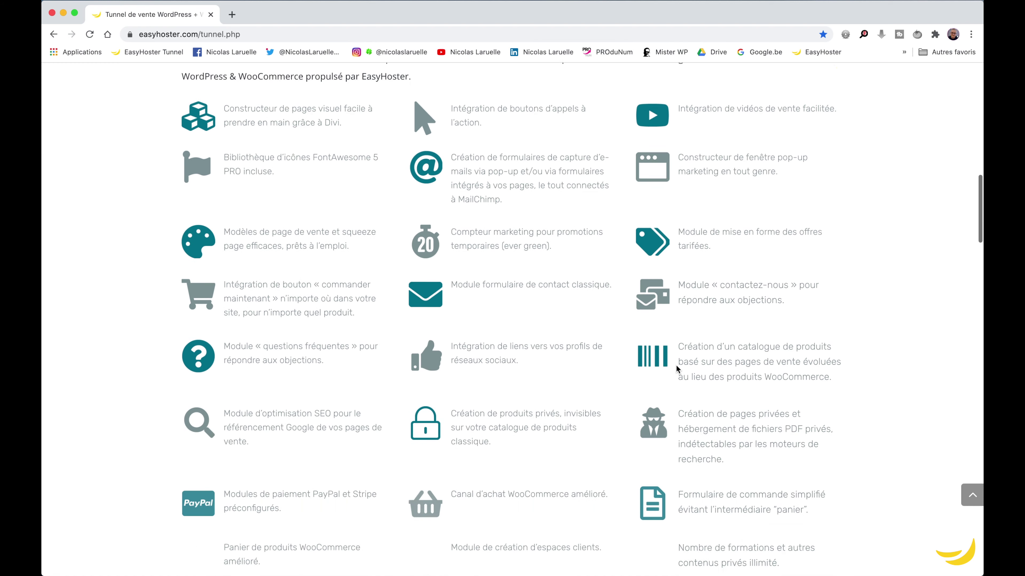
pyautogui.scroll(-14, 676, 368)
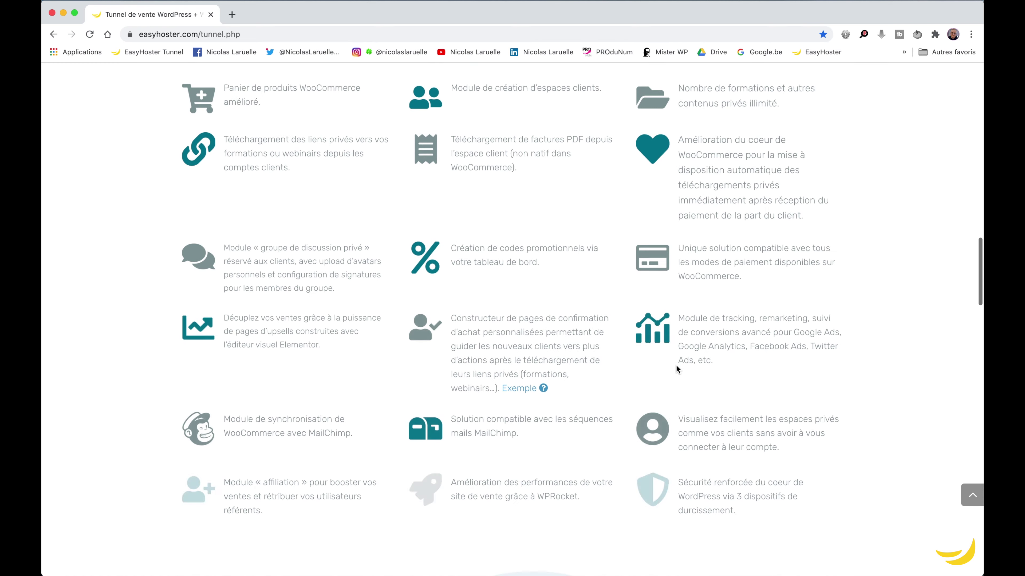
pyautogui.scroll(-5, 677, 368)
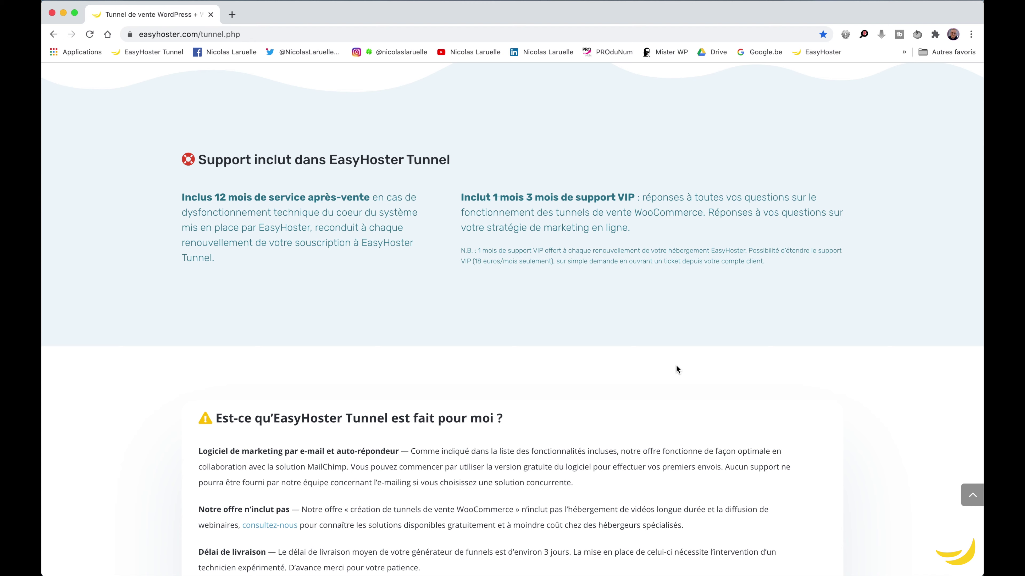
pyautogui.scroll(-9, 677, 369)
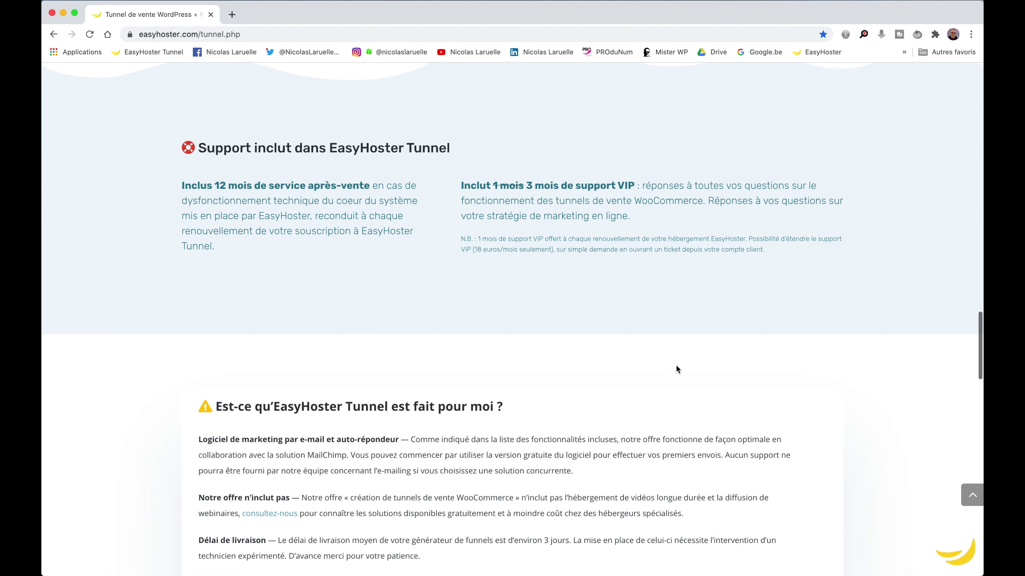
pyautogui.scroll(-10, 676, 368)
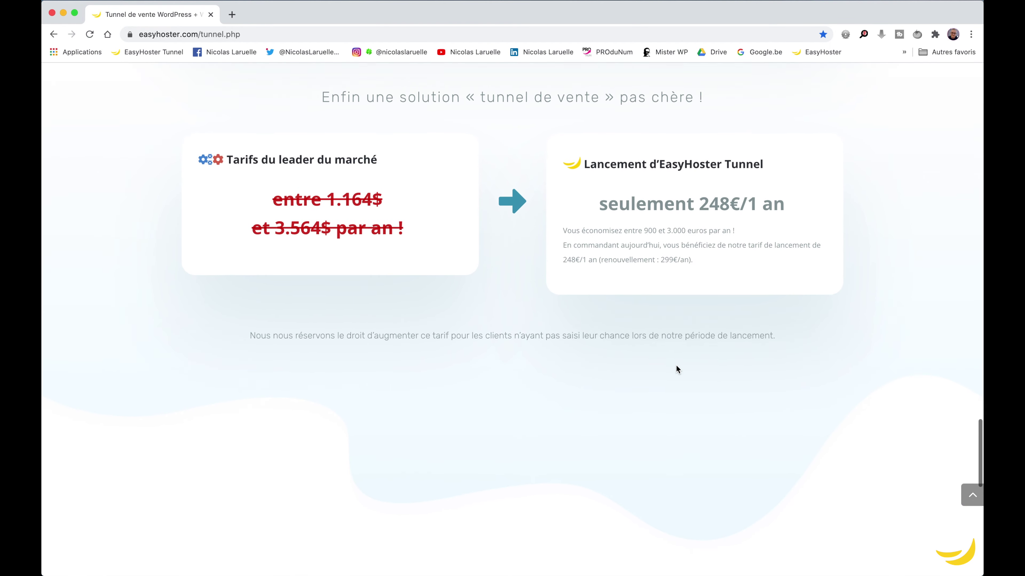
# Scroll to the 'Commençons l'aventure' section and start the order with 'Commander mon tunnel de vente'.
pyautogui.scroll(3, 676, 367)
pyautogui.scroll(-1, 677, 367)
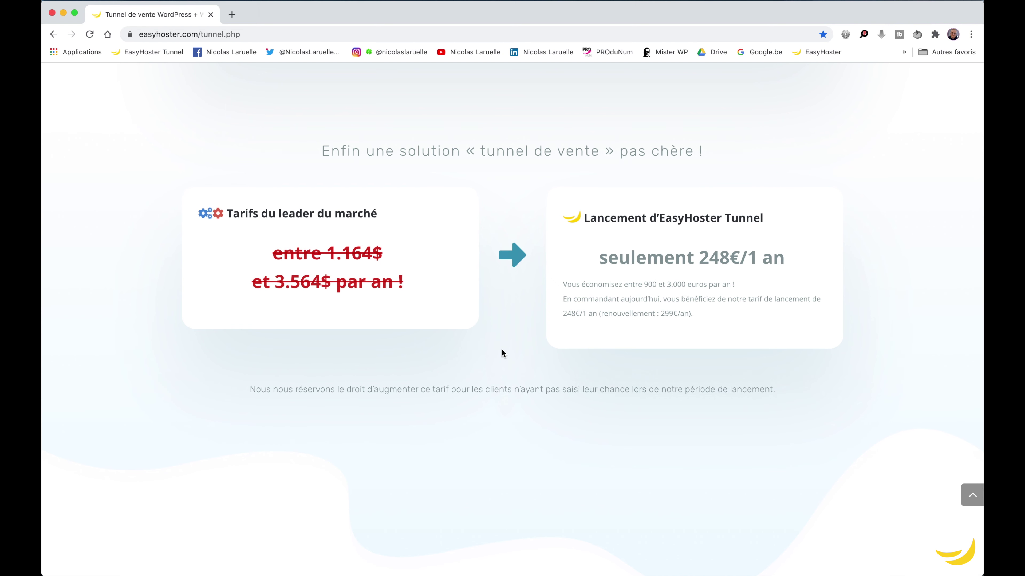
pyautogui.scroll(-10, 645, 331)
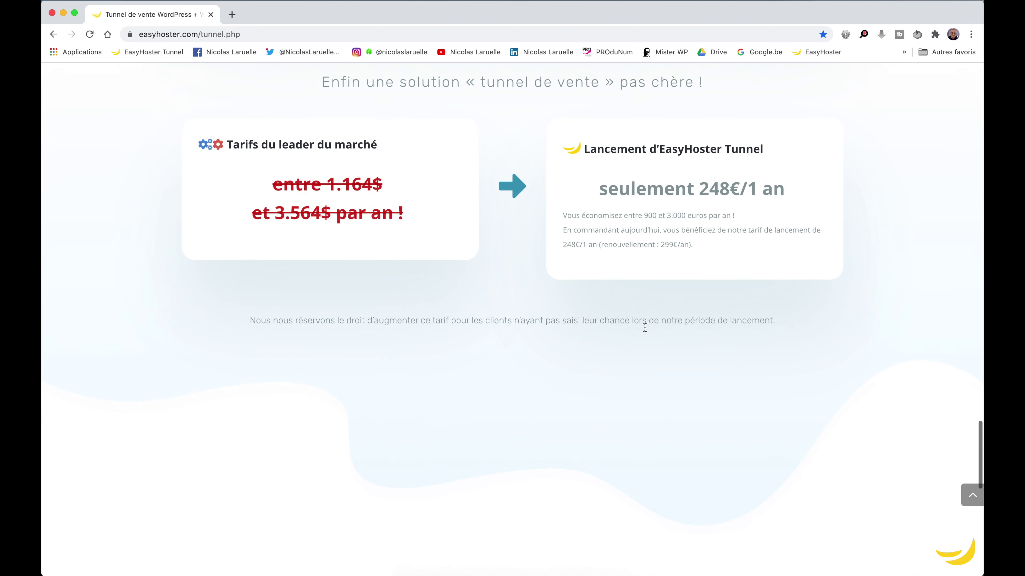
pyautogui.scroll(-5, 645, 331)
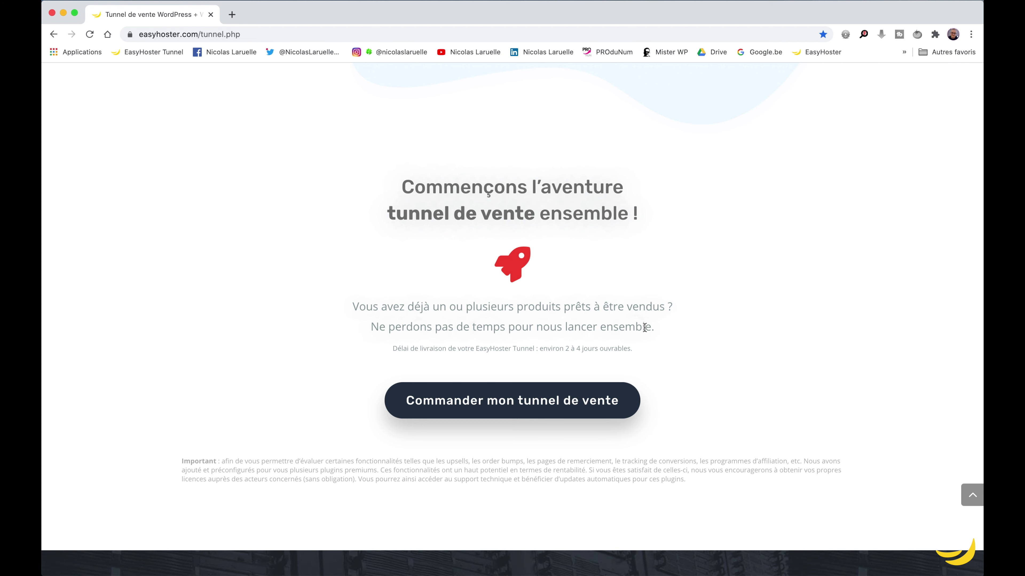
pyautogui.click(510, 408)
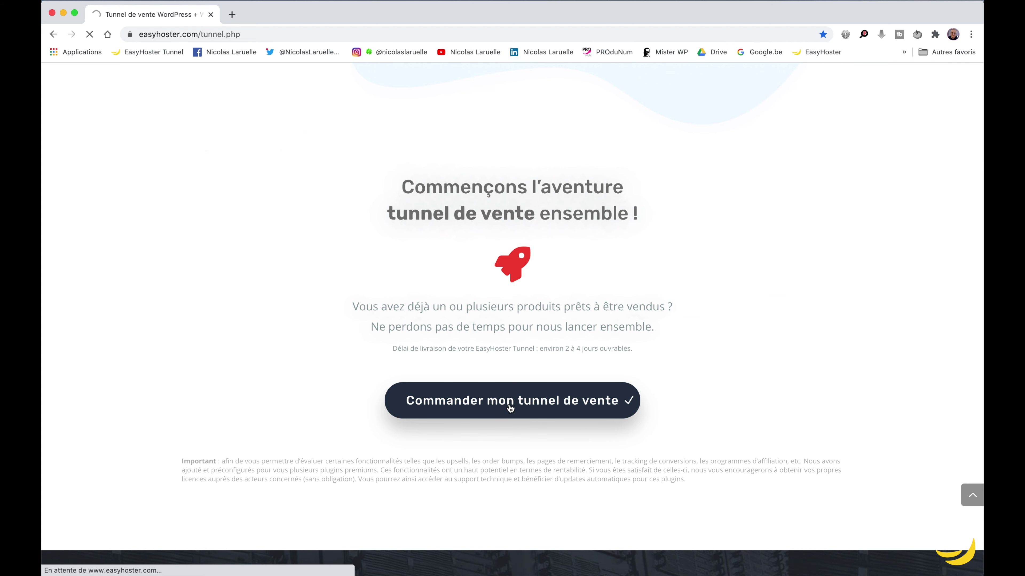
# On the order's domain step, check the extension list, then choose to use an already owned domain.
pyautogui.click(683, 275)
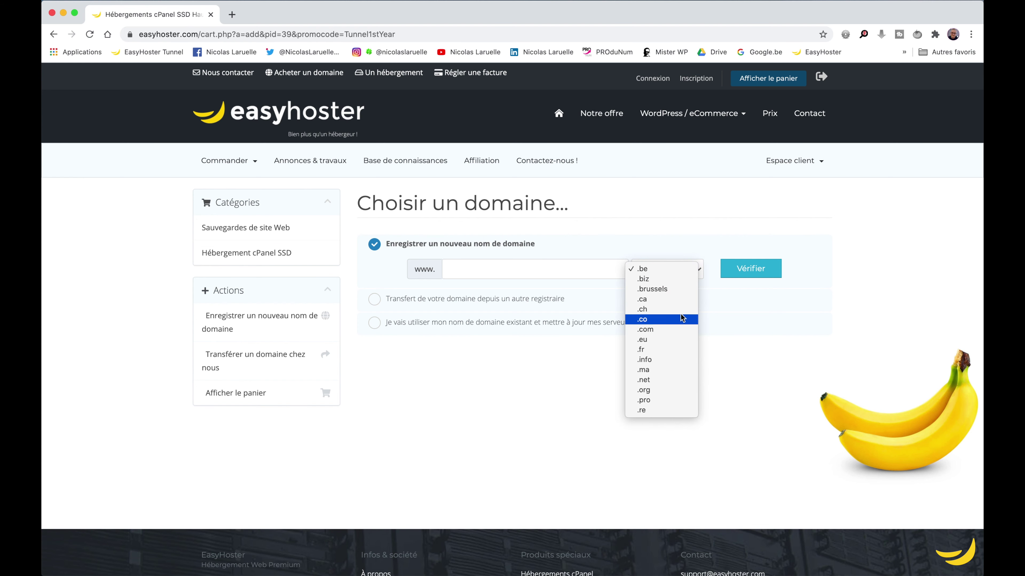
pyautogui.click(417, 319)
pyautogui.click(418, 319)
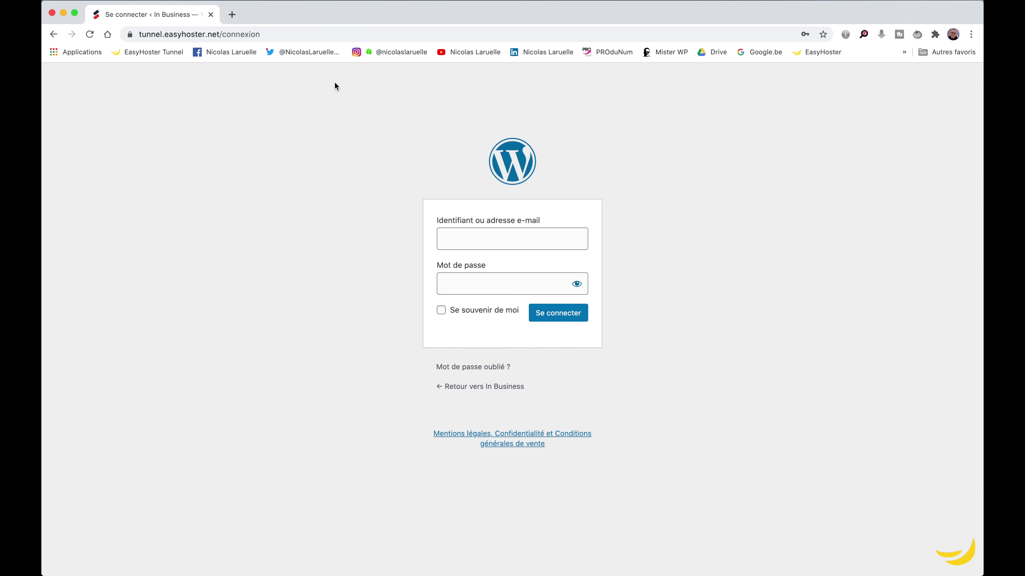
# Remove 'connexion' from the address to load the tunnel.easyhoster.net home page.
pyautogui.doubleClick(245, 34)
pyautogui.press('BackSpace')
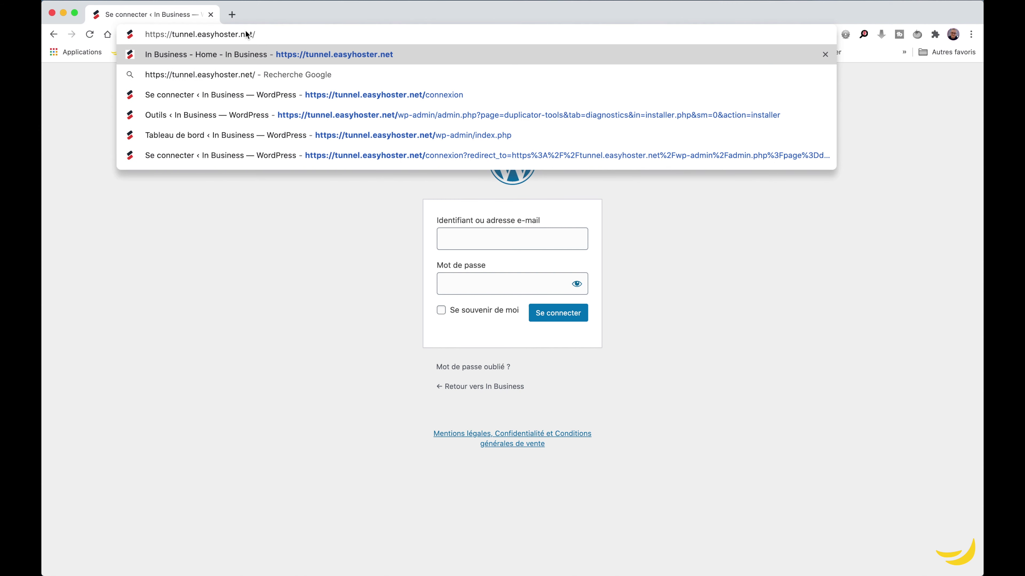
pyautogui.press('Return')
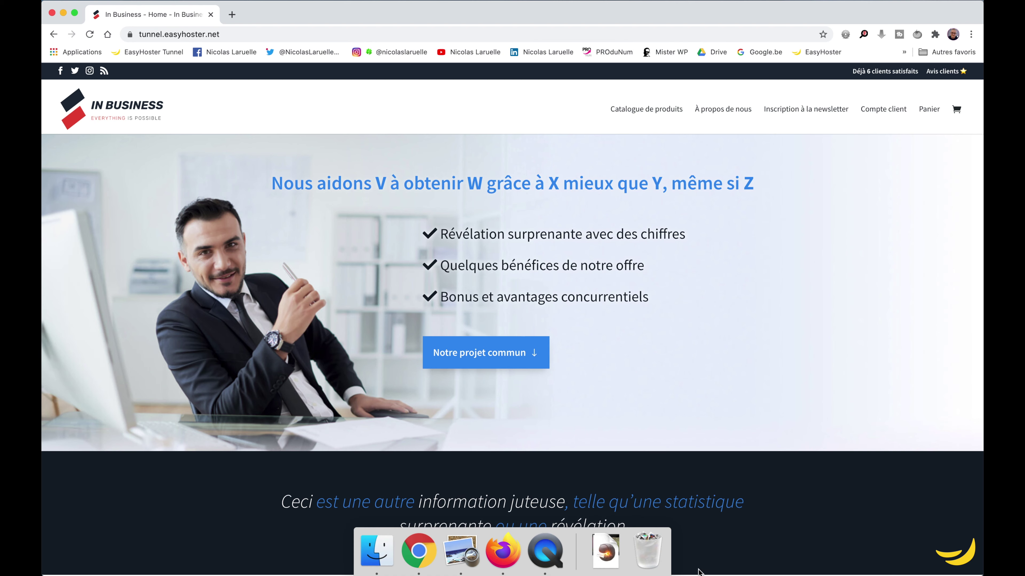
pyautogui.click(461, 551)
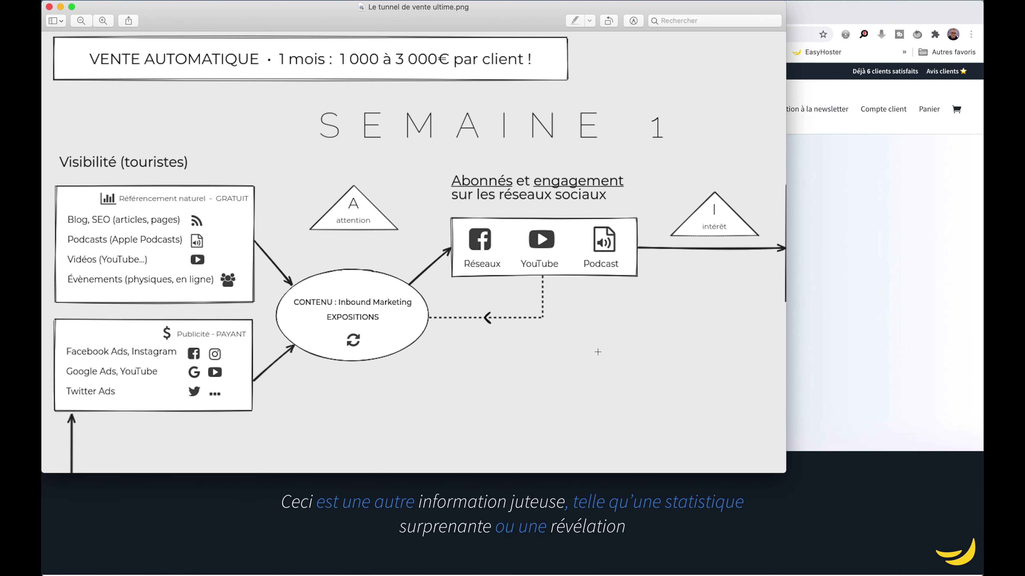
pyautogui.hscroll(3, 596, 351)
pyautogui.scroll(-2, 596, 351)
pyautogui.hscroll(-3, 596, 351)
pyautogui.scroll(3, 596, 350)
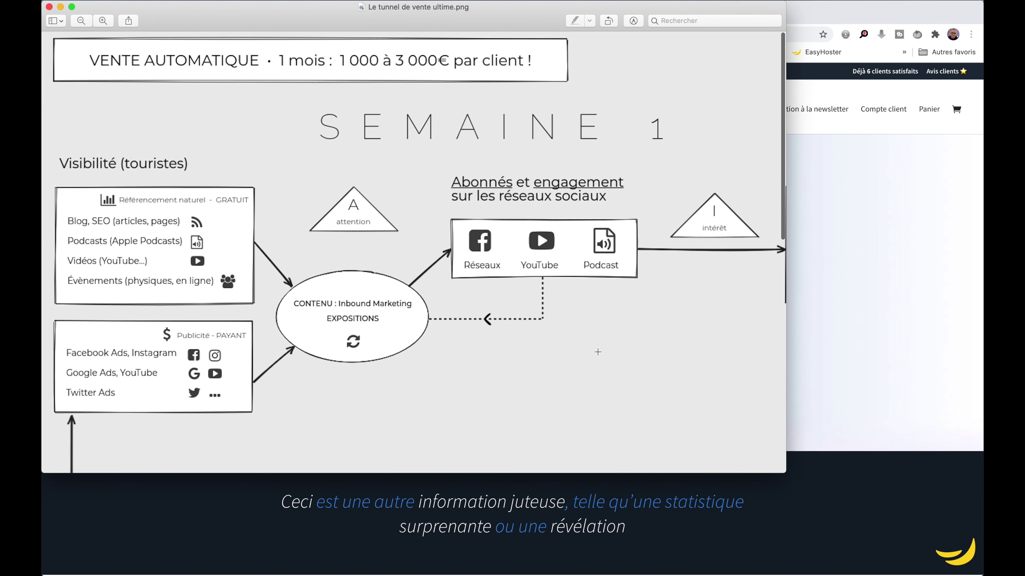
pyautogui.click(953, 330)
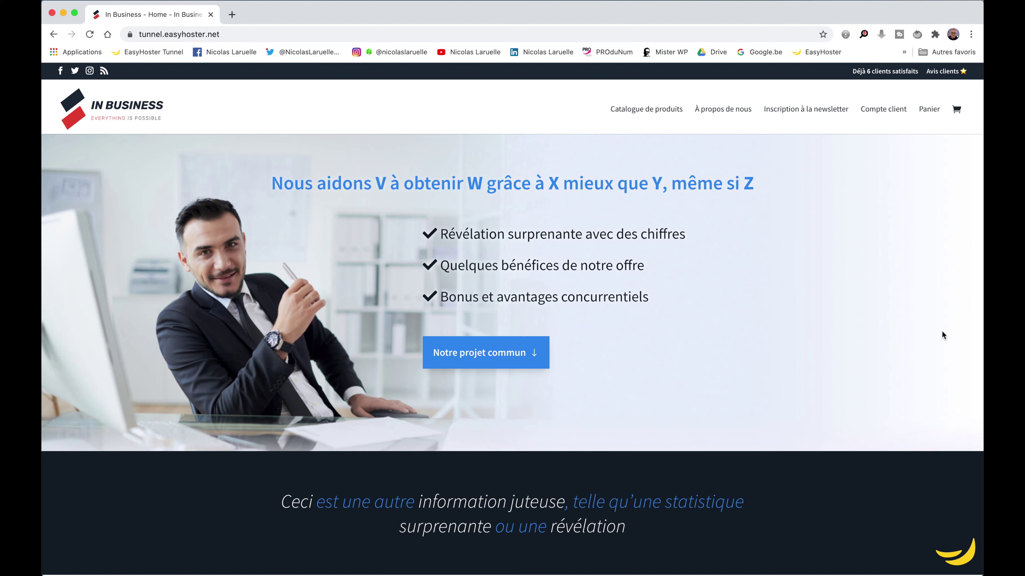
# Scroll the homepage briefly, then bring 'Le tunnel de vente ultime.png' forward from Preview in the Dock.
pyautogui.scroll(-3, 941, 331)
pyautogui.scroll(3, 942, 332)
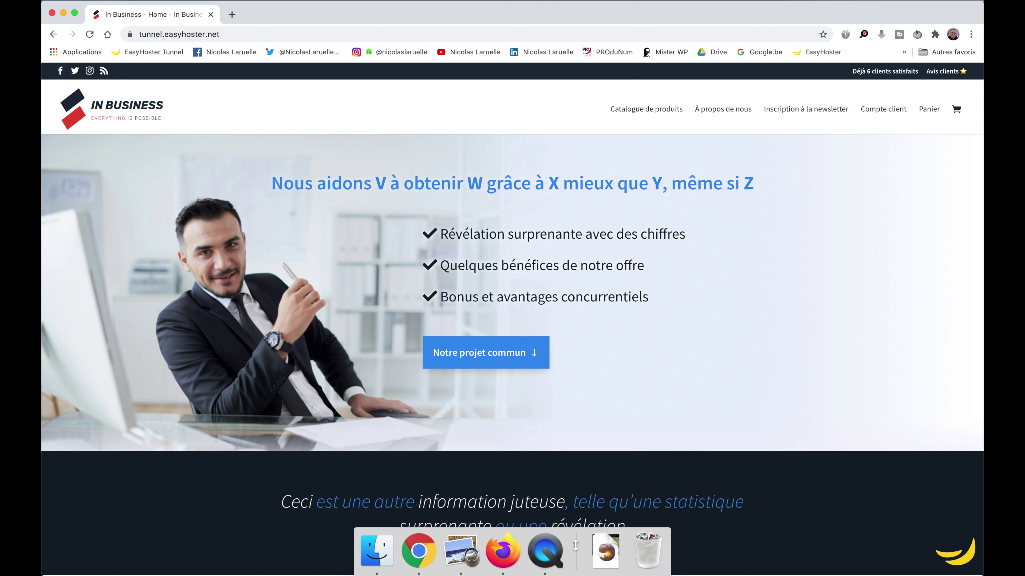
pyautogui.click(461, 551)
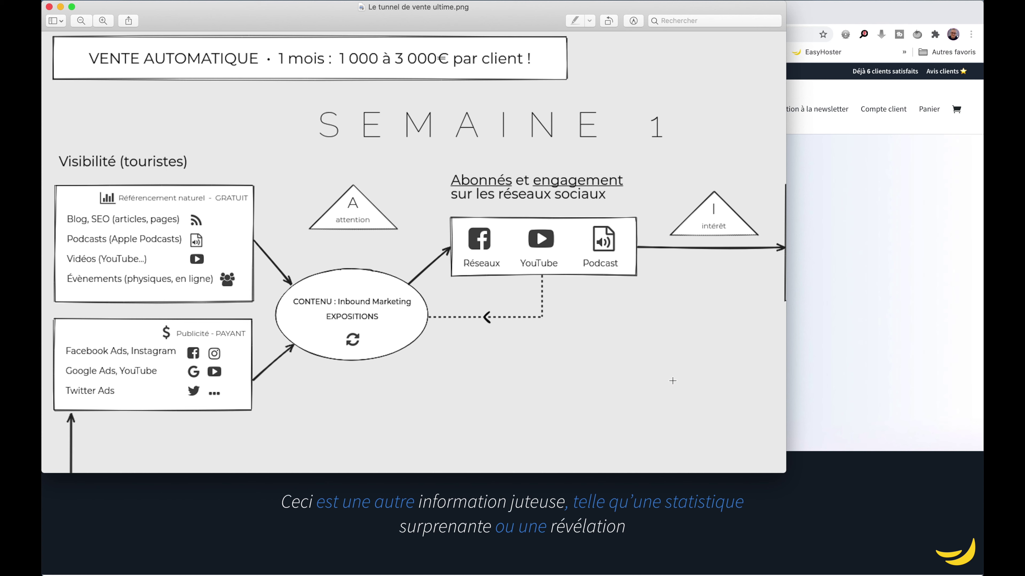
# Return to Chrome and load the WordPress login page at tunnel.easyhoster.net/connexion.
pyautogui.click(922, 366)
pyautogui.click(250, 33)
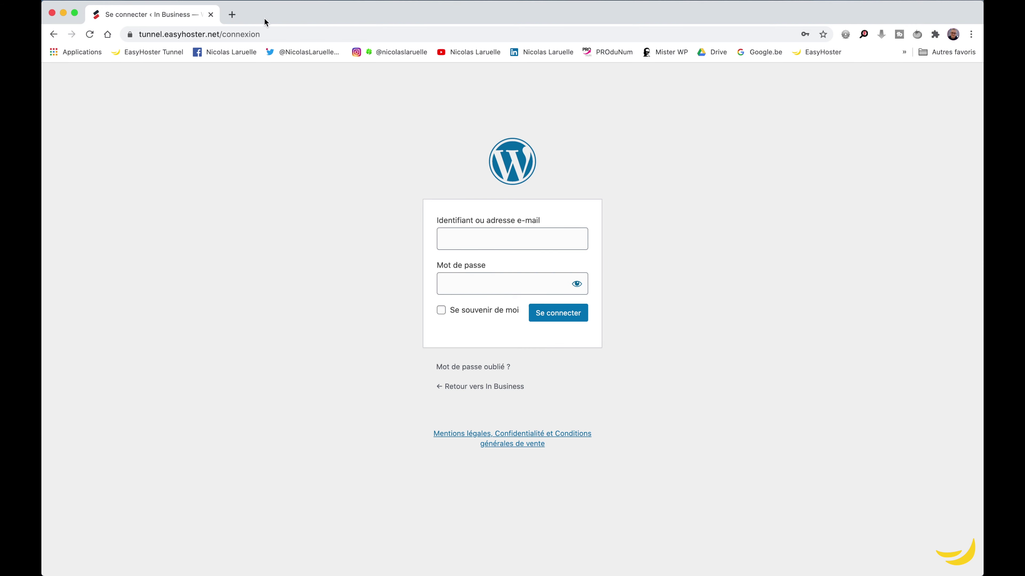
# Strip 'connexion' from the URL to load tunnel.easyhoster.net, then scroll the homepage slightly.
pyautogui.doubleClick(257, 34)
pyautogui.press('BackSpace')
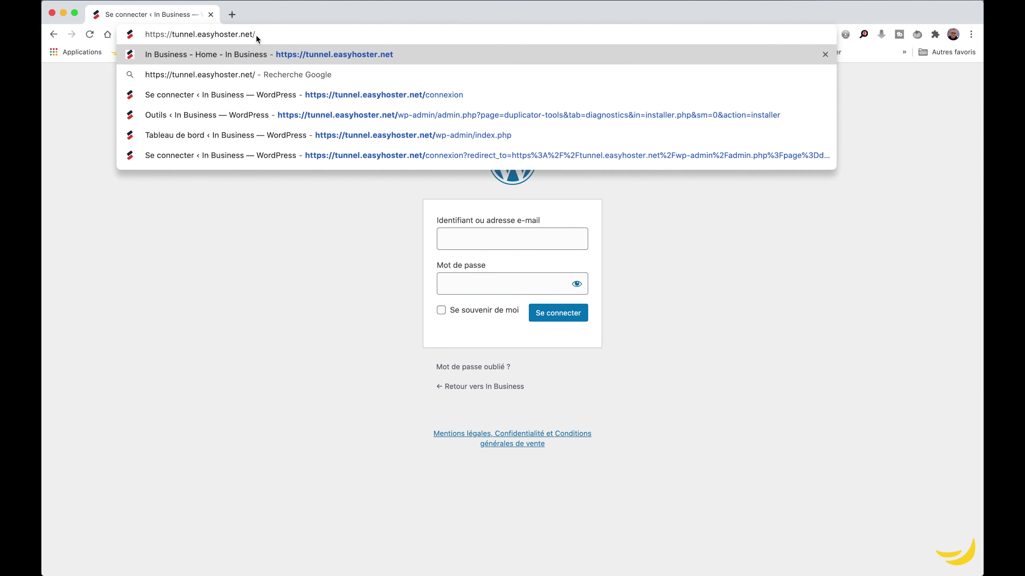
pyautogui.press('Return')
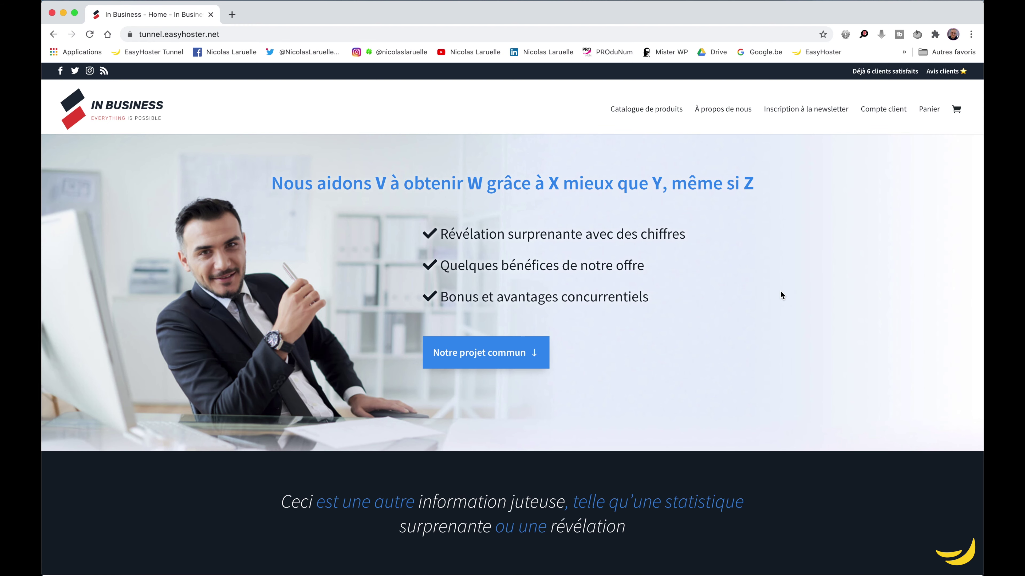
pyautogui.scroll(-3, 781, 295)
pyautogui.scroll(3, 781, 294)
pyautogui.scroll(5, 117, 123)
pyautogui.scroll(-3, 118, 123)
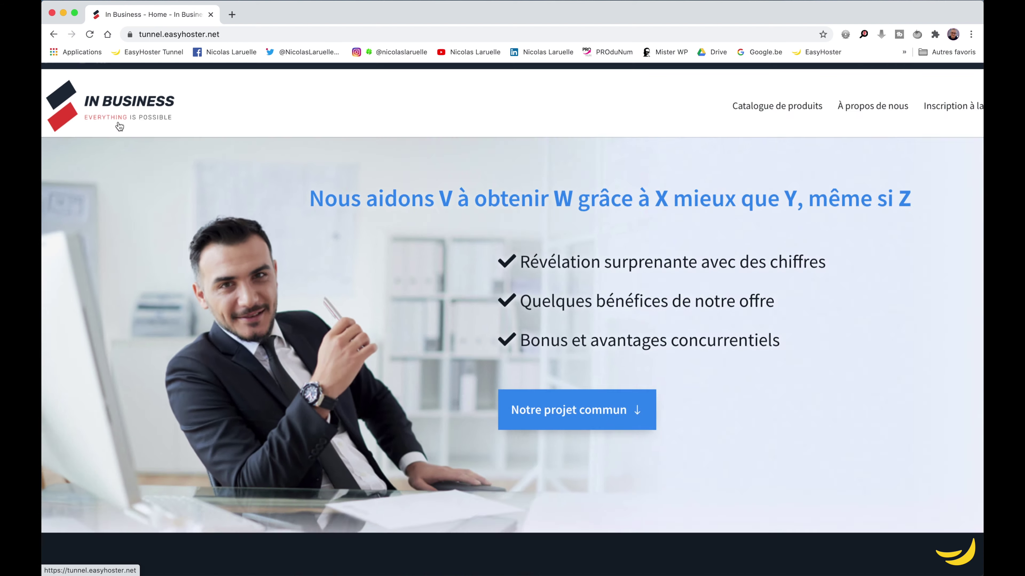
pyautogui.scroll(-2, 119, 126)
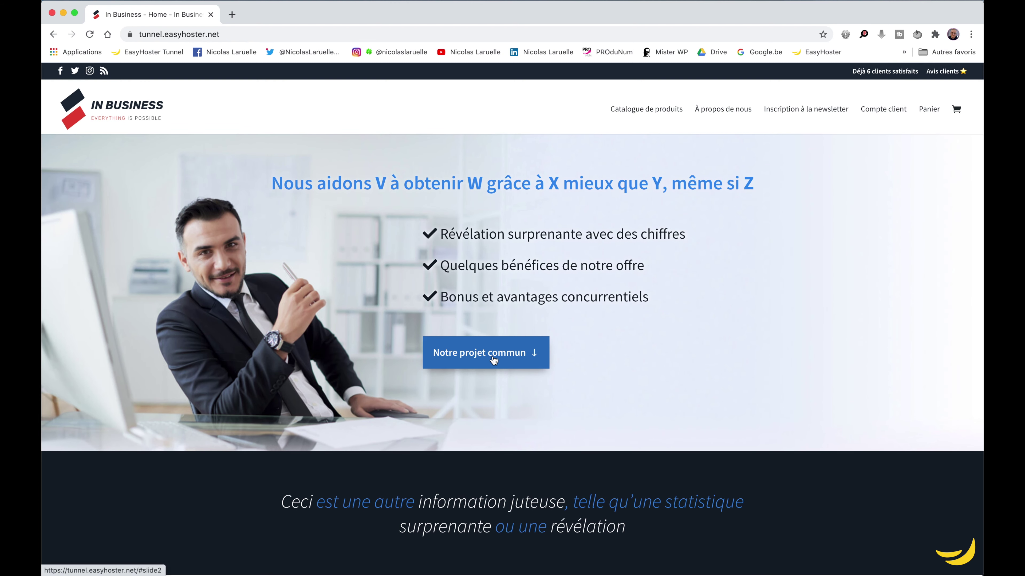
# Jump to 'Notre projet commun' and scroll through Lorem ipsum to 'À propos de notre entreprise'.
pyautogui.click(499, 363)
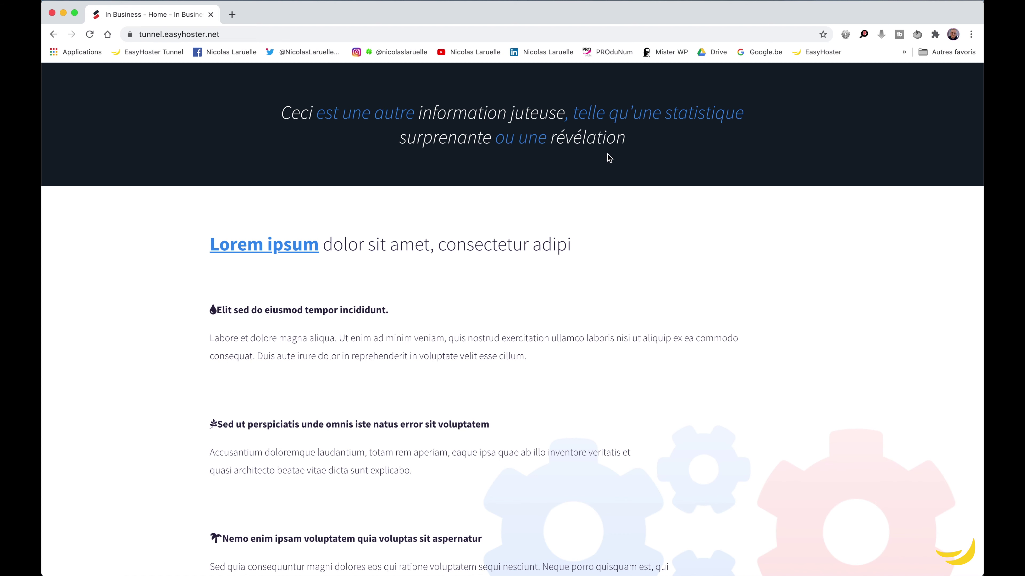
pyautogui.scroll(-3, 822, 255)
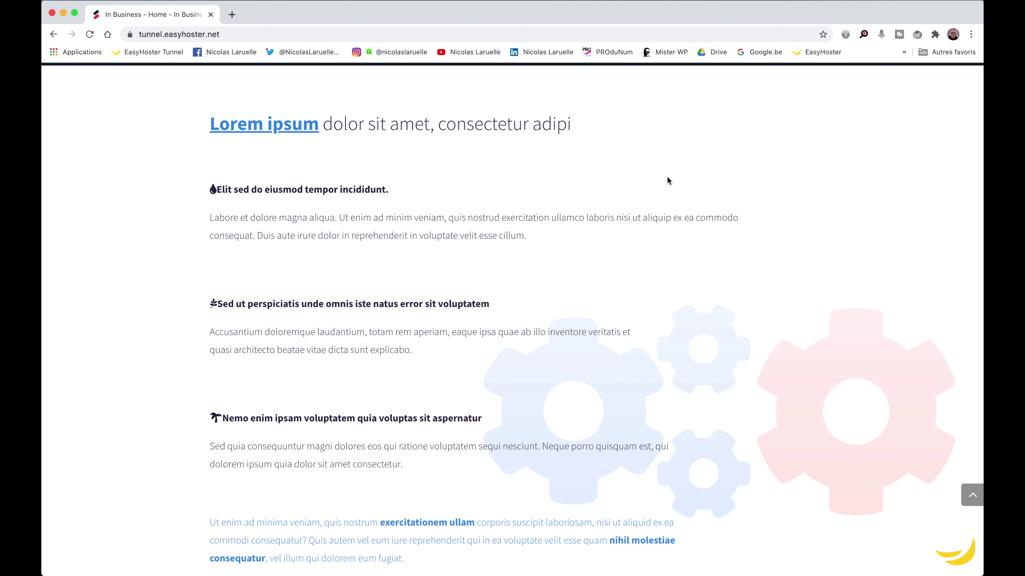
pyautogui.scroll(-2, 797, 299)
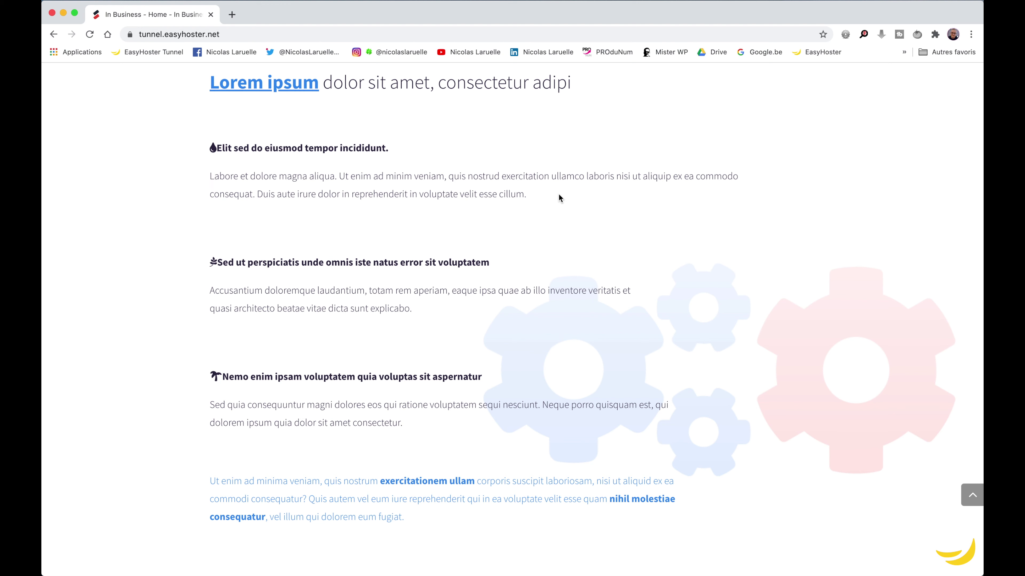
pyautogui.scroll(1, 538, 253)
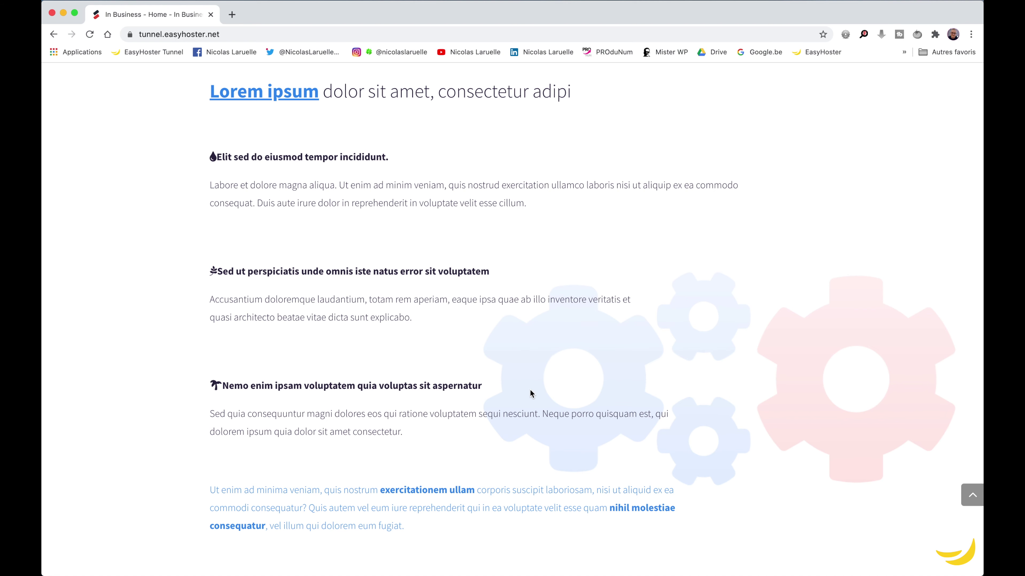
pyautogui.scroll(-5, 531, 391)
pyautogui.scroll(-7, 531, 391)
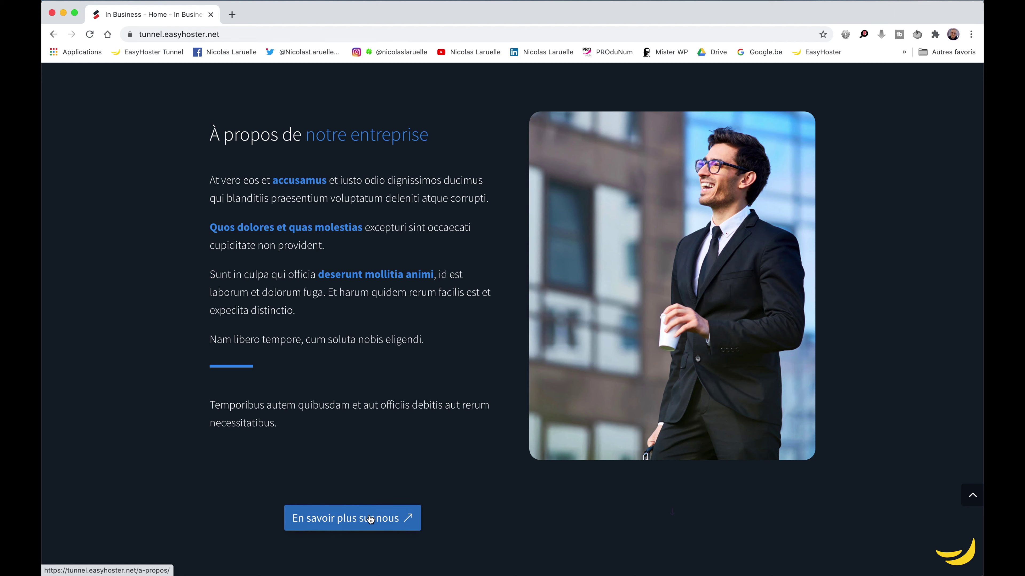
# Scroll past 'Notre meilleur produit' to the 'Rejoignez nos e-mails' first-name and e-mail form.
pyautogui.scroll(-5, 469, 520)
pyautogui.scroll(-3, 469, 522)
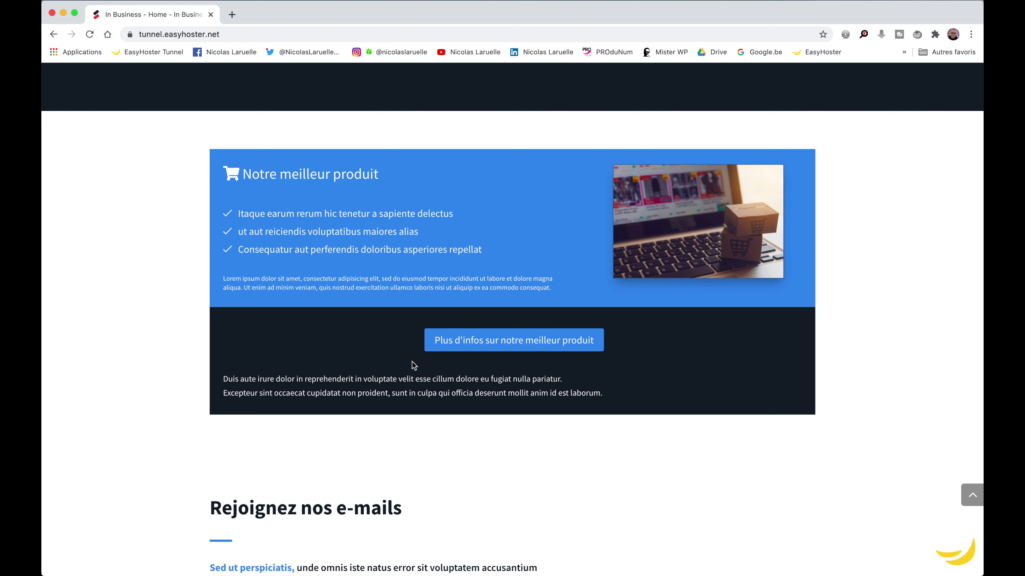
pyautogui.scroll(-5, 684, 406)
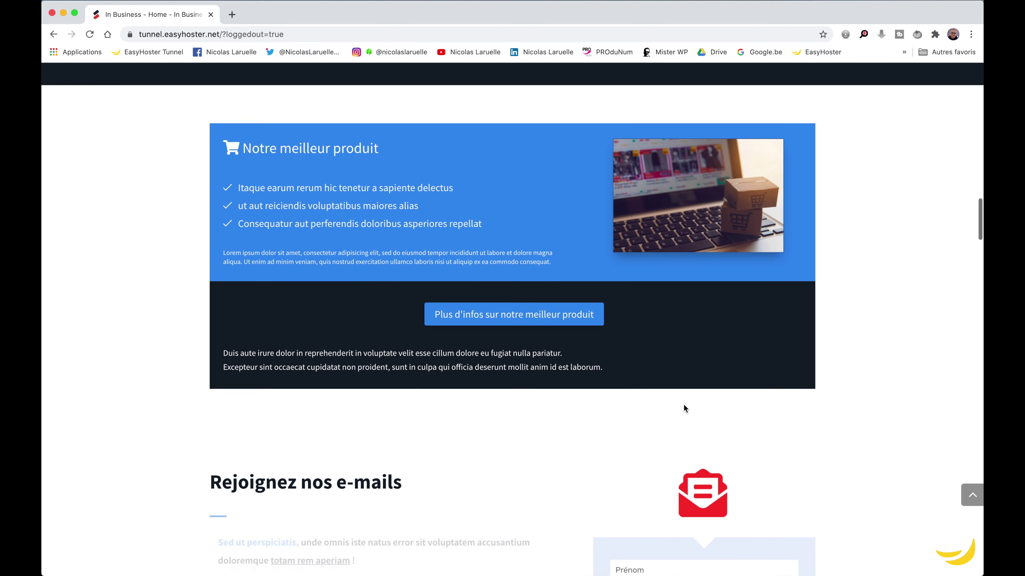
pyautogui.scroll(-2, 684, 404)
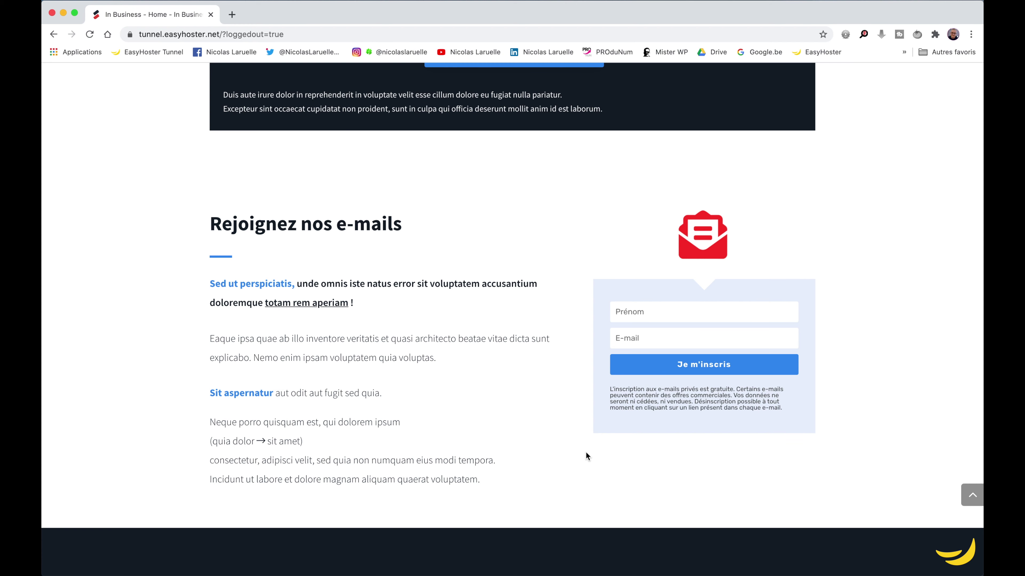
# Scroll past the founder, Produits secondaires and YouTube video cards to 'Nos articles de blog'.
pyautogui.scroll(-6, 585, 452)
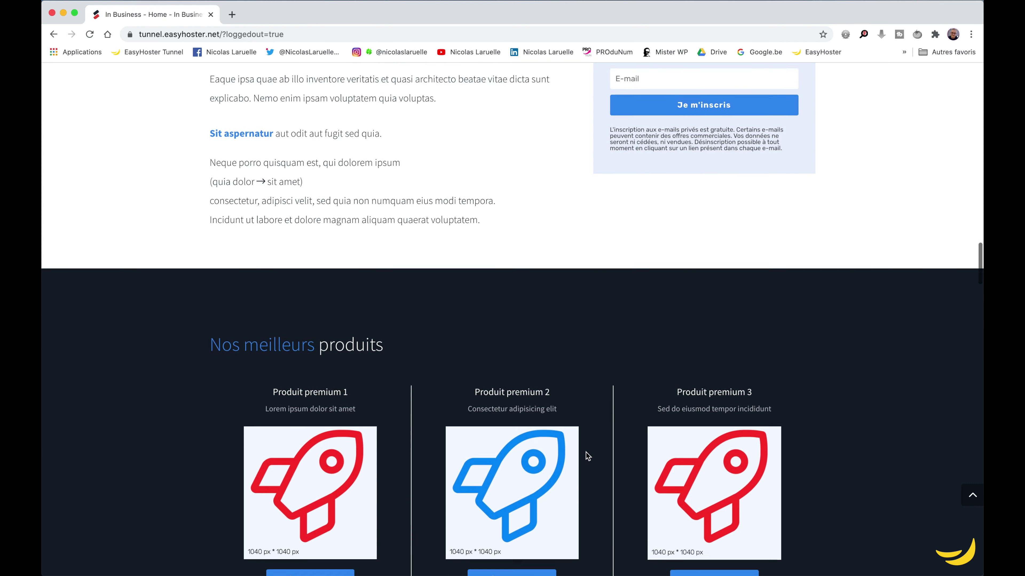
pyautogui.scroll(-4, 587, 456)
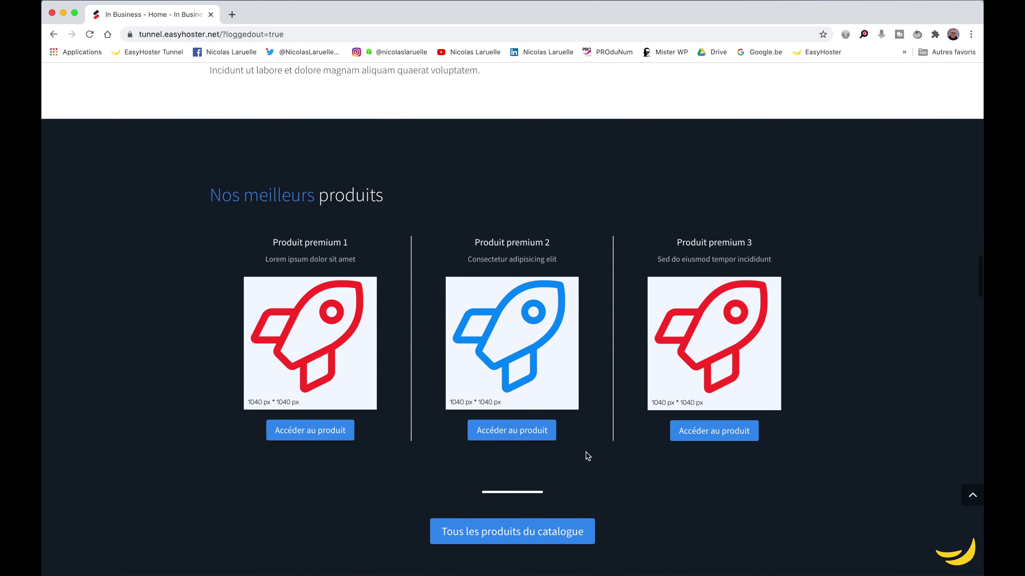
pyautogui.scroll(-1, 588, 457)
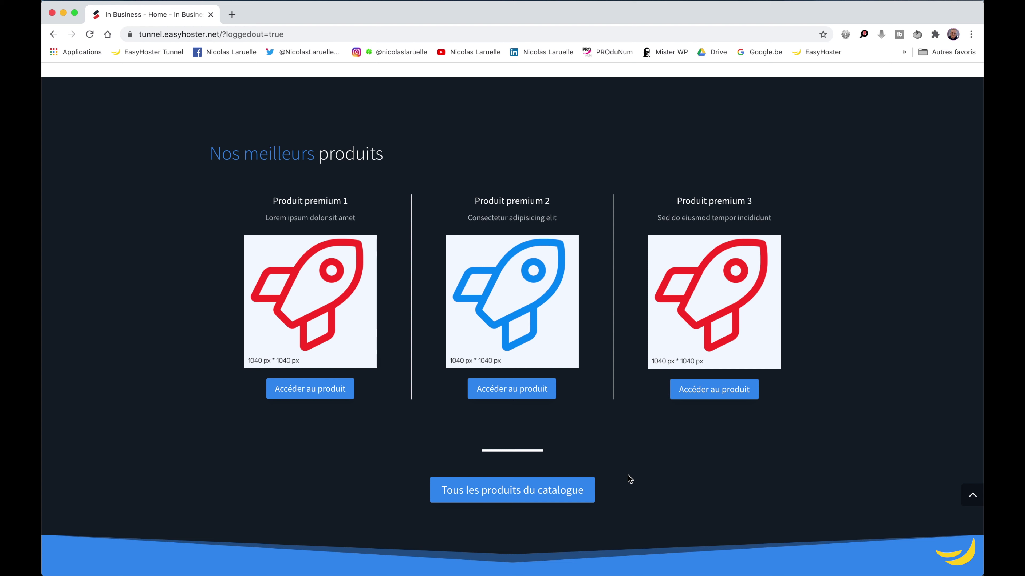
pyautogui.scroll(-1, 577, 513)
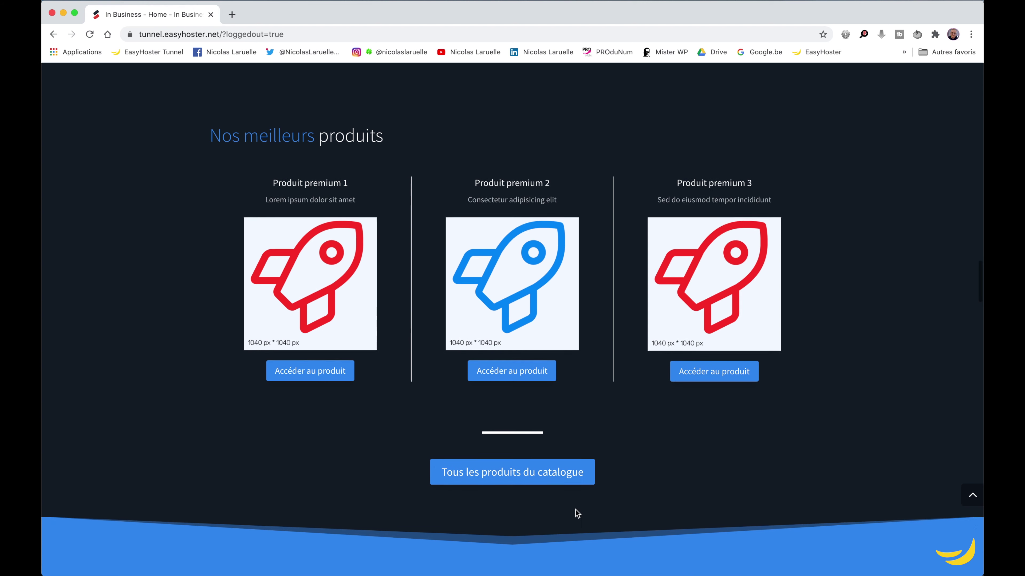
pyautogui.scroll(-5, 638, 460)
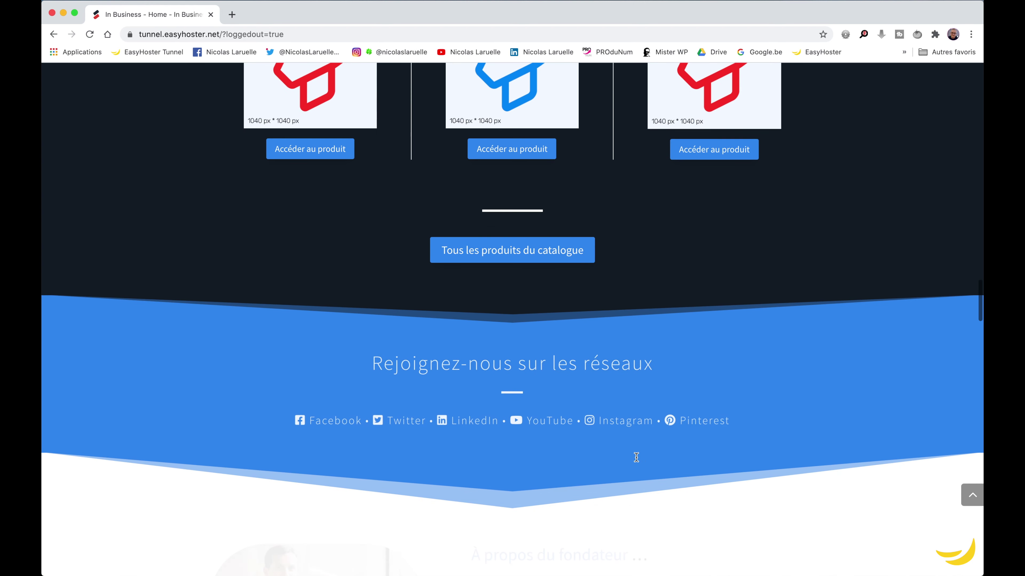
pyautogui.scroll(-2, 636, 458)
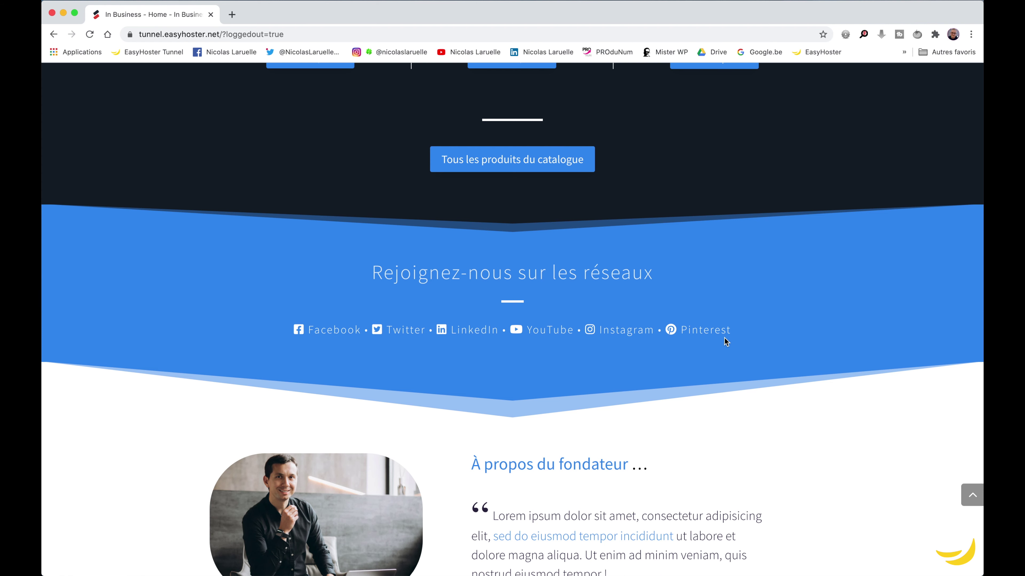
pyautogui.scroll(-5, 725, 341)
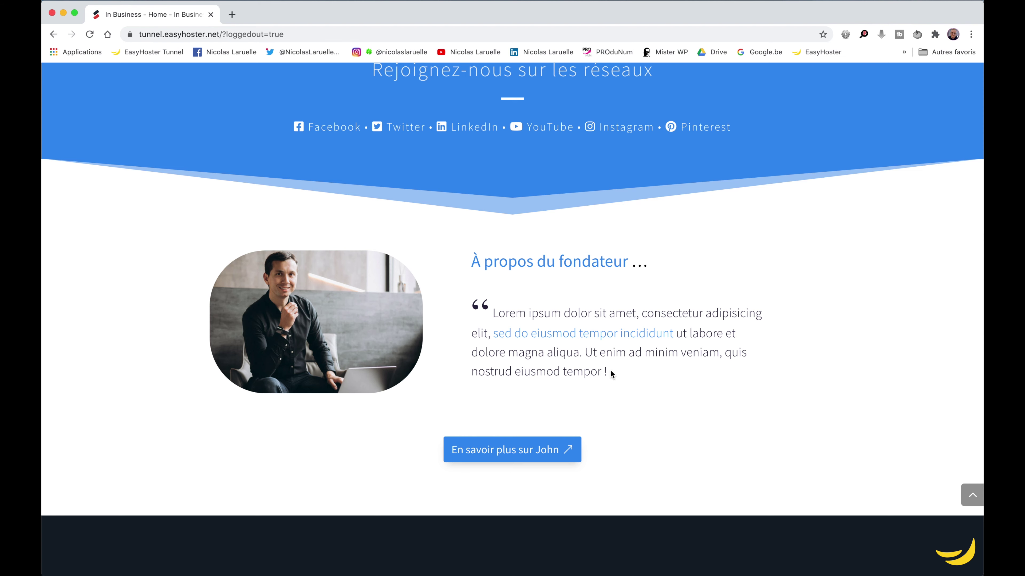
pyautogui.scroll(-3, 579, 379)
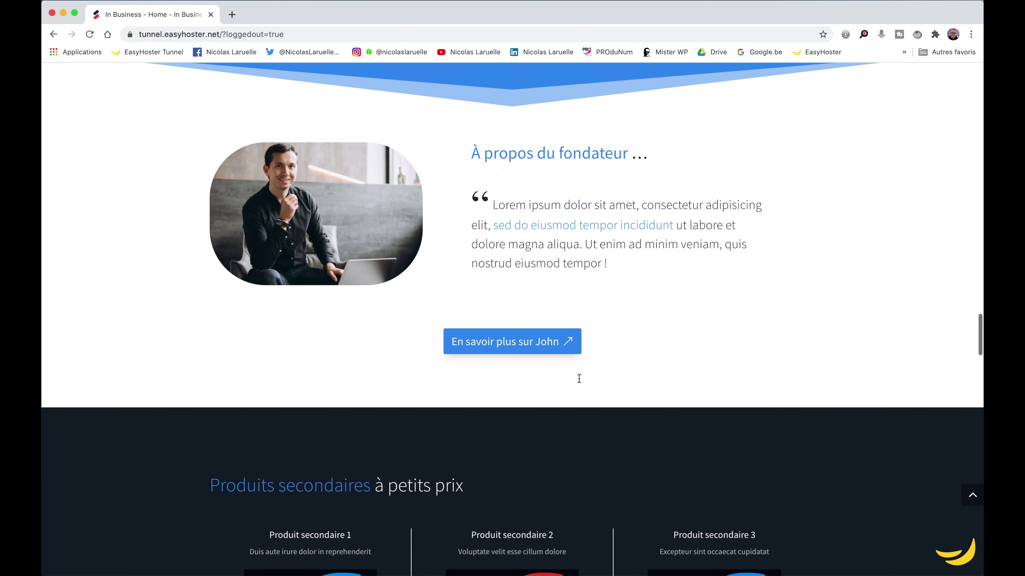
pyautogui.scroll(-7, 579, 378)
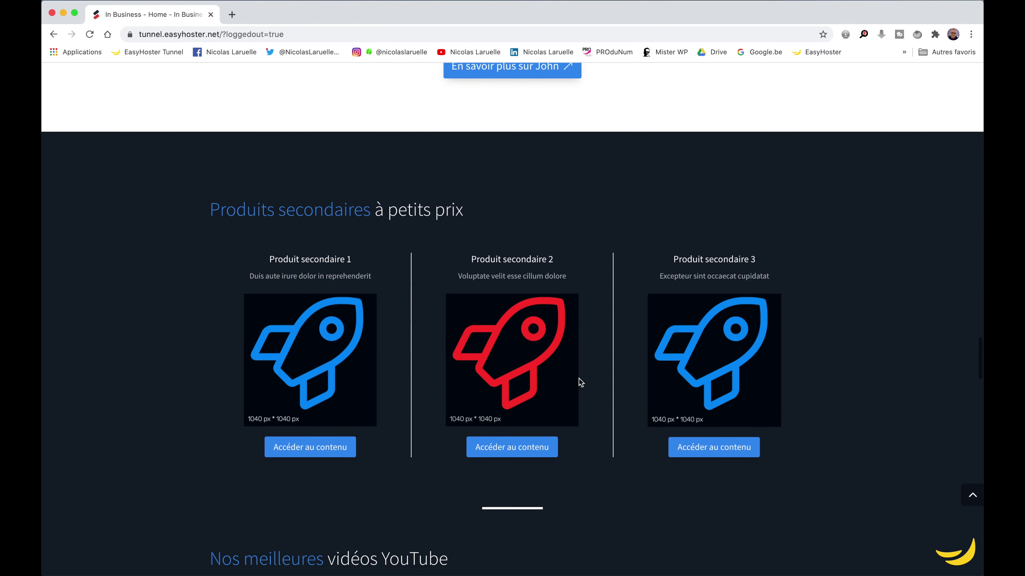
pyautogui.scroll(-1, 580, 382)
pyautogui.scroll(-3, 580, 382)
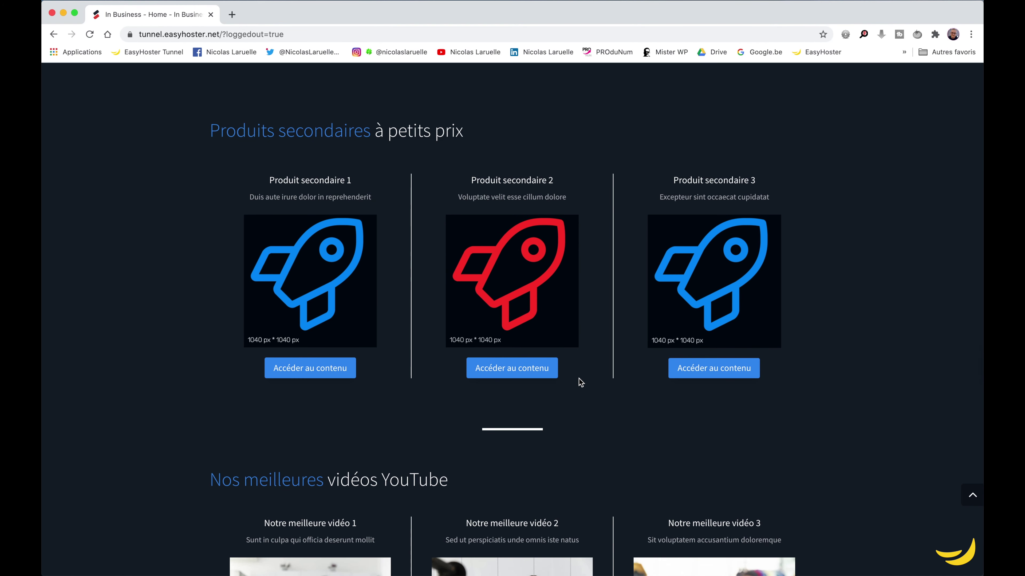
pyautogui.scroll(-2, 556, 197)
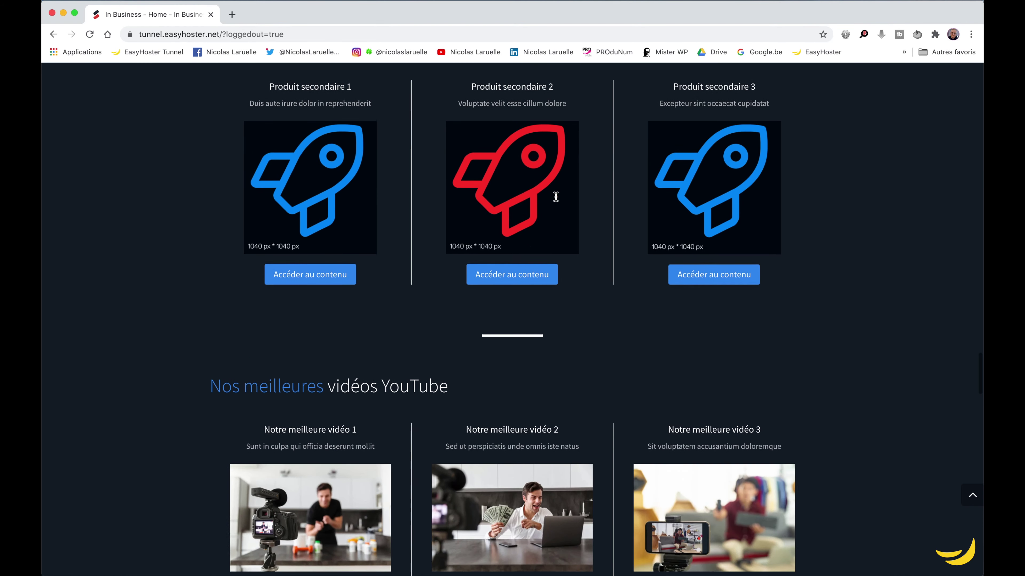
pyautogui.scroll(-6, 556, 197)
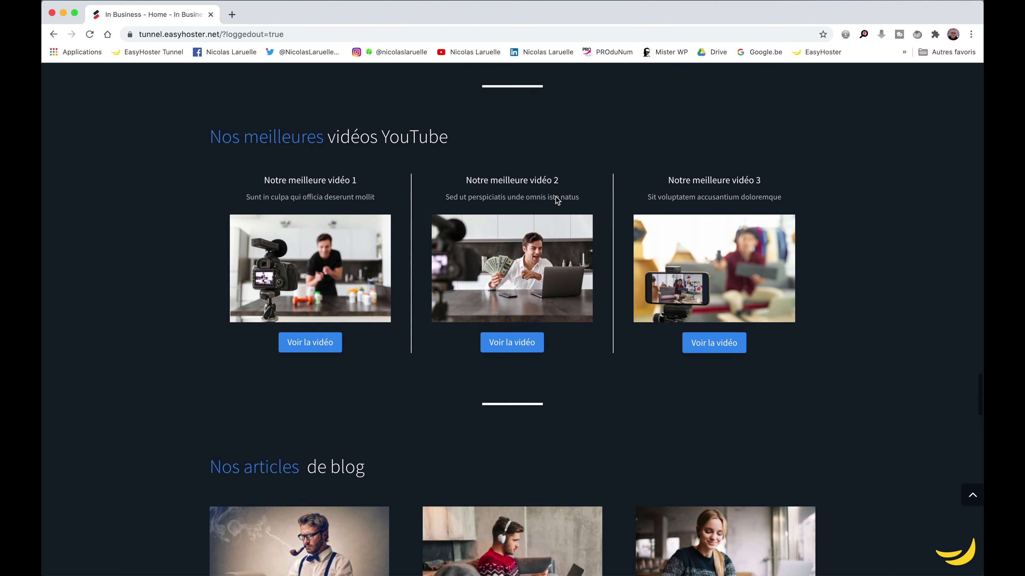
pyautogui.scroll(-1, 555, 197)
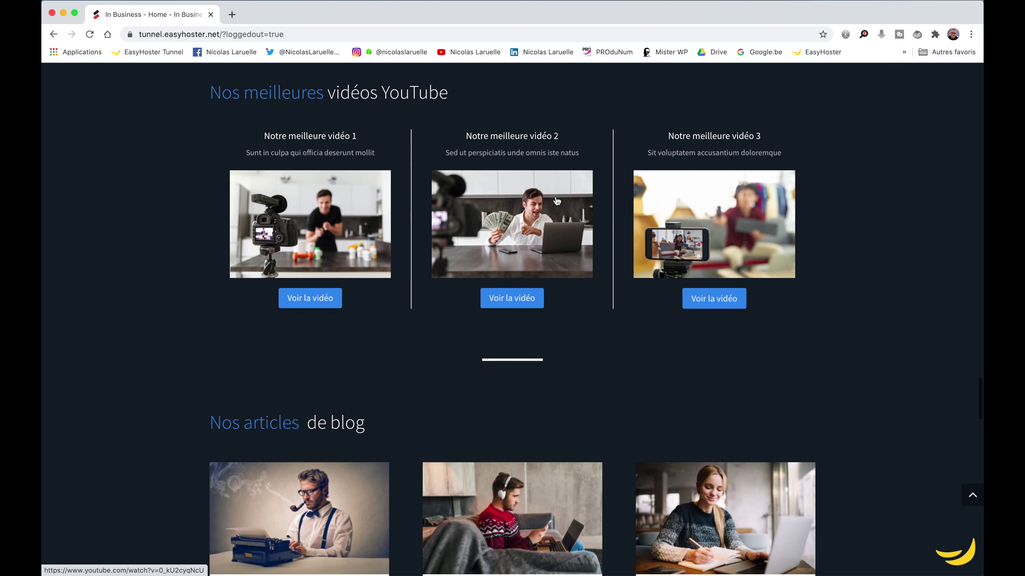
pyautogui.scroll(-6, 557, 199)
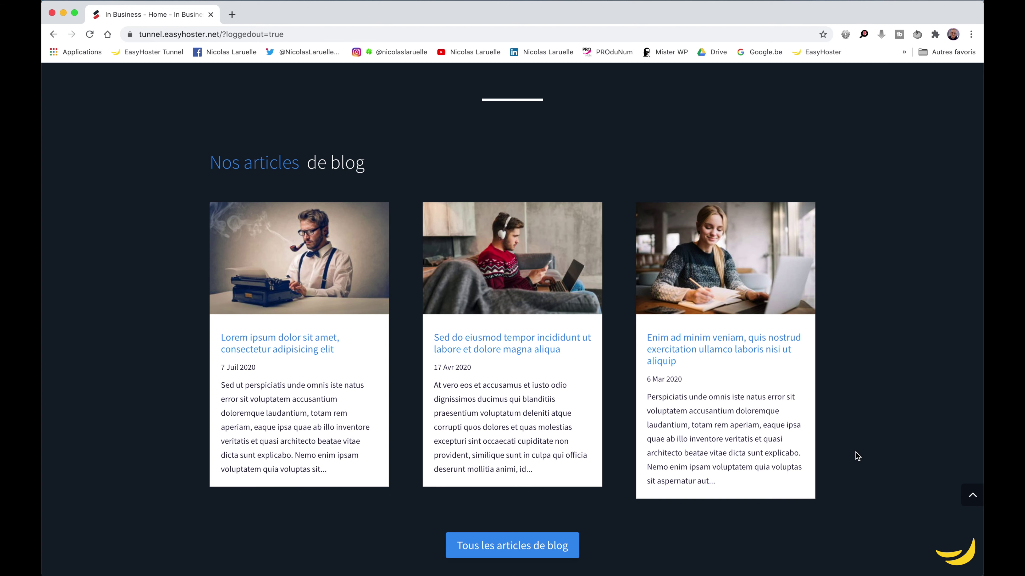
# Scroll past the testimonial, Trustpilot link and 'Dernière chance' form to the disclaimer footer.
pyautogui.scroll(-2, 856, 452)
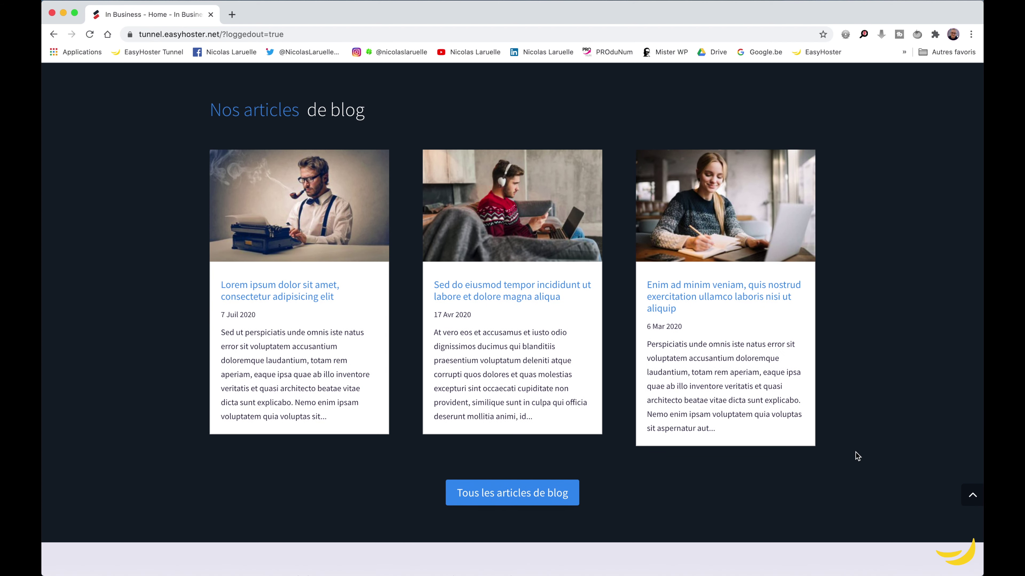
pyautogui.scroll(-5, 856, 453)
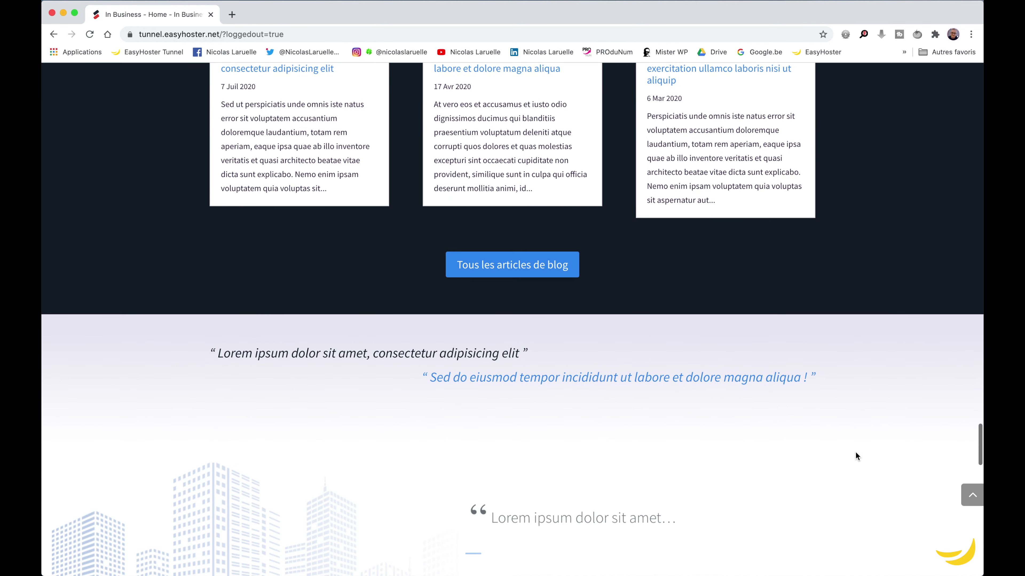
pyautogui.scroll(-4, 856, 453)
pyautogui.scroll(-2, 856, 453)
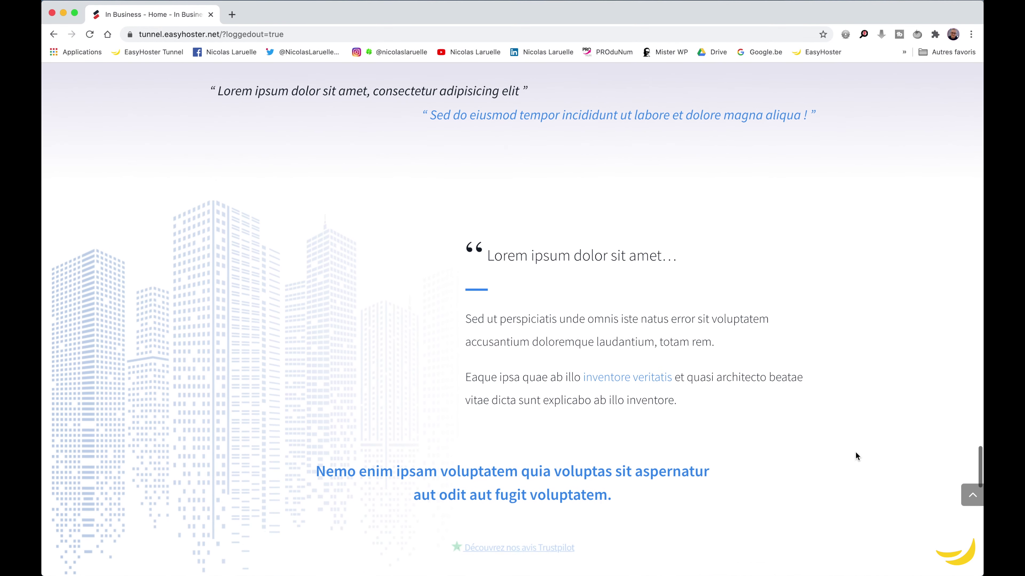
pyautogui.scroll(-1, 855, 455)
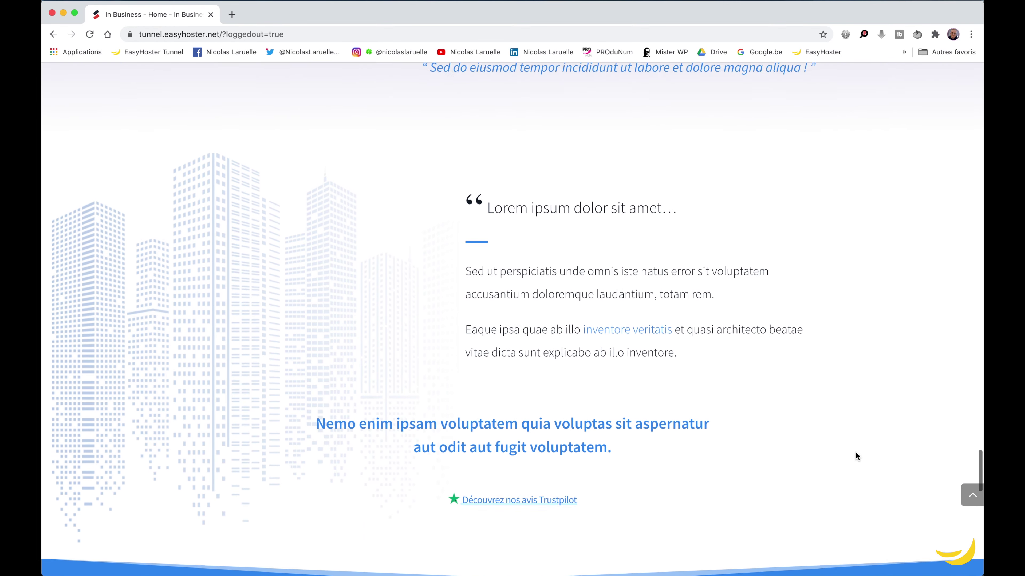
pyautogui.scroll(1, 856, 454)
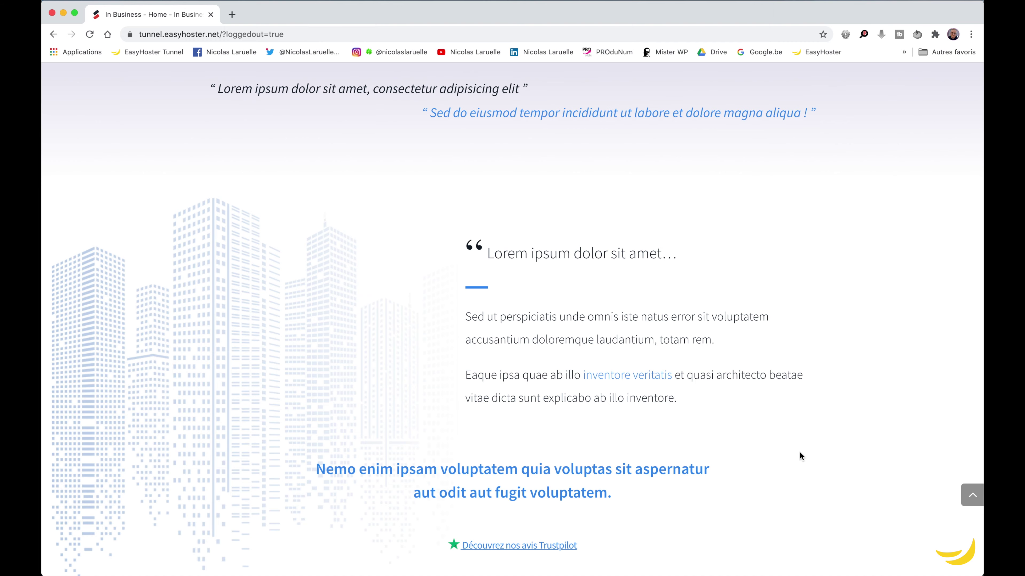
pyautogui.scroll(-3, 800, 456)
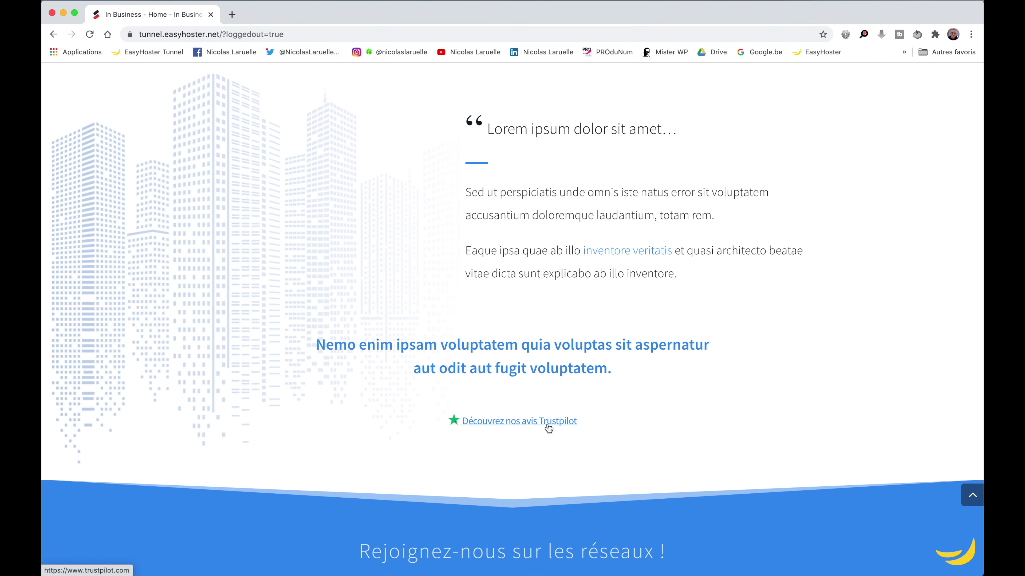
pyautogui.scroll(-3, 559, 427)
pyautogui.scroll(-3, 562, 428)
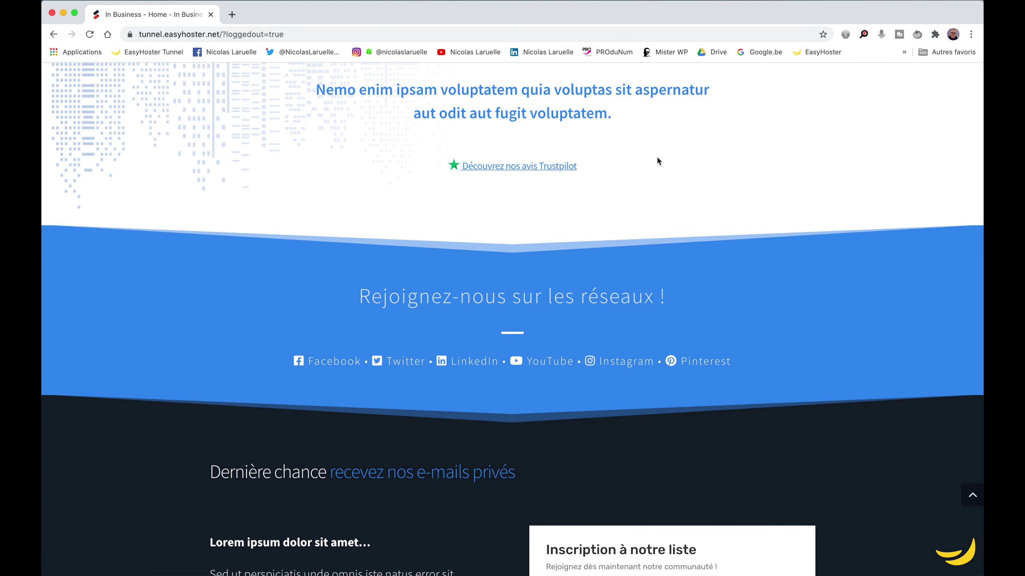
pyautogui.scroll(-8, 678, 309)
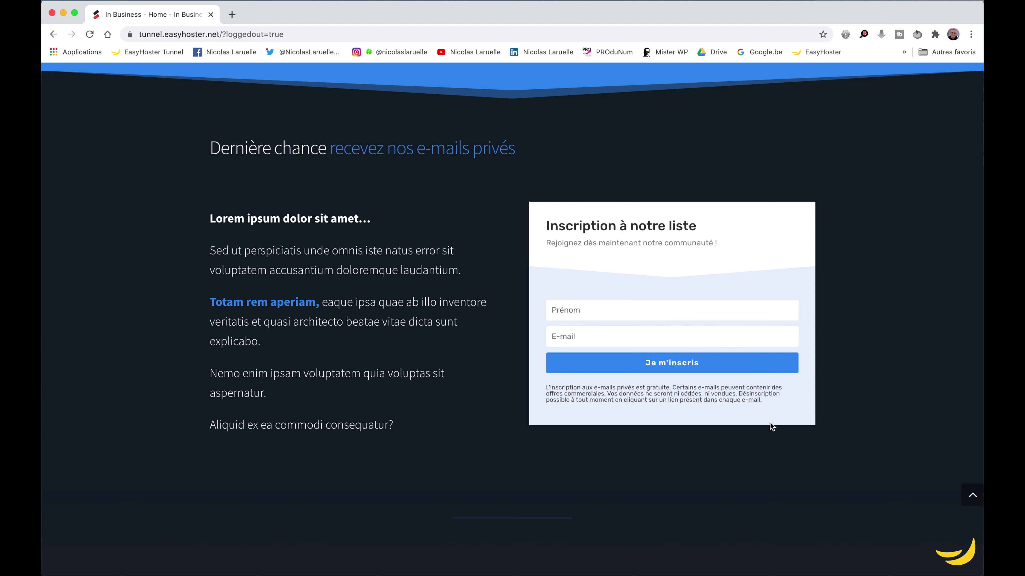
pyautogui.scroll(-7, 771, 427)
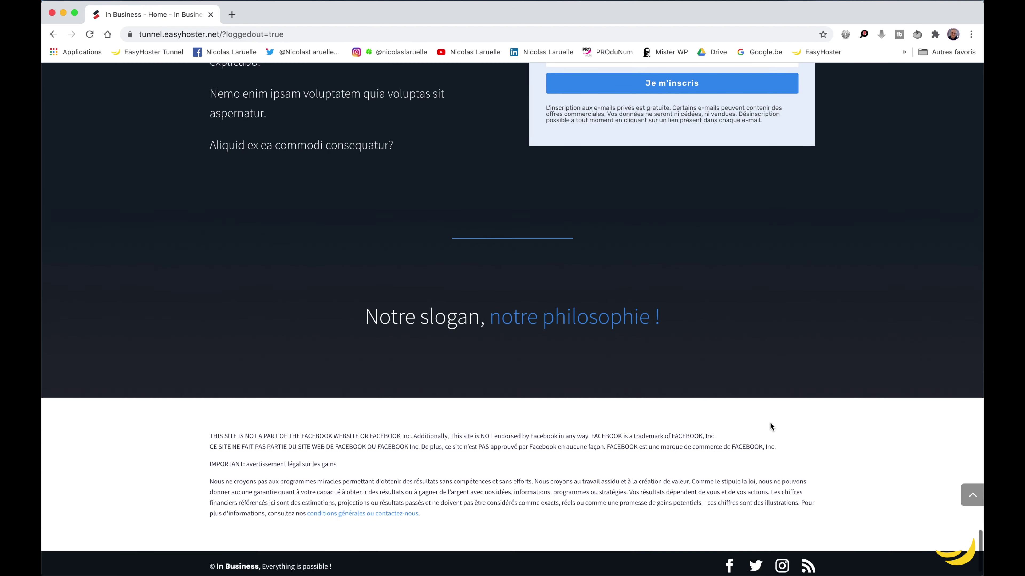
# Scroll to the very bottom, then use the back-to-top arrow to return to the page header.
pyautogui.scroll(-1, 771, 427)
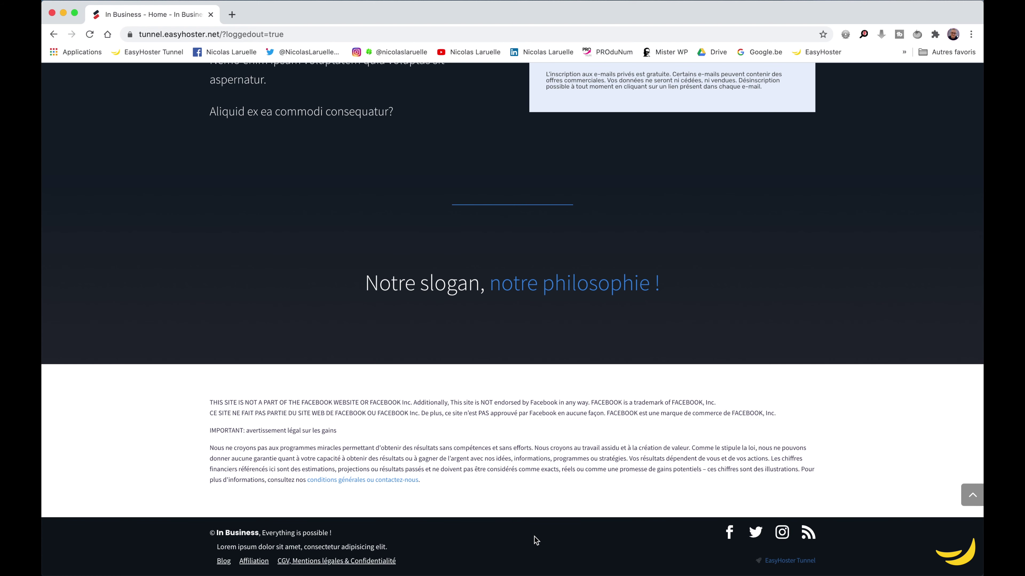
pyautogui.click(971, 497)
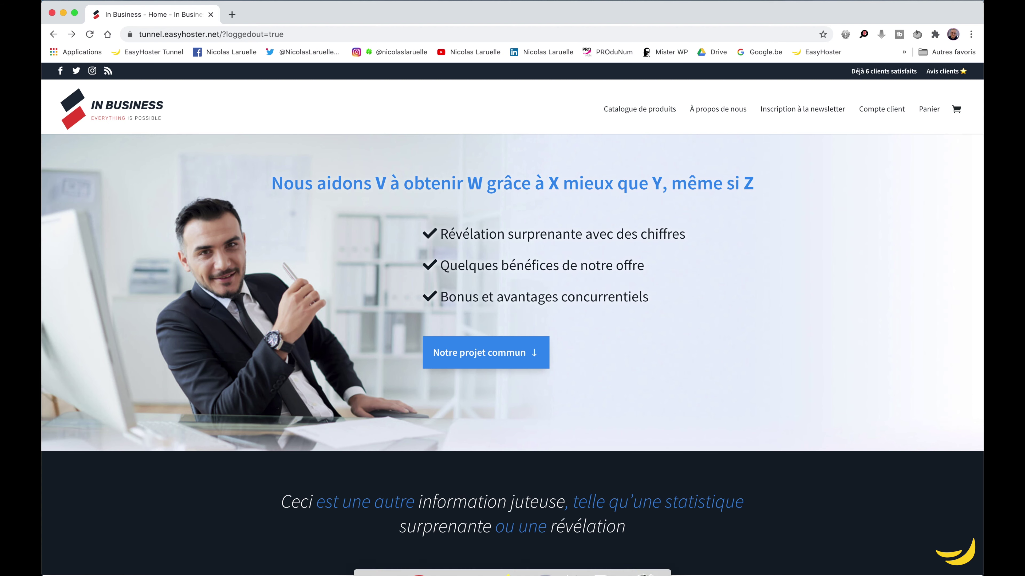
# Bring the 'Le tunnel de vente ultime.png' diagram to the front from the Dock's Preview icon.
pyautogui.click(460, 553)
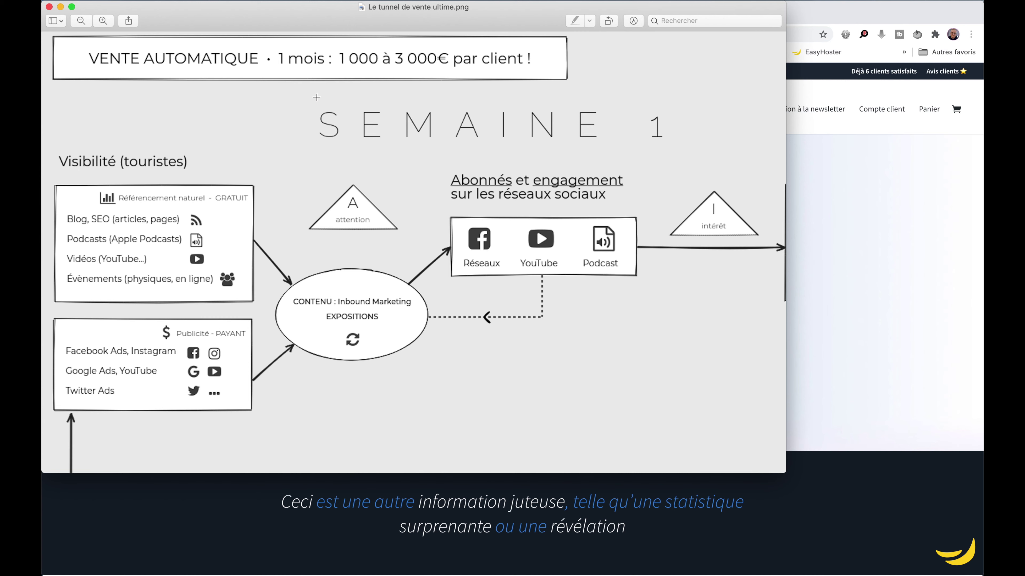
# Pan around the Semaine 1 stages: SEO, Facebook, Google and Twitter ads feeding inbound content.
pyautogui.hscroll(3, 678, 307)
pyautogui.hscroll(-2, 679, 307)
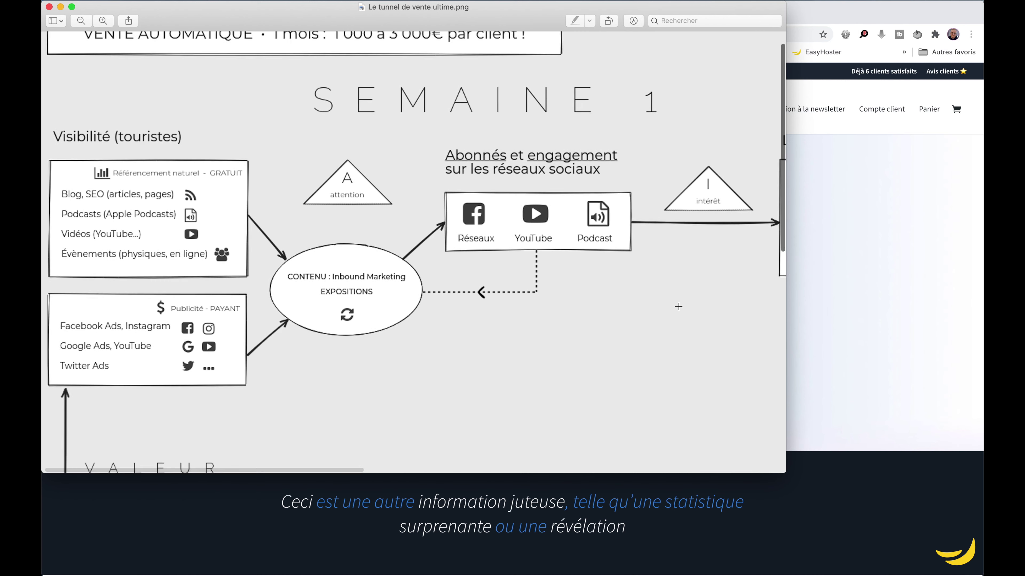
pyautogui.hscroll(2, 679, 307)
pyautogui.hscroll(-2, 679, 306)
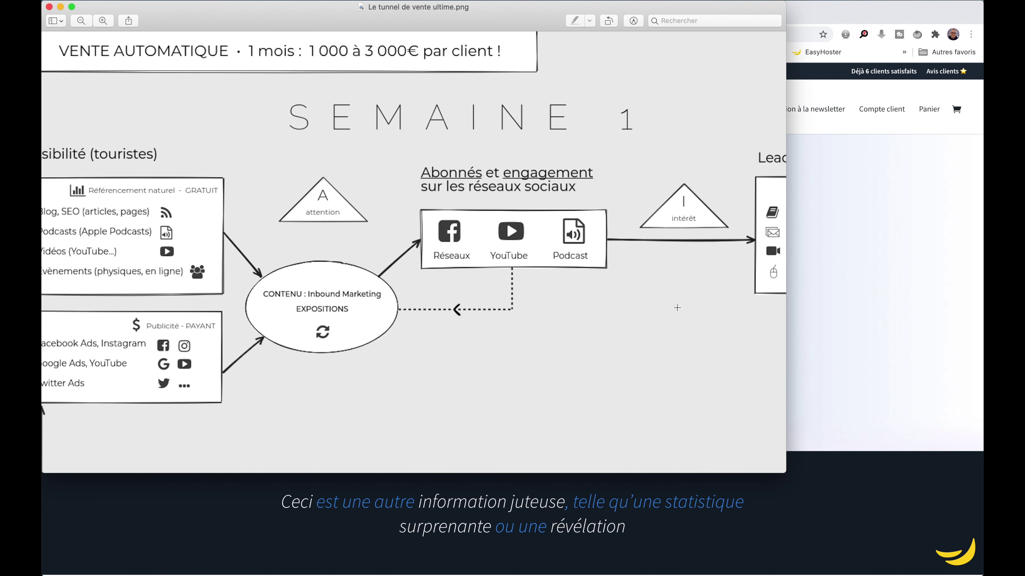
pyautogui.scroll(-2, 388, 119)
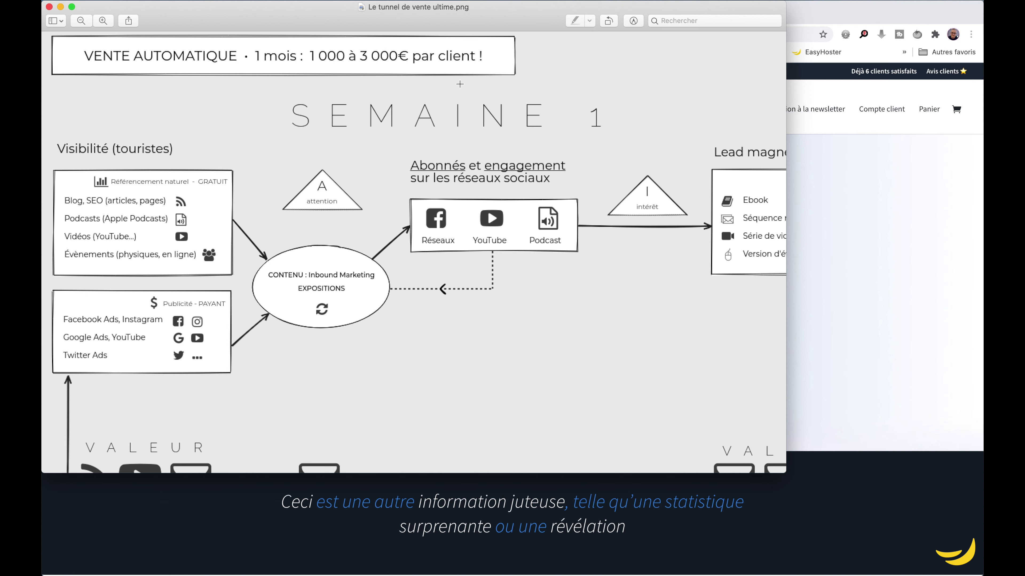
pyautogui.hscroll(5, 460, 84)
pyautogui.hscroll(-4, 459, 84)
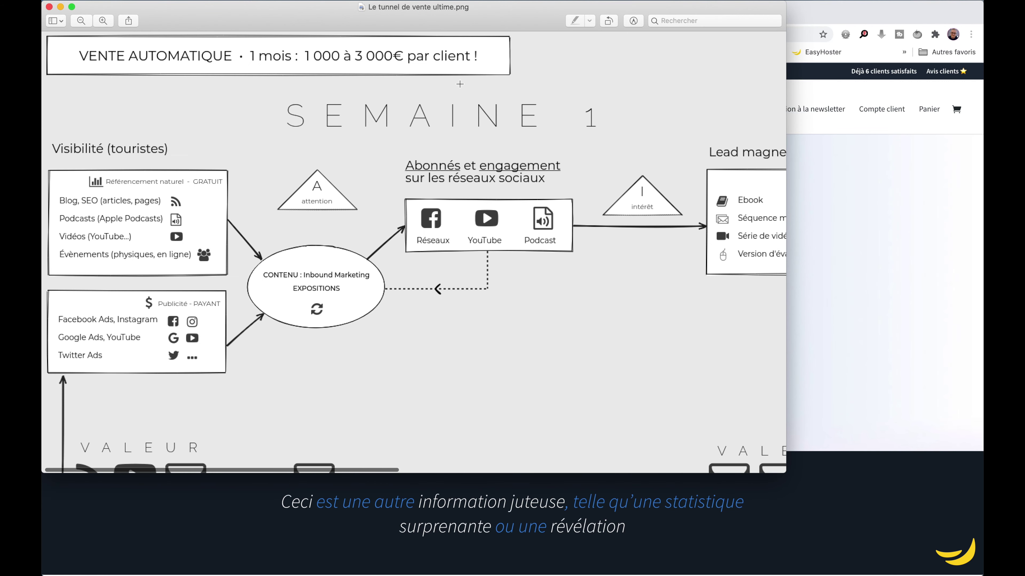
pyautogui.hscroll(-1, 210, 126)
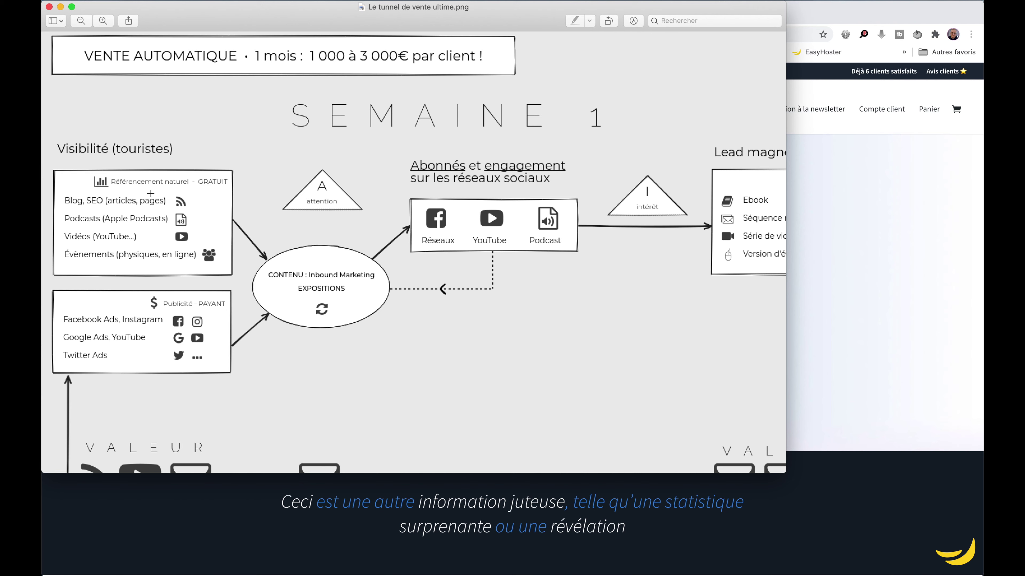
pyautogui.click(910, 192)
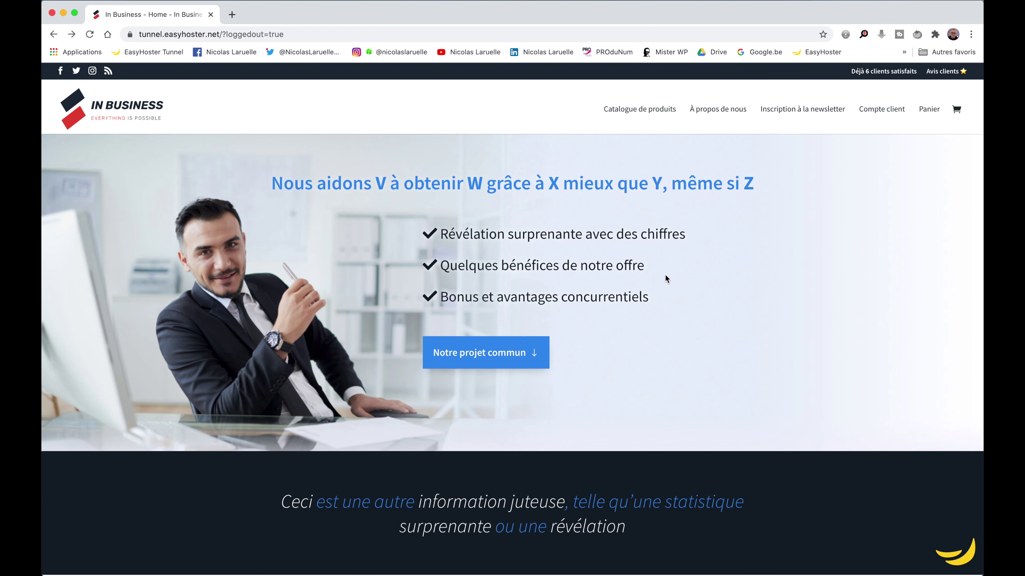
pyautogui.scroll(-3, 660, 278)
pyautogui.scroll(5, 656, 287)
pyautogui.moveTo(502, 553)
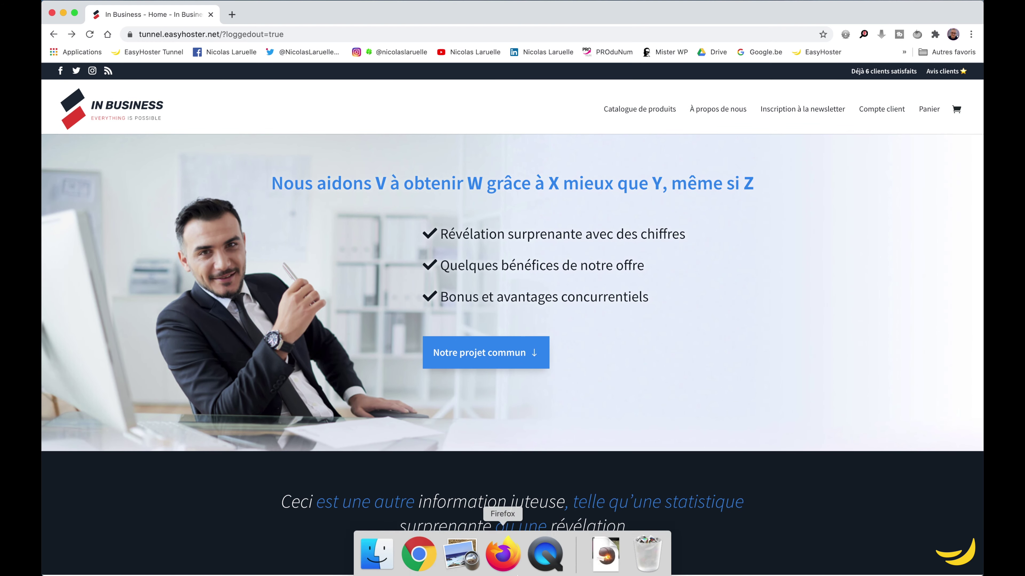
pyautogui.click(461, 559)
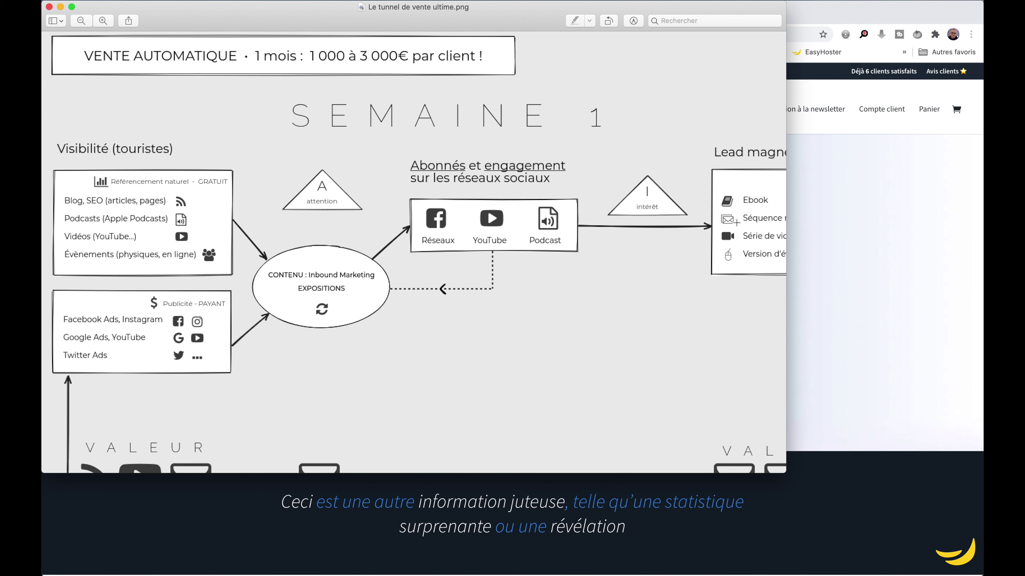
pyautogui.click(893, 252)
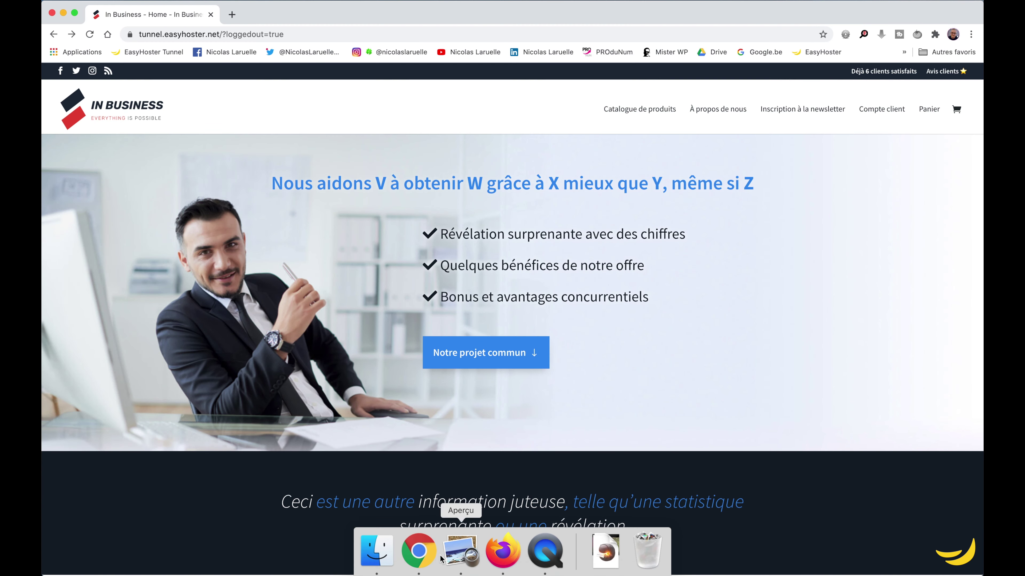
pyautogui.click(460, 565)
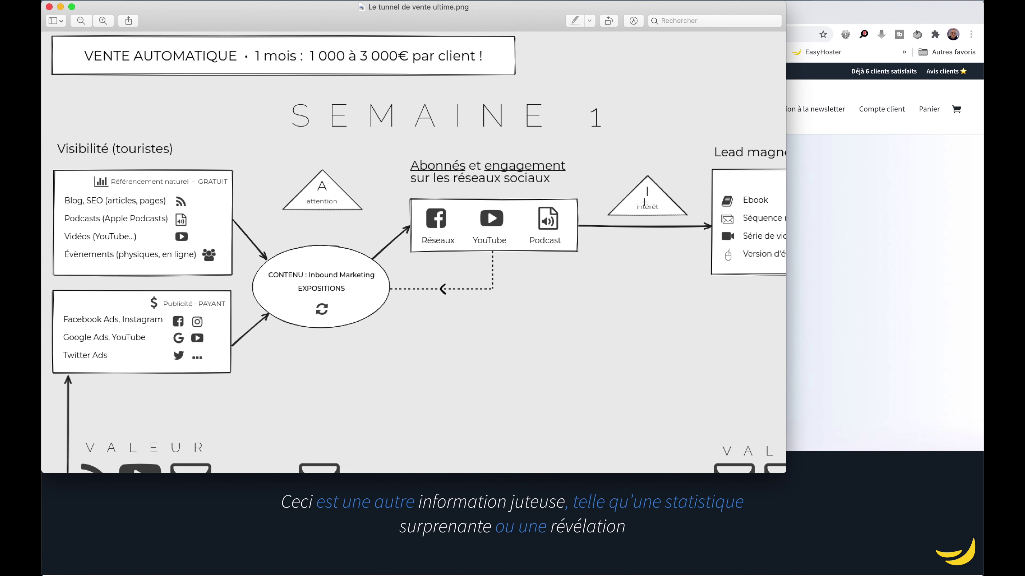
pyautogui.hscroll(2, 644, 203)
pyautogui.hscroll(-2, 644, 202)
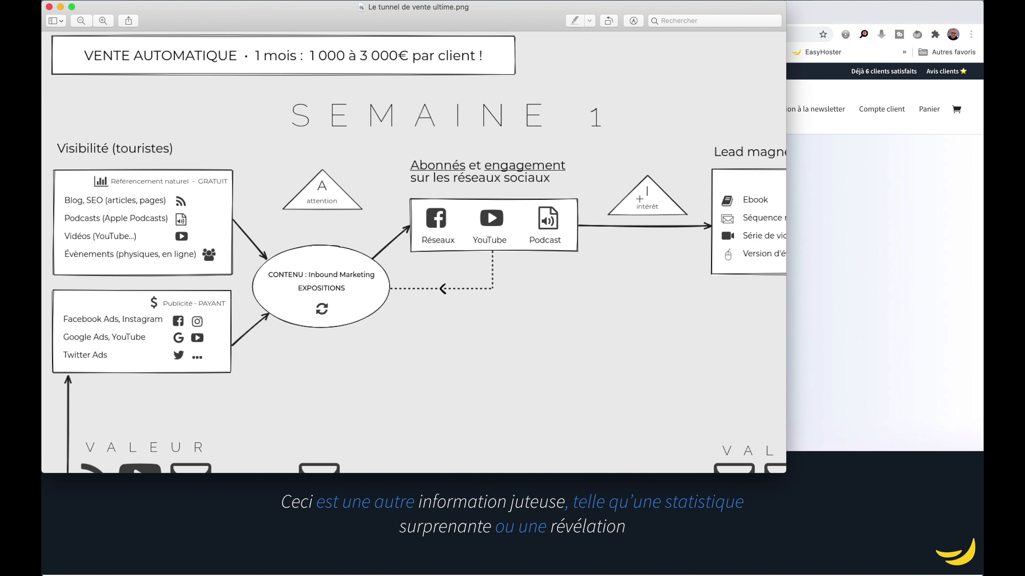
pyautogui.hscroll(3, 634, 168)
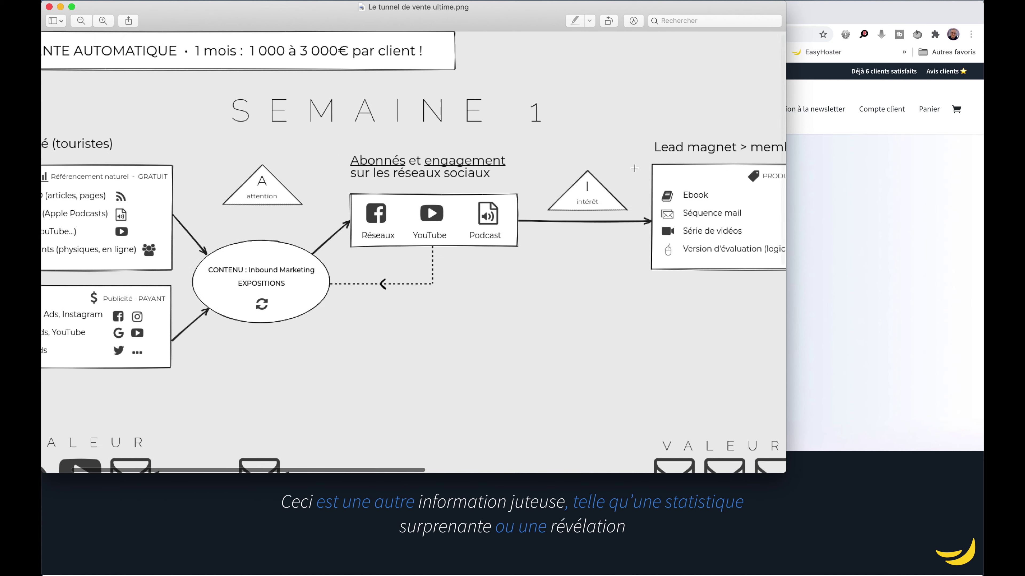
pyautogui.hscroll(-3, 634, 167)
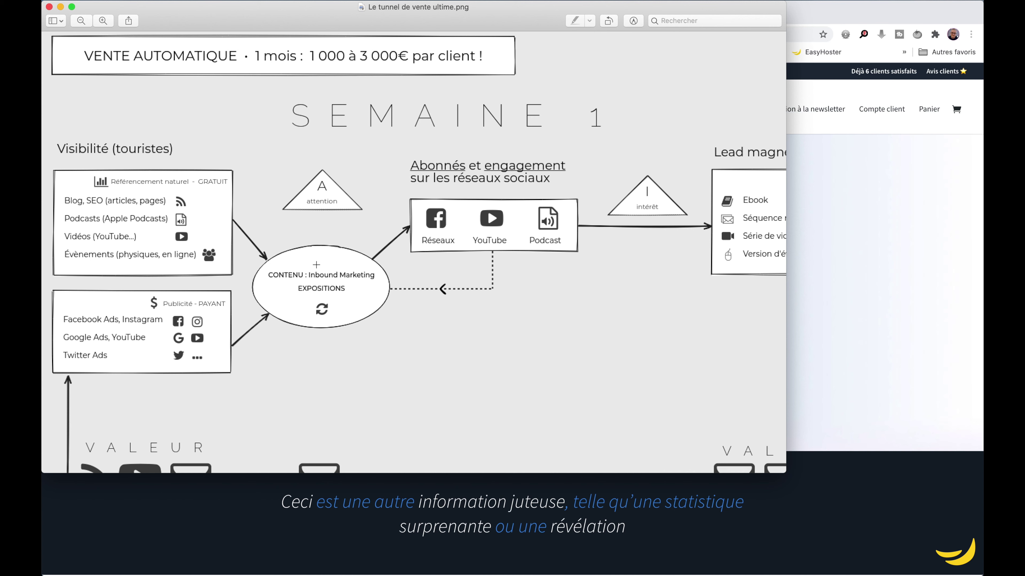
pyautogui.hscroll(1, 555, 222)
pyautogui.scroll(-1, 555, 222)
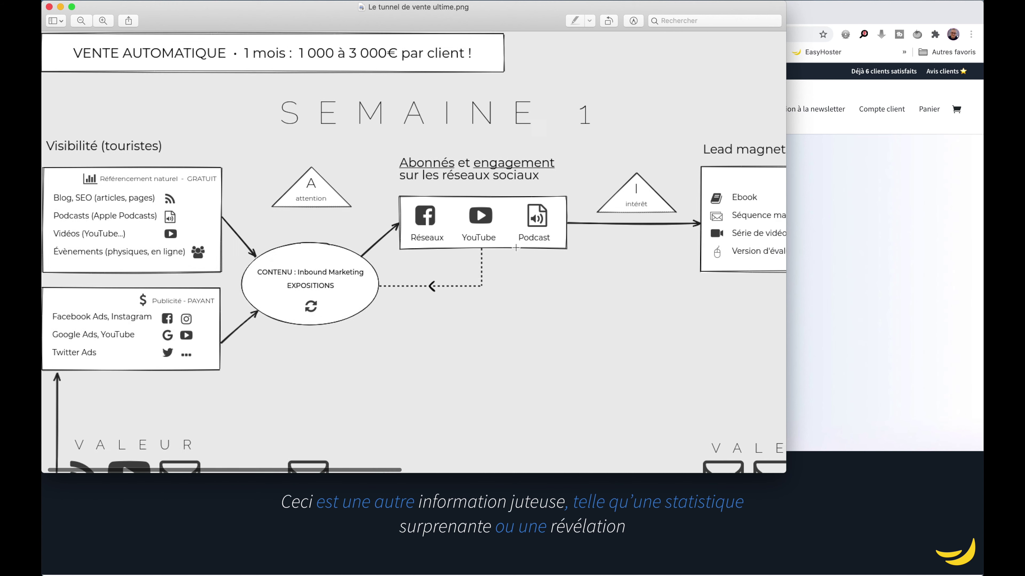
pyautogui.hscroll(-1, 554, 222)
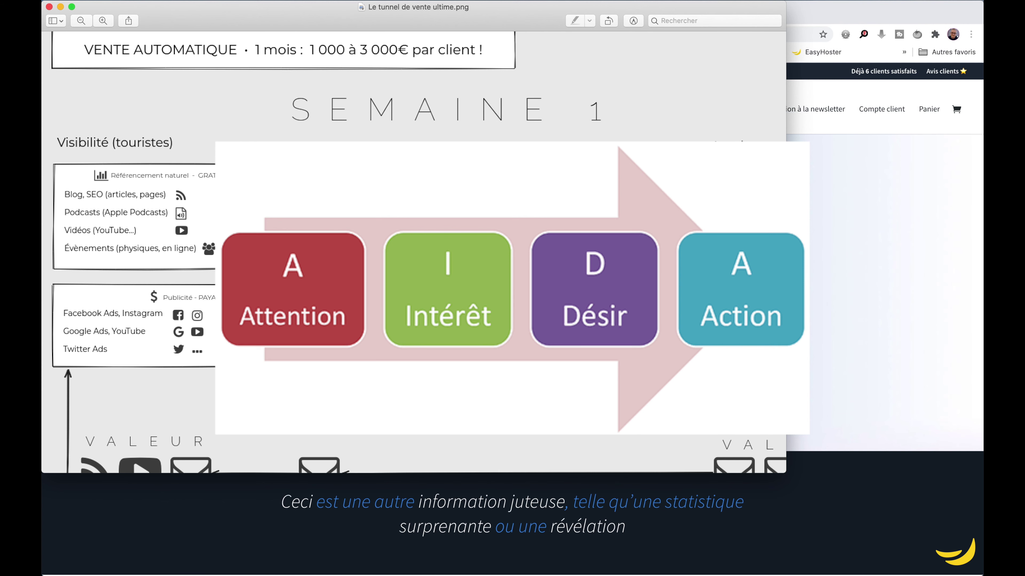
pyautogui.hscroll(3, 414, 252)
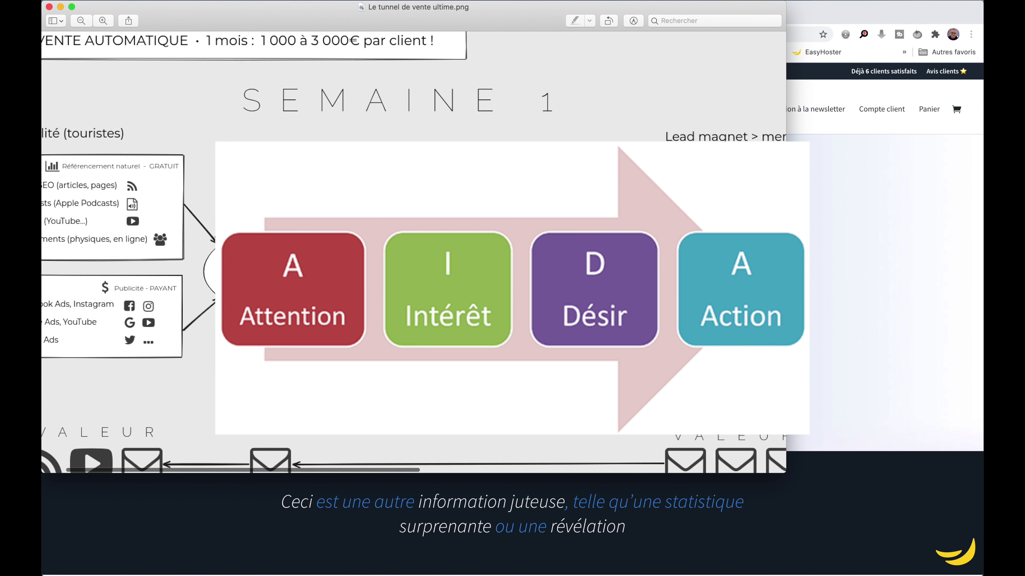
pyautogui.hscroll(-3, 413, 253)
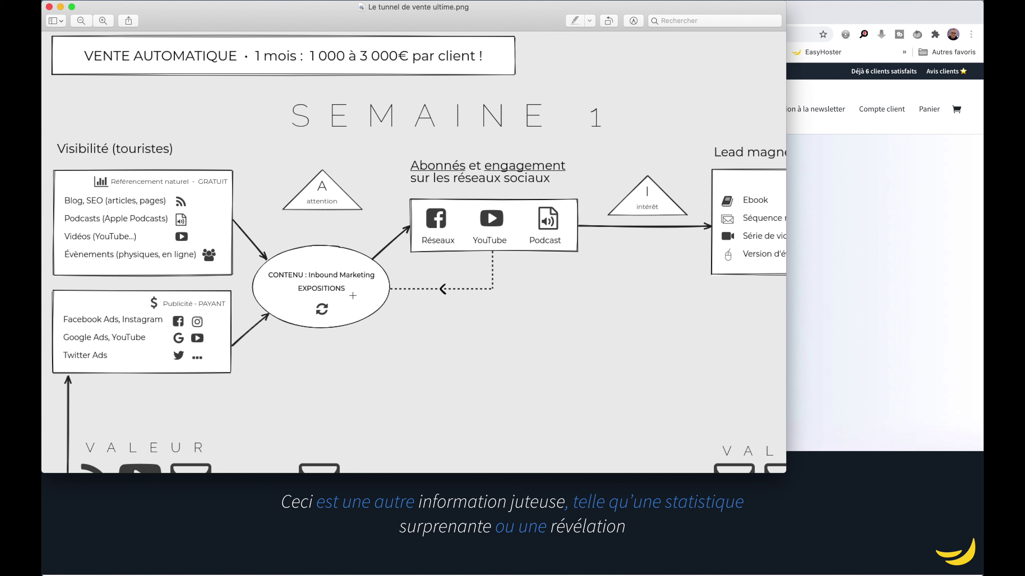
# Pan right to the full Lead magnet > membres box, then bring the Chrome homepage forward.
pyautogui.hscroll(2, 352, 296)
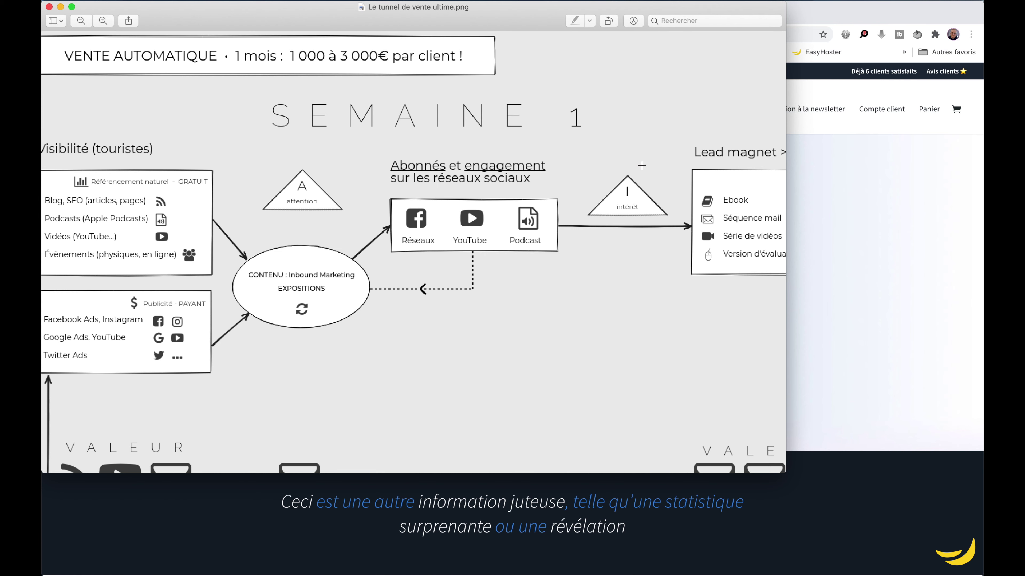
pyautogui.hscroll(10, 641, 166)
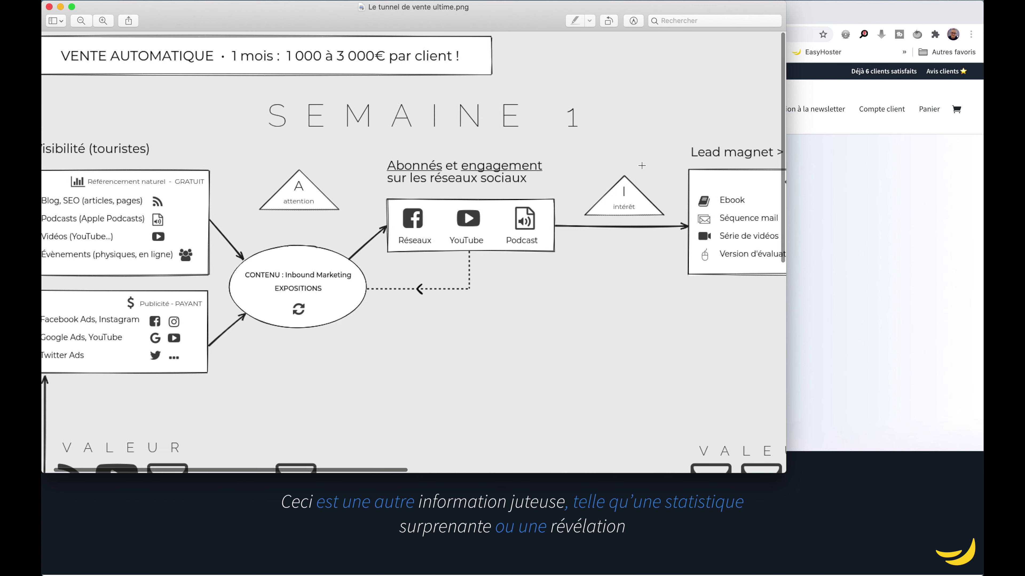
pyautogui.hscroll(2, 641, 165)
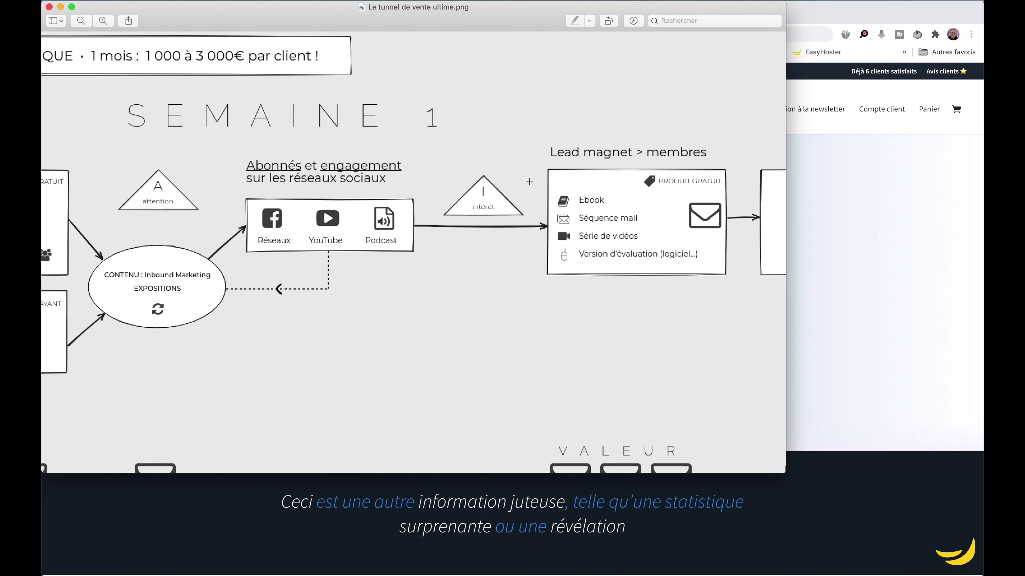
pyautogui.click(835, 252)
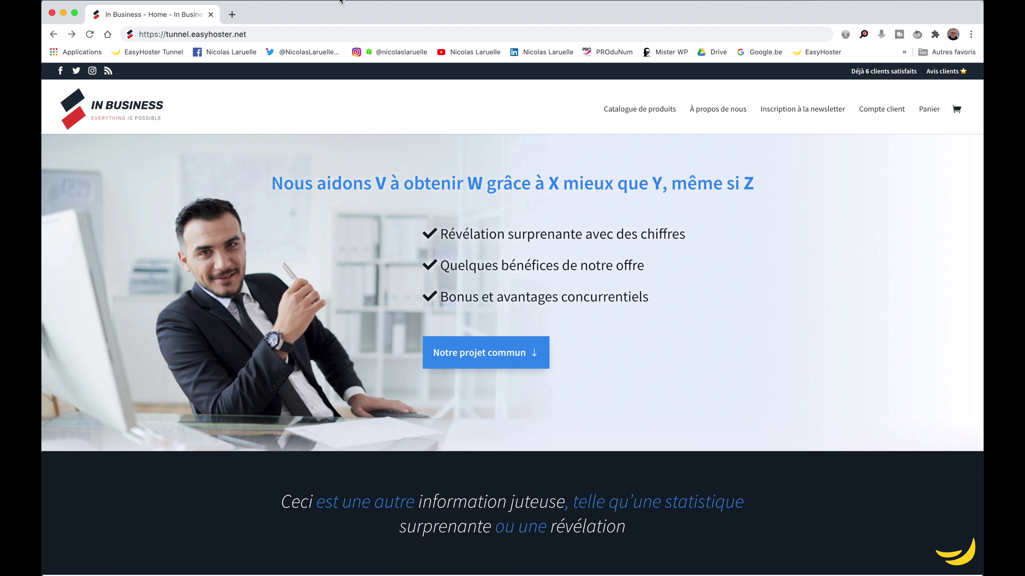
# Open the pasted lead-magnet URL in a new Chrome tab, then bring the Preview diagram back.
pyautogui.click(264, 32)
pyautogui.write('https://tunnel.easyhoster.net/lead-magnet/')
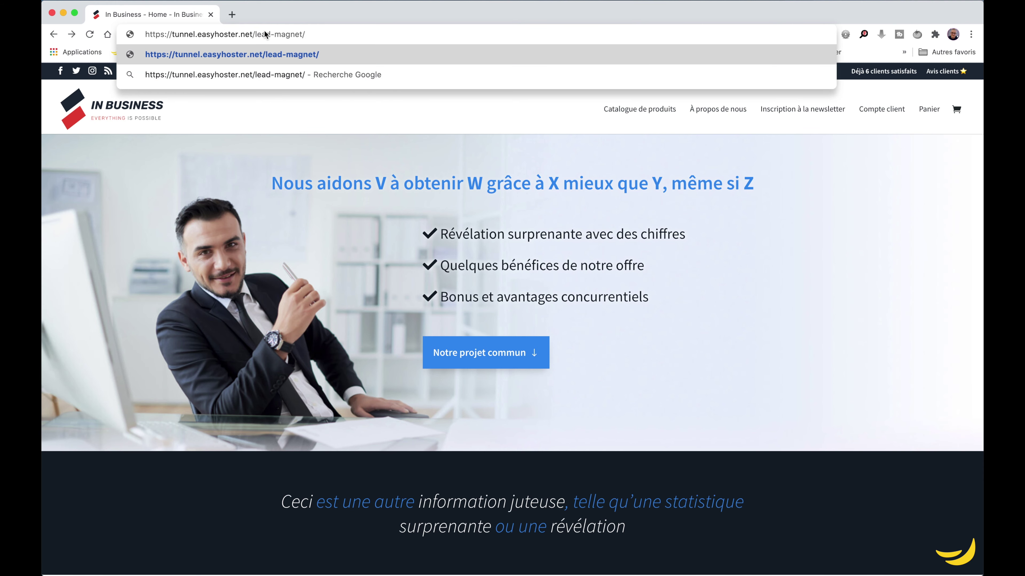
pyautogui.press('super+Return')
pyautogui.click(274, 14)
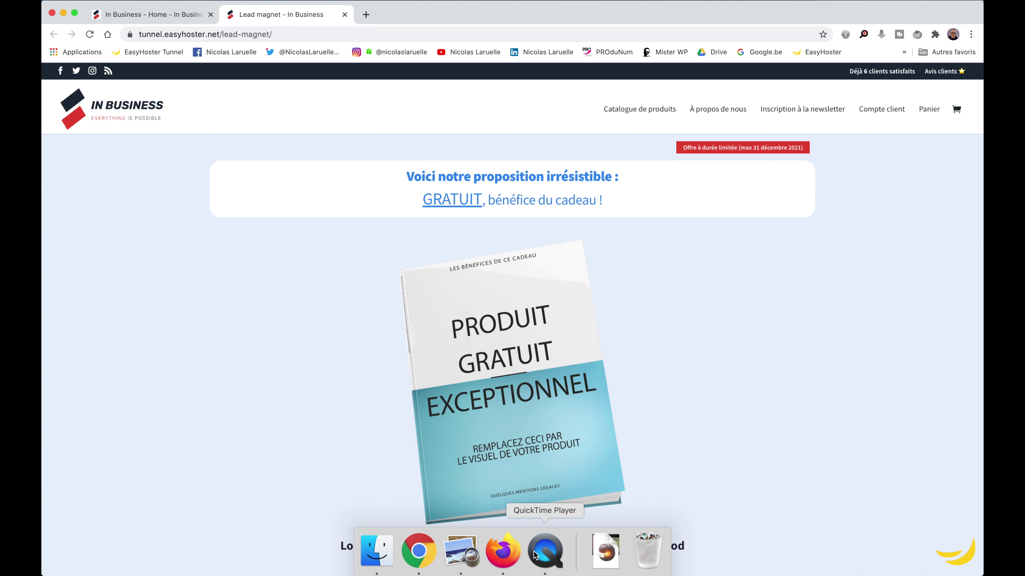
pyautogui.click(460, 551)
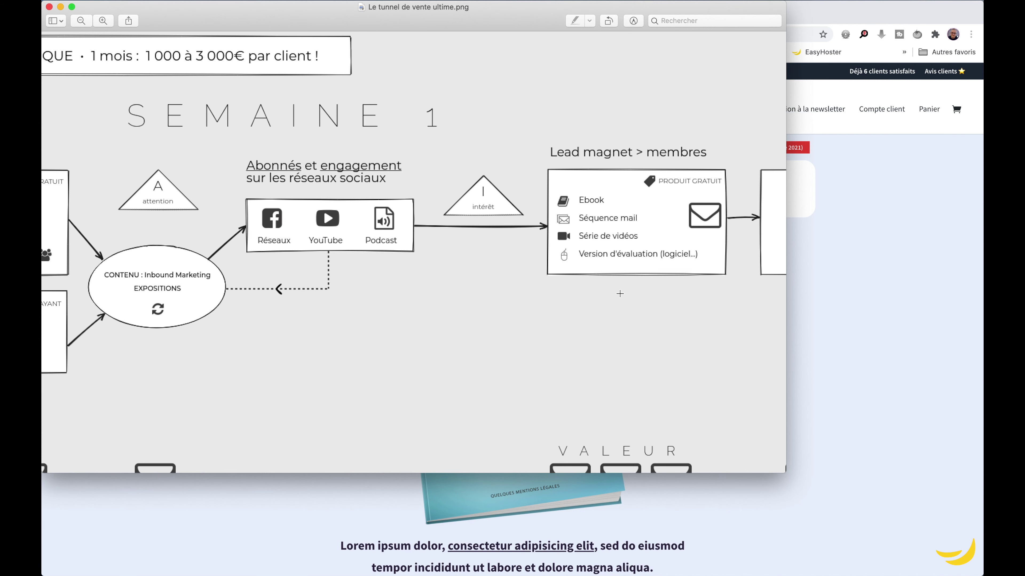
# Bring Chrome's Lead magnet tab with the 'GRATUIT, bénéfice du cadeau !' offer in front of Preview.
pyautogui.click(855, 178)
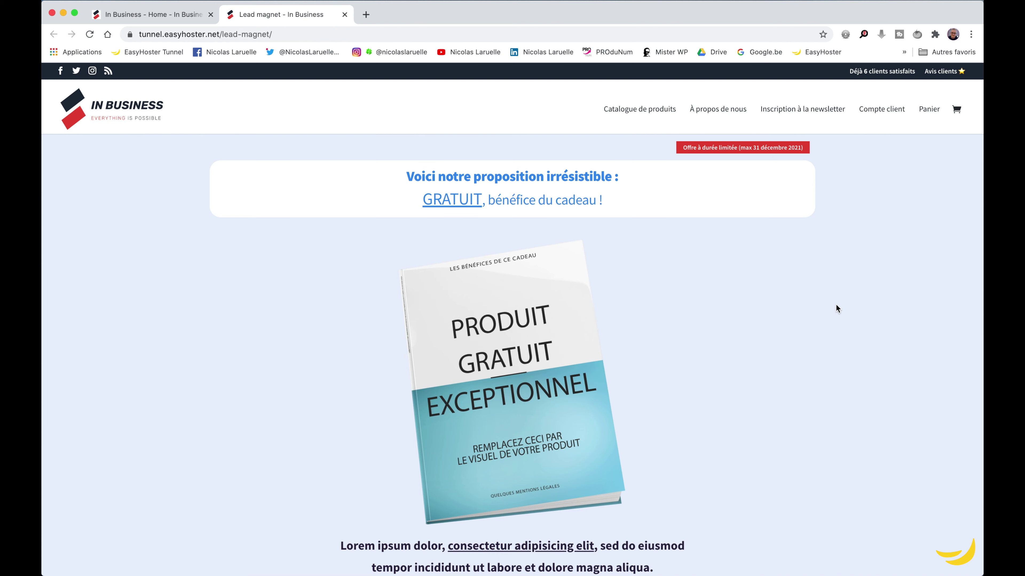
# Scroll the lead-magnet page to the offer text and briefly highlight its deadline date.
pyautogui.scroll(-10, 836, 305)
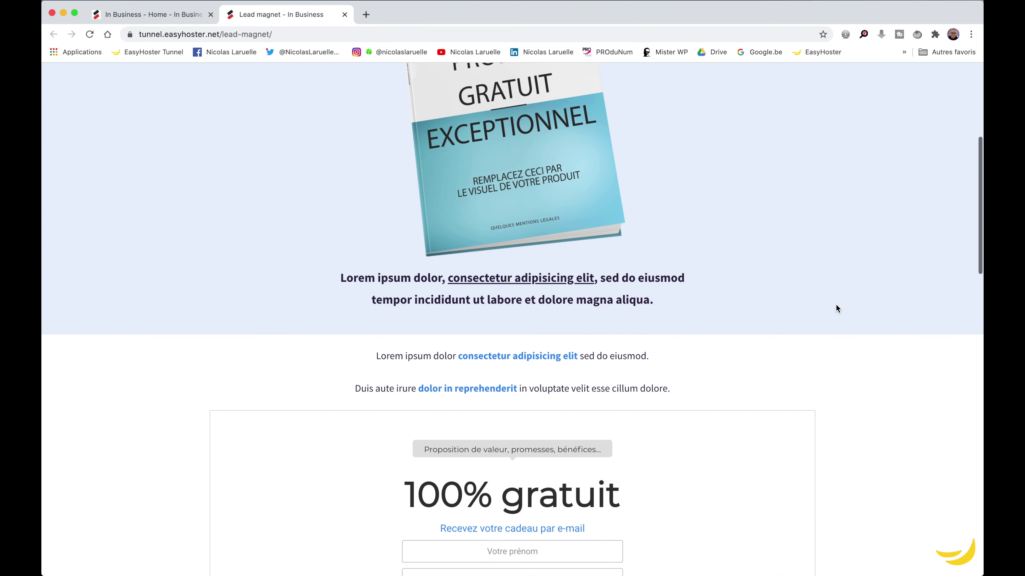
pyautogui.scroll(-8, 836, 305)
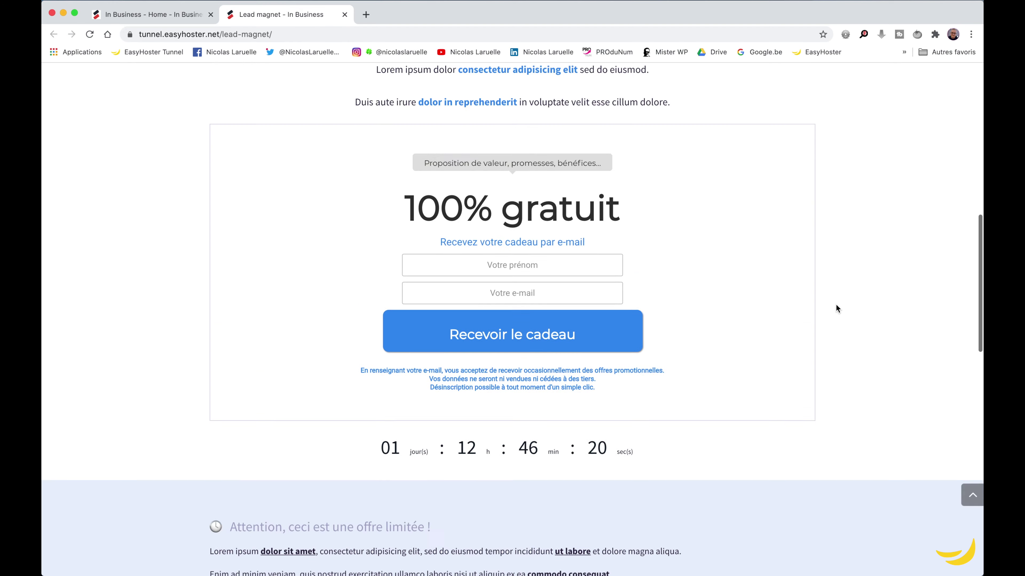
pyautogui.scroll(20, 835, 305)
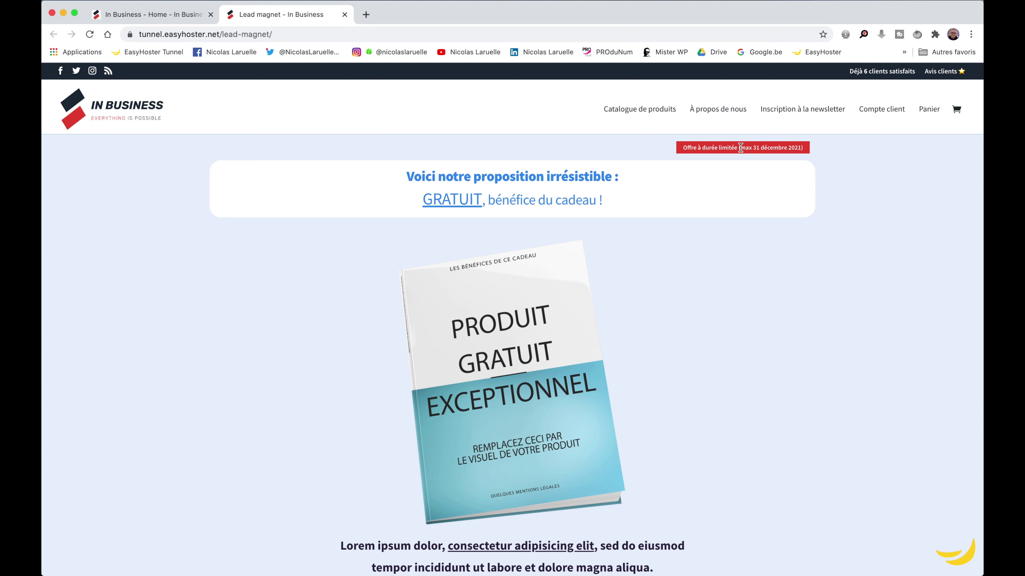
pyautogui.moveTo(740, 148); pyautogui.dragTo(800, 147)
pyautogui.click(834, 158)
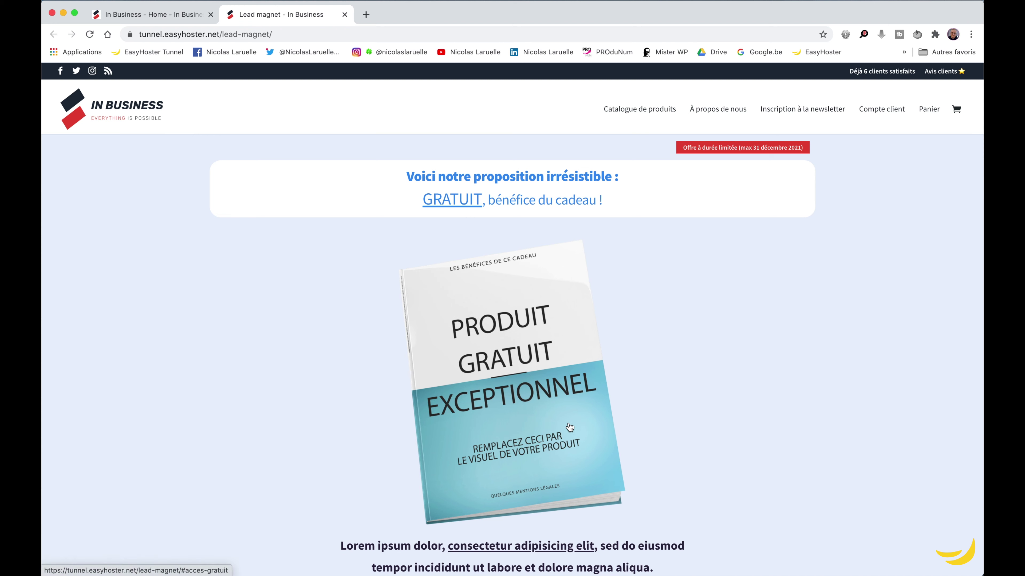
# Scroll down to the '100% gratuit' first-name and e-mail form and countdown timer.
pyautogui.scroll(-3, 699, 355)
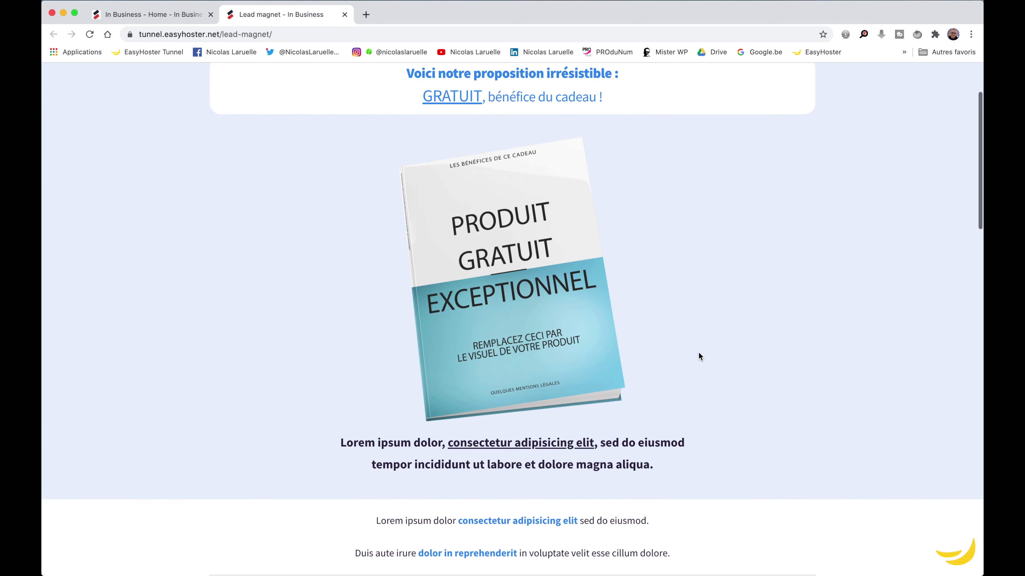
pyautogui.scroll(-4, 759, 405)
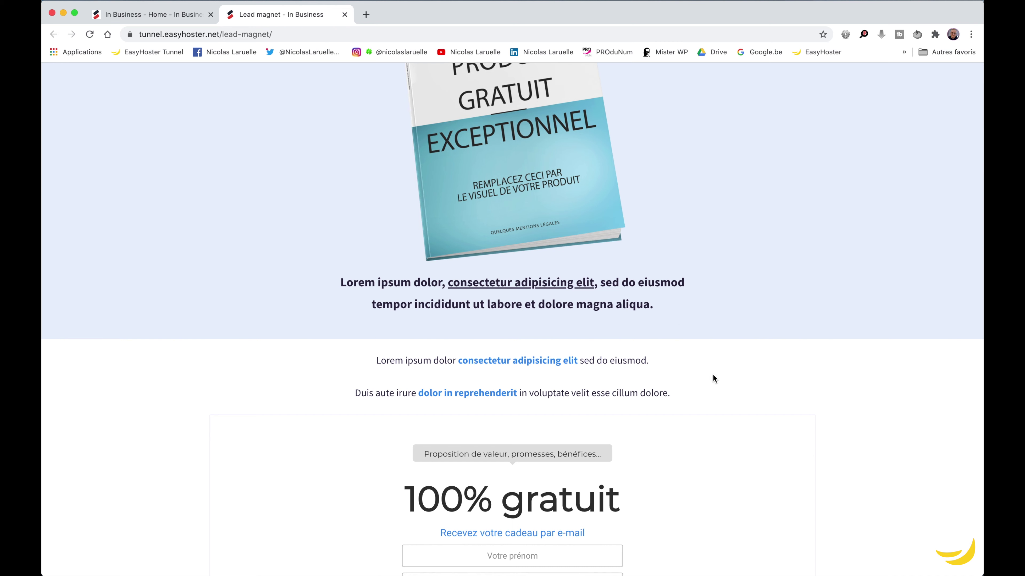
pyautogui.scroll(-7, 723, 362)
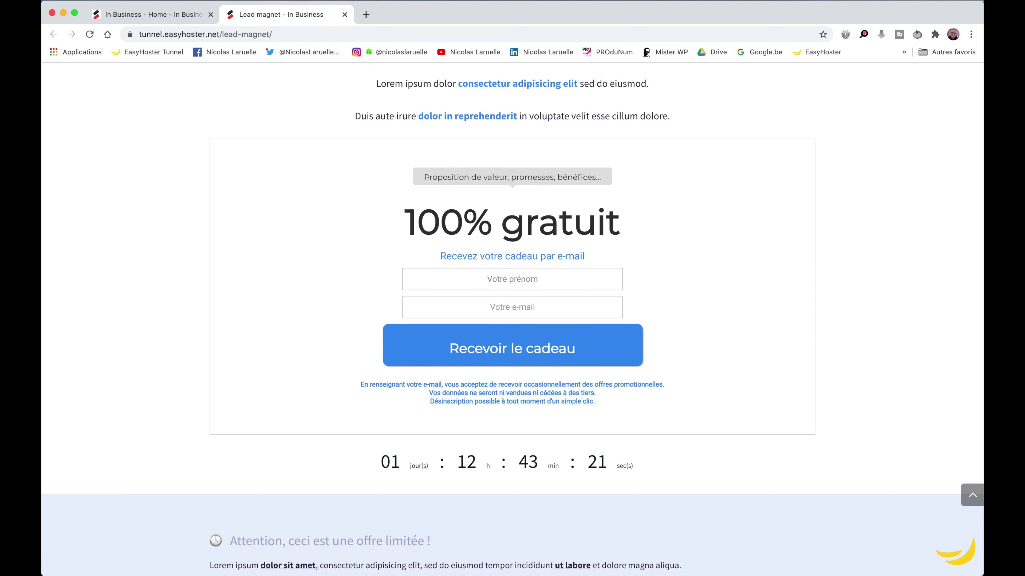
# Bring back the Preview funnel diagram and scroll right to Semaine 2's lead magnet, Mailchimp signup and e-mail sequence.
pyautogui.click(462, 553)
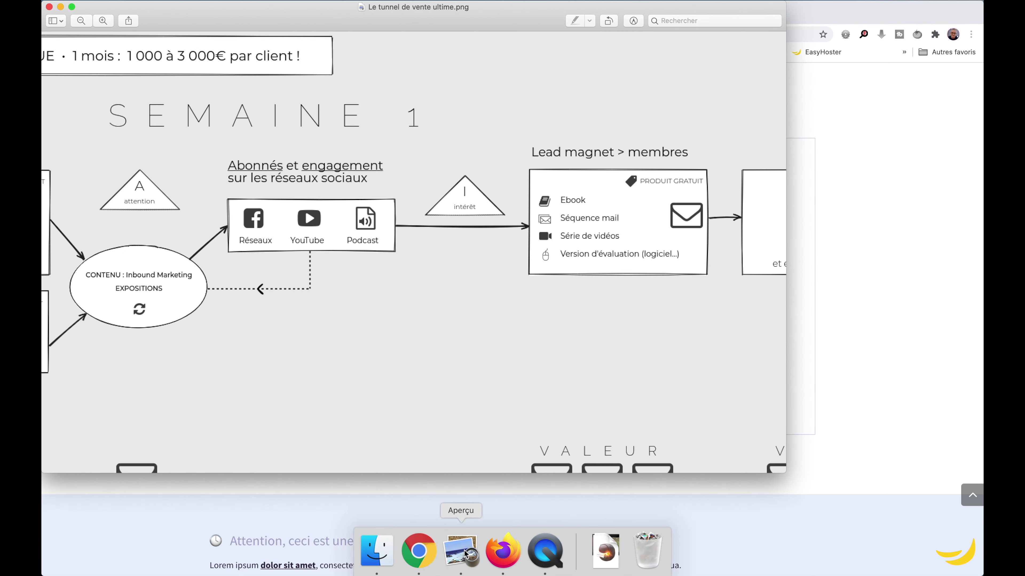
pyautogui.hscroll(10, 686, 352)
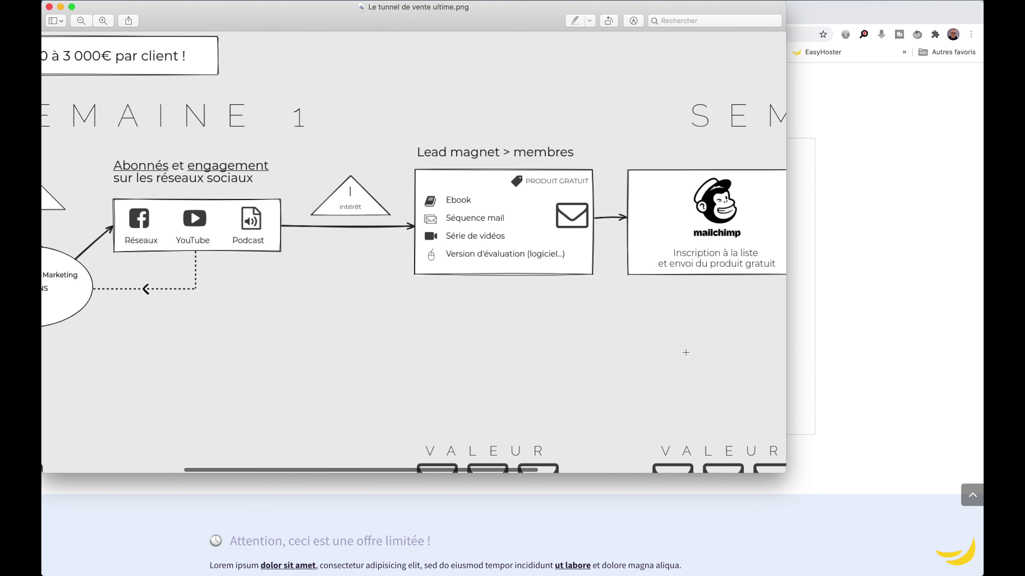
pyautogui.hscroll(8, 686, 352)
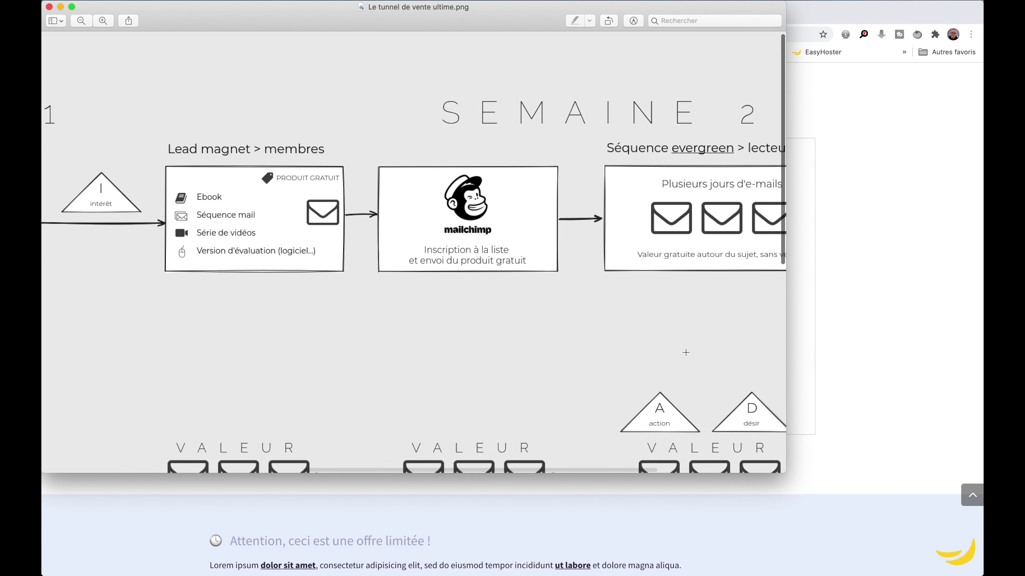
pyautogui.hscroll(6, 686, 352)
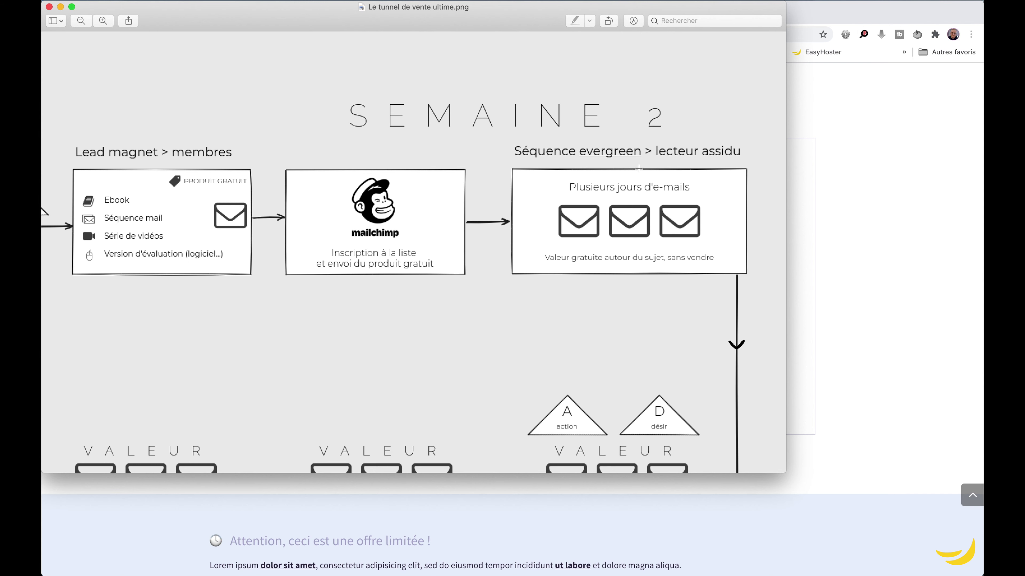
pyautogui.hscroll(1, 533, 201)
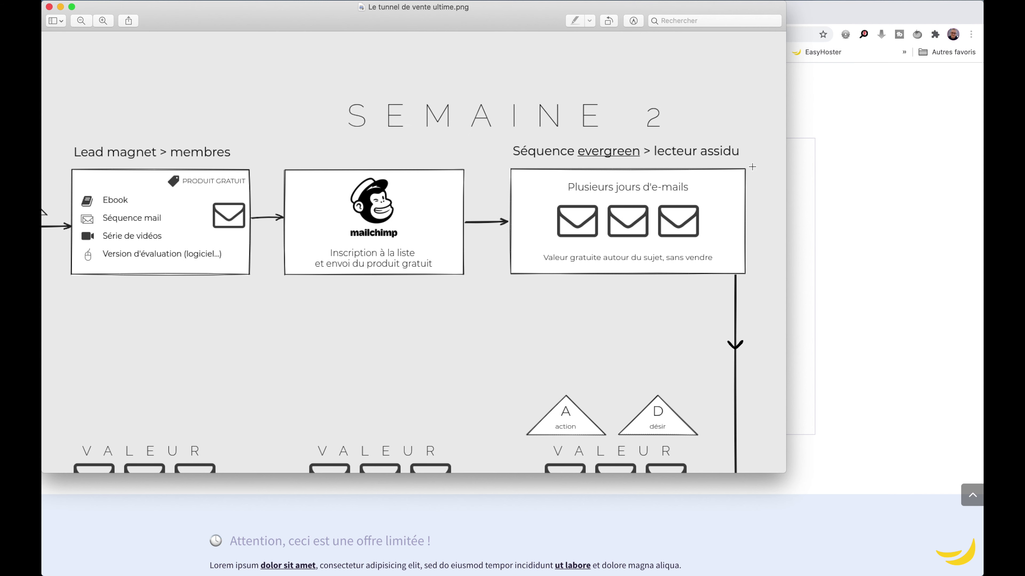
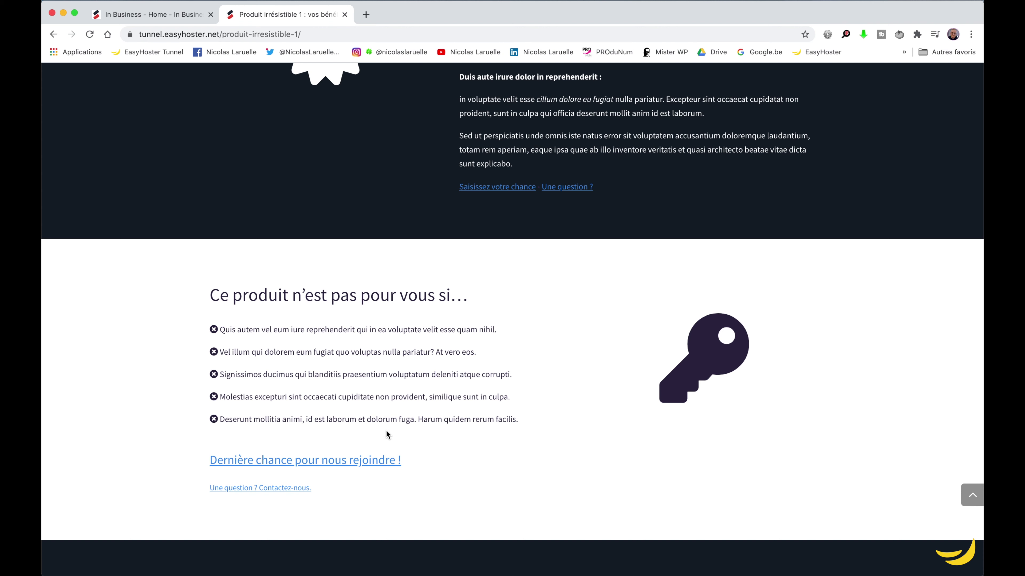
# Follow the 'Dernière chance pour nous rejoindre !' link down to the six-question Questions fréquentes section.
pyautogui.click(359, 466)
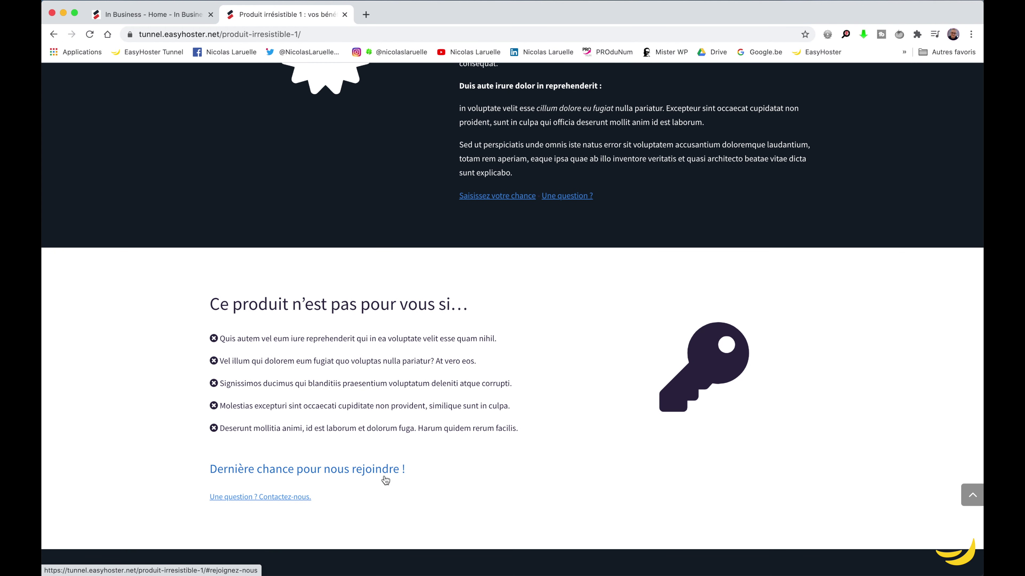
pyautogui.scroll(-6, 452, 468)
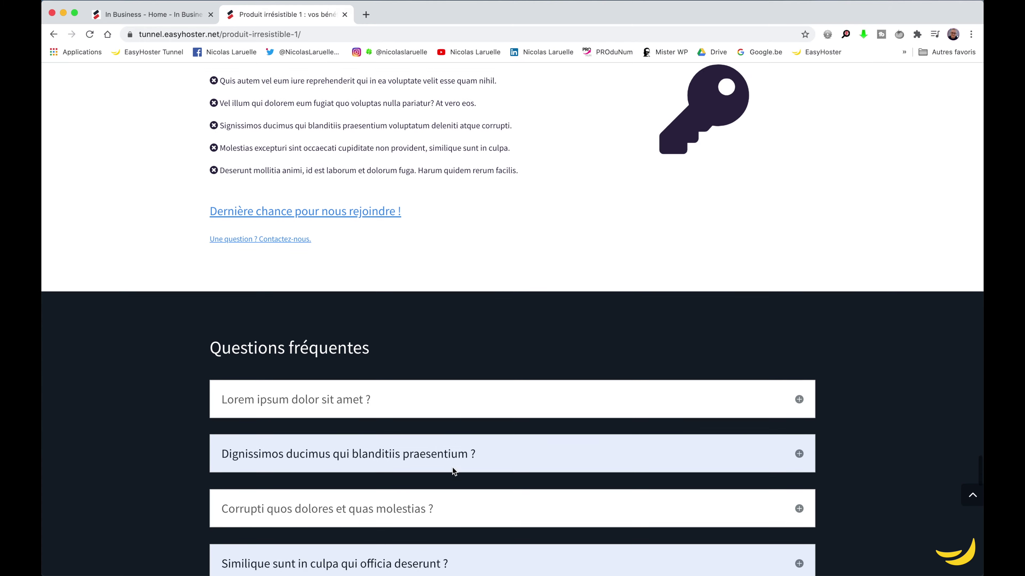
pyautogui.scroll(-5, 452, 468)
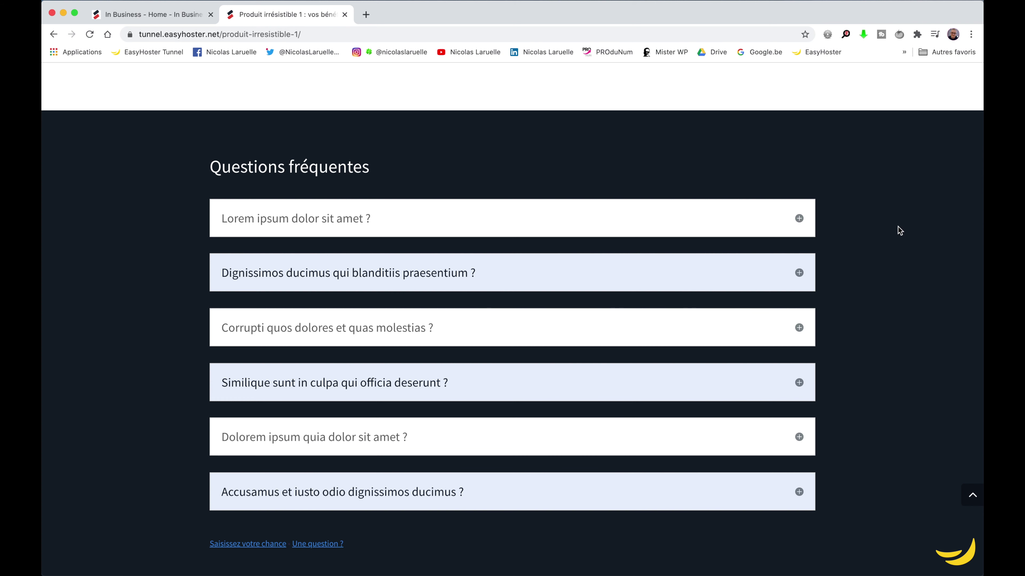
# Expand and collapse the answers to the first two FAQ questions.
pyautogui.click(799, 219)
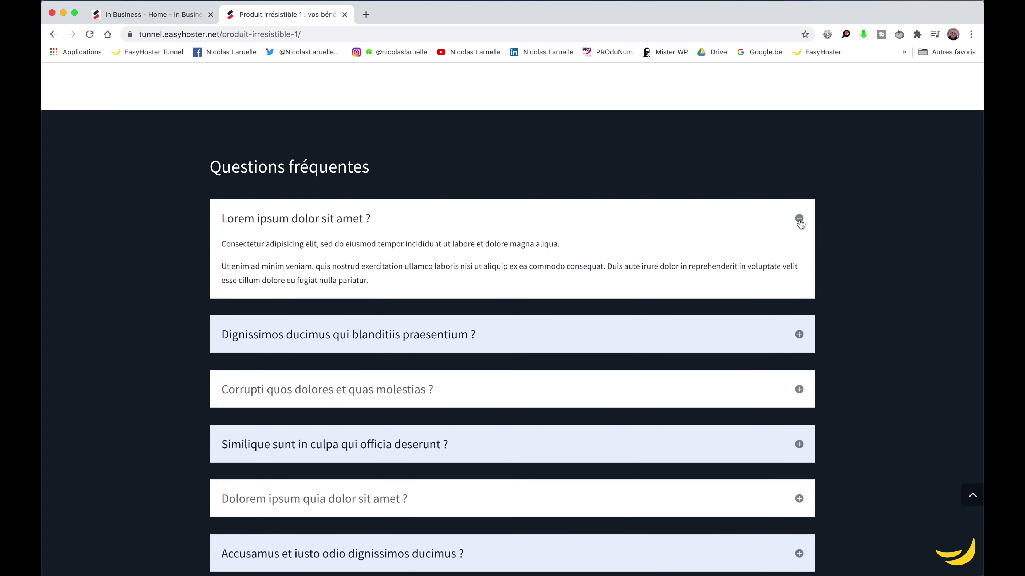
pyautogui.click(799, 219)
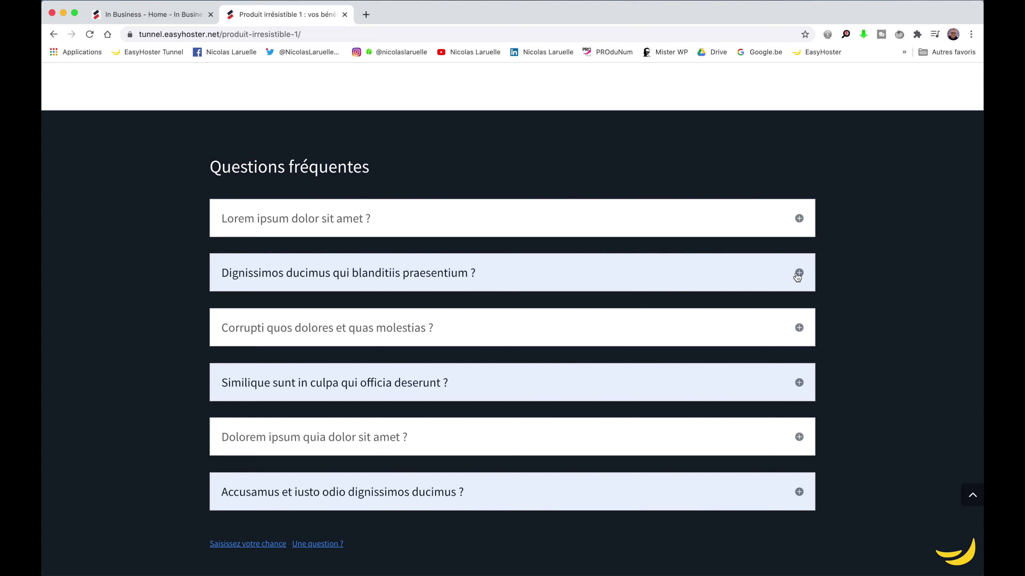
pyautogui.click(799, 275)
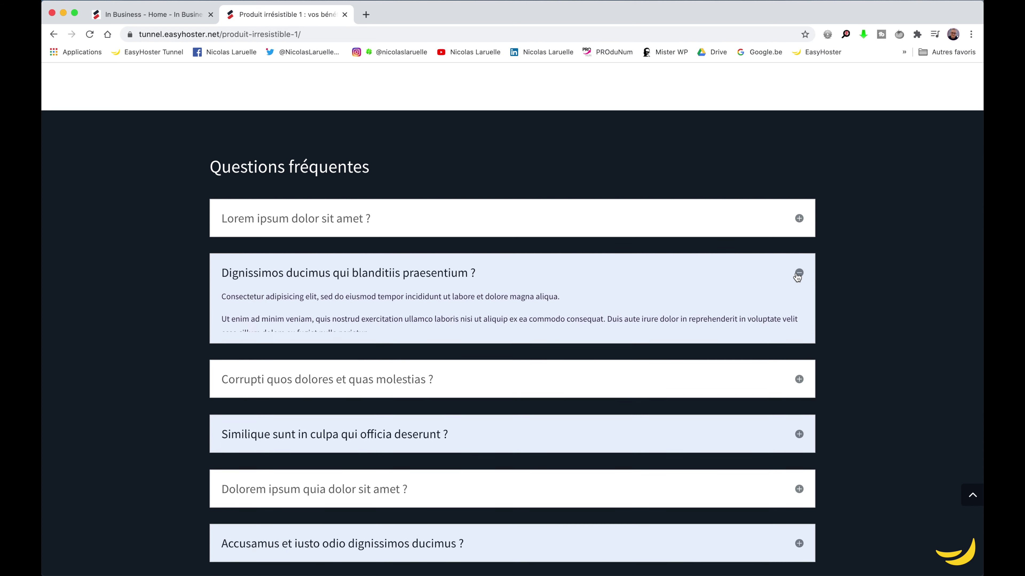
pyautogui.click(798, 274)
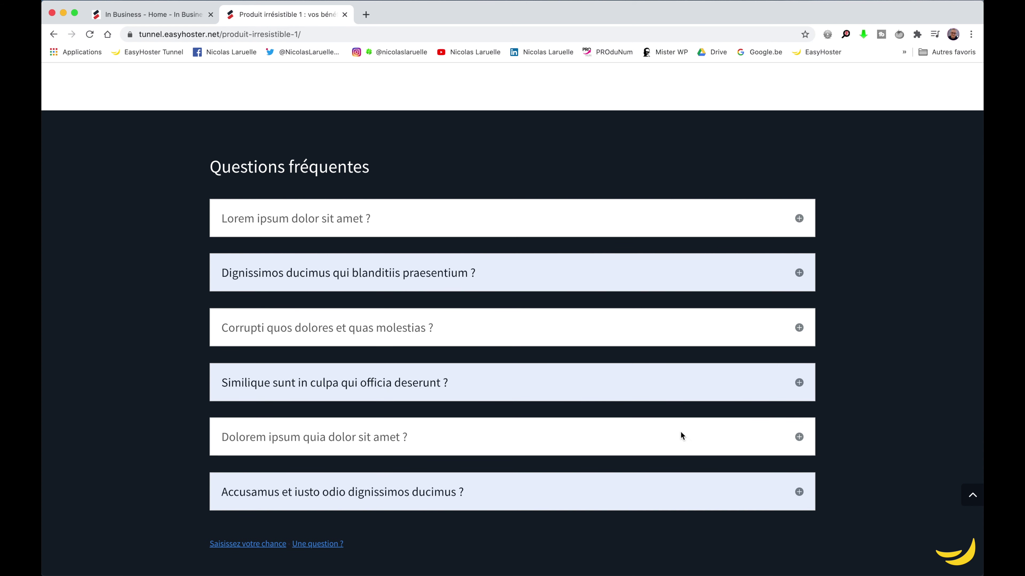
# Scroll past the 'Restez informé…' signup form and slogan to the legal disclaimer footer.
pyautogui.scroll(-5, 425, 559)
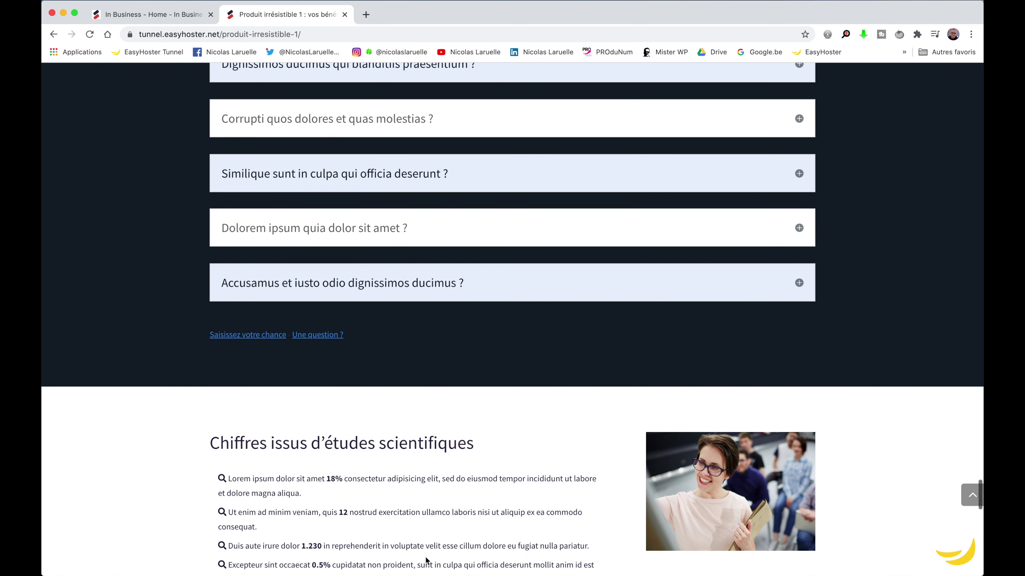
pyautogui.scroll(-4, 425, 560)
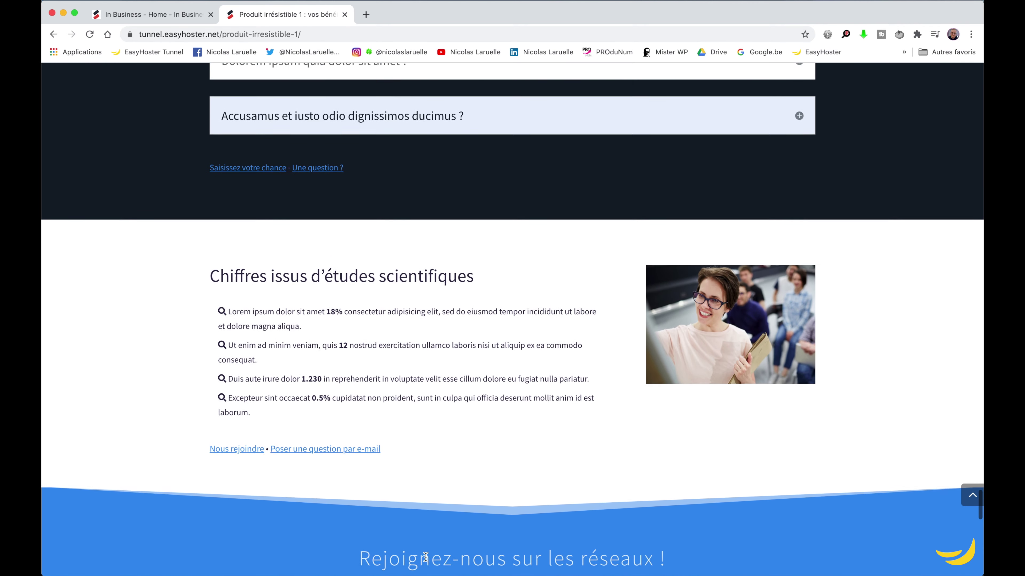
pyautogui.scroll(1, 426, 557)
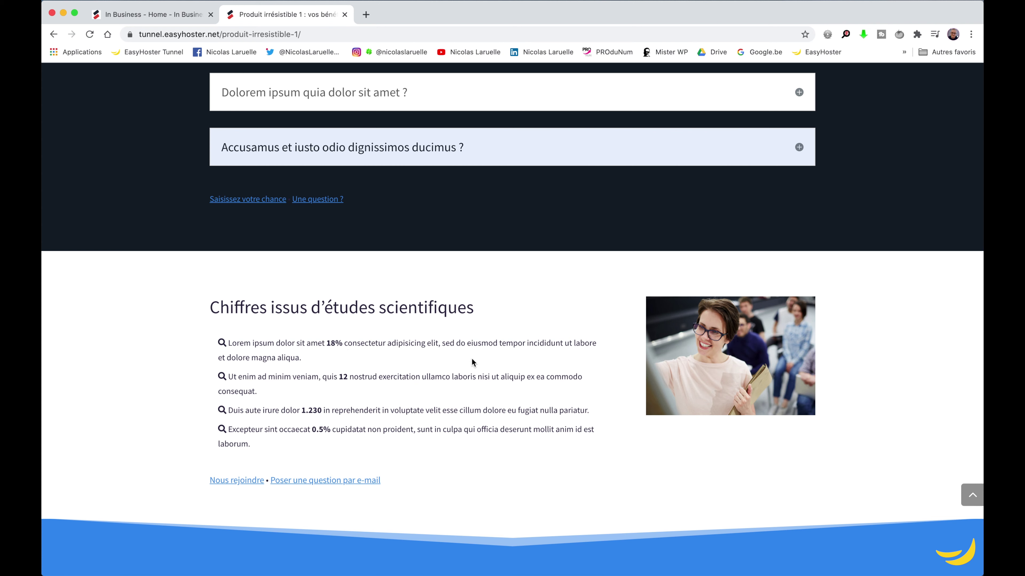
pyautogui.scroll(-8, 472, 362)
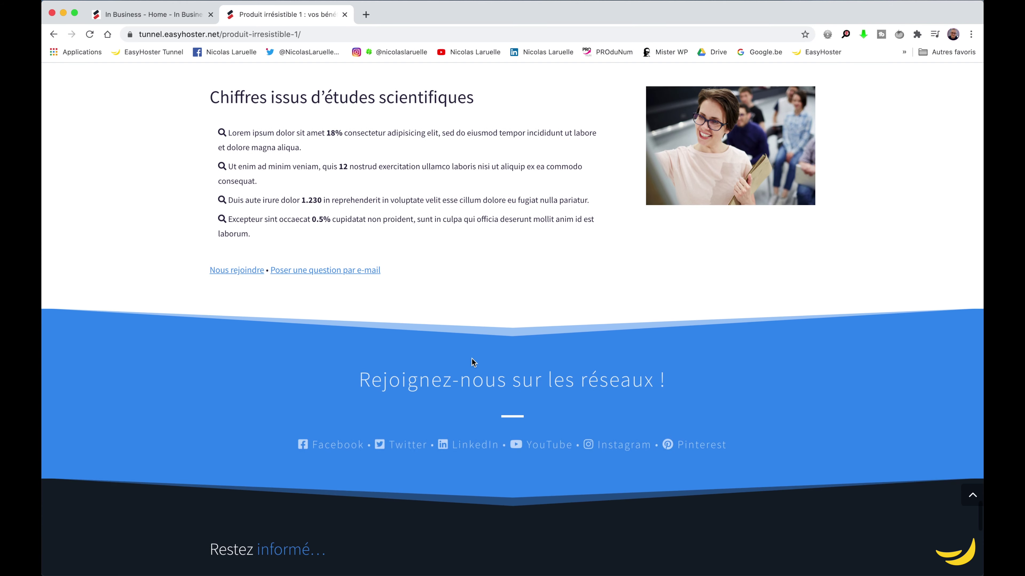
pyautogui.scroll(-2, 472, 358)
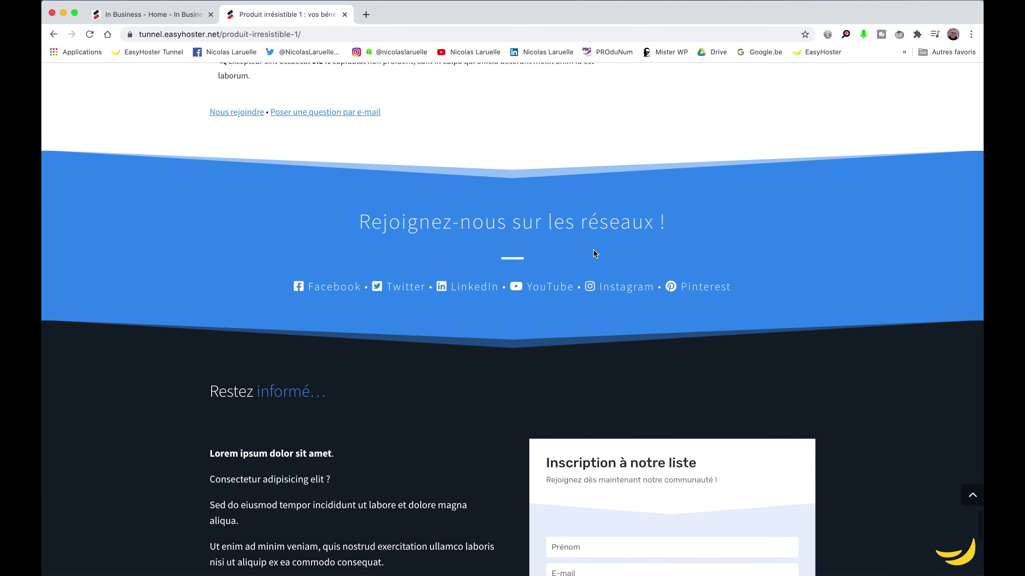
pyautogui.scroll(-6, 682, 426)
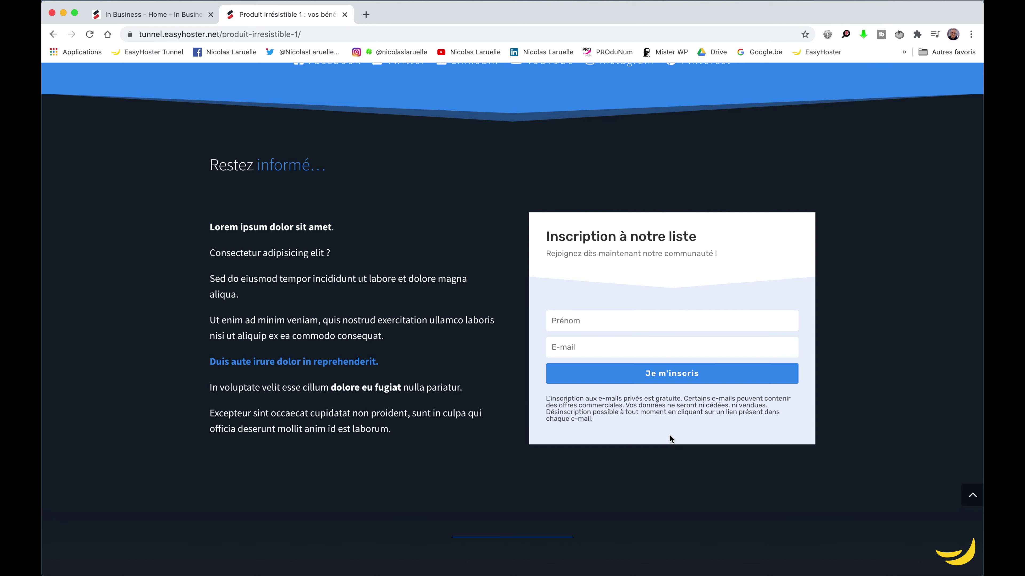
pyautogui.scroll(-8, 670, 436)
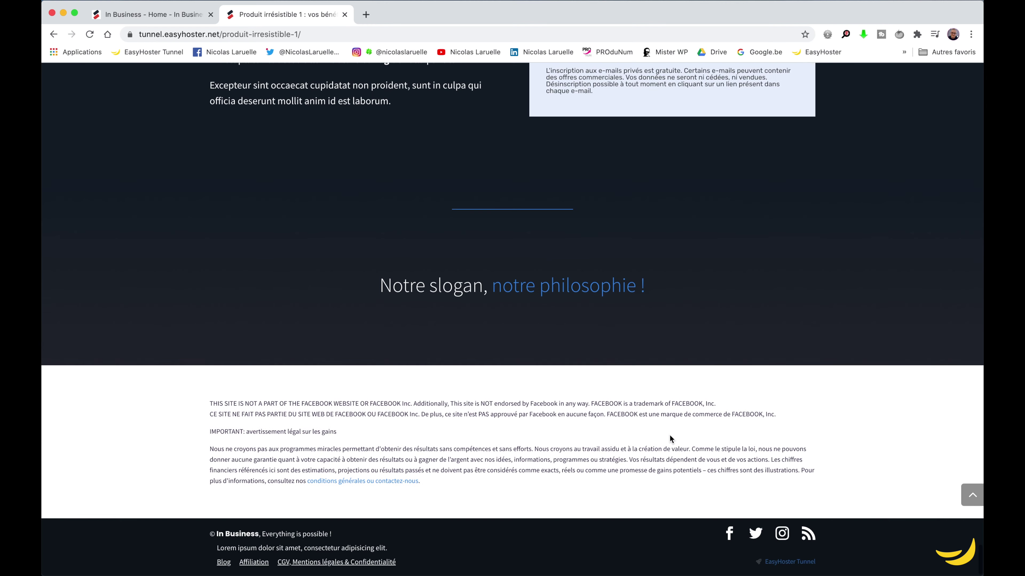
pyautogui.scroll(1, 669, 436)
pyautogui.scroll(-1, 670, 436)
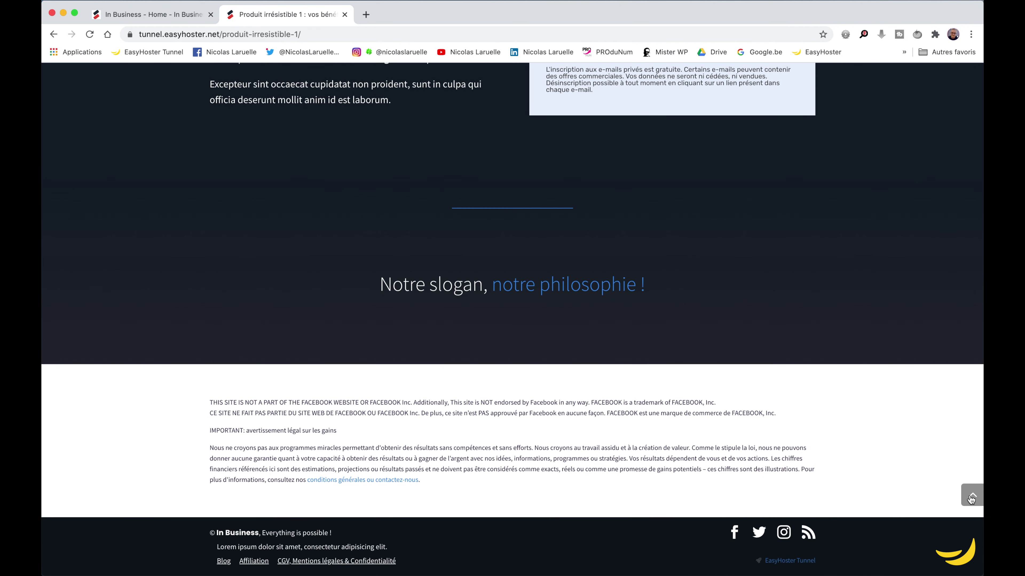
# Jump back to the top, close the login tab and reload the sales page.
pyautogui.click(971, 498)
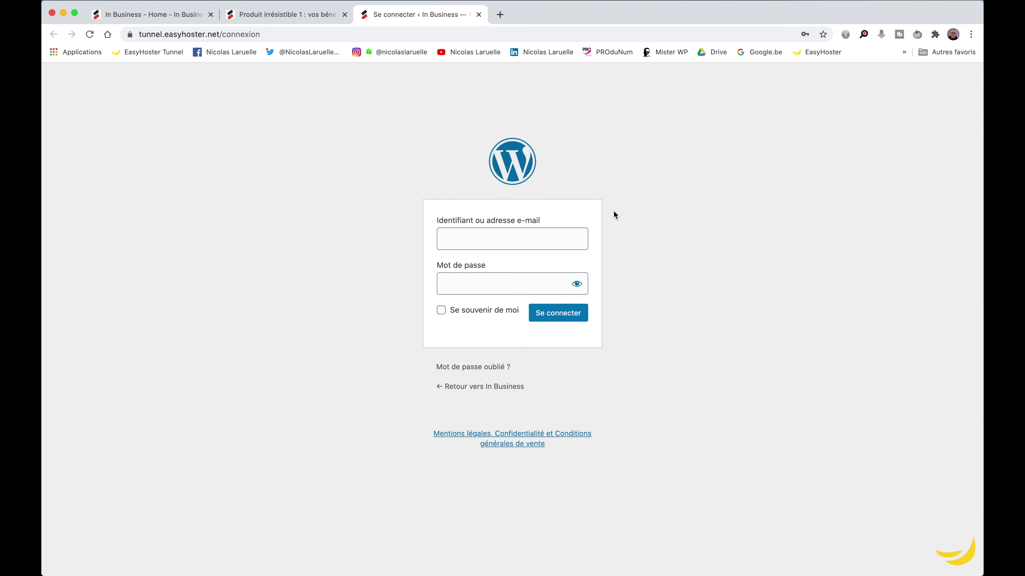
pyautogui.press('super+w')
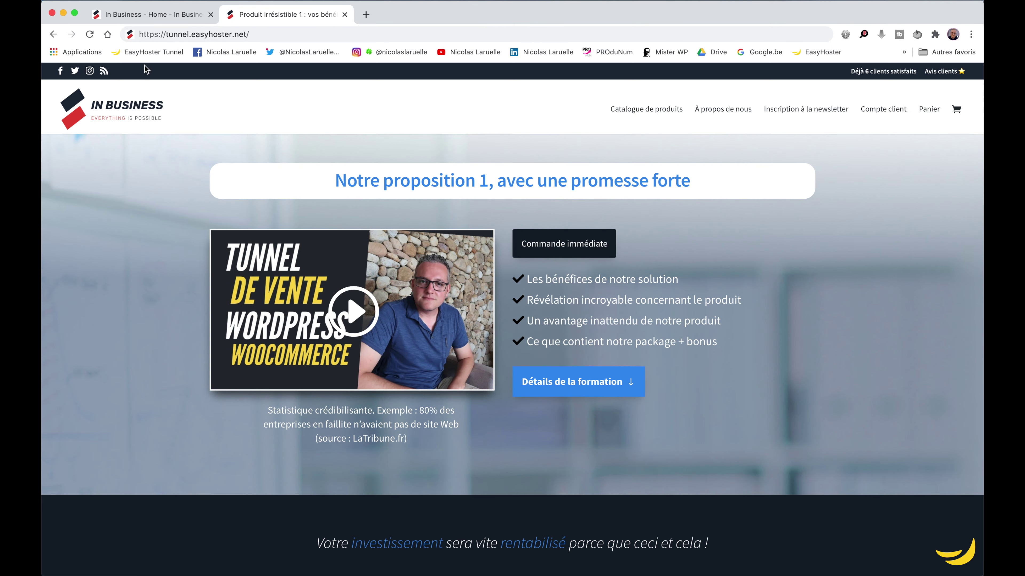
pyautogui.click(90, 35)
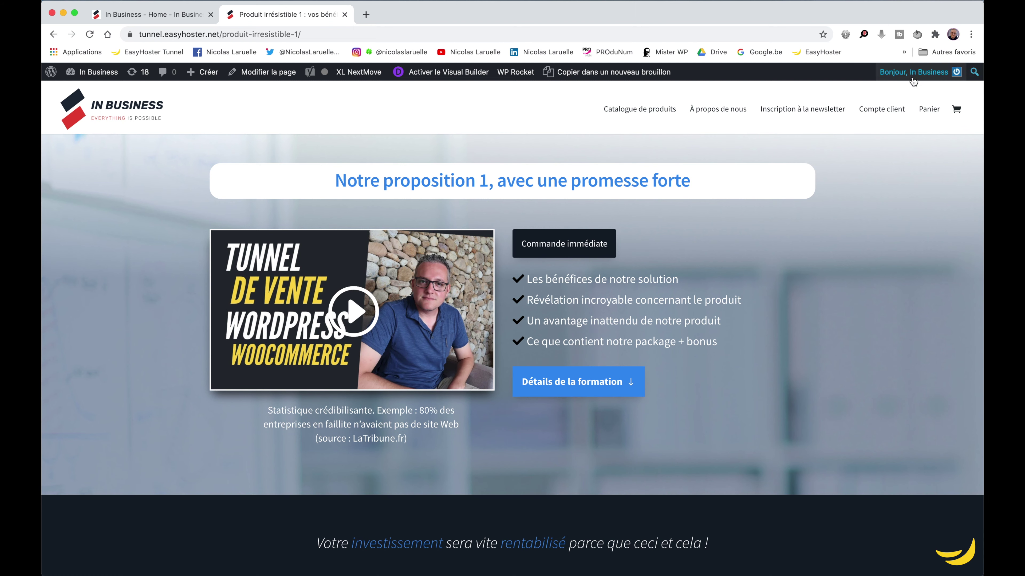
# Activate the Visual Builder and replace 'avec une promesse forte' in the hero heading with 'c'est aussi simple que ça !'.
pyautogui.click(462, 76)
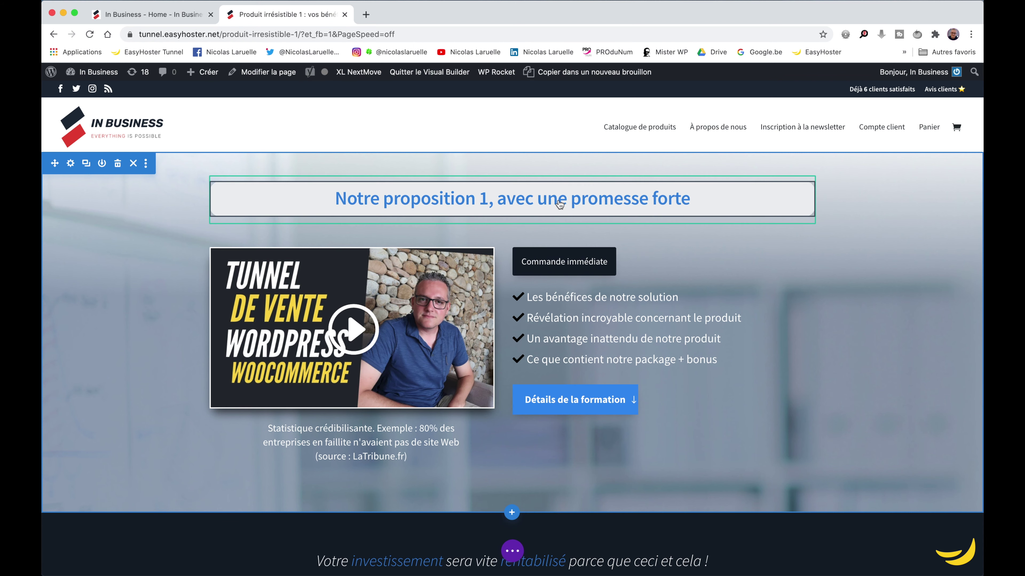
pyautogui.click(534, 200)
pyautogui.click(667, 199)
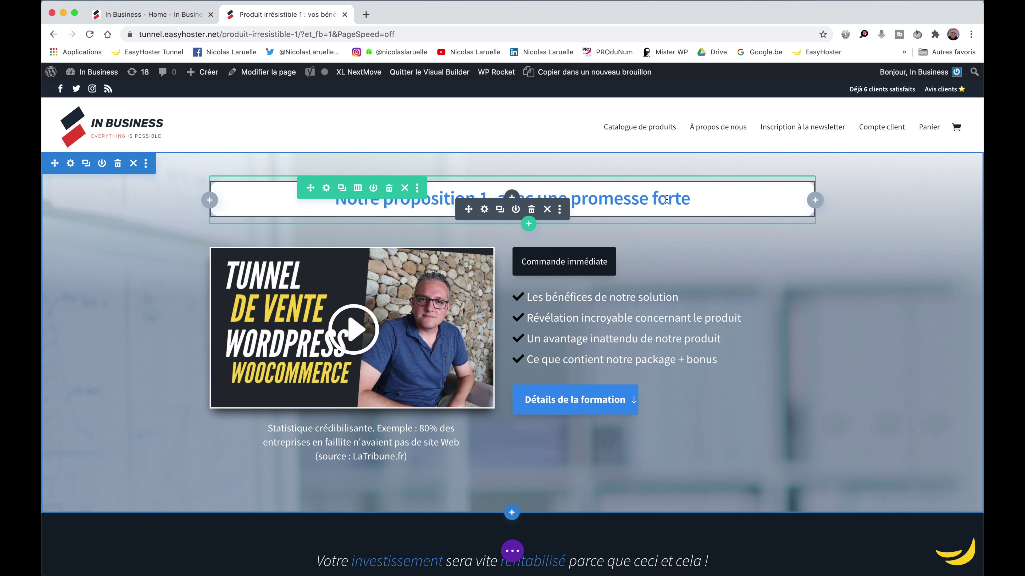
pyautogui.click(713, 198)
pyautogui.moveTo(540, 181); pyautogui.dragTo(501, 186)
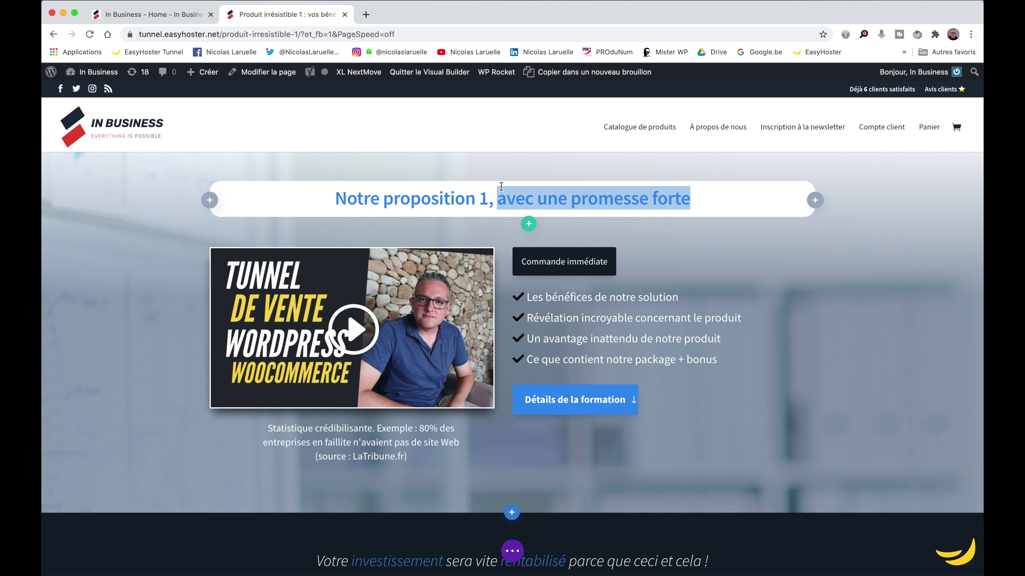
pyautogui.write("c'")
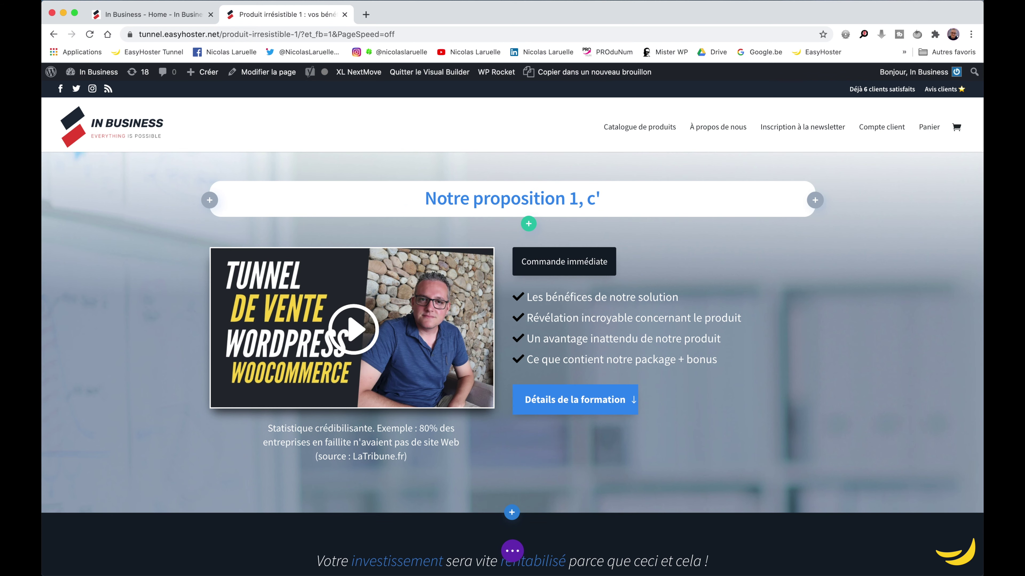
pyautogui.write('est aussi ')
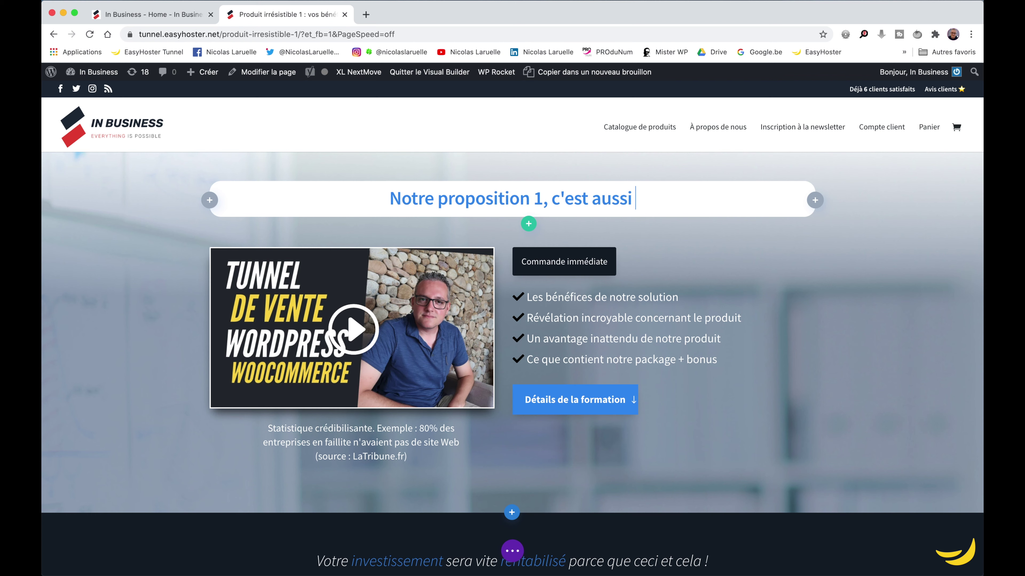
pyautogui.write('simple que ')
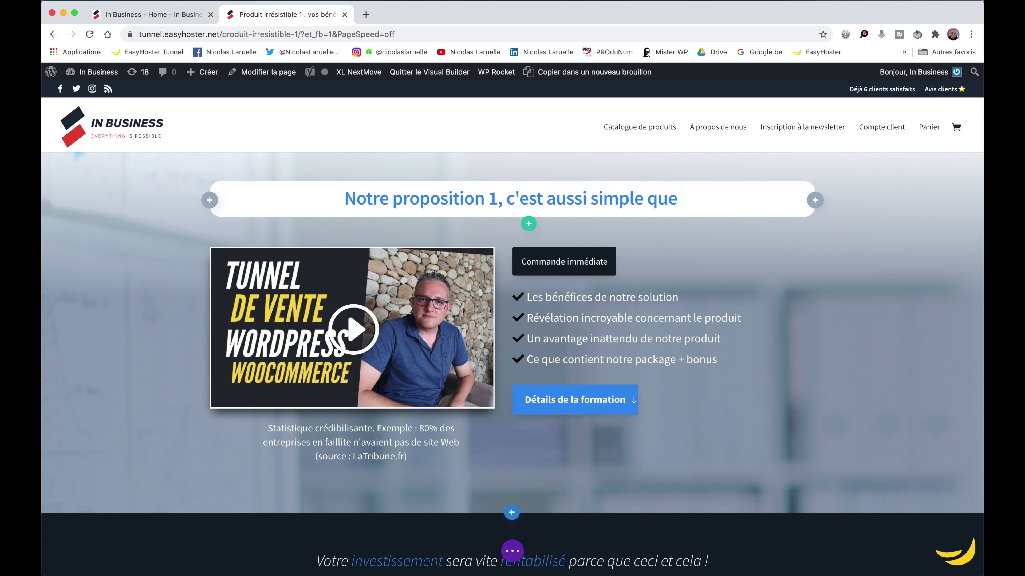
pyautogui.write('ça !')
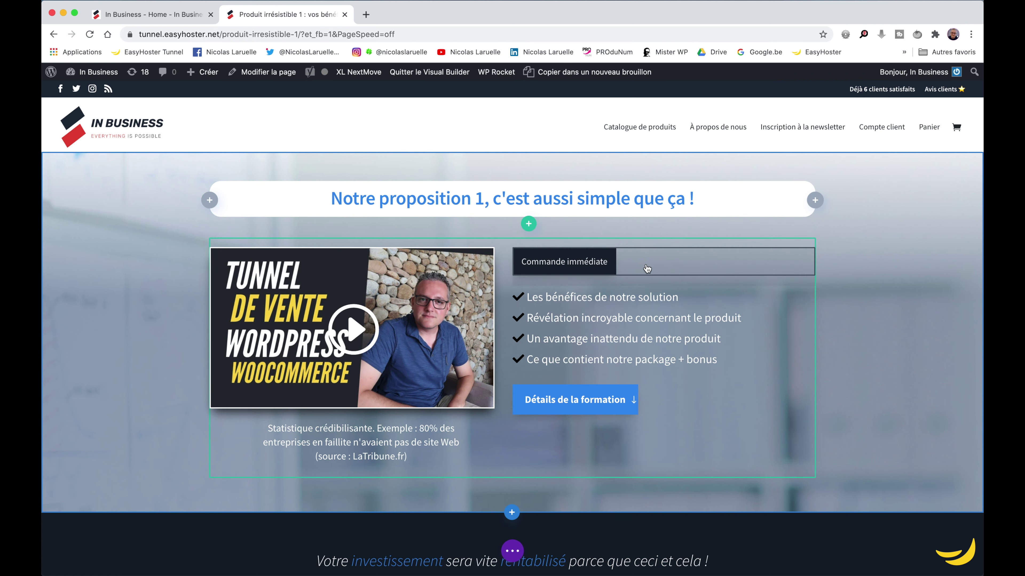
# Delete the hero's Commande immédiate button and change the statistic from 80% to 70%.
pyautogui.click(642, 265)
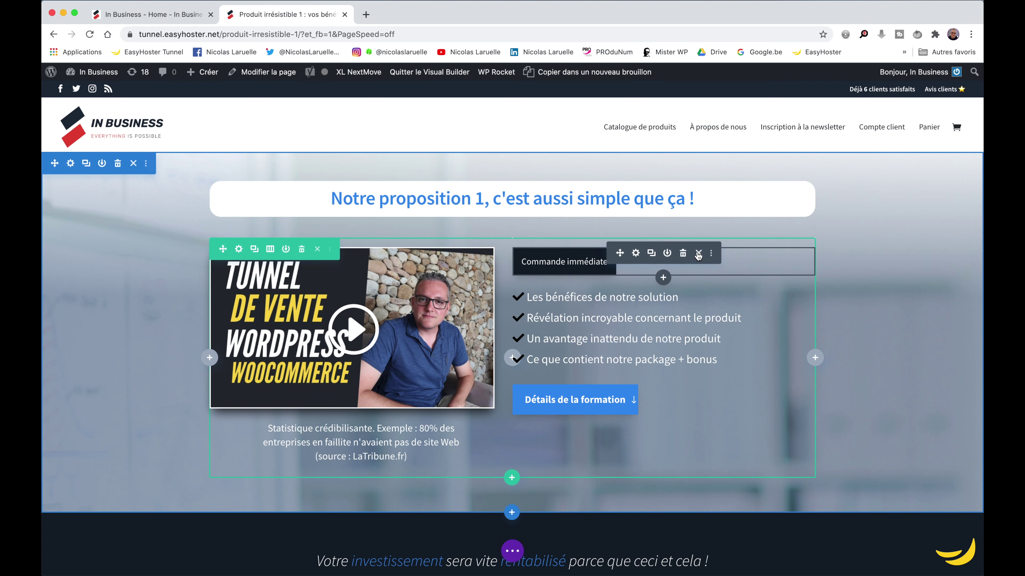
pyautogui.click(683, 254)
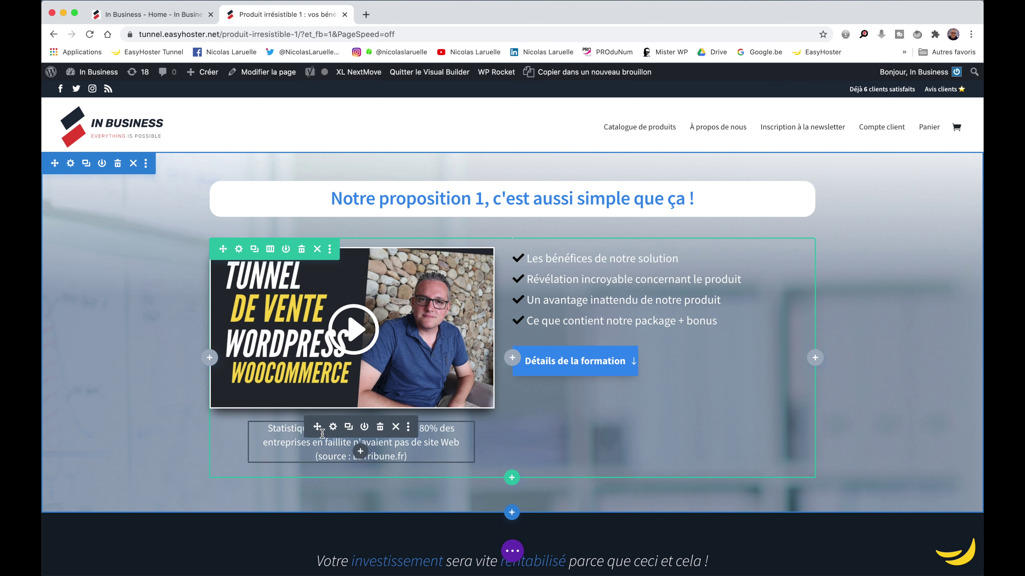
pyautogui.click(334, 427)
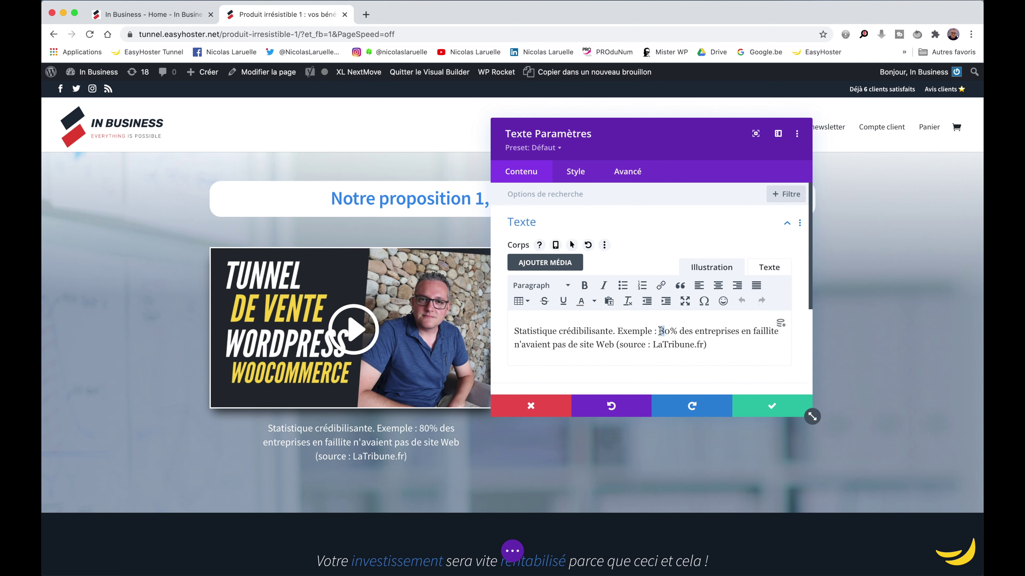
pyautogui.write('7')
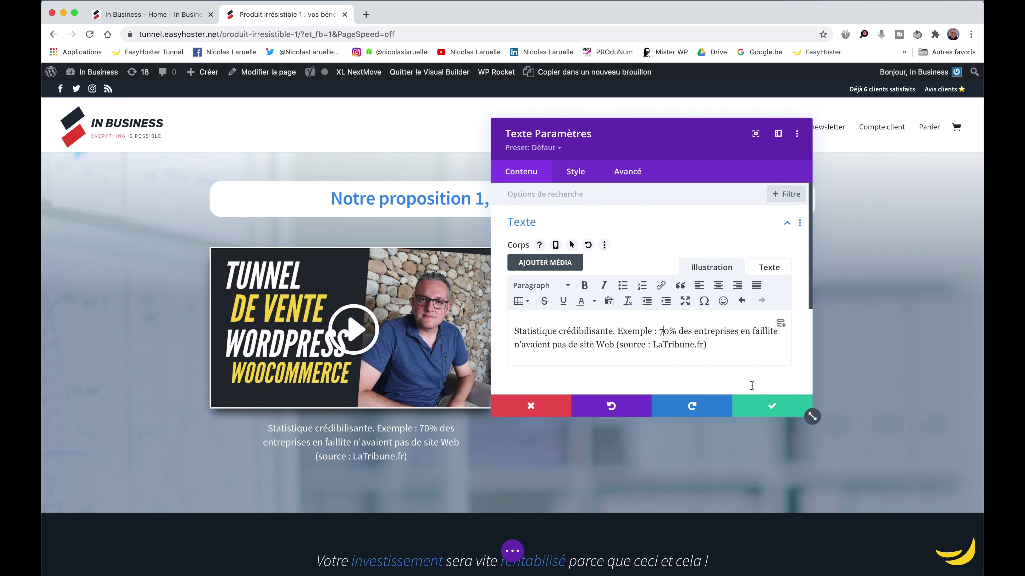
pyautogui.click(752, 407)
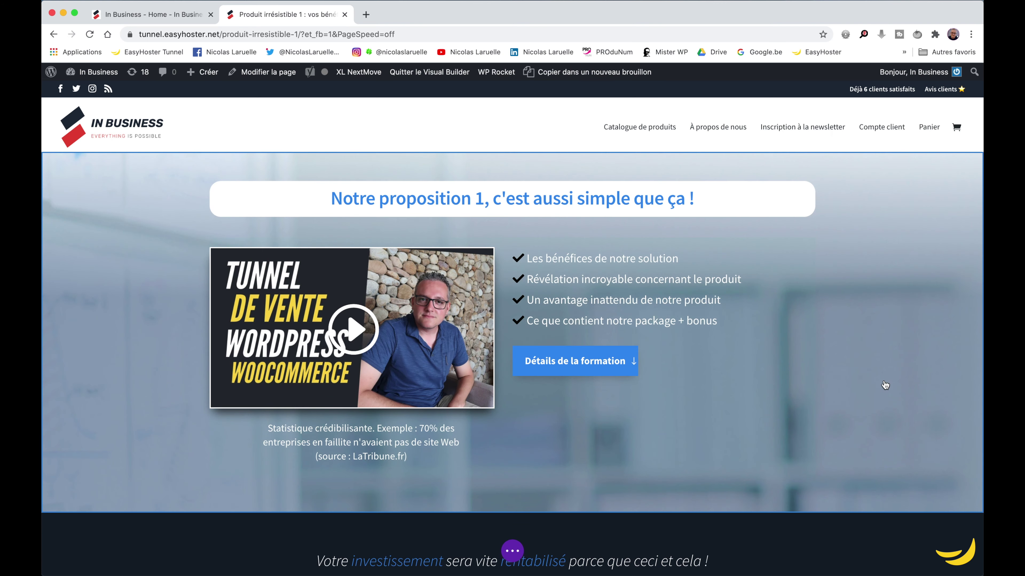
# Scroll past the bonus, founder quote and testimonials to the dark 'Pas le temps ?' section.
pyautogui.scroll(-3, 885, 385)
pyautogui.scroll(-8, 885, 384)
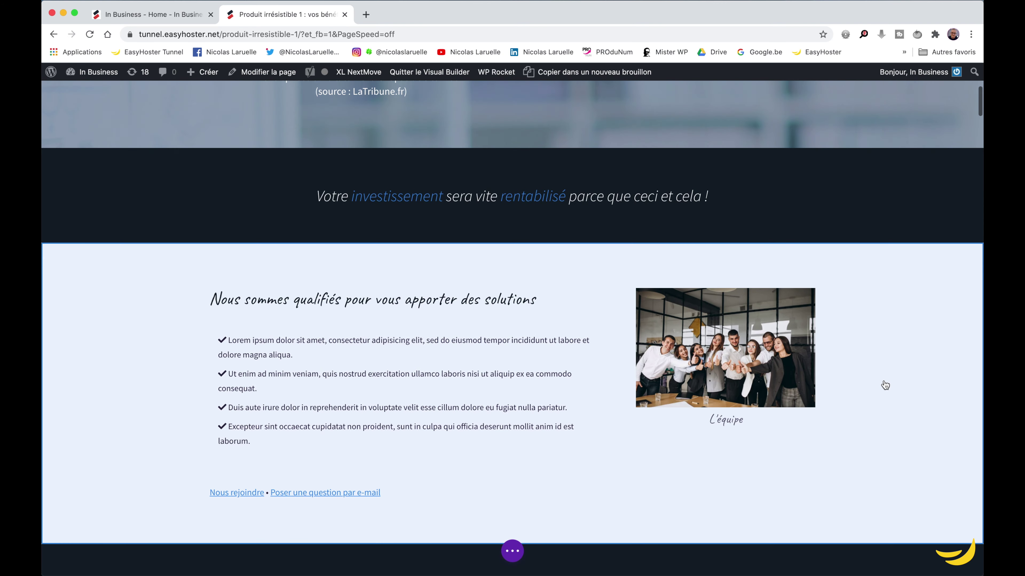
pyautogui.scroll(-10, 885, 385)
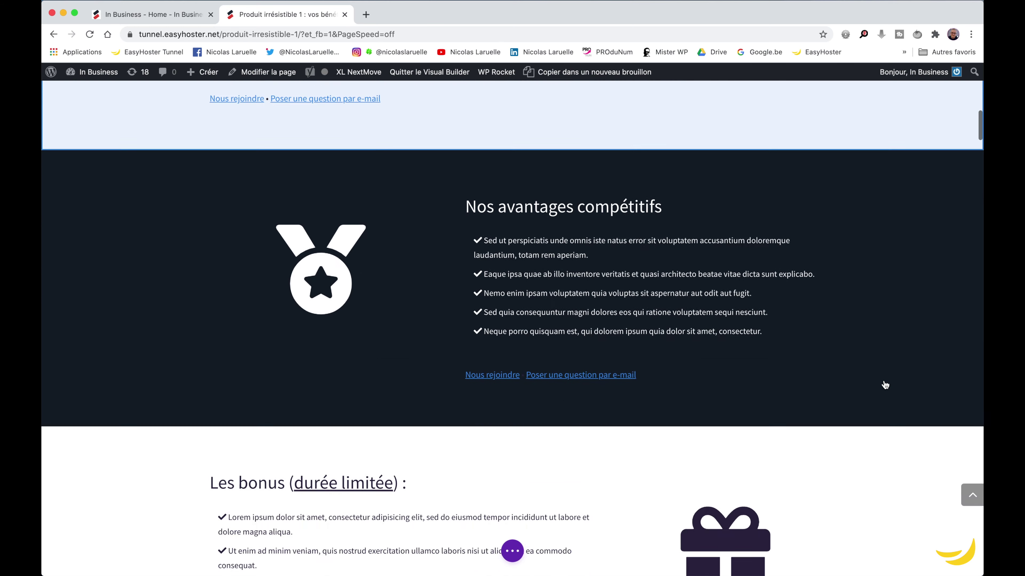
pyautogui.scroll(-9, 884, 385)
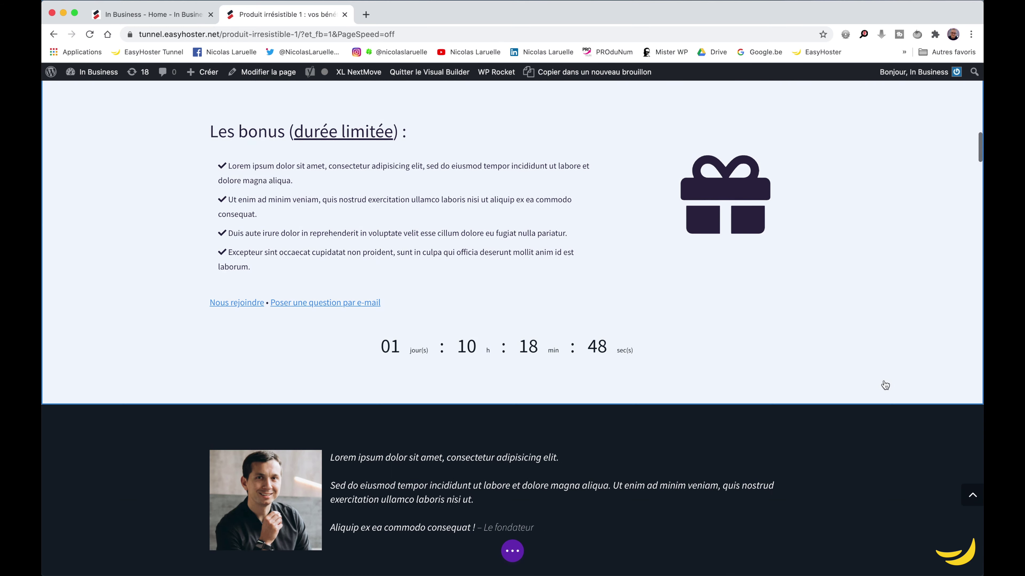
pyautogui.scroll(-9, 660, 364)
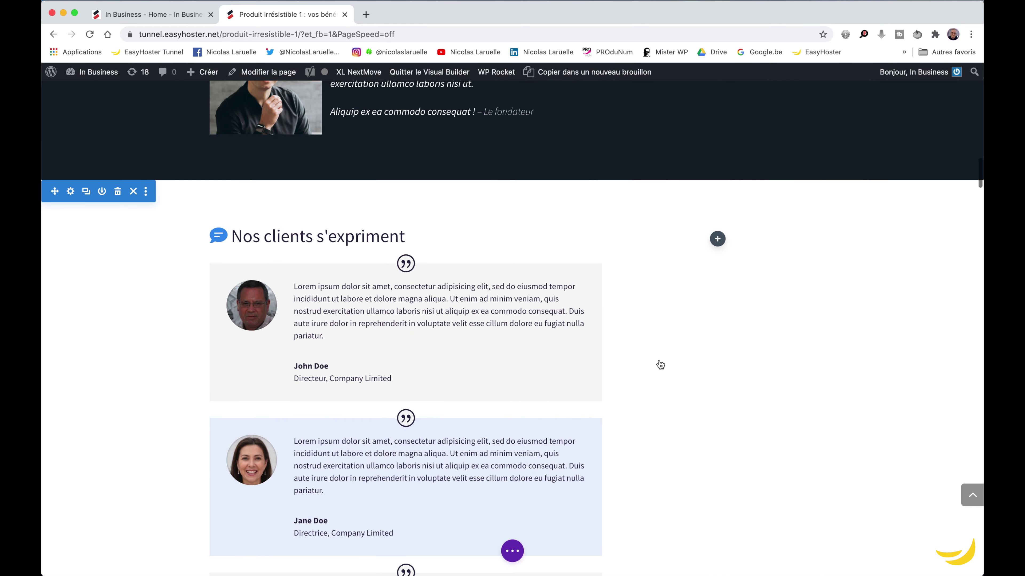
pyautogui.scroll(-12, 661, 364)
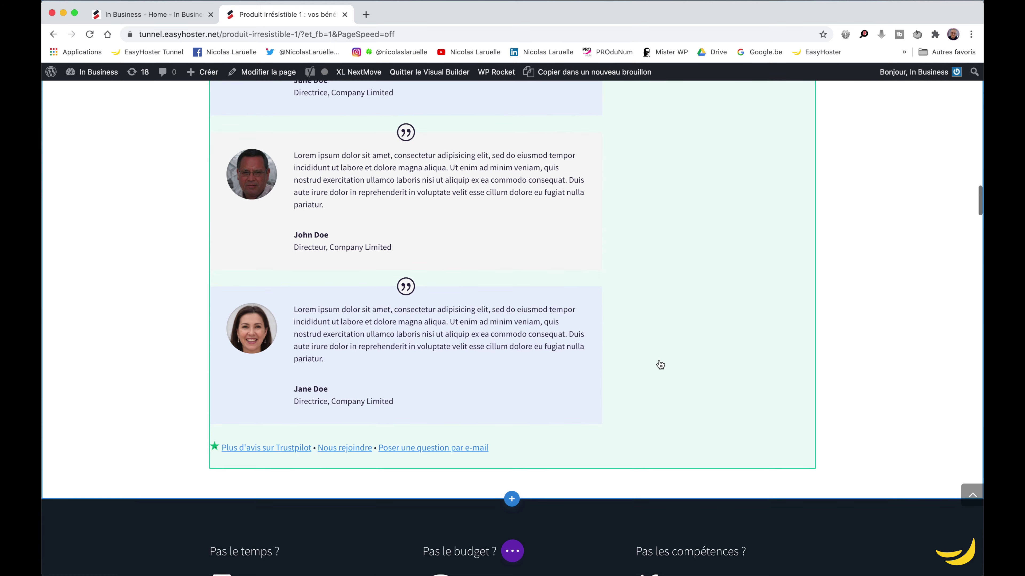
pyautogui.scroll(-6, 660, 364)
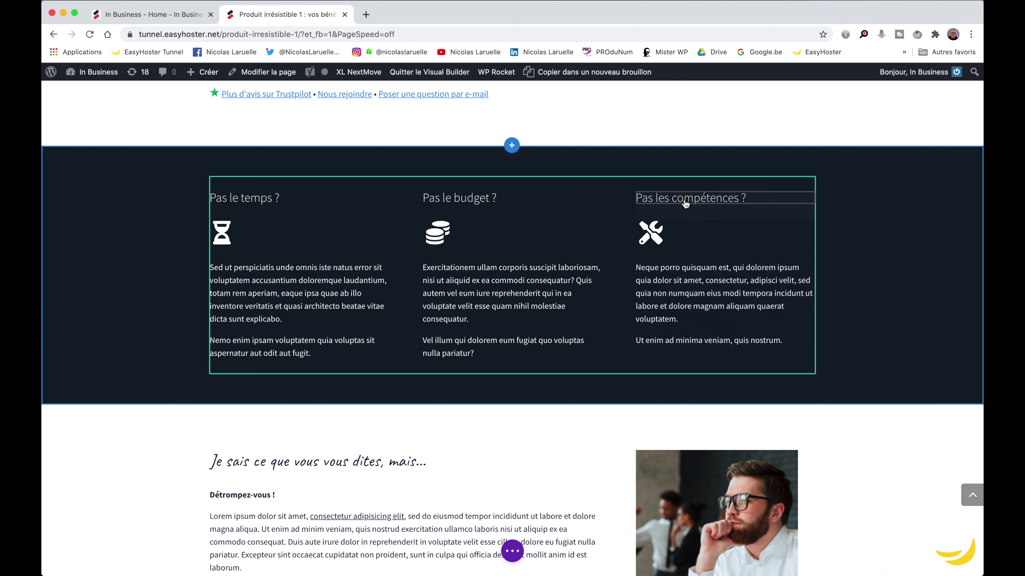
# Delete the 'Pas les compétences ?' column's modules and switch the row to a two-column layout.
pyautogui.moveTo(686, 204)
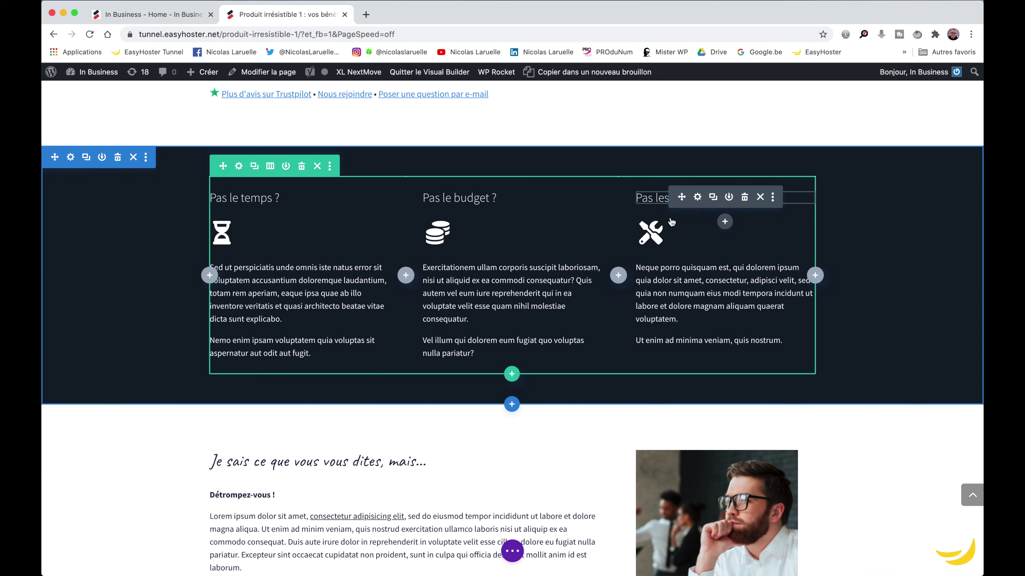
pyautogui.click(744, 197)
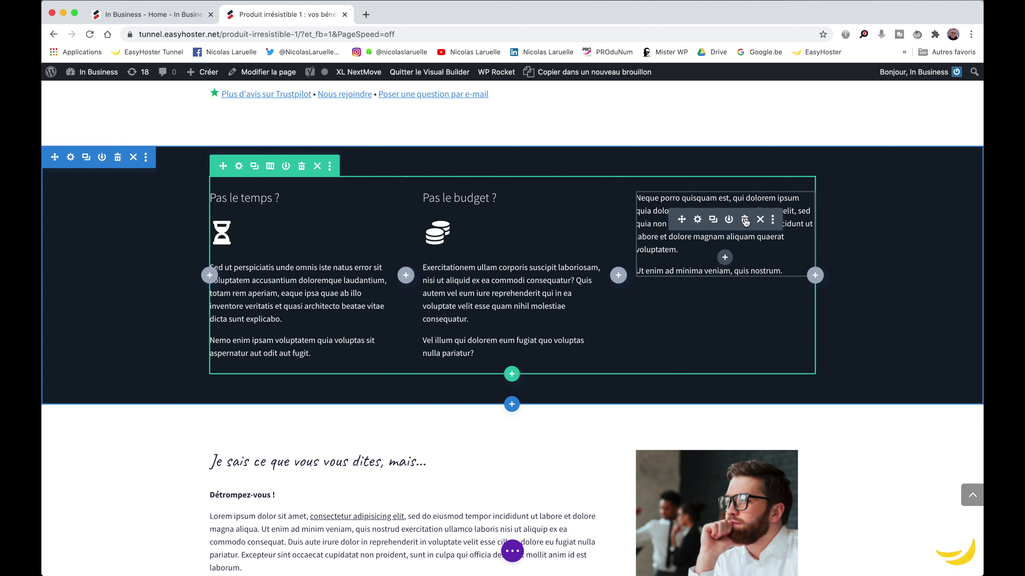
pyautogui.click(744, 220)
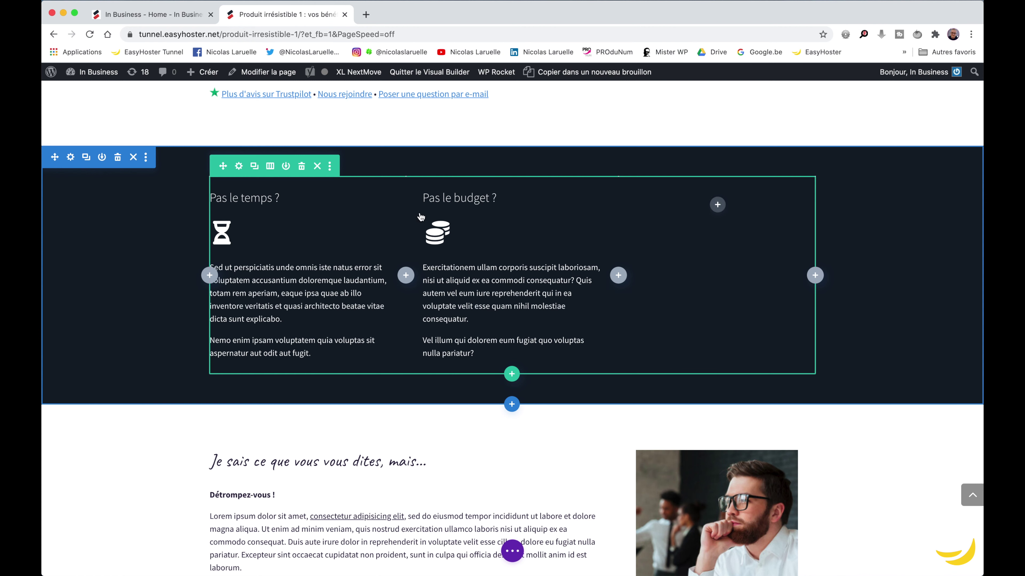
pyautogui.click(270, 166)
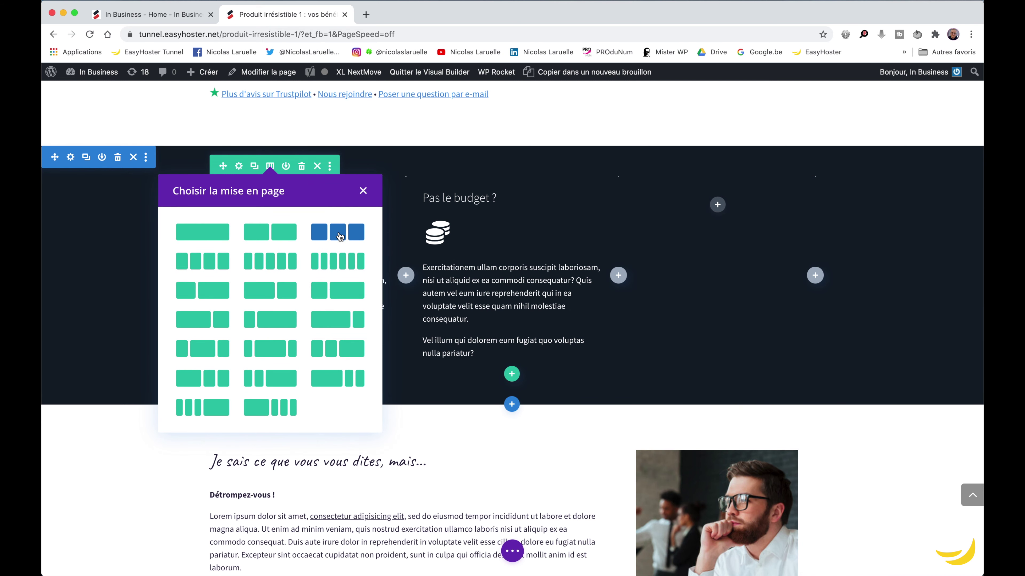
pyautogui.click(269, 232)
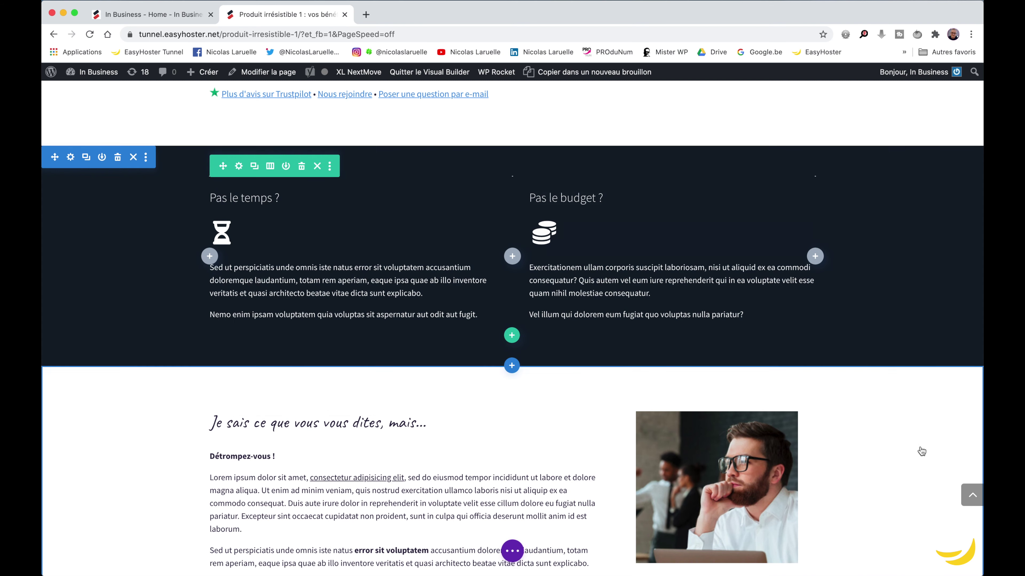
# Change the founder photo-and-quote row to two equal columns.
pyautogui.scroll(-15, 919, 452)
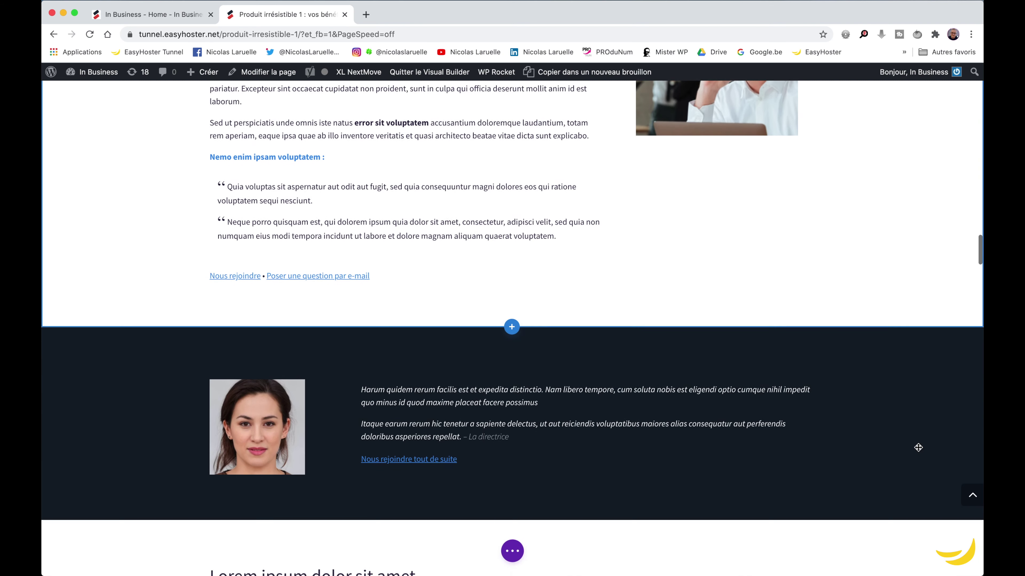
pyautogui.scroll(-15, 919, 451)
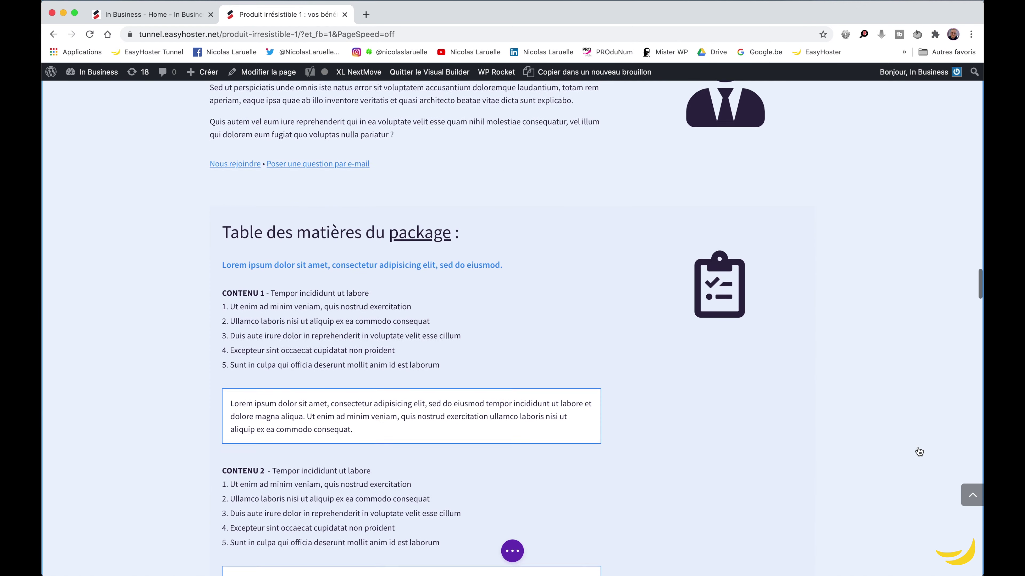
pyautogui.scroll(-15, 919, 451)
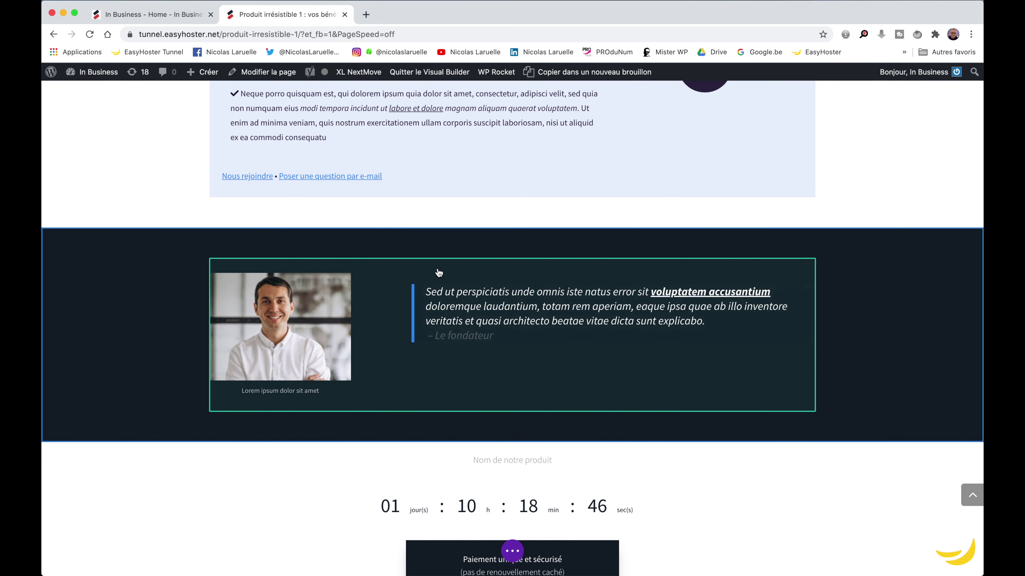
pyautogui.click(438, 269)
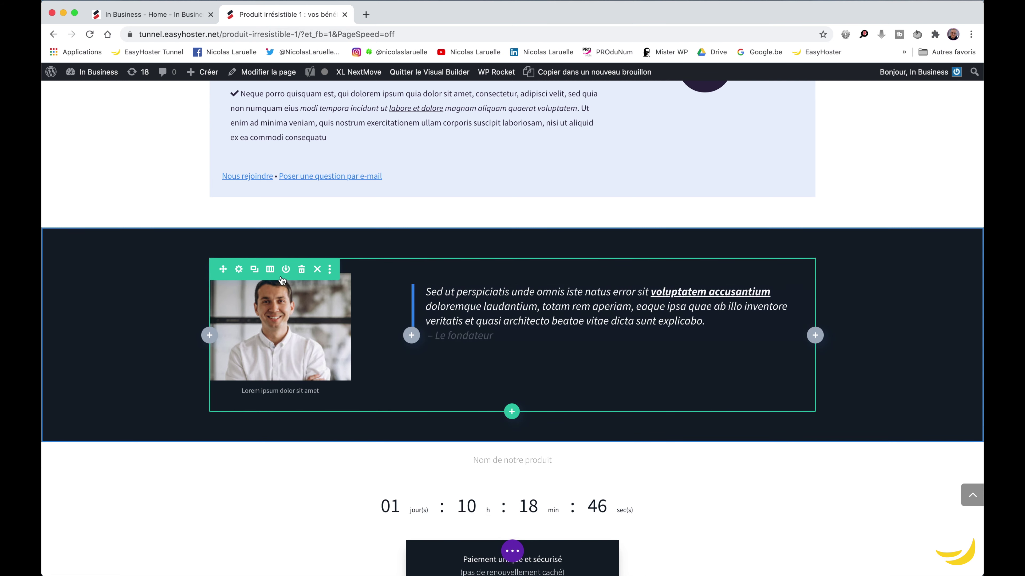
pyautogui.click(270, 269)
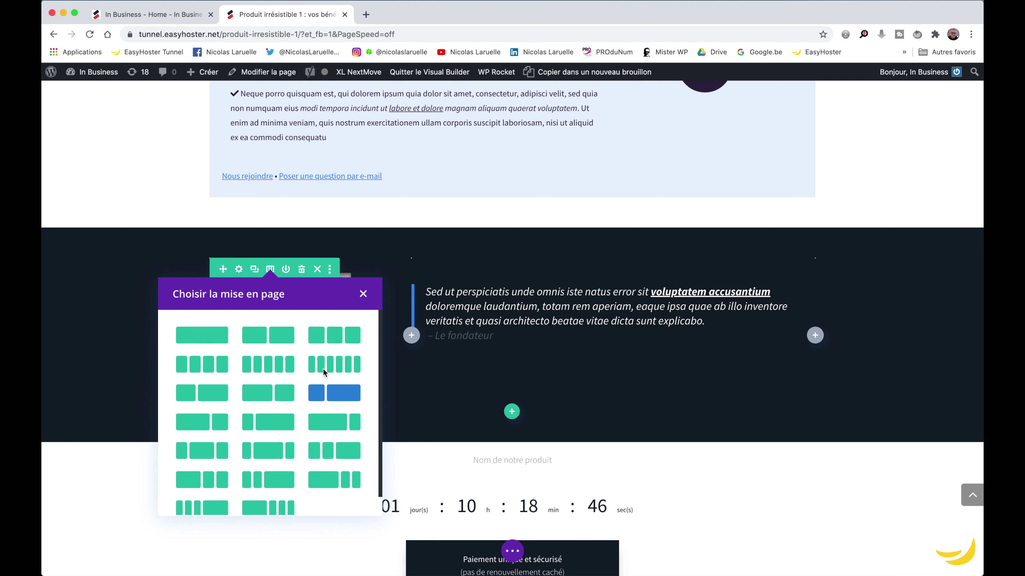
pyautogui.click(199, 429)
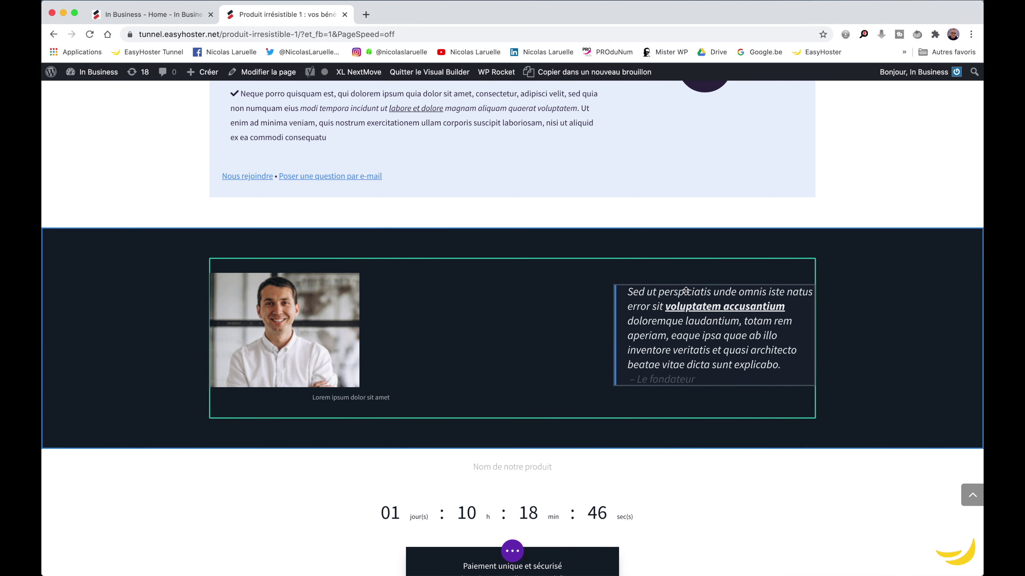
# Move the quote into the left column, and the photo and its caption into the right column.
pyautogui.moveTo(670, 297)
pyautogui.moveTo(559, 281); pyautogui.dragTo(347, 288)
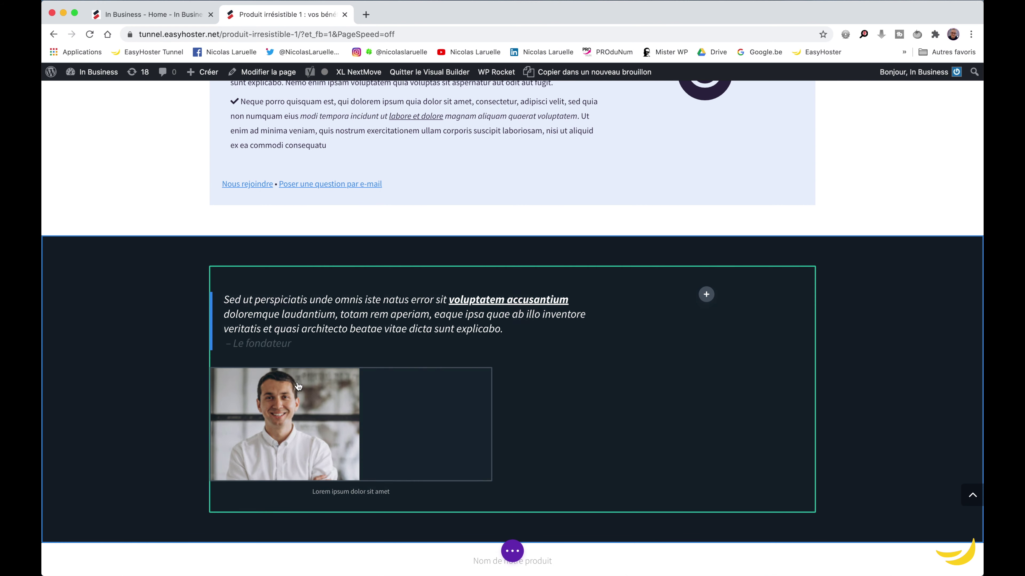
pyautogui.moveTo(317, 418)
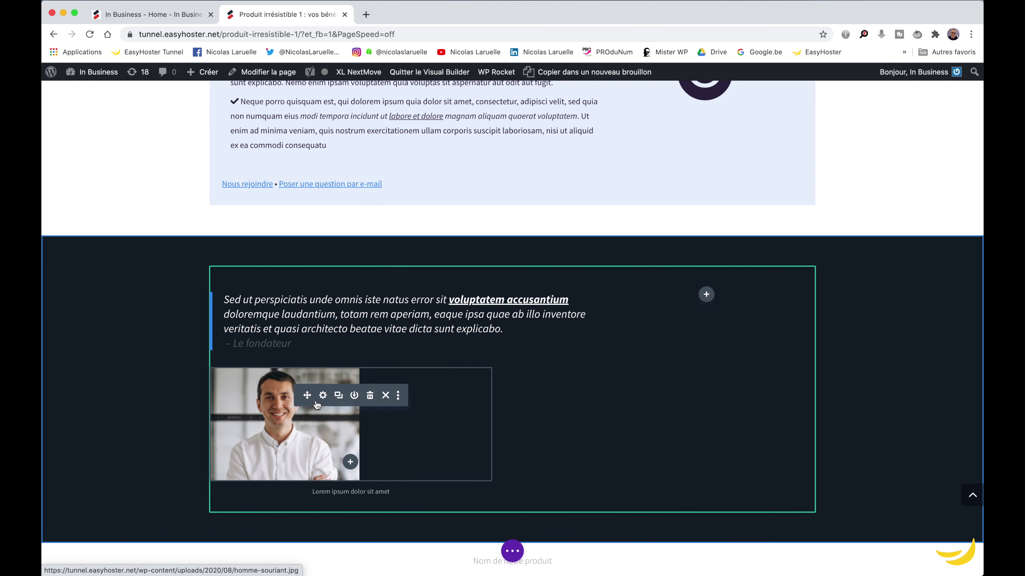
pyautogui.moveTo(776, 292); pyautogui.dragTo(728, 302)
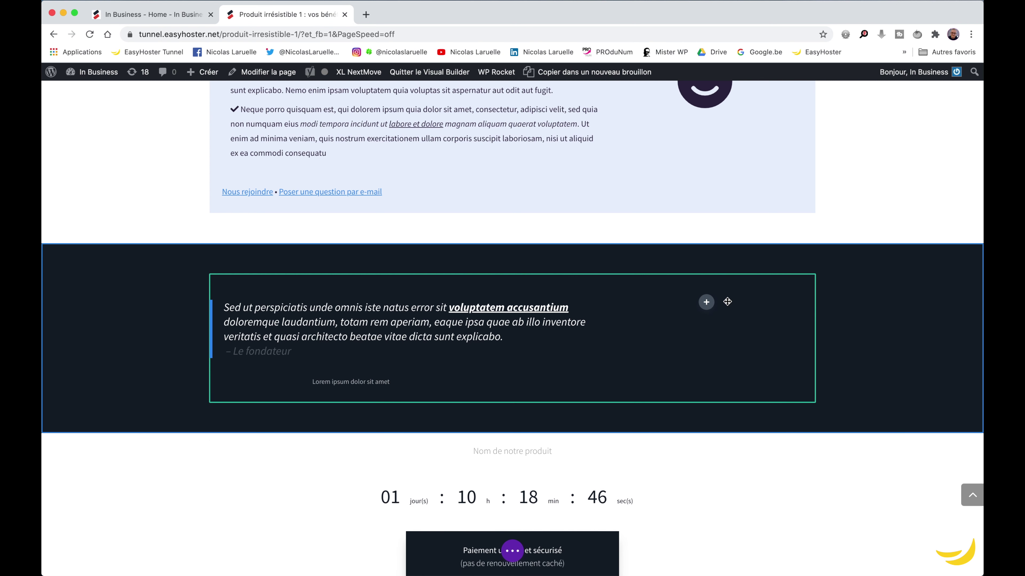
pyautogui.moveTo(361, 383); pyautogui.dragTo(361, 387)
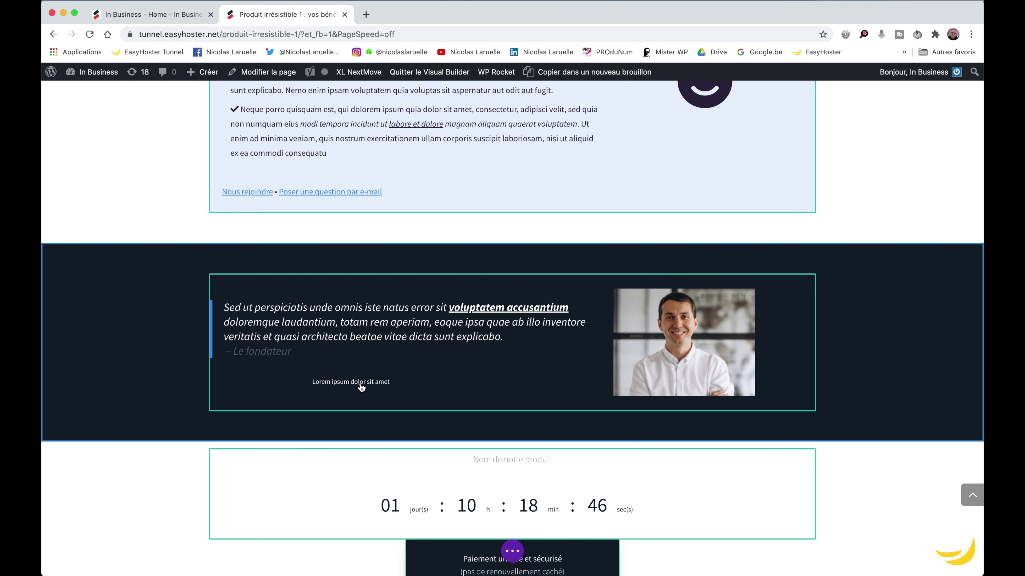
pyautogui.moveTo(360, 387)
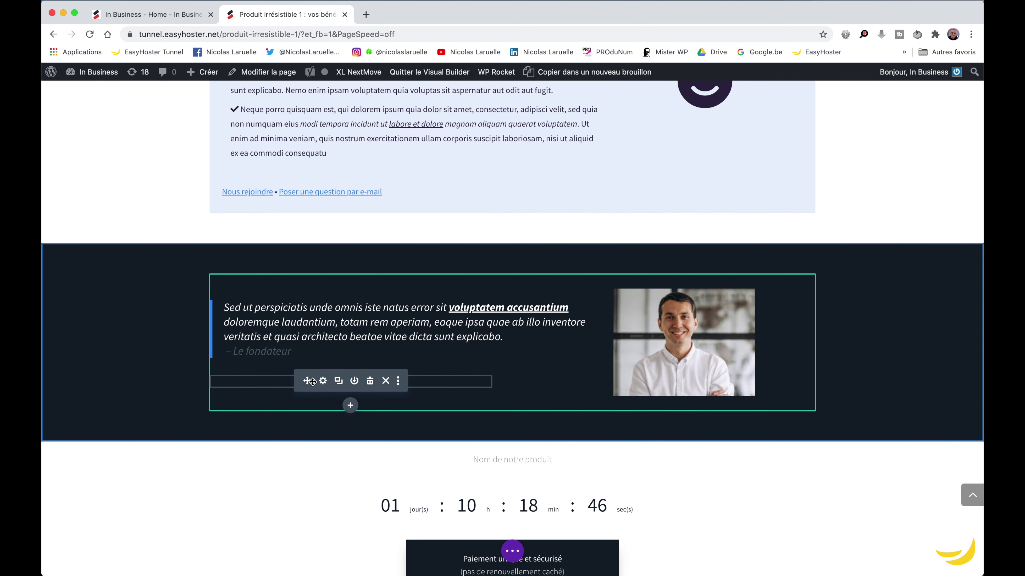
pyautogui.moveTo(313, 383); pyautogui.dragTo(698, 418)
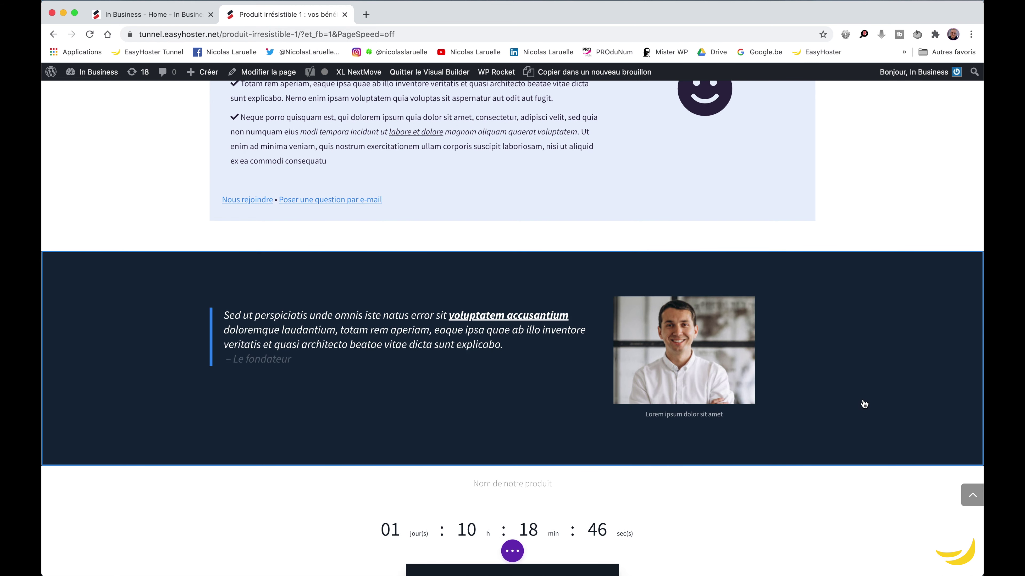
pyautogui.scroll(-8, 864, 404)
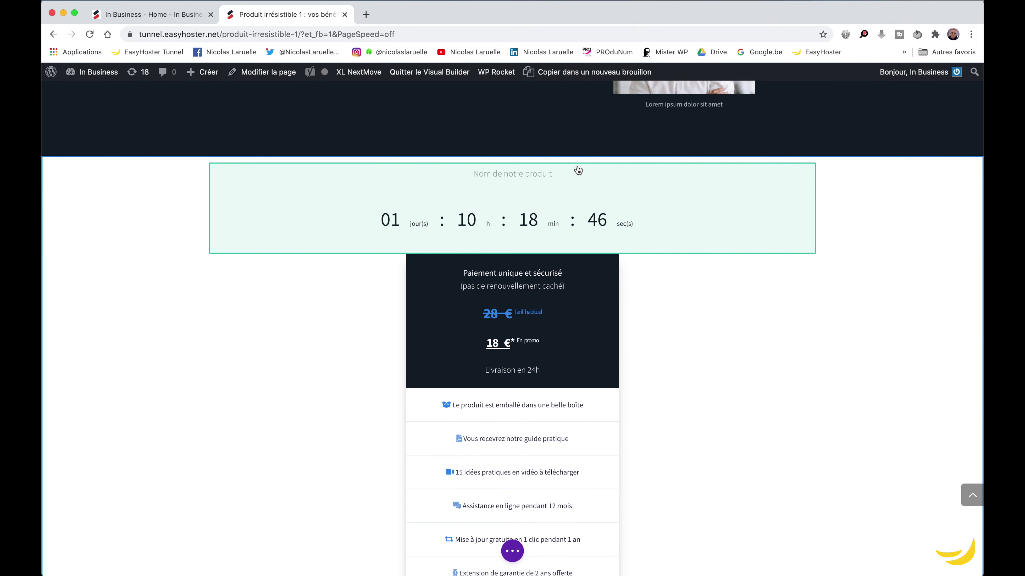
# Add top spacing to the countdown row and bring up H3 heading styling for 'Nom de notre produit'.
pyautogui.moveTo(577, 169)
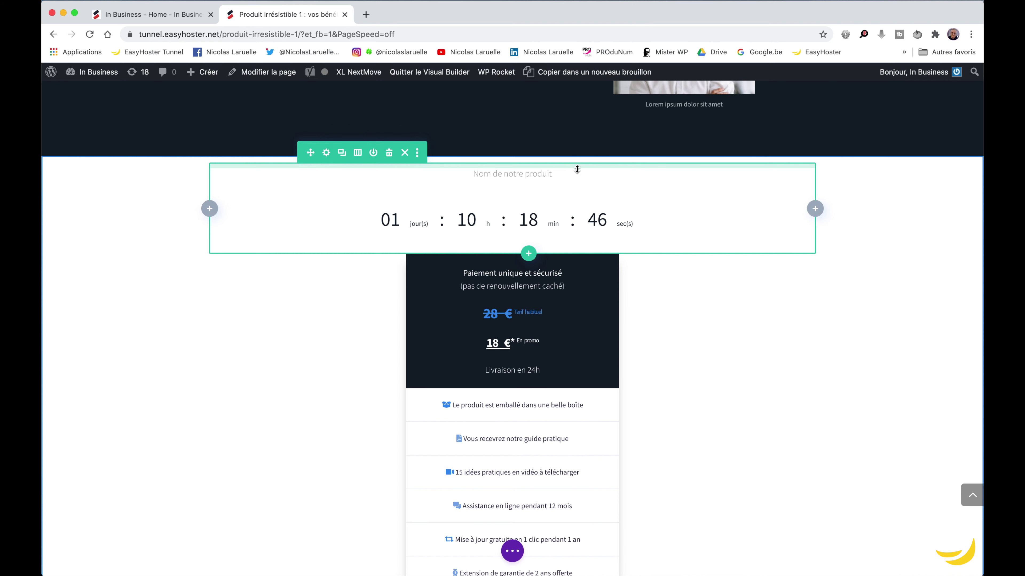
pyautogui.moveTo(577, 175); pyautogui.dragTo(578, 178)
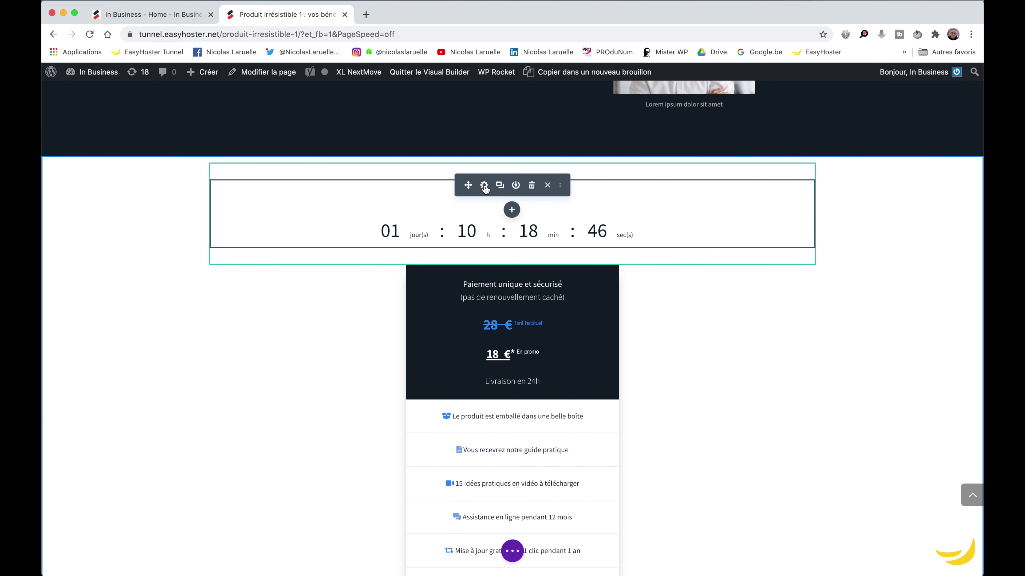
pyautogui.click(485, 186)
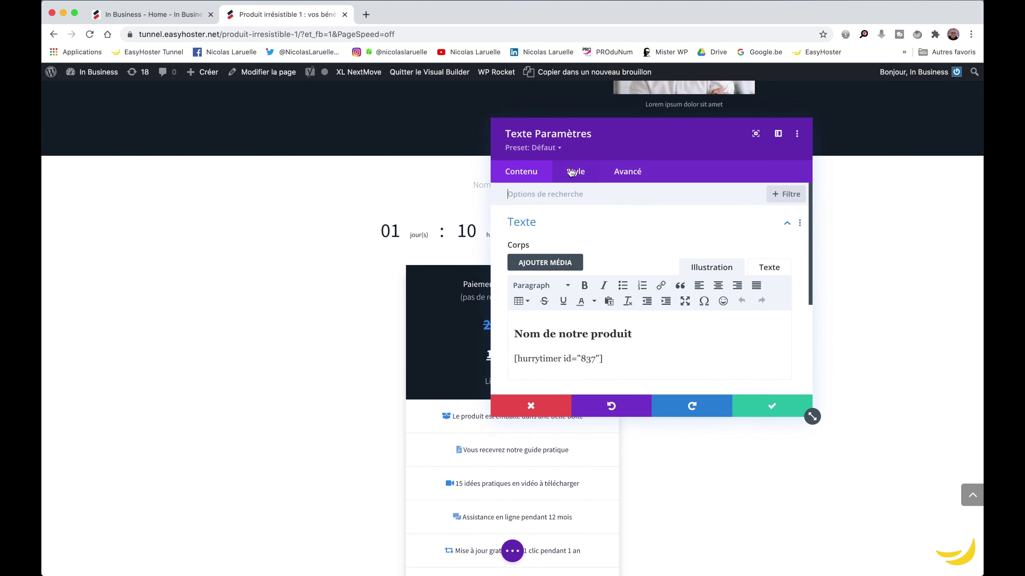
pyautogui.click(571, 173)
pyautogui.moveTo(579, 139); pyautogui.dragTo(734, 169)
pyautogui.click(685, 252)
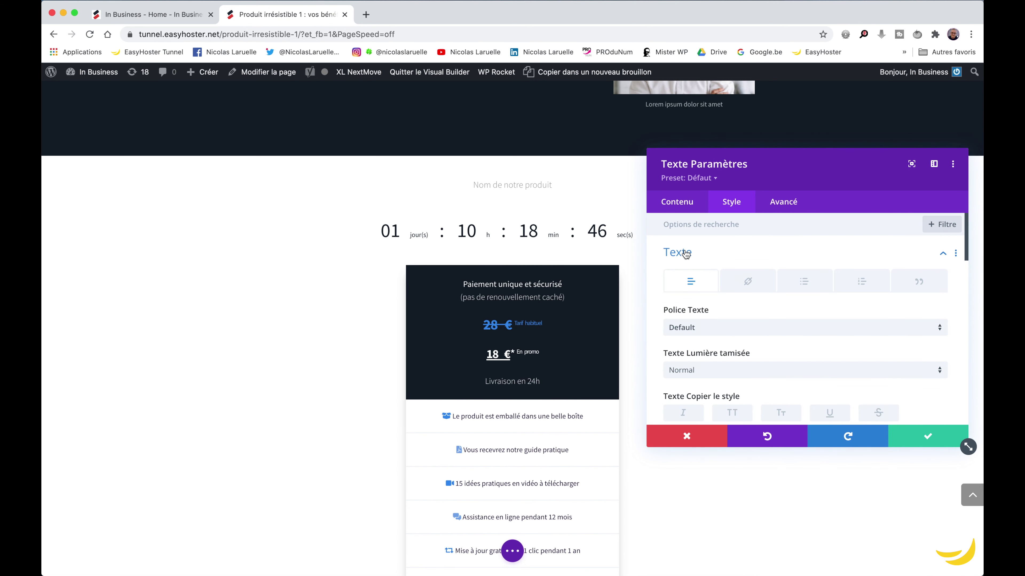
pyautogui.click(677, 204)
pyautogui.click(719, 213)
pyautogui.scroll(-10, 742, 266)
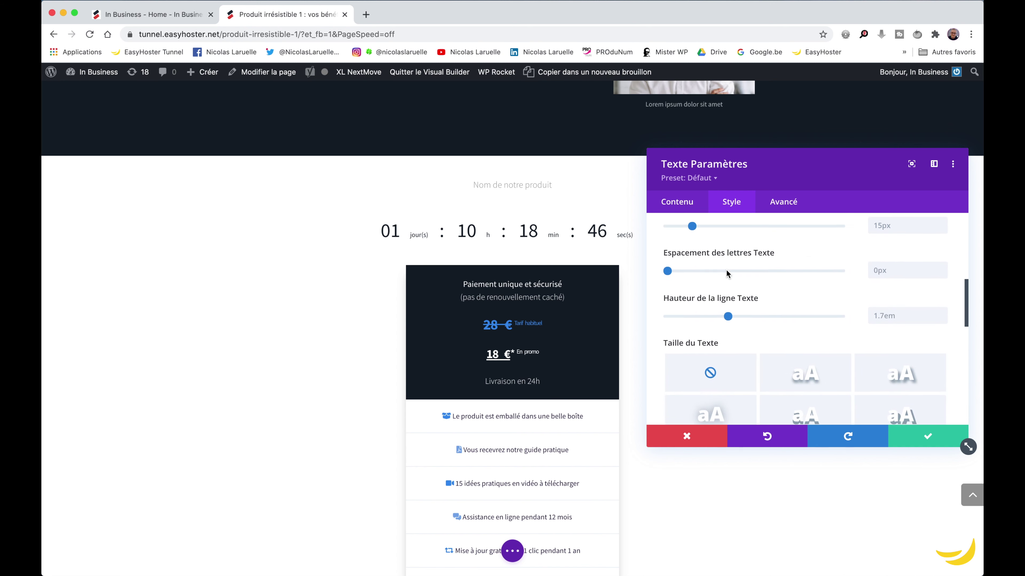
pyautogui.scroll(-5, 727, 275)
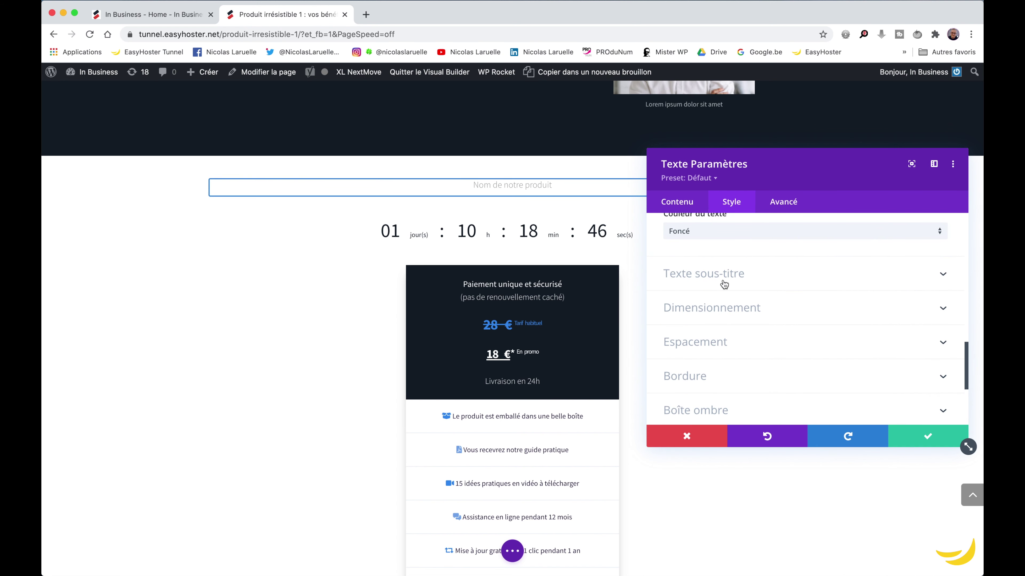
pyautogui.click(725, 277)
pyautogui.click(773, 260)
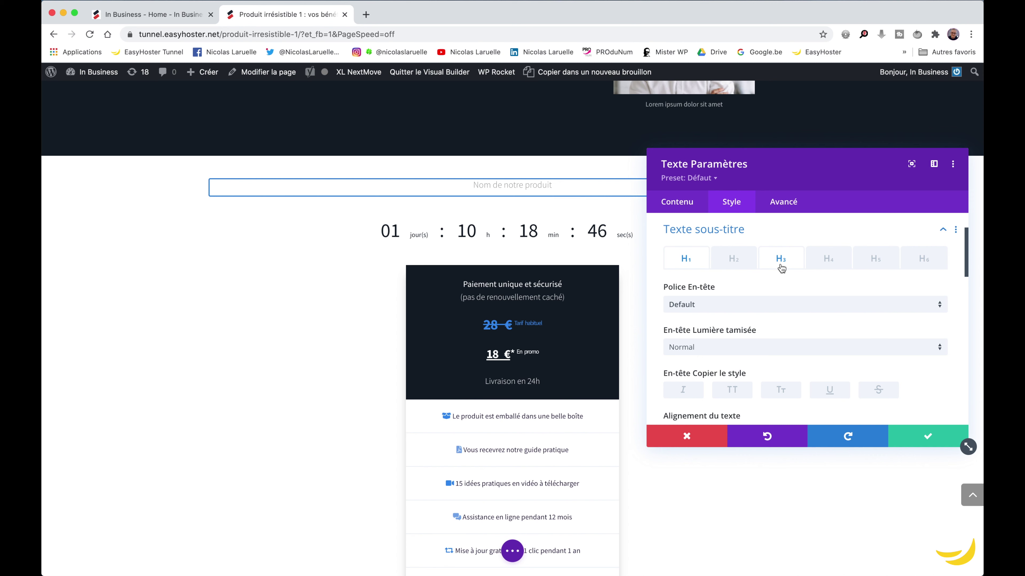
# Enlarge the 'Nom de notre produit' heading text to 33px.
pyautogui.scroll(-3, 882, 326)
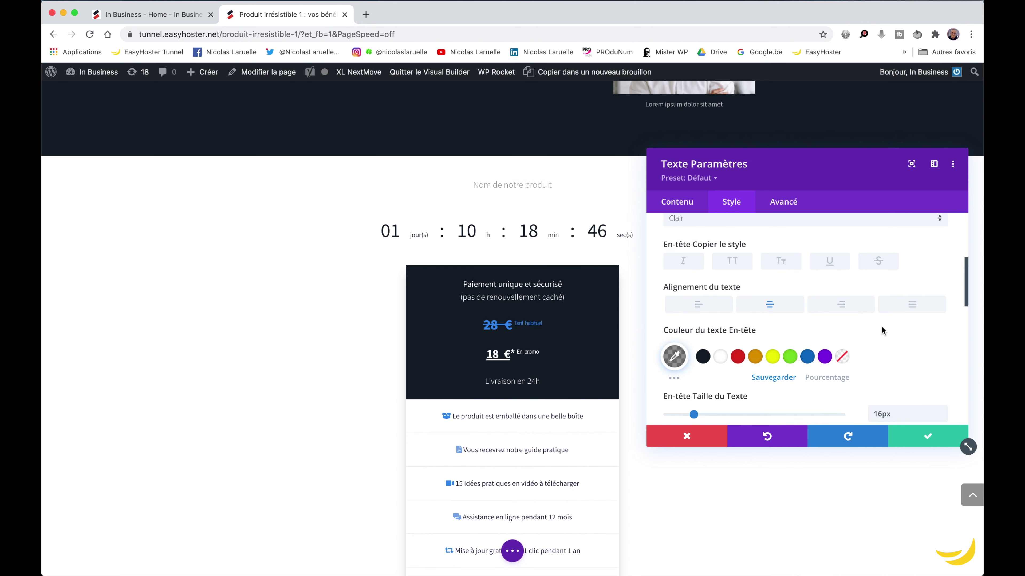
pyautogui.scroll(-2, 881, 327)
pyautogui.click(941, 340)
pyautogui.click(942, 340)
pyautogui.click(941, 341)
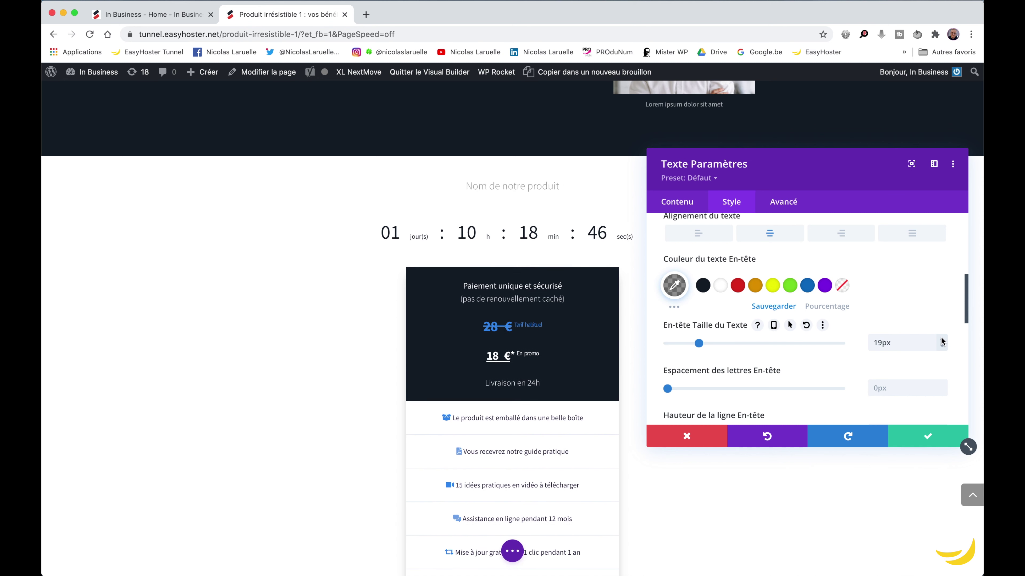
pyautogui.click(942, 340)
pyautogui.click(941, 340)
pyautogui.click(941, 341)
pyautogui.click(941, 340)
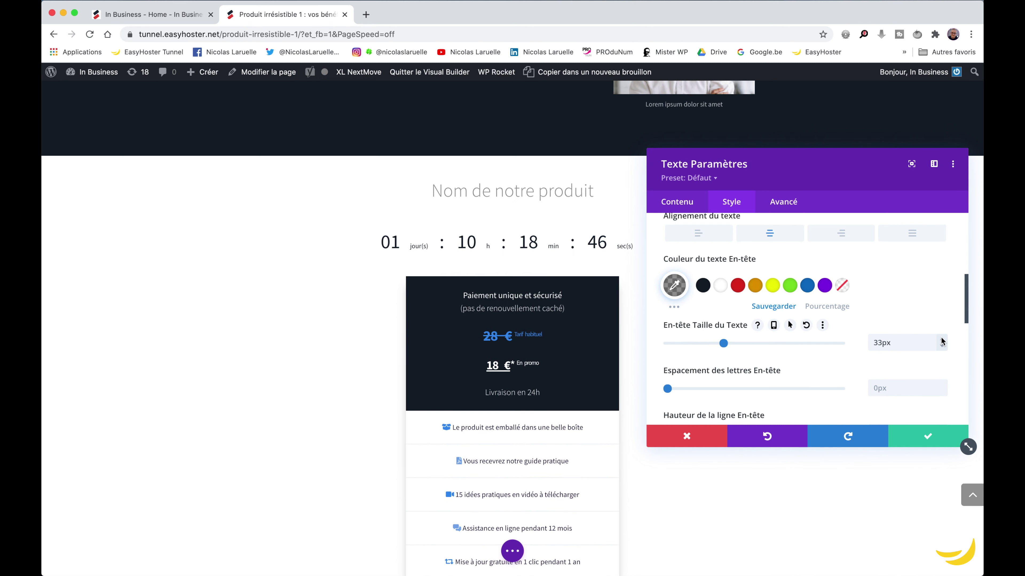
# Make the heading text red and bold, then confirm the text settings.
pyautogui.click(738, 285)
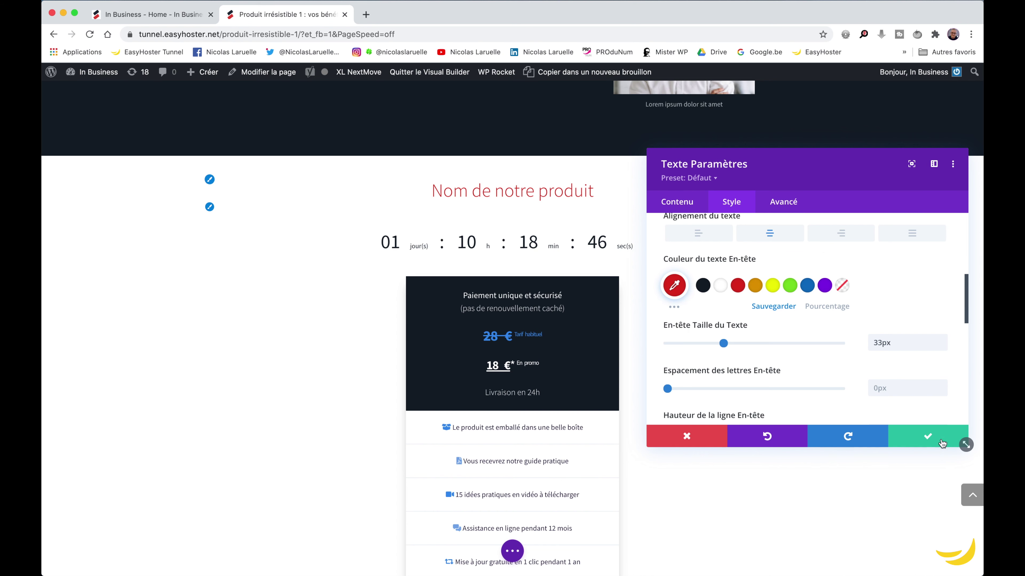
pyautogui.scroll(4, 731, 308)
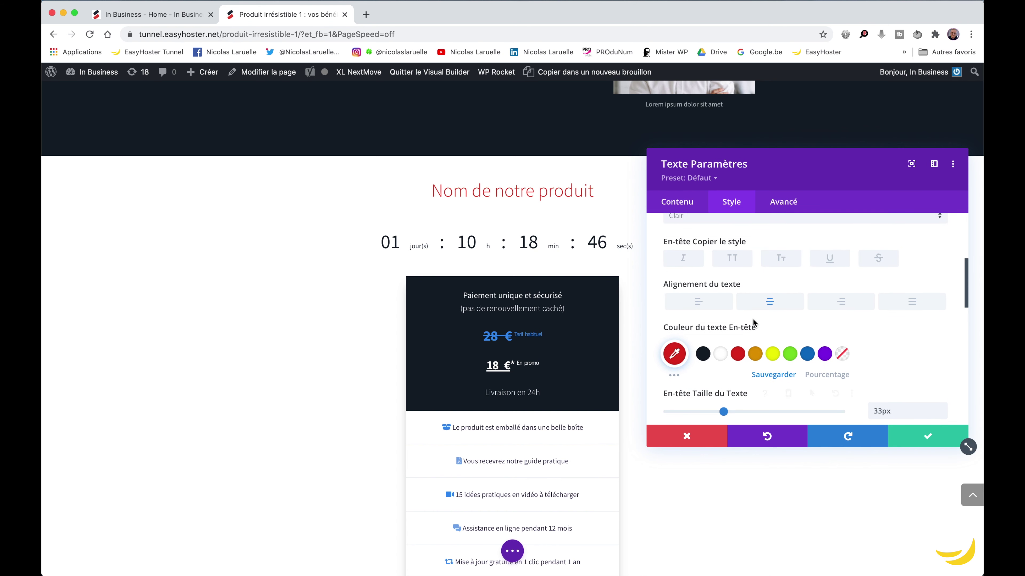
pyautogui.click(691, 274)
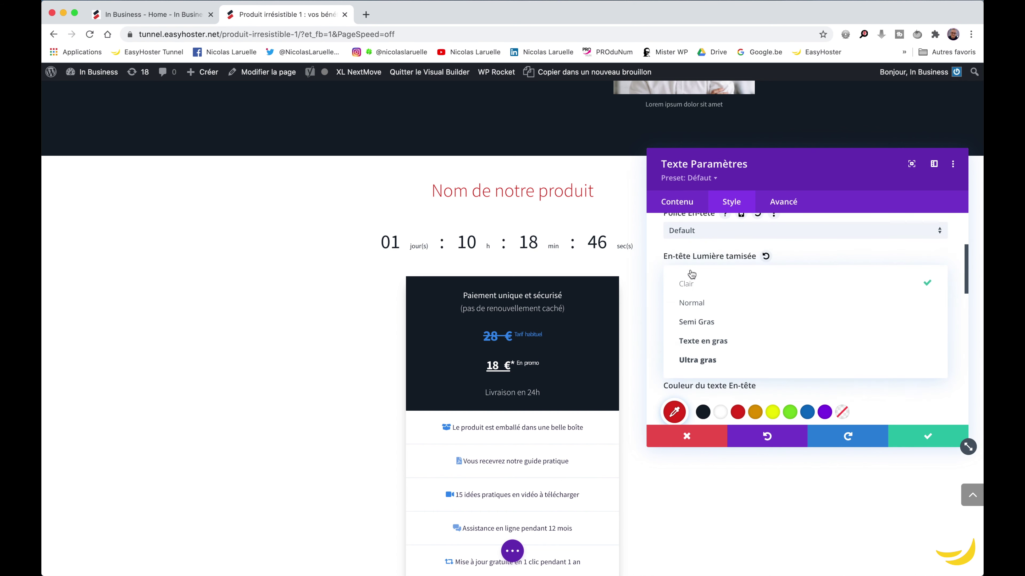
pyautogui.click(722, 344)
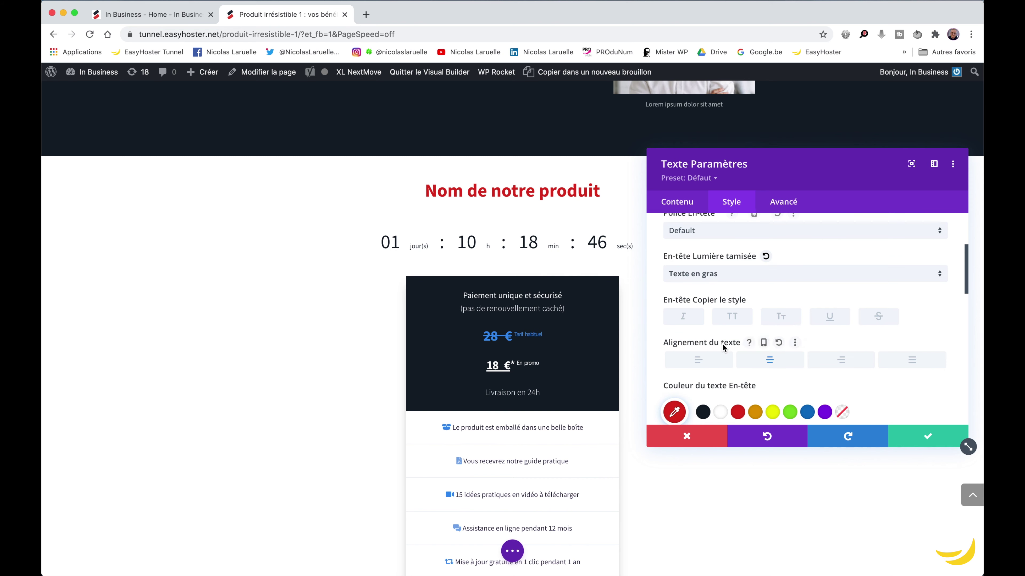
pyautogui.click(928, 437)
pyautogui.scroll(-10, 762, 398)
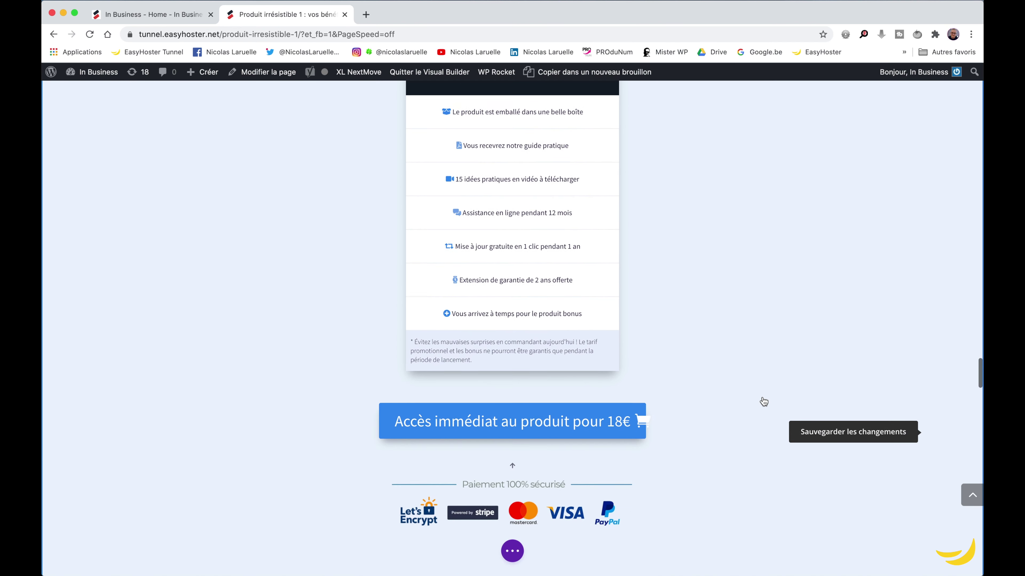
pyautogui.scroll(-10, 762, 398)
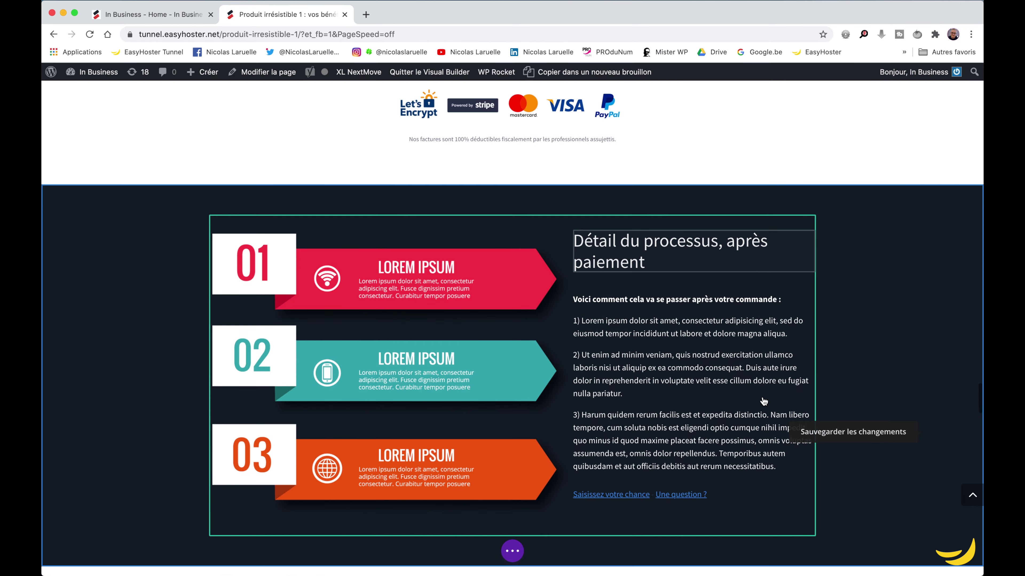
pyautogui.scroll(-15, 763, 402)
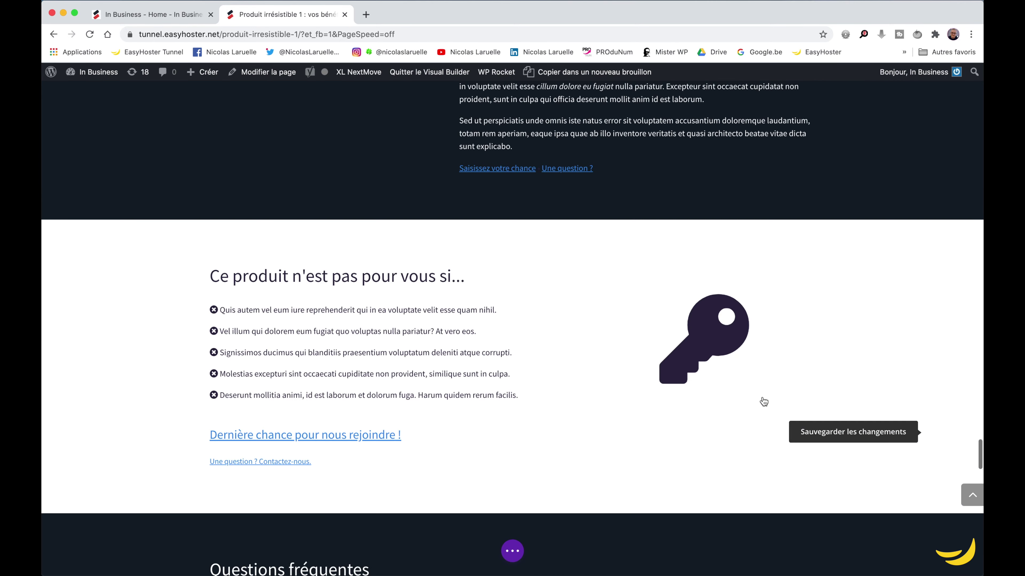
pyautogui.scroll(-6, 764, 402)
pyautogui.scroll(2, 764, 402)
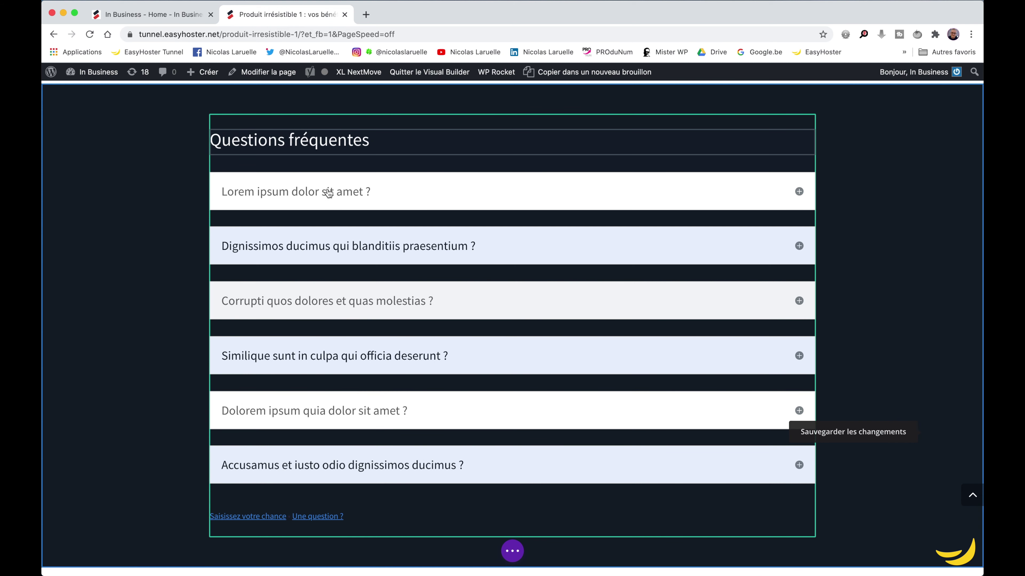
pyautogui.moveTo(329, 193)
pyautogui.click(486, 182)
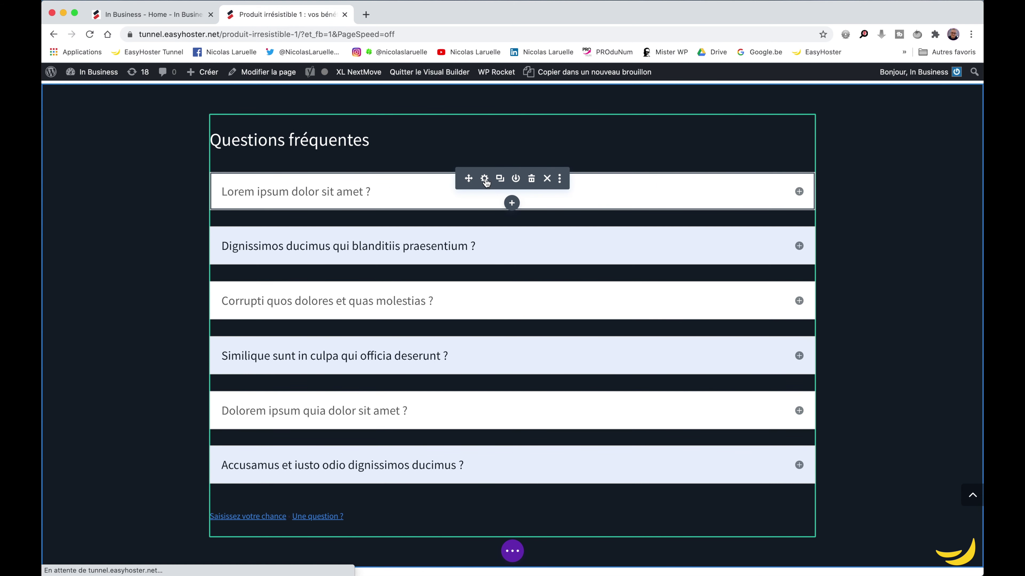
pyautogui.scroll(-3, 906, 314)
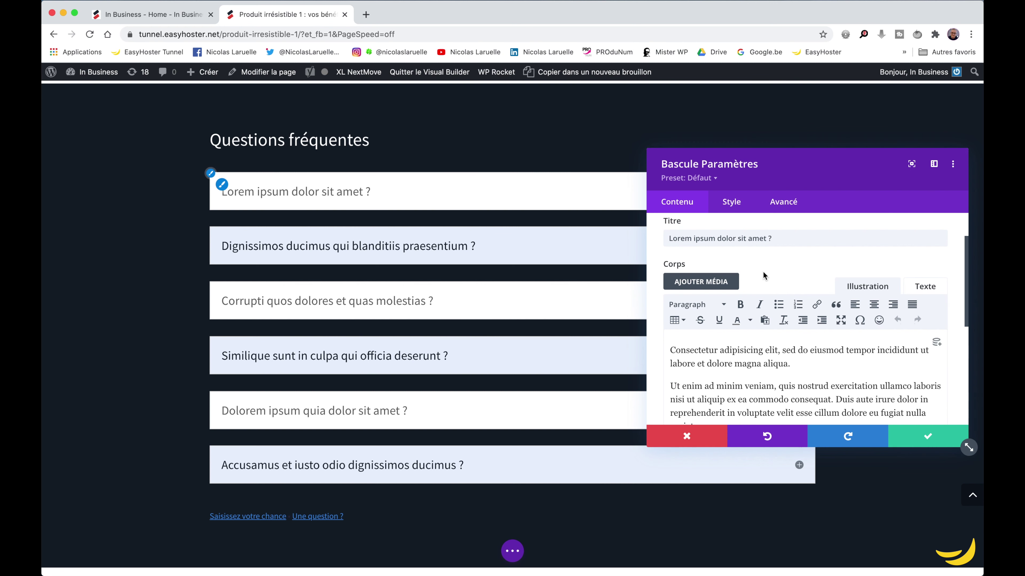
pyautogui.scroll(-2, 733, 348)
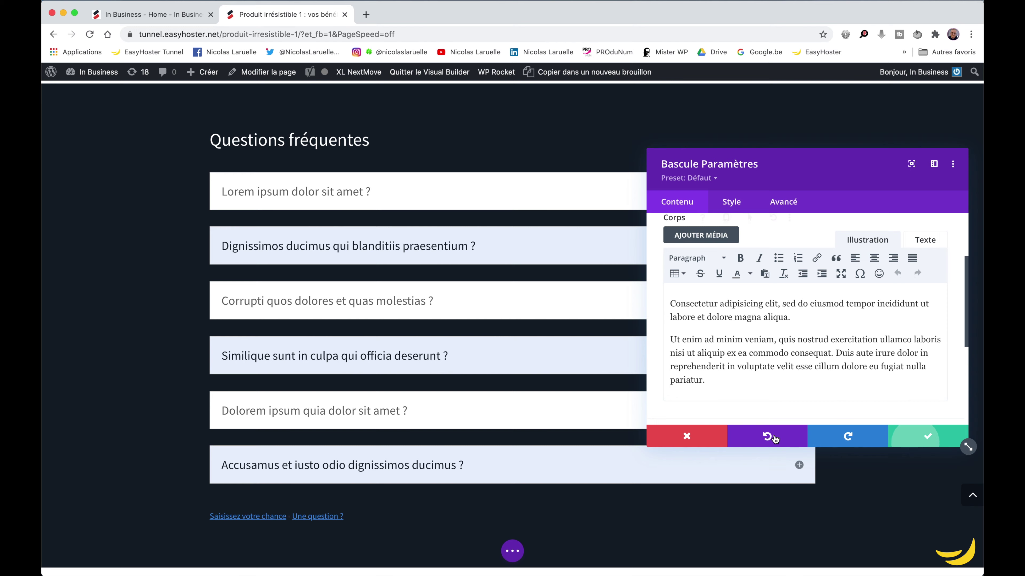
pyautogui.scroll(-10, 775, 434)
pyautogui.scroll(-15, 775, 439)
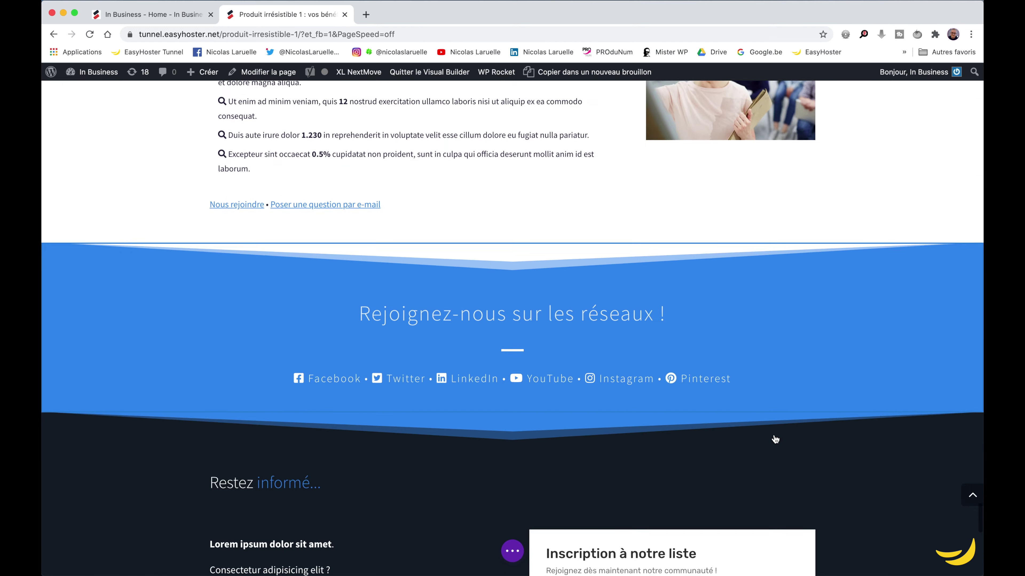
pyautogui.scroll(8, 775, 439)
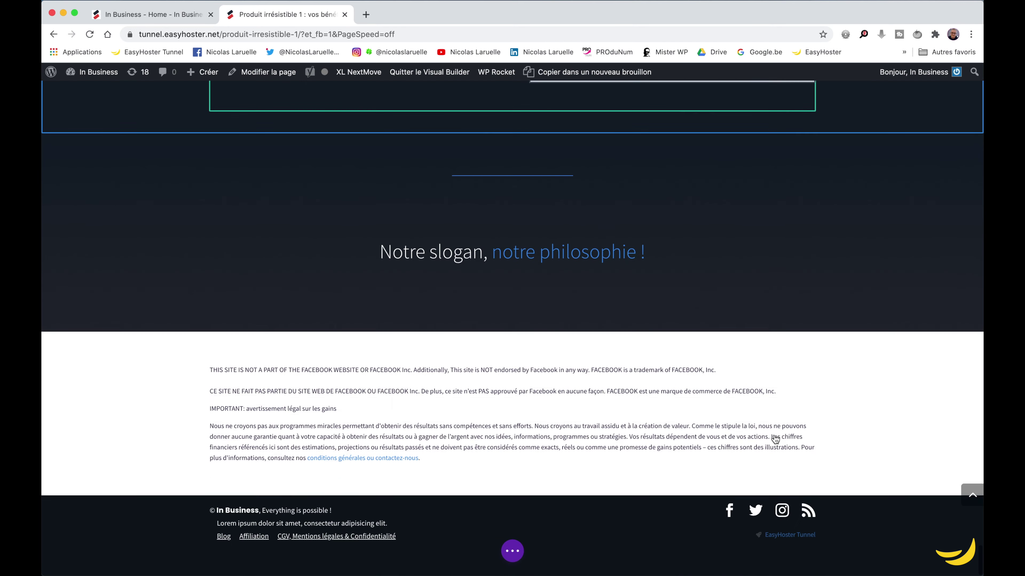
pyautogui.scroll(2, 774, 436)
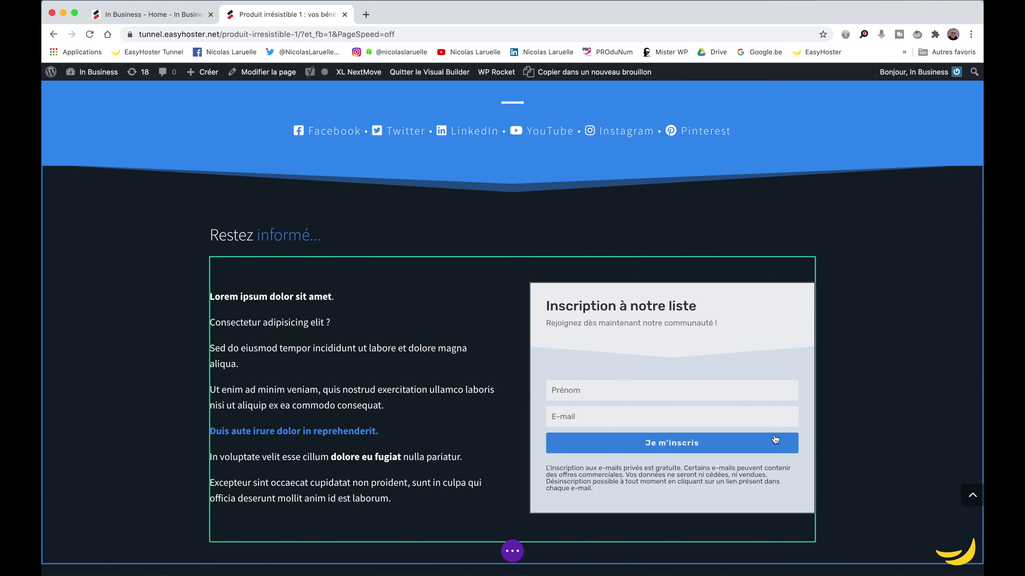
# Exit the Visual Builder and discard the unsaved changes.
pyautogui.click(420, 72)
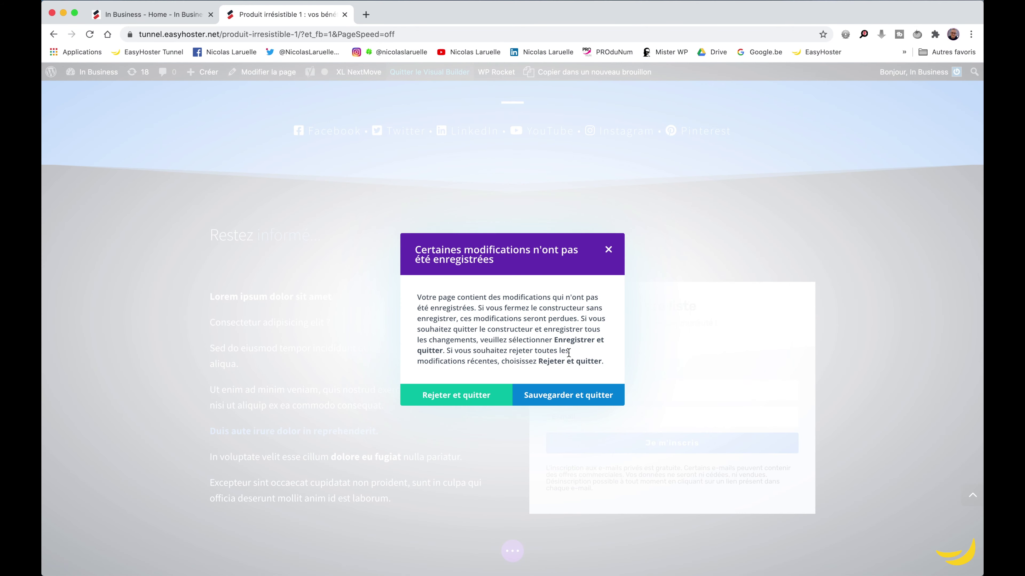
pyautogui.click(449, 391)
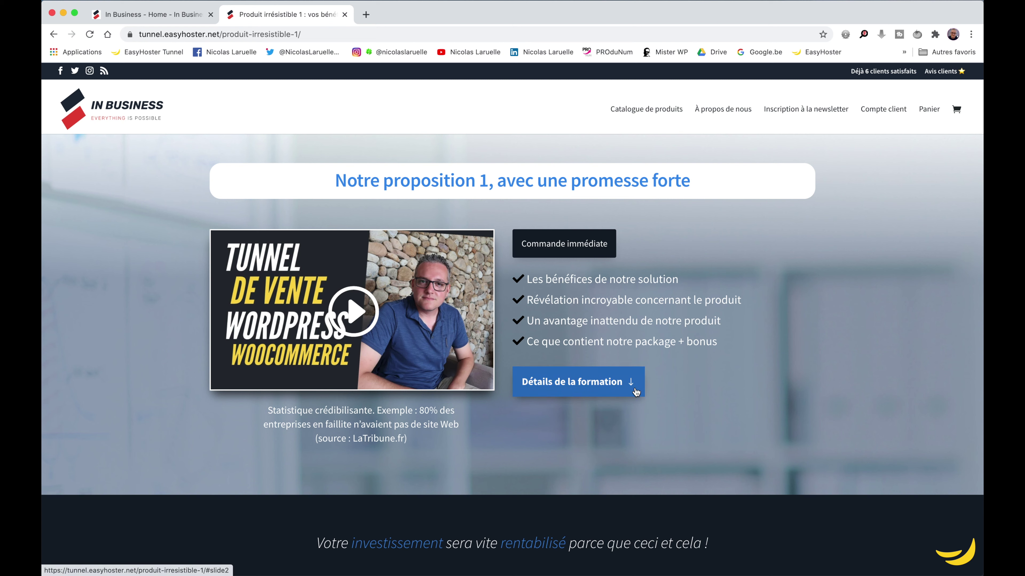
# Jump from the hero's 'Commande immédiate' button to the 'Accès immédiat au produit pour 18€' pricing offer.
pyautogui.click(565, 255)
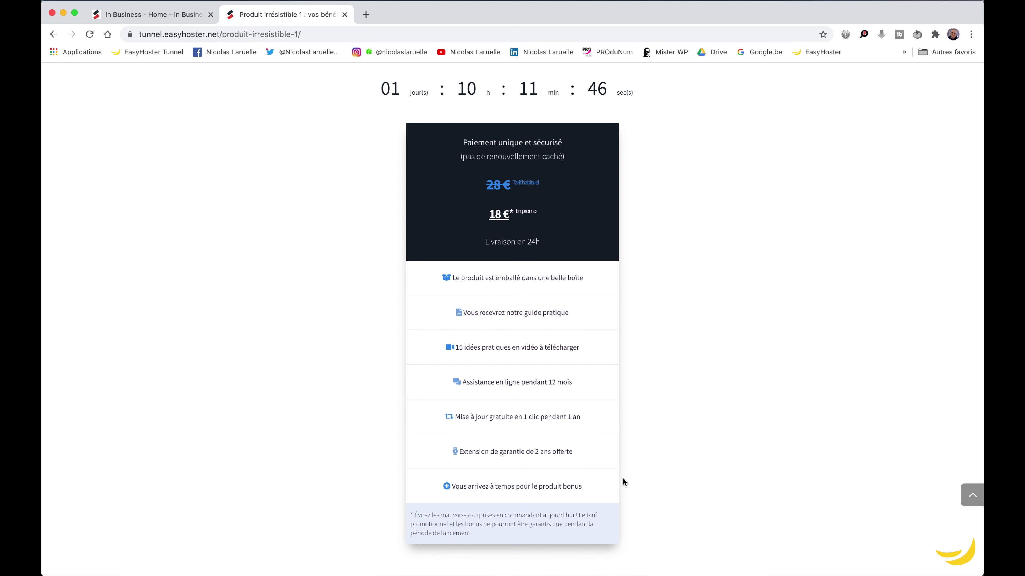
pyautogui.scroll(-3, 622, 481)
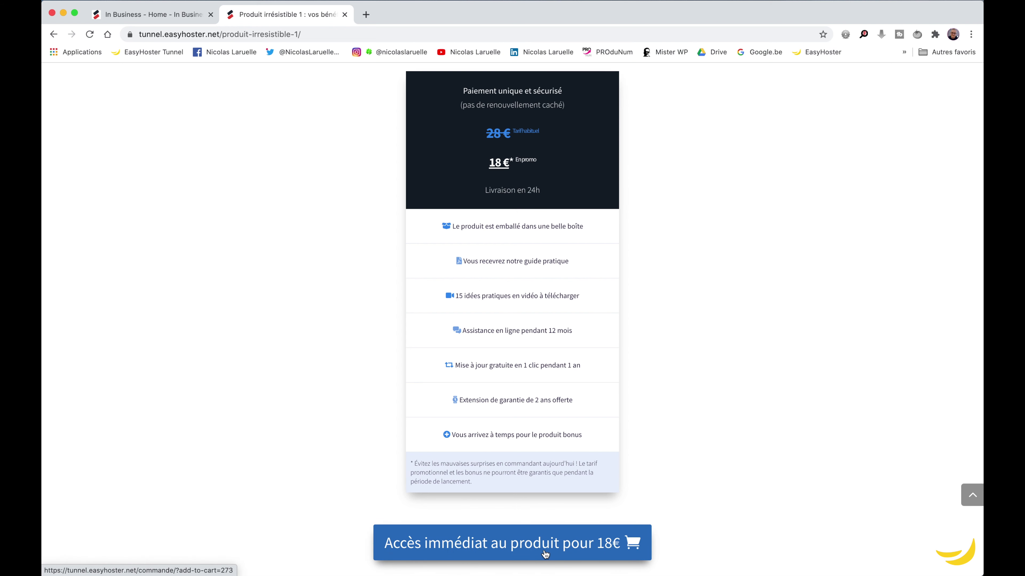
# Buy the 18€ product through 'Accès immédiat', then show the checkout's 'Cliquez ici pour vous connecter' login form.
pyautogui.click(573, 550)
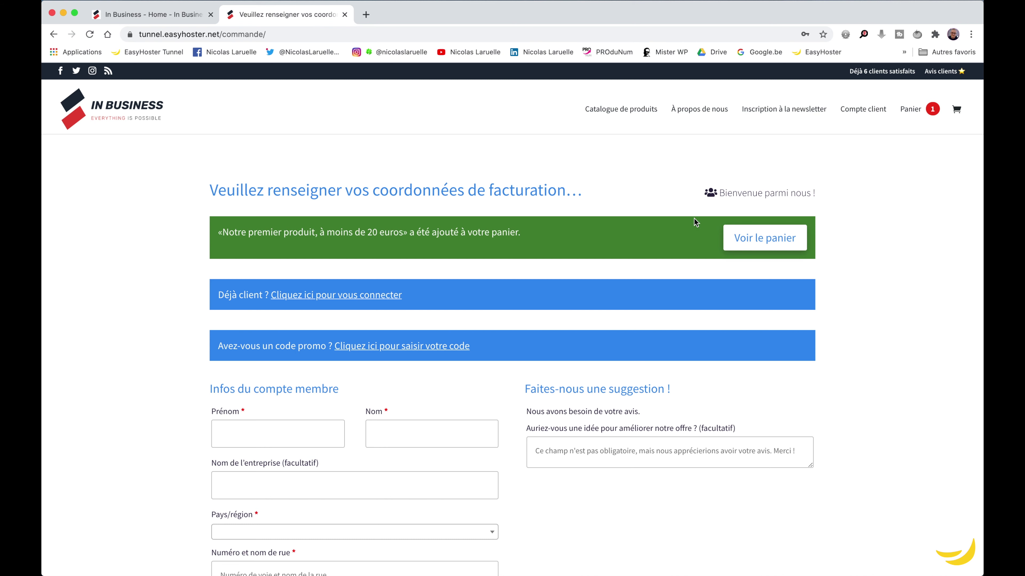
pyautogui.click(338, 297)
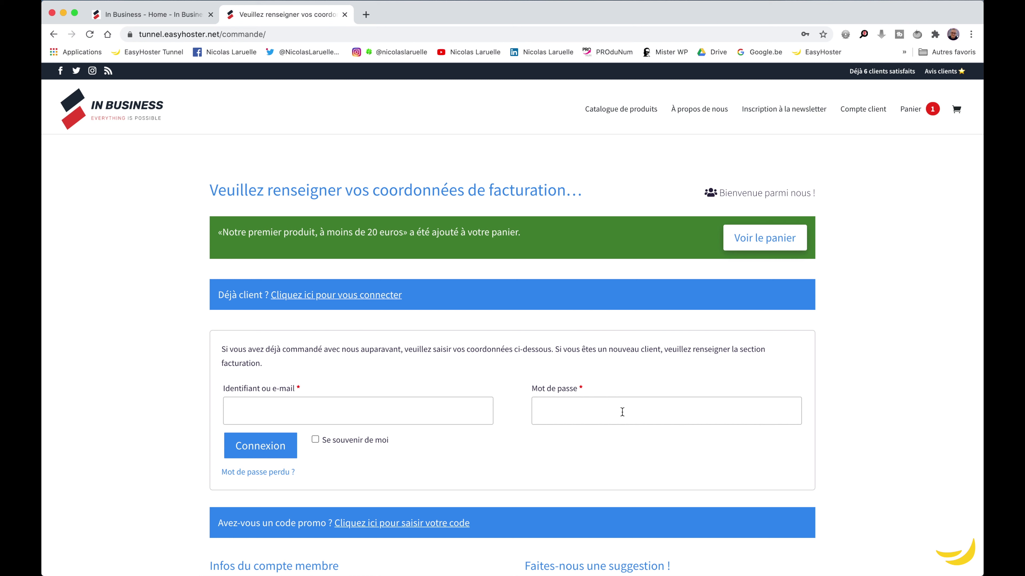
# Collapse the returning-customer login form and toggle the promo-code form open and closed.
pyautogui.scroll(-3, 461, 440)
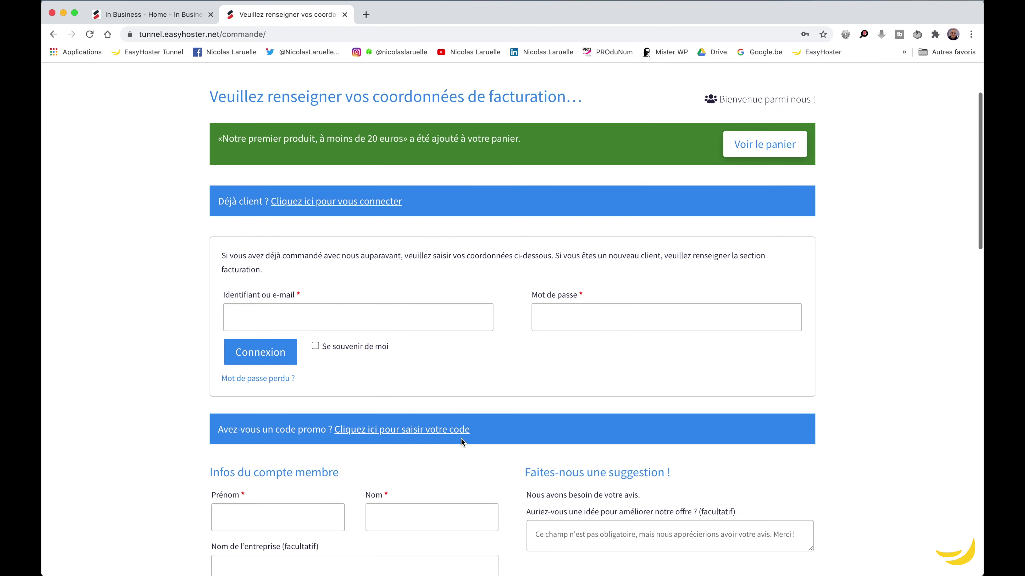
pyautogui.scroll(3, 461, 440)
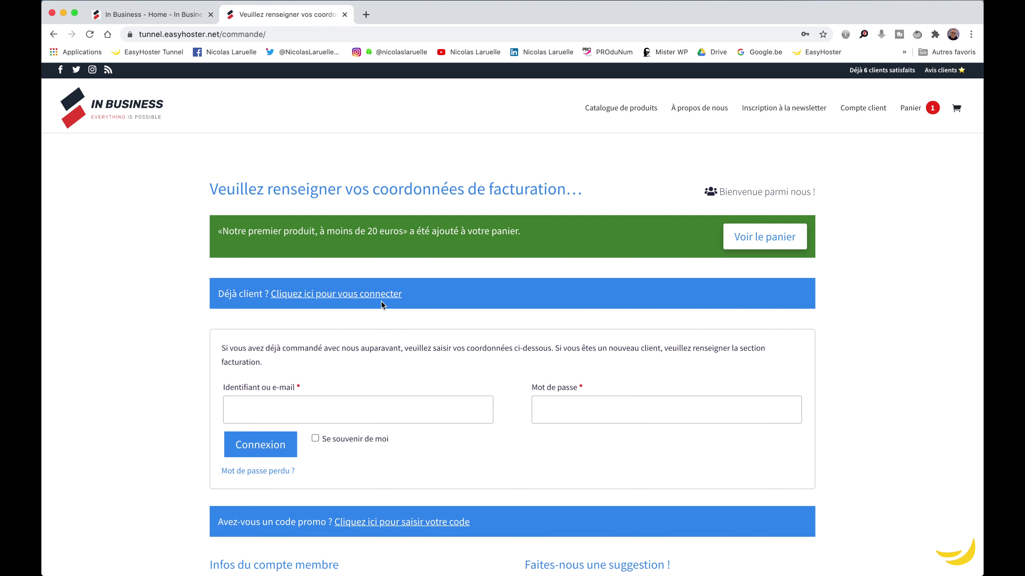
pyautogui.click(404, 298)
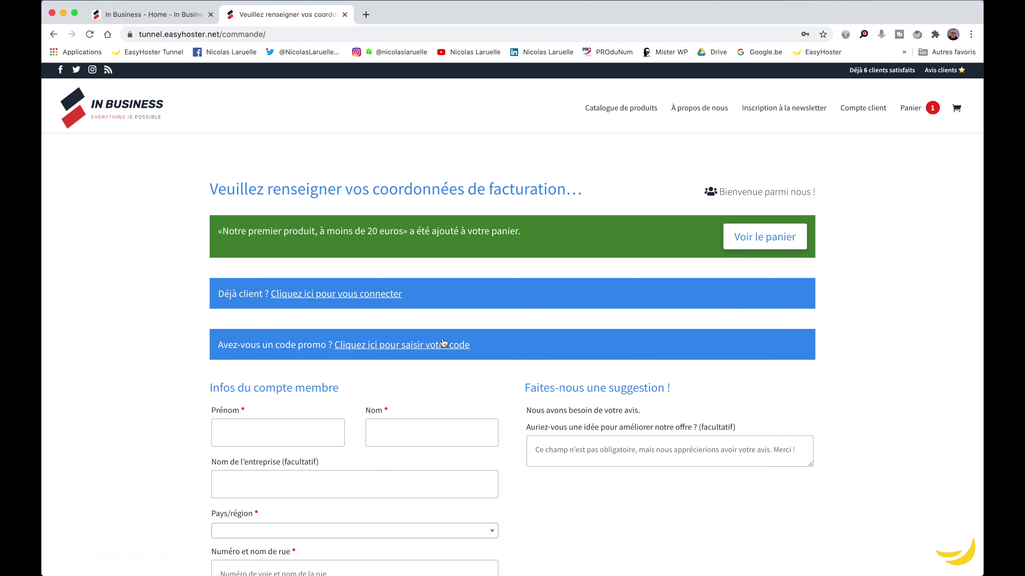
pyautogui.click(418, 352)
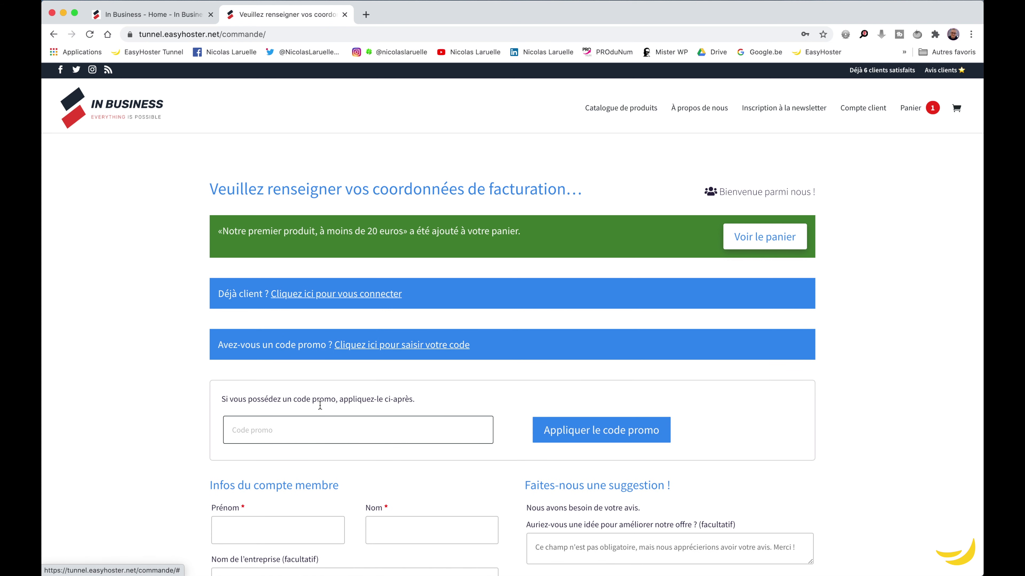
pyautogui.click(405, 351)
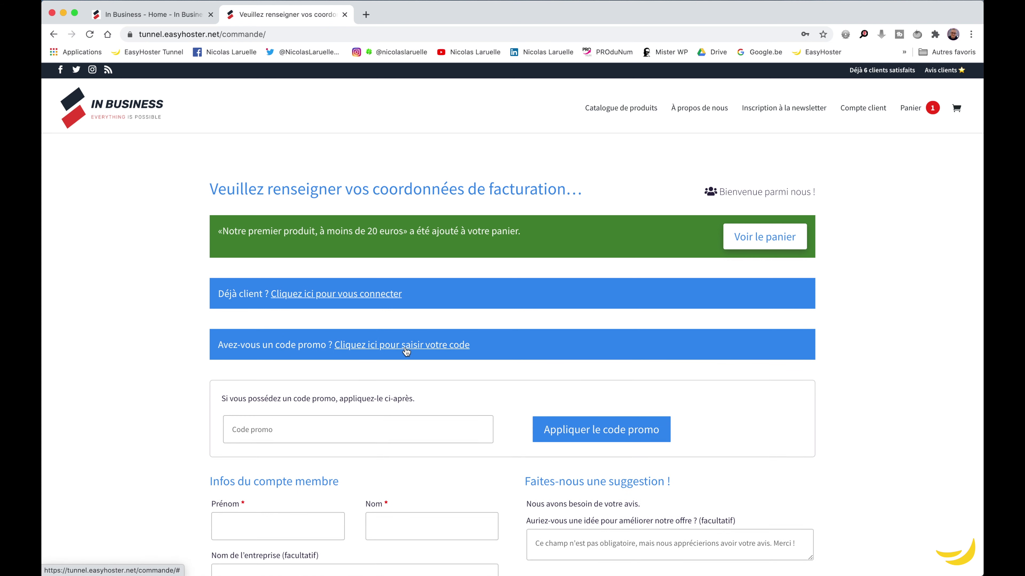
# Review the 'Infos du compte membre' billing fields down to the 18,00€ 'Votre commande' summary.
pyautogui.scroll(-3, 773, 534)
pyautogui.scroll(-5, 770, 533)
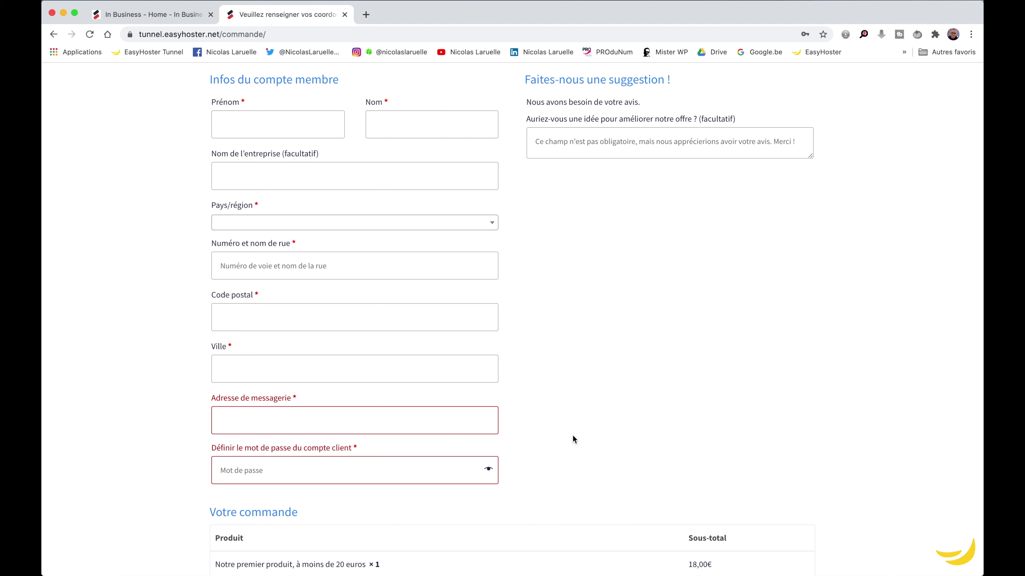
pyautogui.scroll(-3, 539, 465)
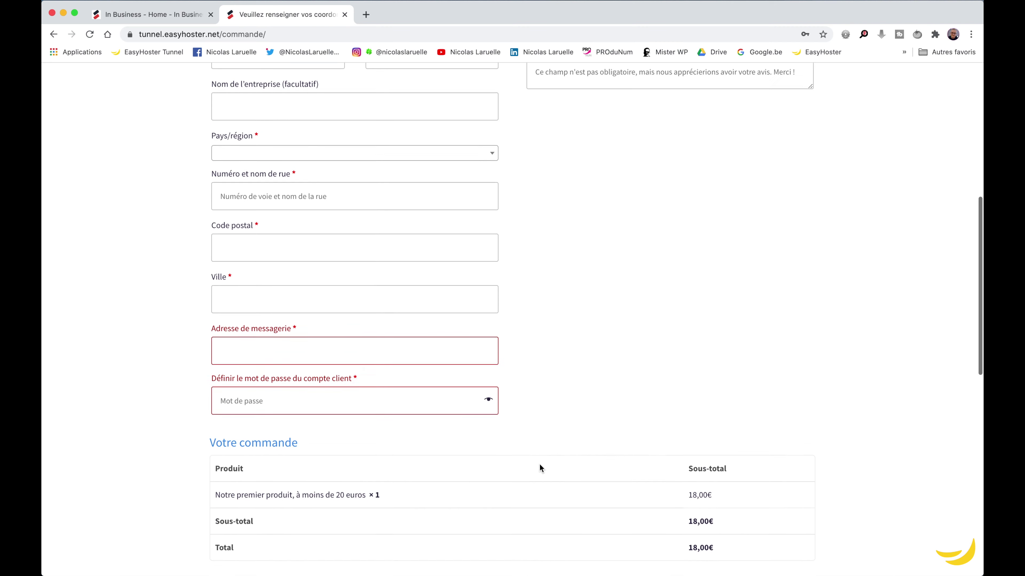
pyautogui.scroll(3, 540, 466)
pyautogui.scroll(-3, 540, 465)
pyautogui.scroll(1, 539, 467)
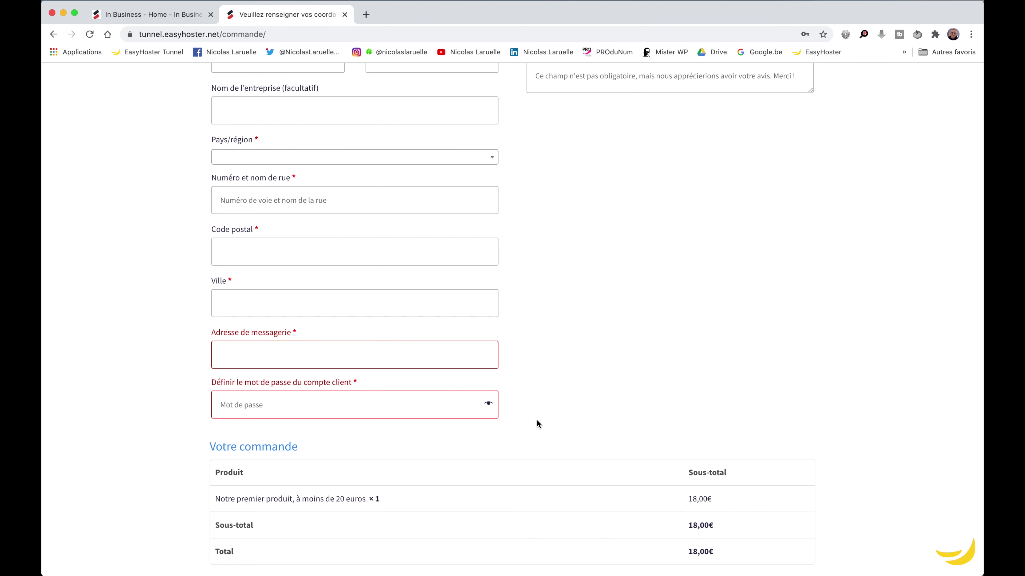
pyautogui.scroll(3, 536, 420)
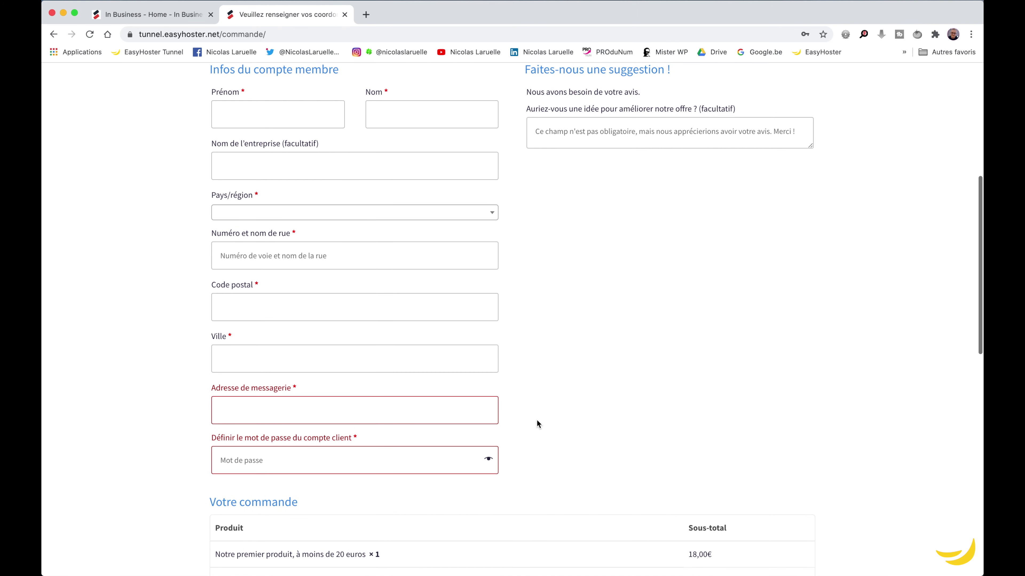
pyautogui.scroll(1, 536, 420)
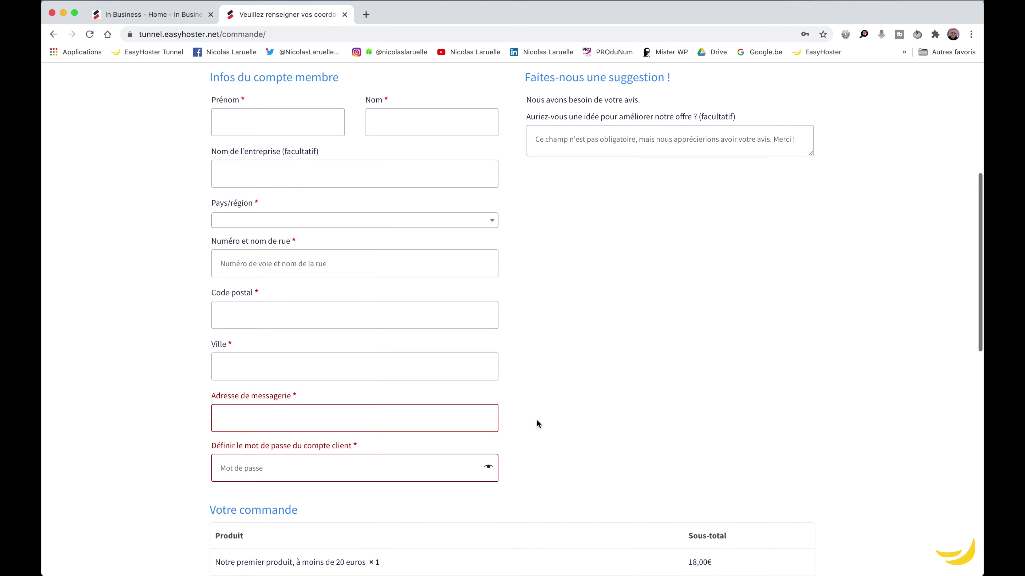
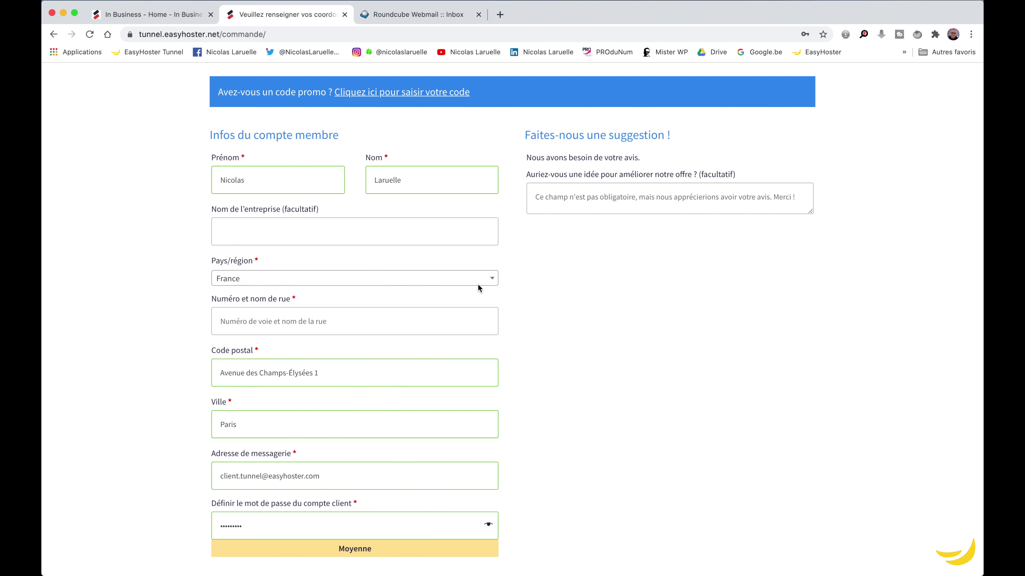
# Glance at the Roundcube webmail inbox, then go back to the checkout order form.
pyautogui.click(411, 17)
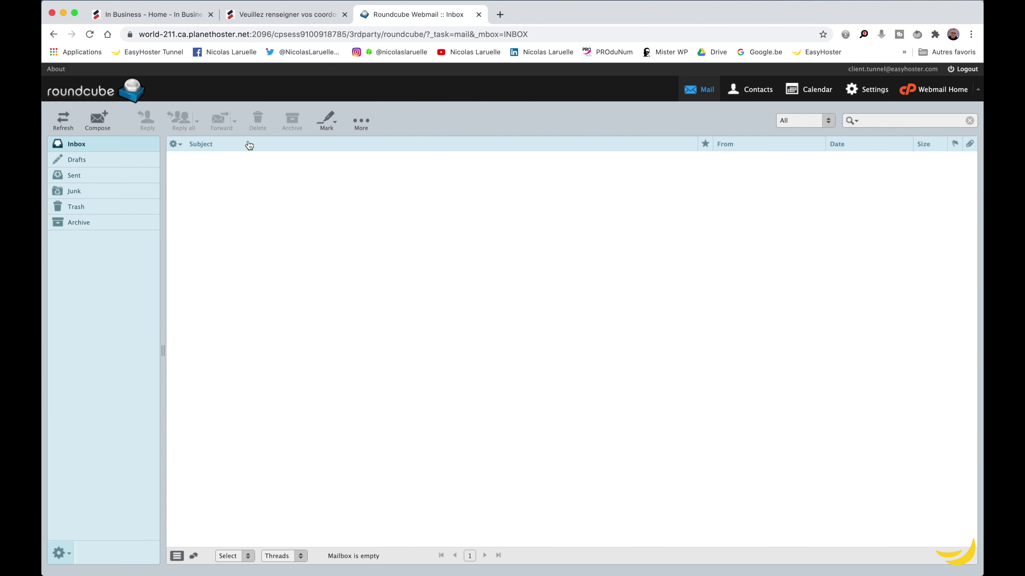
pyautogui.click(291, 16)
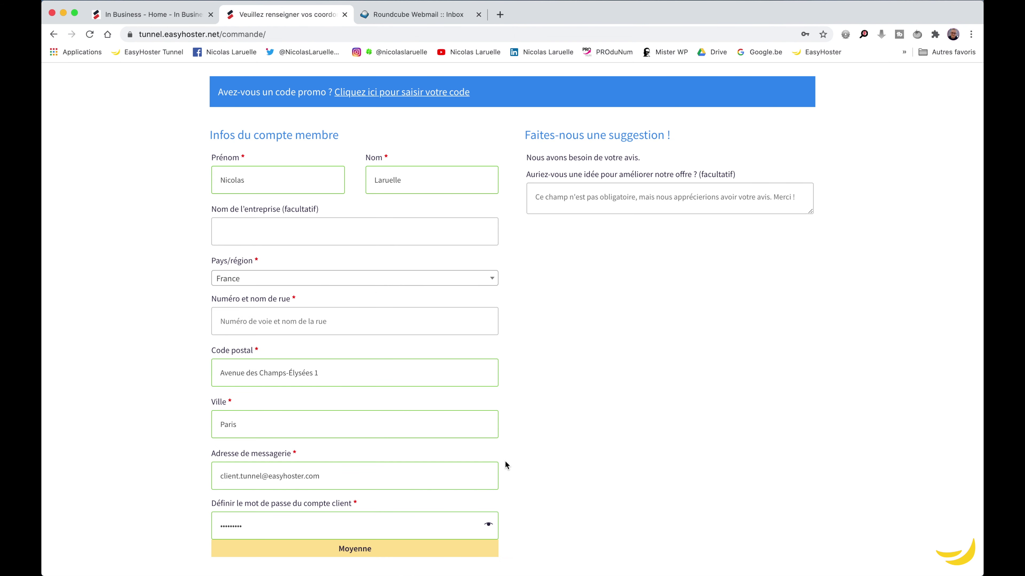
pyautogui.scroll(-5, 663, 452)
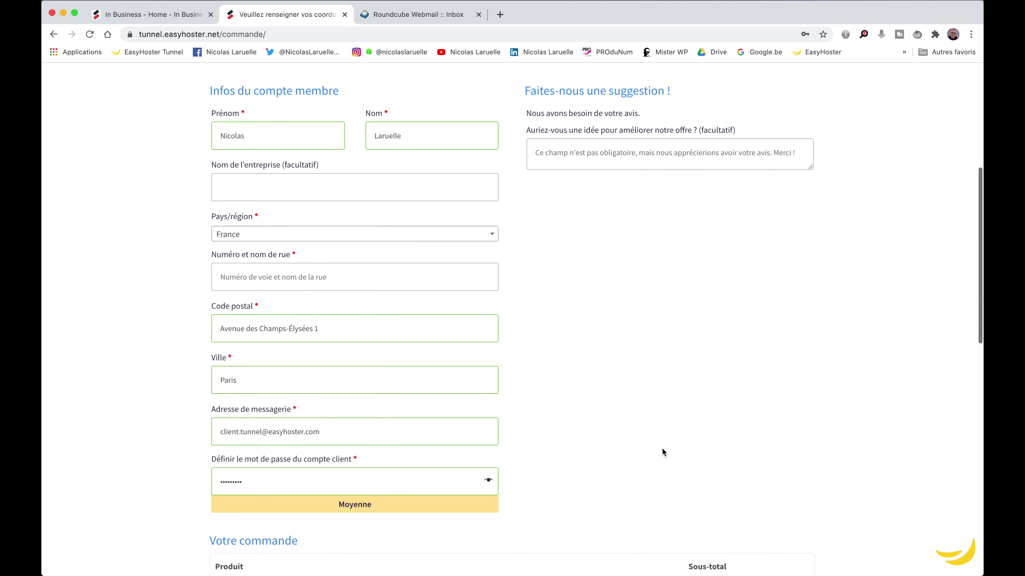
pyautogui.scroll(1, 662, 449)
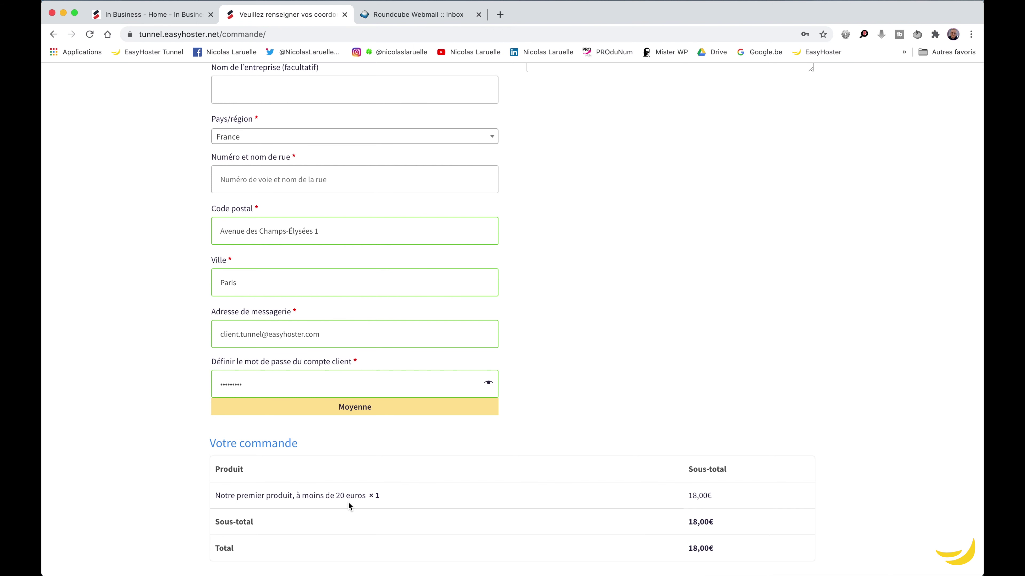
pyautogui.scroll(-5, 698, 504)
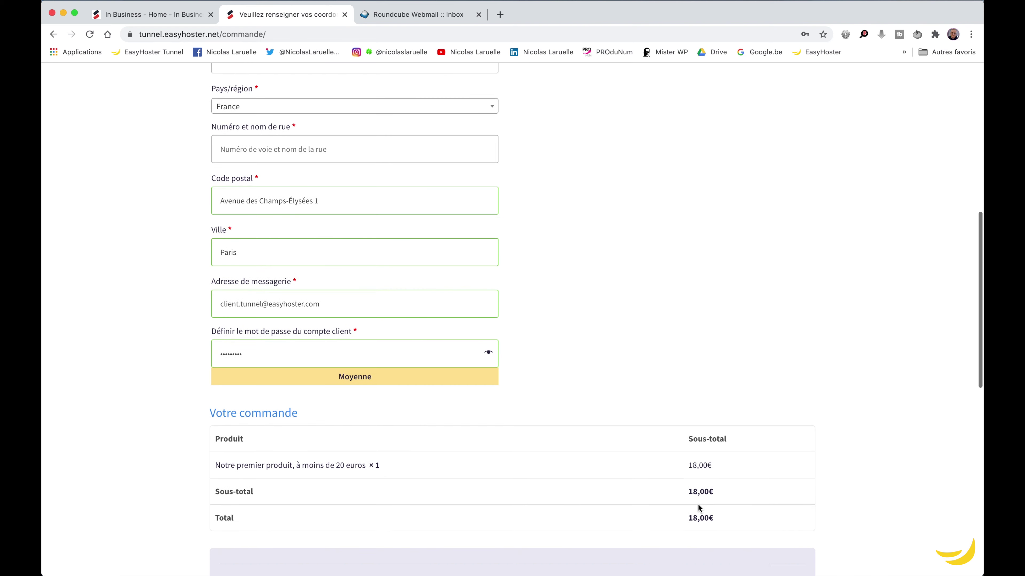
pyautogui.scroll(-5, 697, 505)
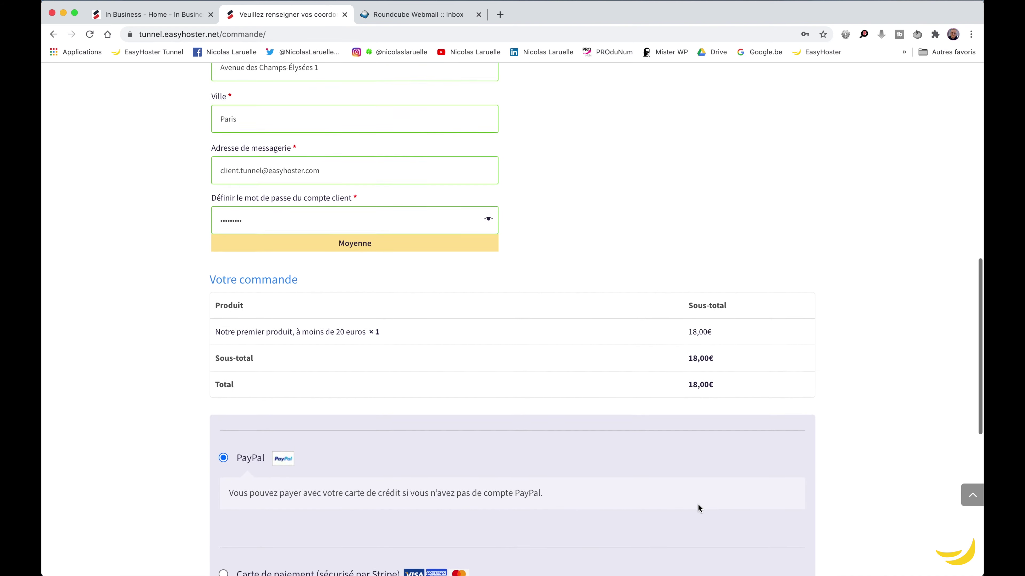
pyautogui.scroll(-1, 698, 504)
pyautogui.scroll(2, 698, 505)
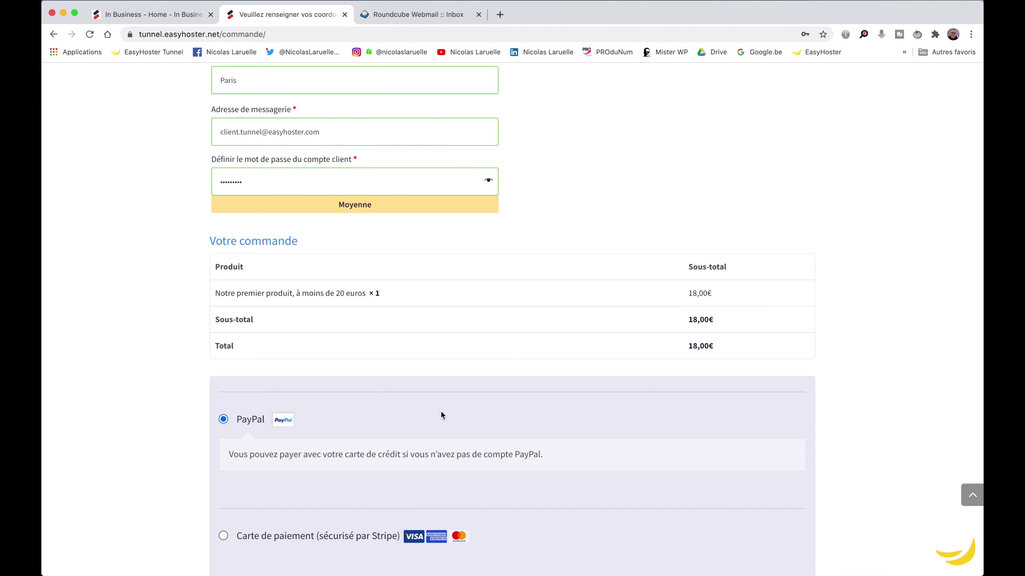
pyautogui.scroll(-5, 440, 411)
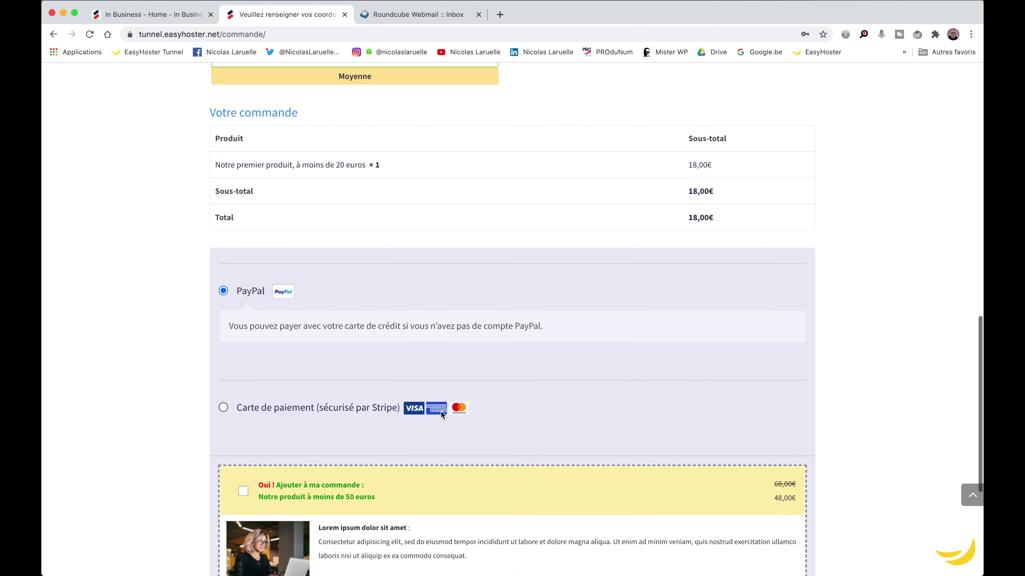
pyautogui.scroll(-2, 440, 411)
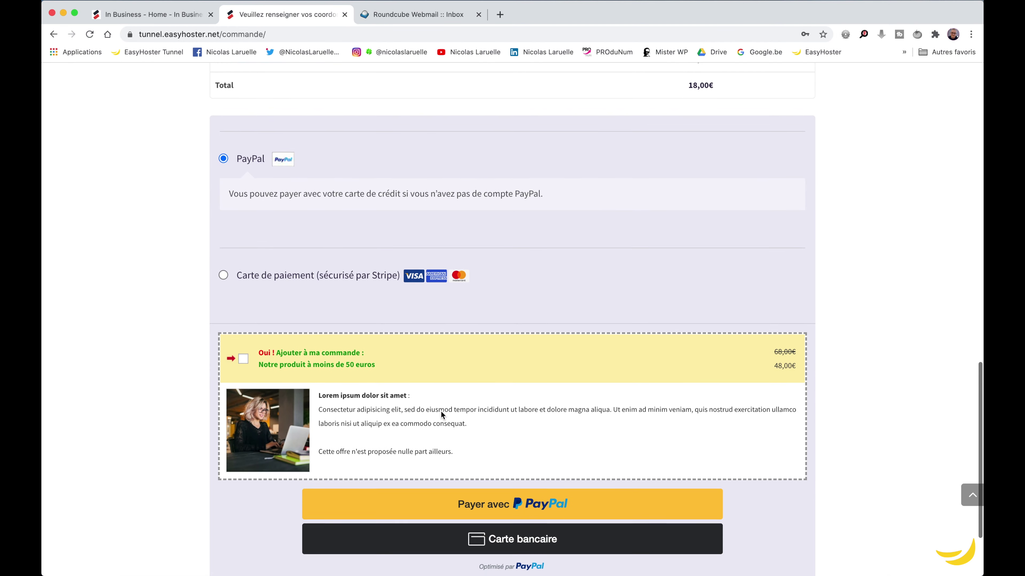
pyautogui.scroll(-1, 441, 411)
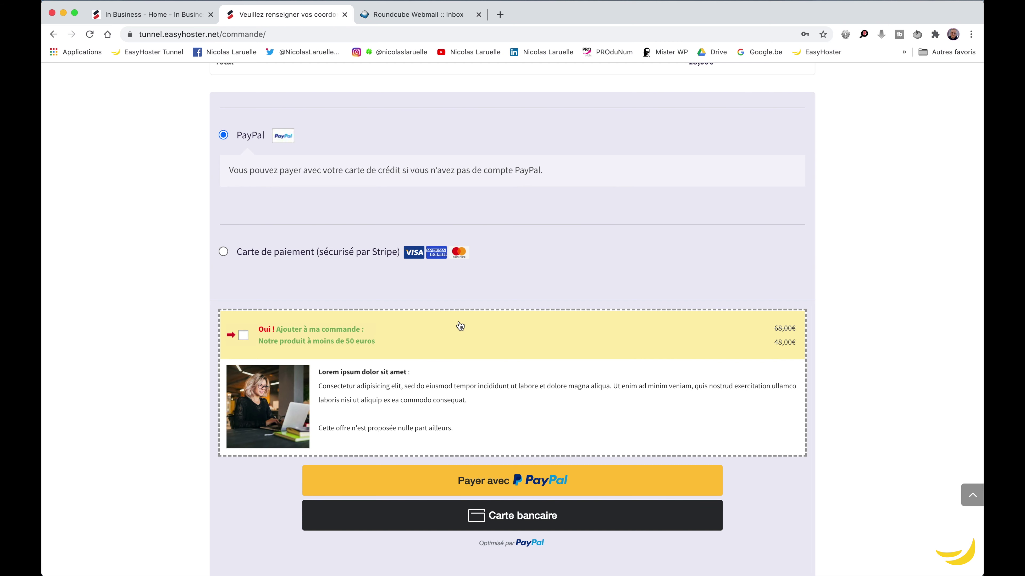
pyautogui.click(440, 552)
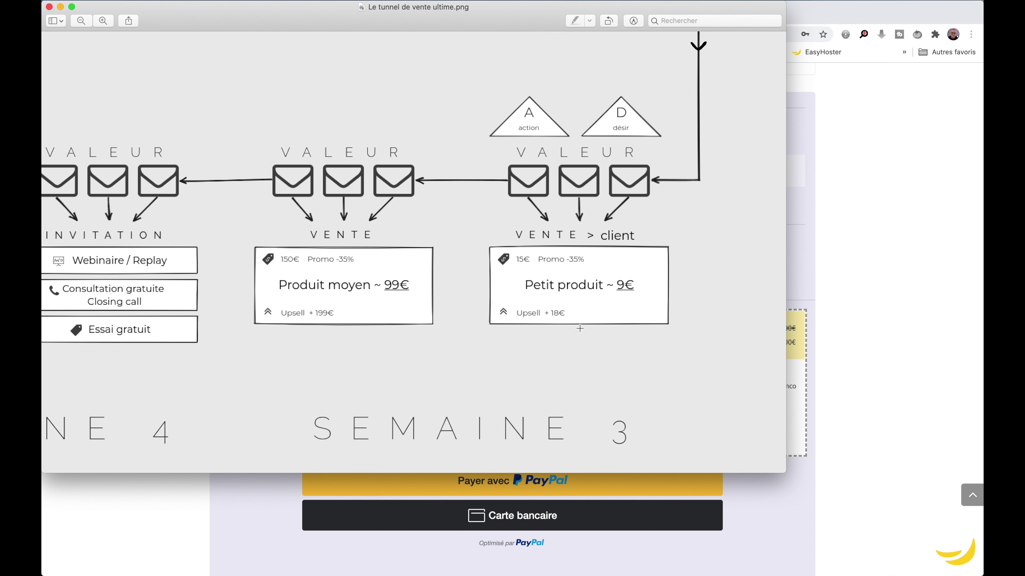
pyautogui.click(931, 306)
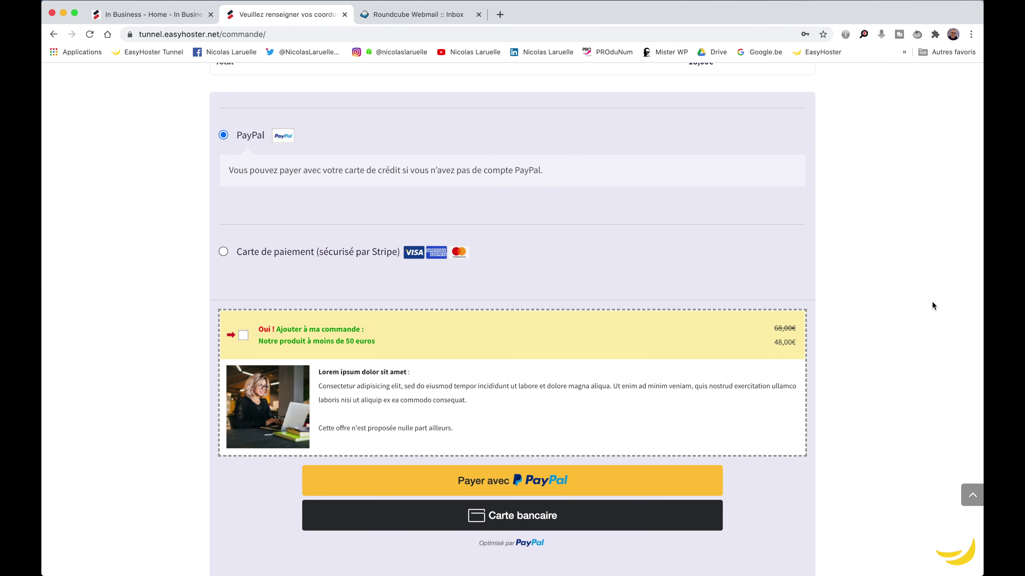
pyautogui.scroll(1, 932, 302)
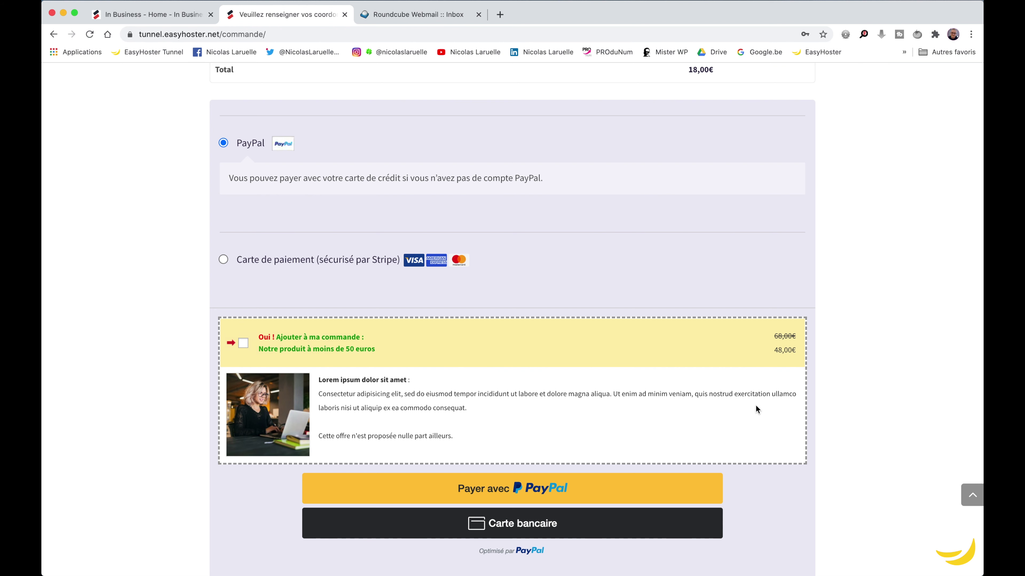
# Add the 48,00€ second product via the upsell checkbox, raising the total to 66,00€.
pyautogui.click(243, 344)
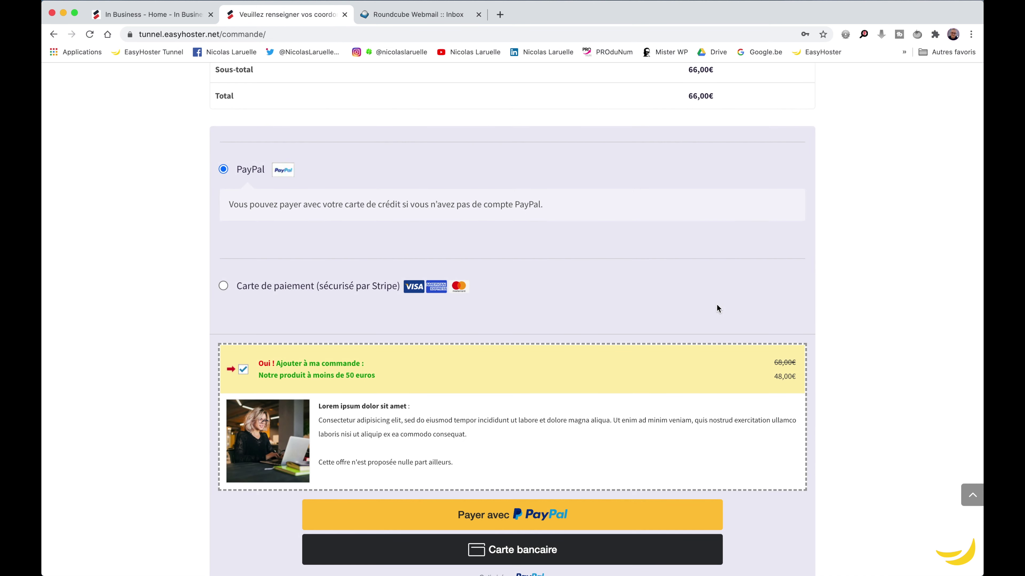
pyautogui.scroll(5, 716, 308)
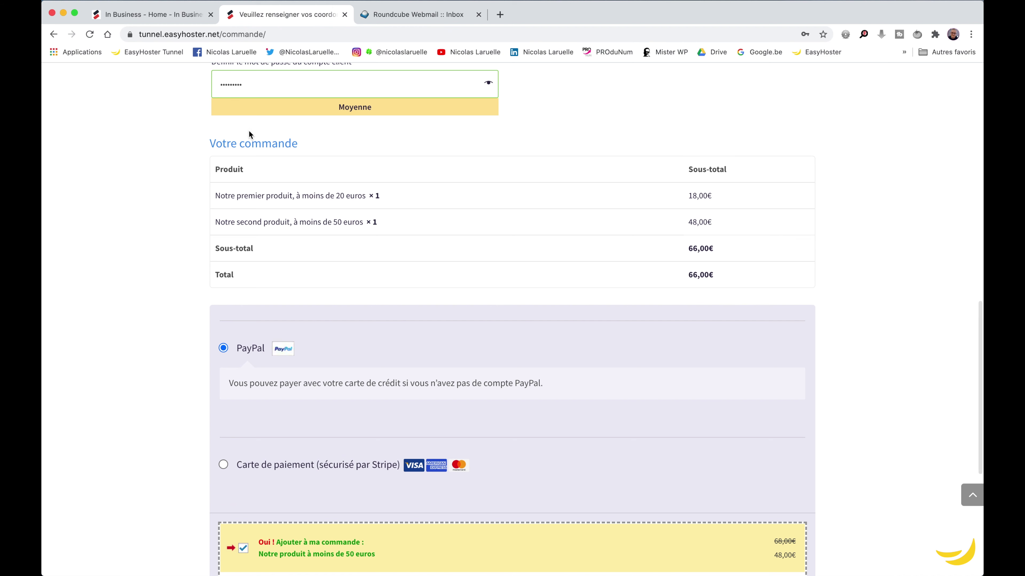
pyautogui.scroll(-1, 645, 140)
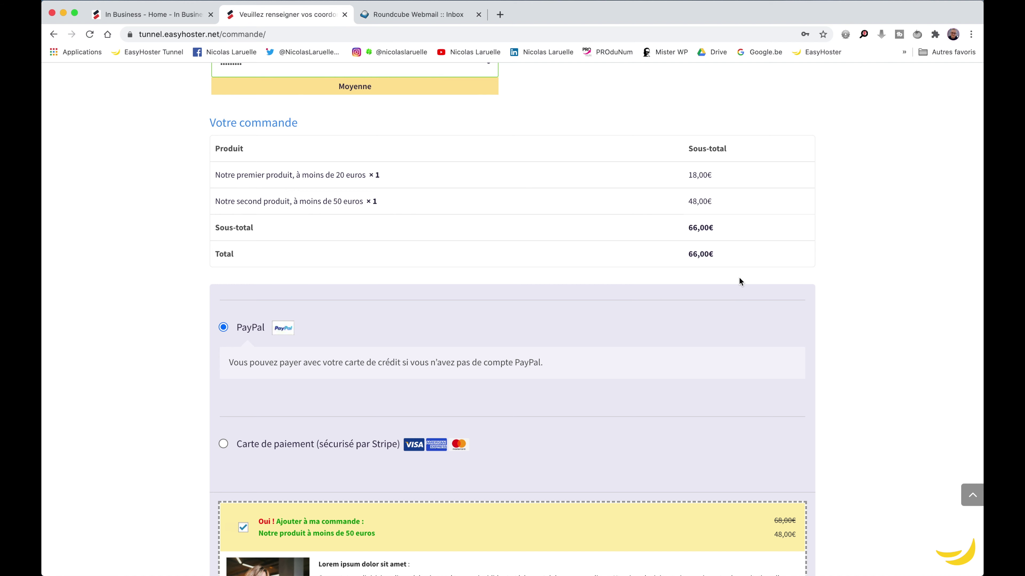
pyautogui.scroll(-3, 740, 280)
pyautogui.scroll(-2, 739, 281)
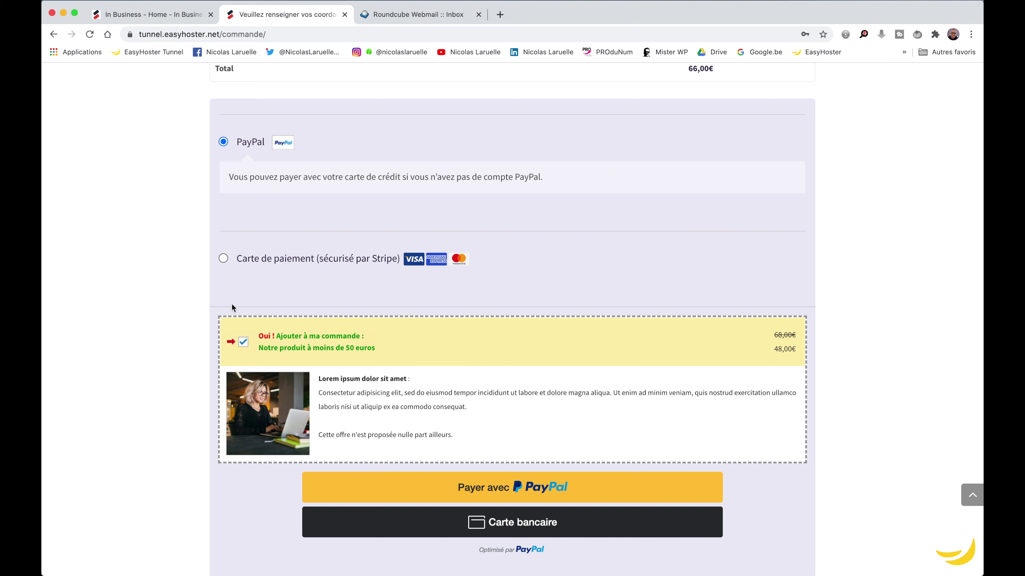
# Remove the upsell product so the order total returns to 18,00€.
pyautogui.click(242, 343)
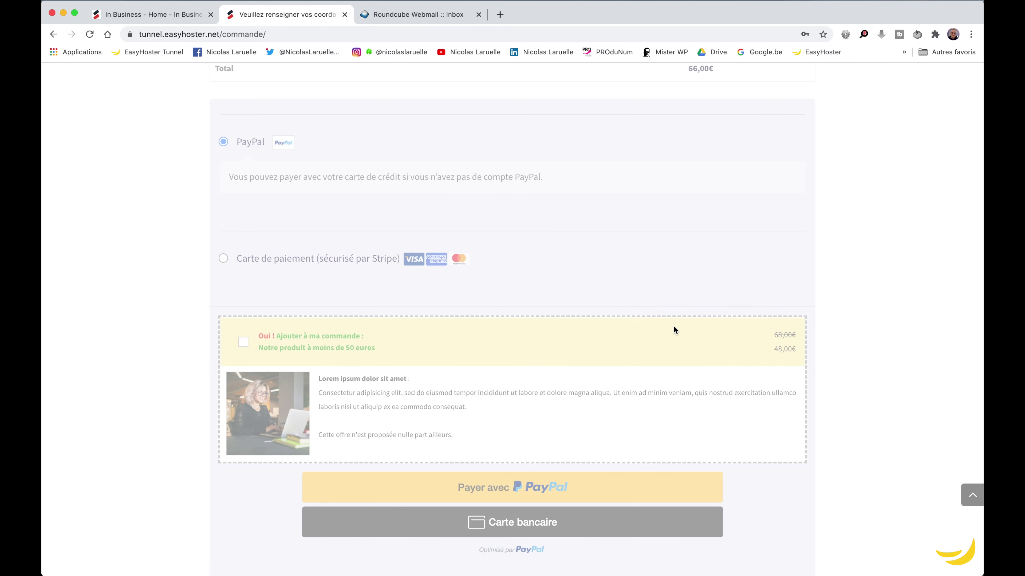
pyautogui.scroll(3, 673, 330)
pyautogui.scroll(2, 674, 330)
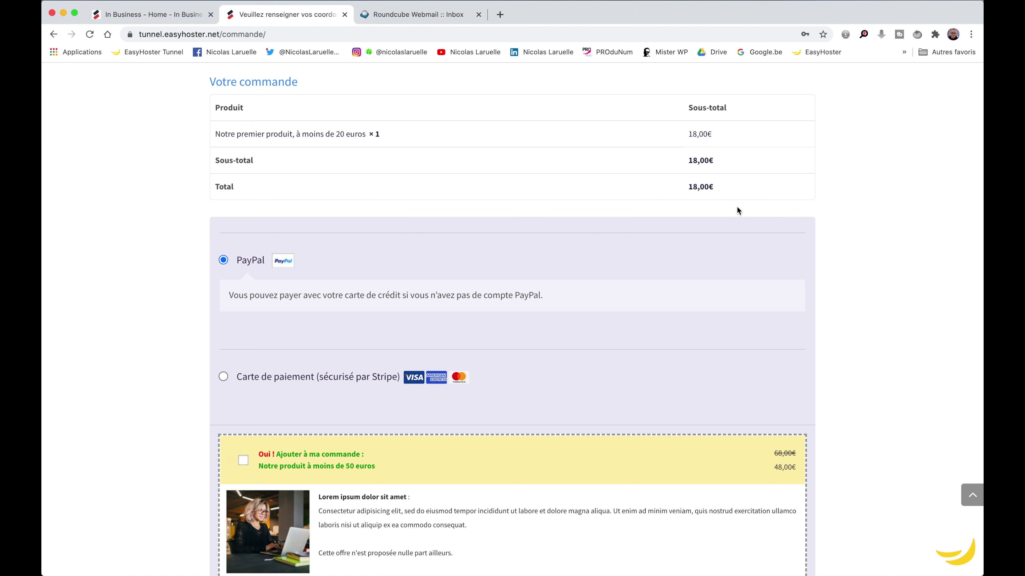
pyautogui.scroll(-3, 737, 208)
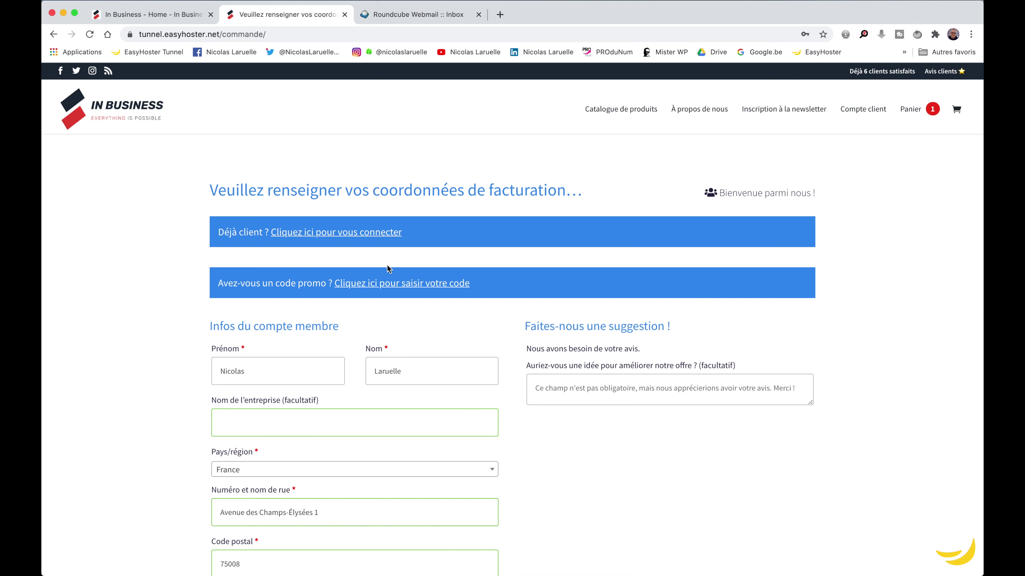
# Enter promo code TUNNEL100 and apply it, bringing the 18,00€ order to 0,00€.
pyautogui.scroll(-5, 612, 459)
pyautogui.scroll(-5, 612, 459)
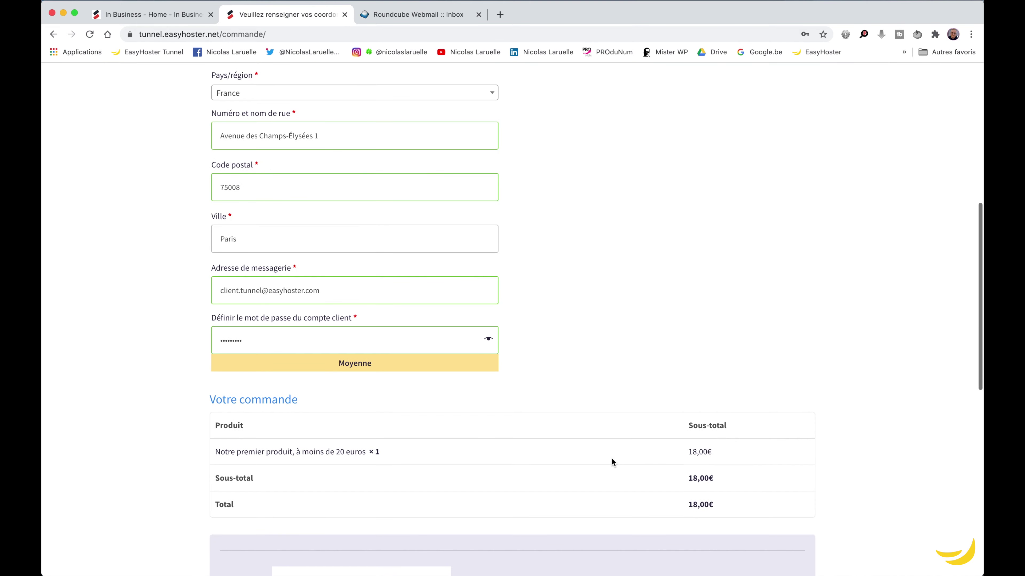
pyautogui.scroll(10, 612, 458)
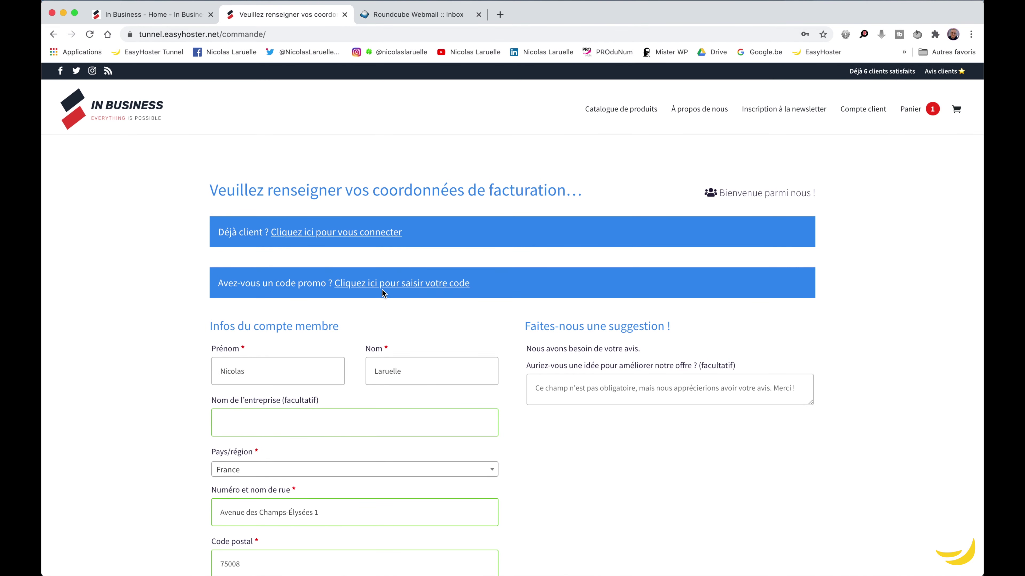
pyautogui.click(382, 287)
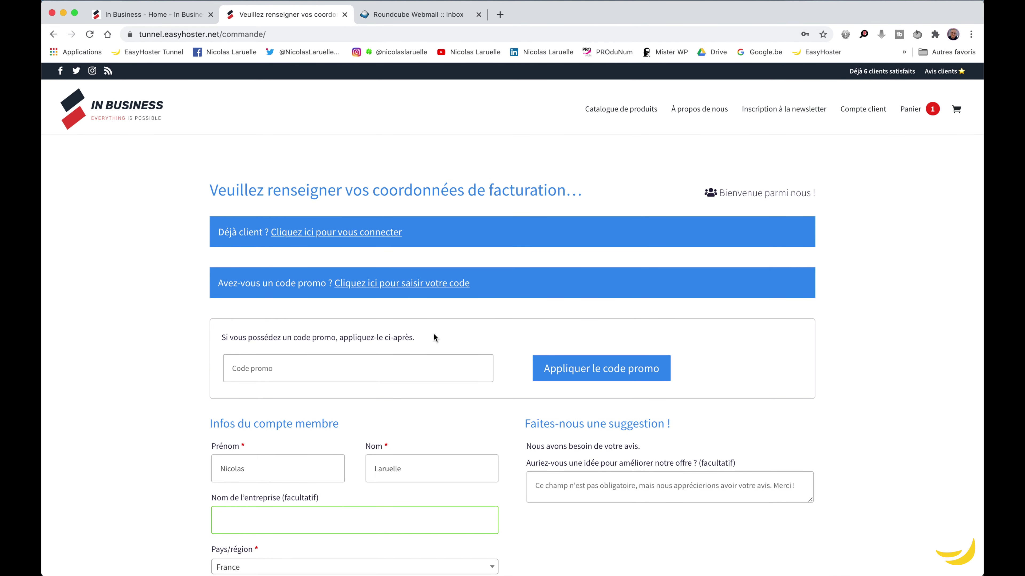
pyautogui.write('TU')
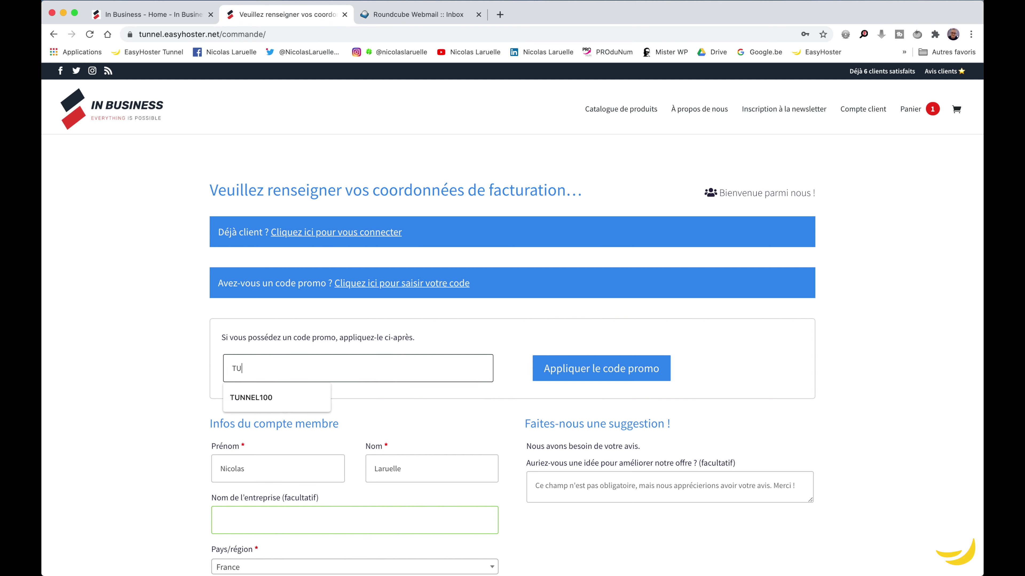
pyautogui.write('NNEL100')
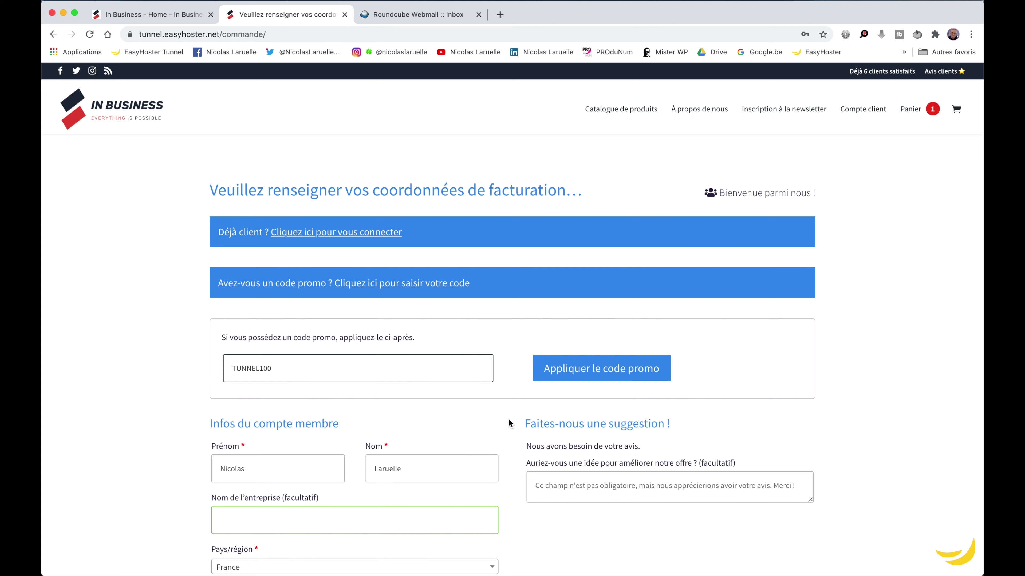
pyautogui.scroll(-5, 509, 419)
pyautogui.scroll(-1, 509, 419)
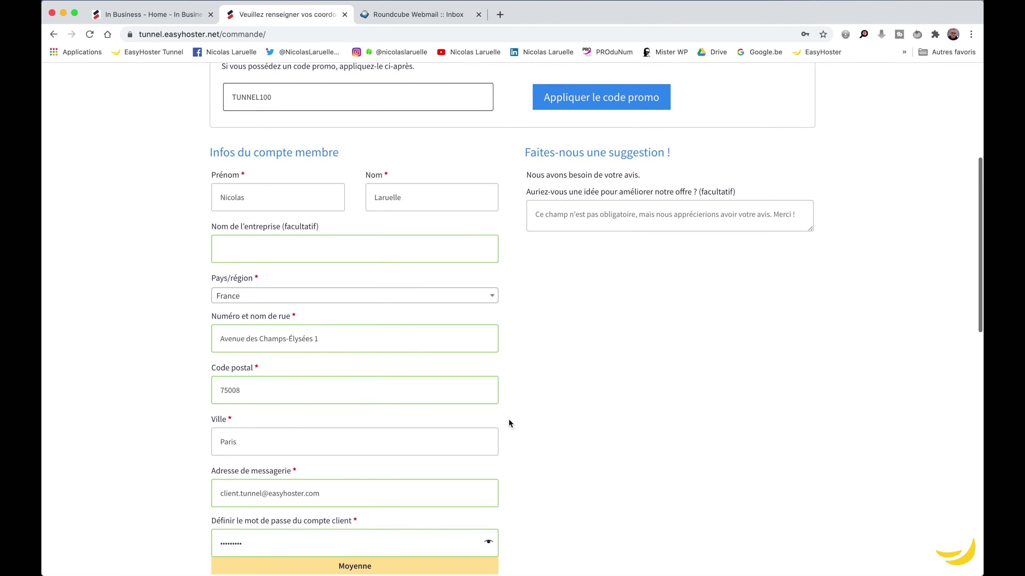
pyautogui.scroll(-4, 508, 419)
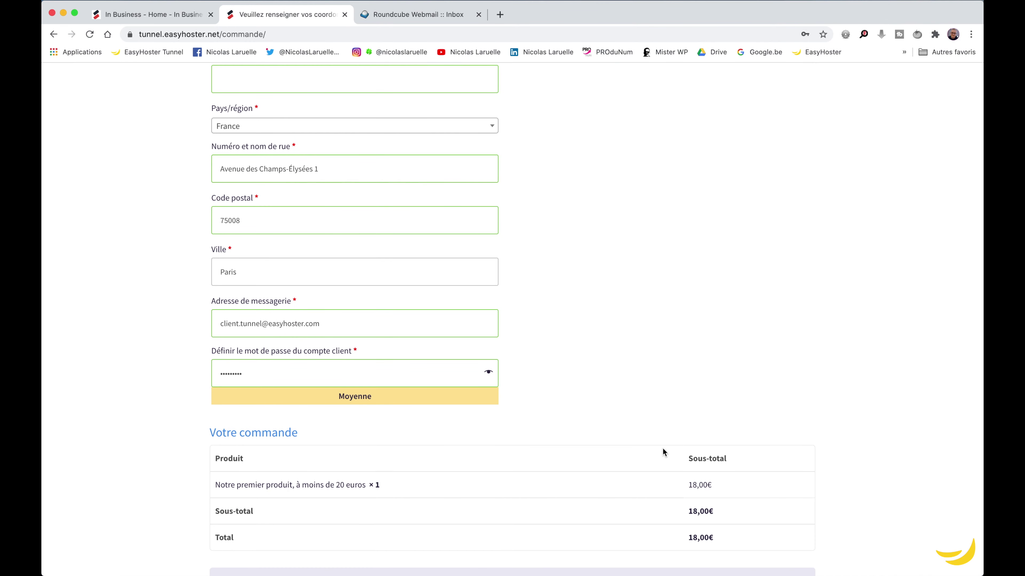
pyautogui.scroll(-3, 746, 448)
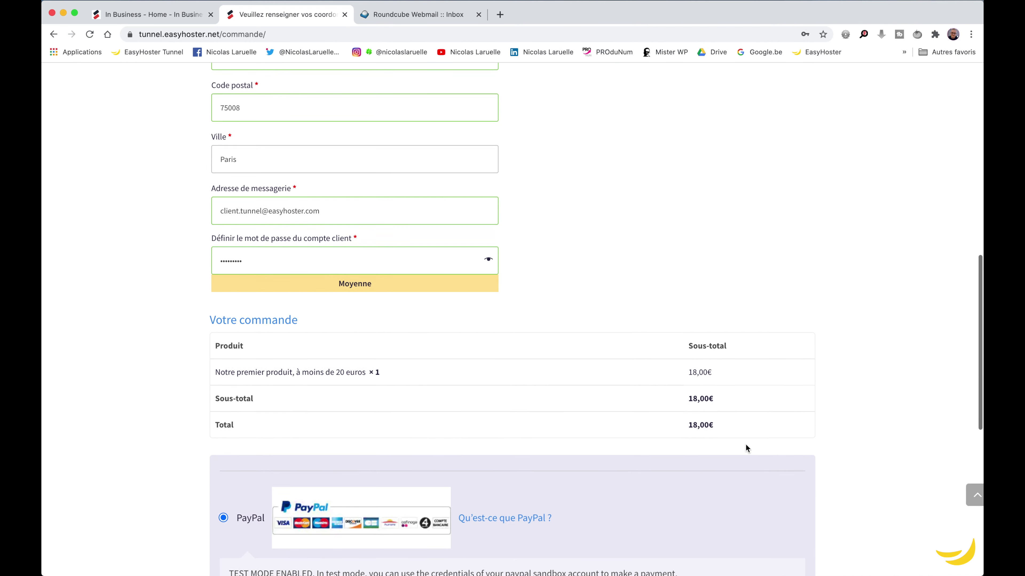
pyautogui.scroll(2, 746, 448)
pyautogui.scroll(1, 746, 445)
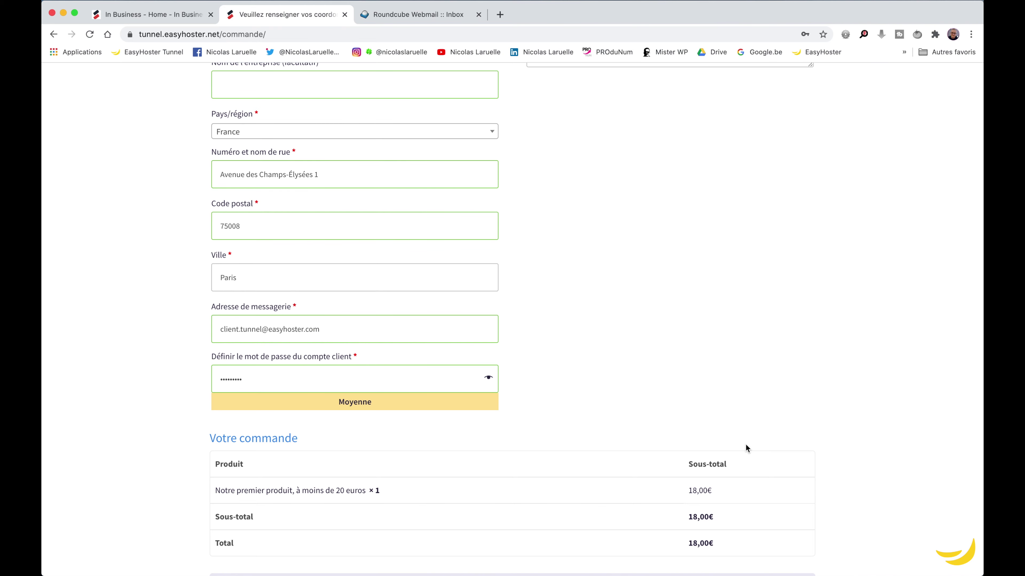
pyautogui.scroll(10, 745, 443)
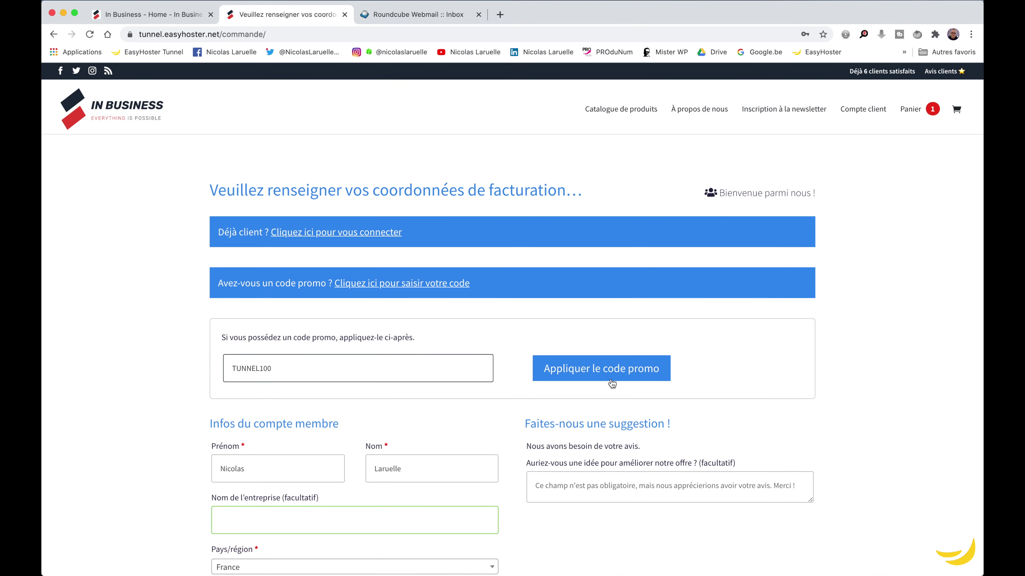
pyautogui.click(593, 377)
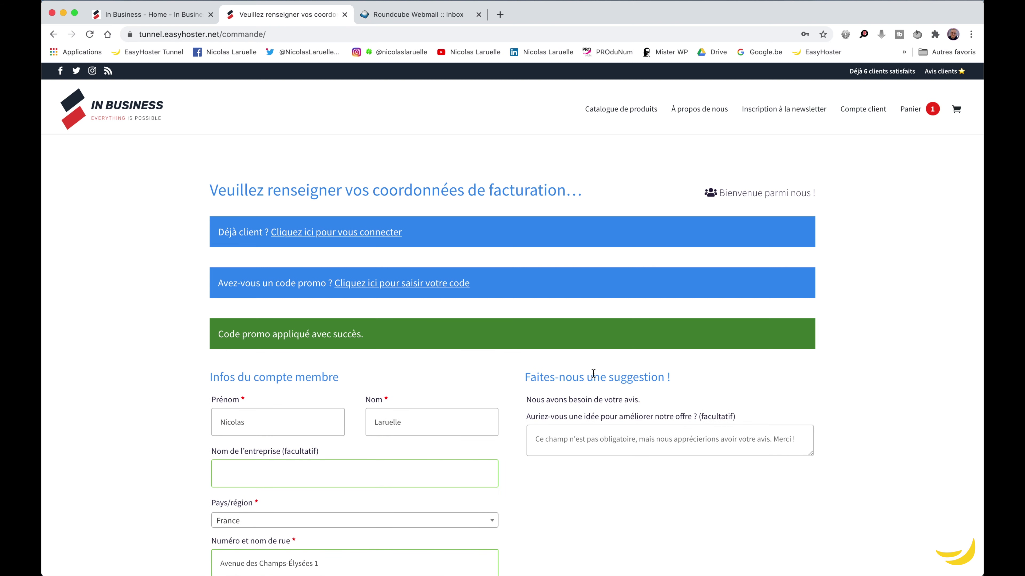
pyautogui.scroll(-10, 593, 373)
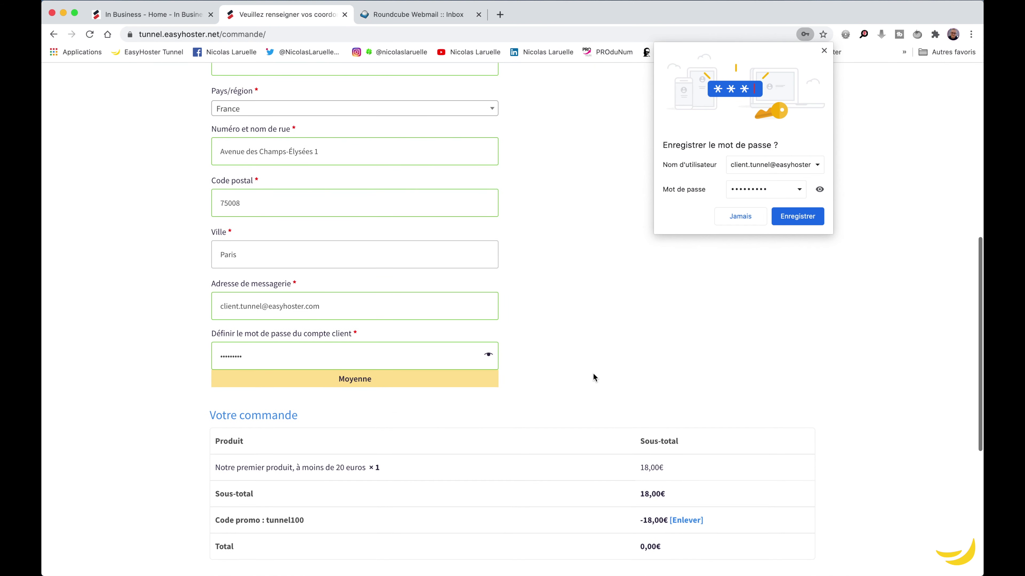
# Dismiss Chrome's save-password popup and check the 0,00€ order with the 48,00€ add-on unticked.
pyautogui.click(824, 52)
pyautogui.scroll(-3, 699, 383)
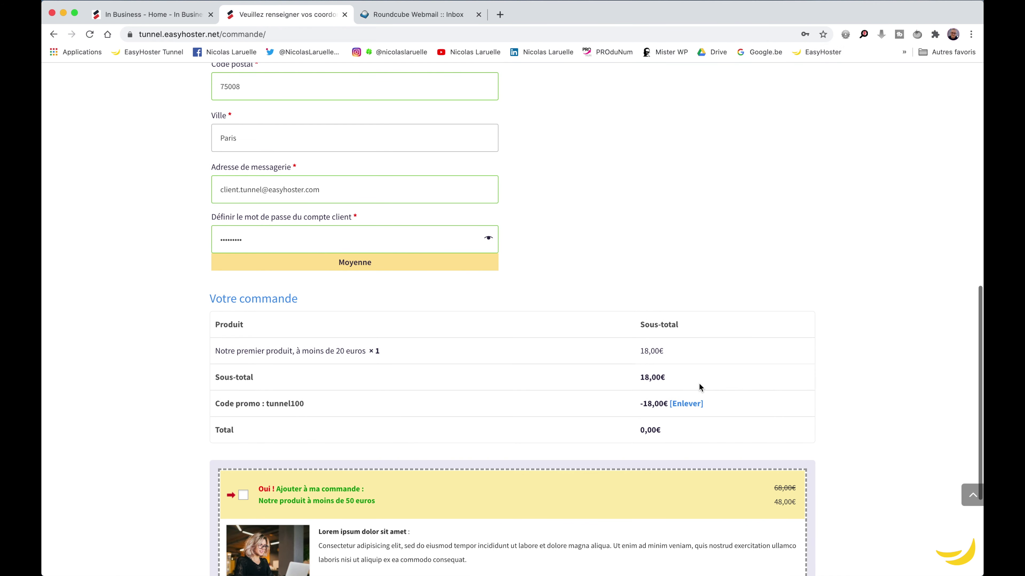
pyautogui.scroll(-2, 699, 386)
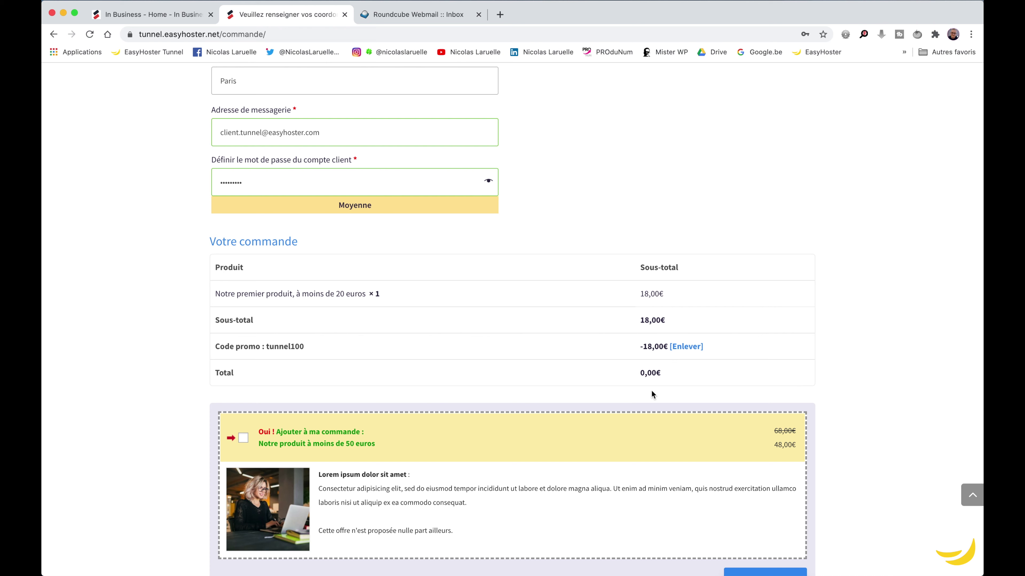
pyautogui.scroll(-3, 657, 388)
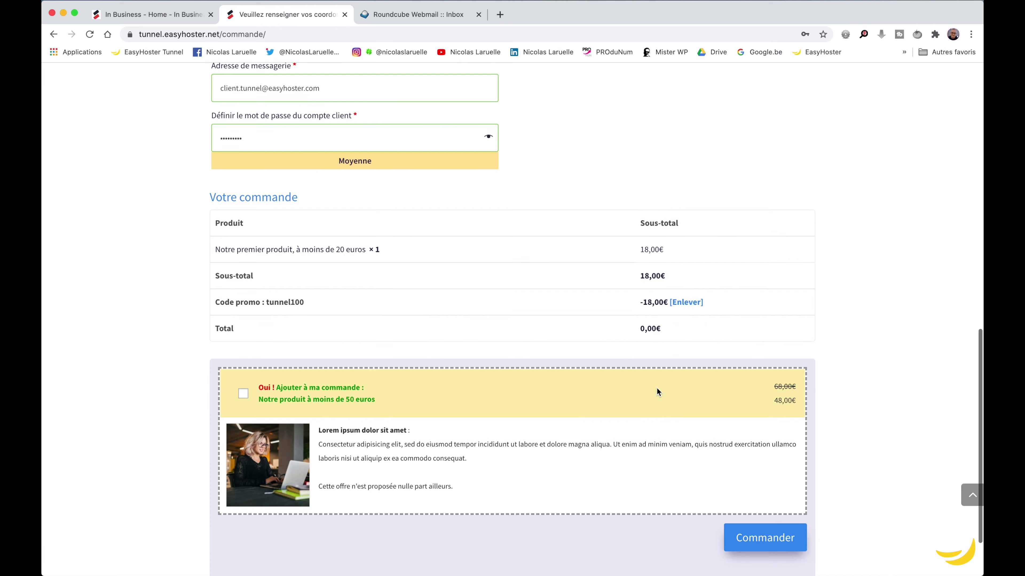
pyautogui.scroll(3, 656, 388)
pyautogui.scroll(-2, 657, 387)
pyautogui.scroll(-1, 657, 388)
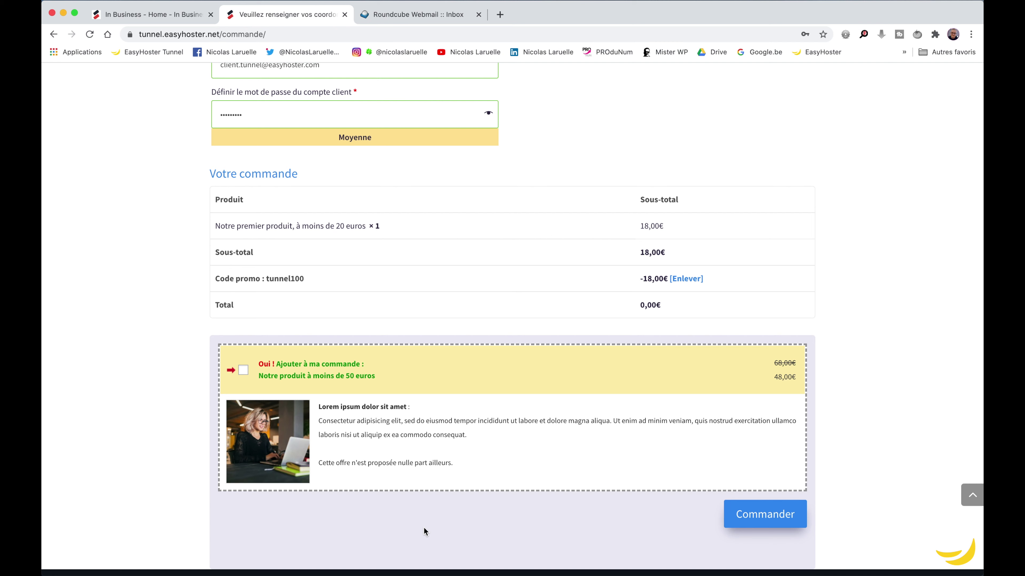
# Submit the order with Commander and reach the 38,00€ special offer for the second product.
pyautogui.click(773, 521)
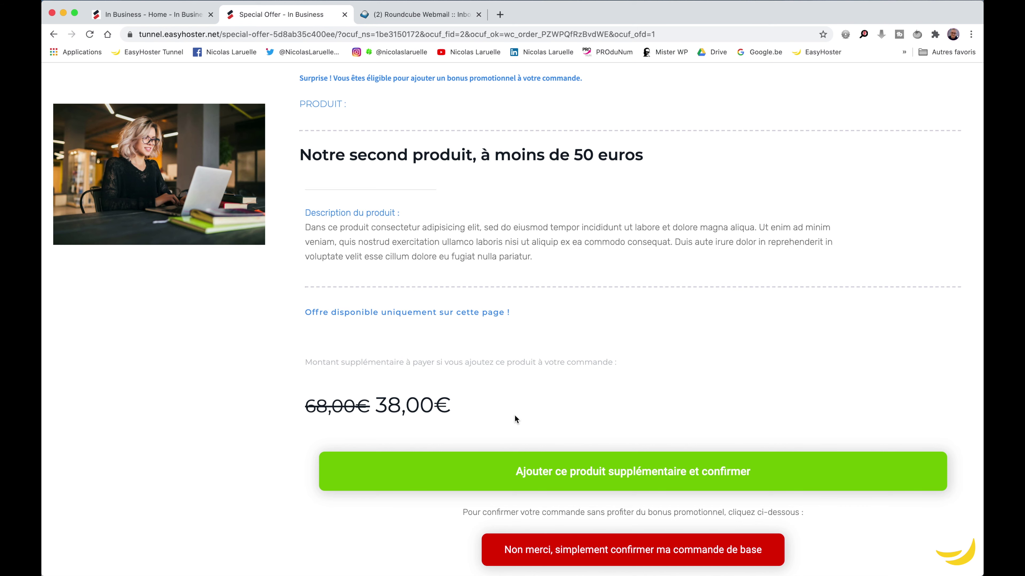
pyautogui.scroll(-1, 464, 477)
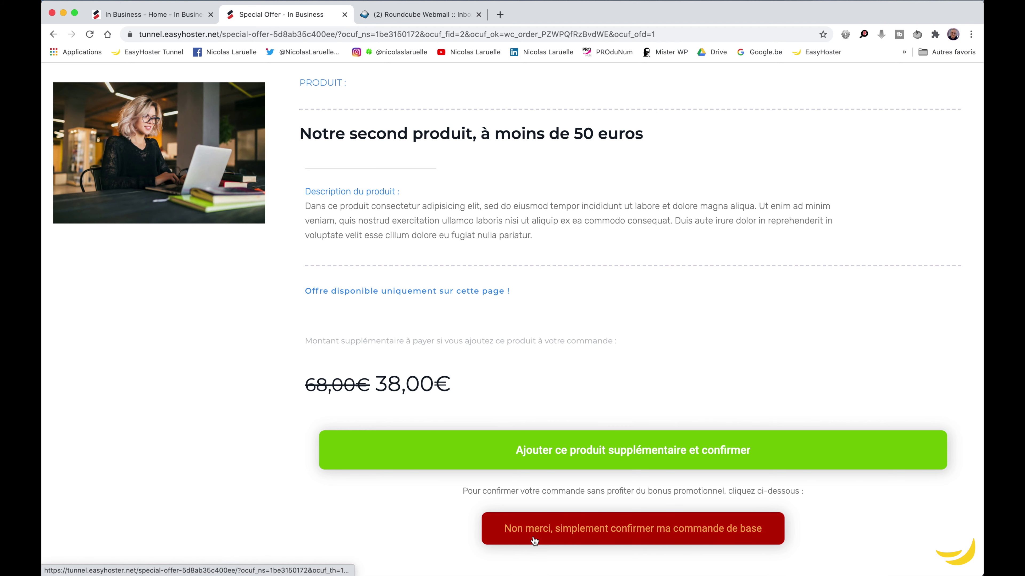
# Decline the 38,00€ upsell and review the thank-you page's 18,00€ PayPal total, invoice and downloads.
pyautogui.click(506, 537)
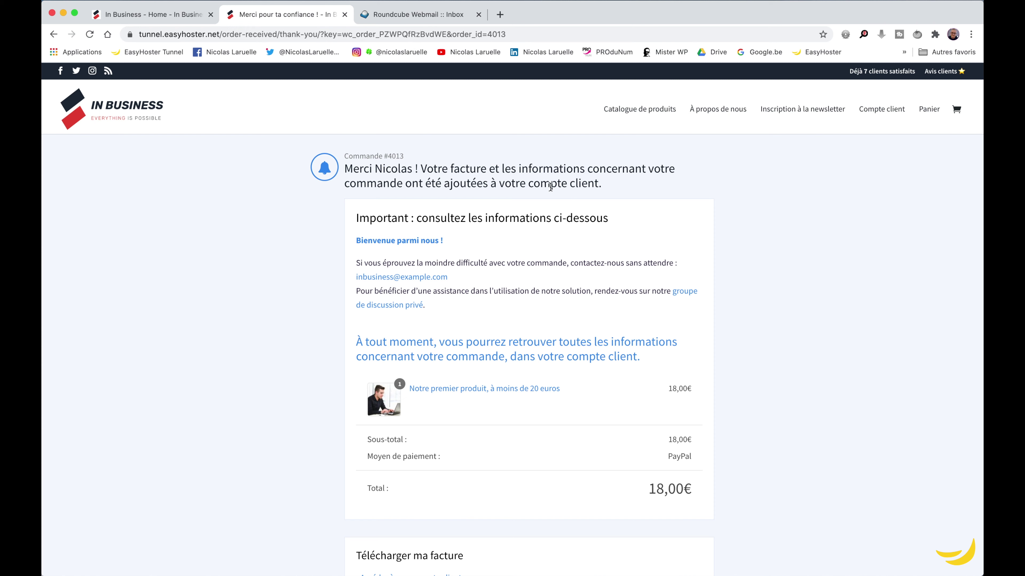
pyautogui.moveTo(607, 191); pyautogui.dragTo(423, 165)
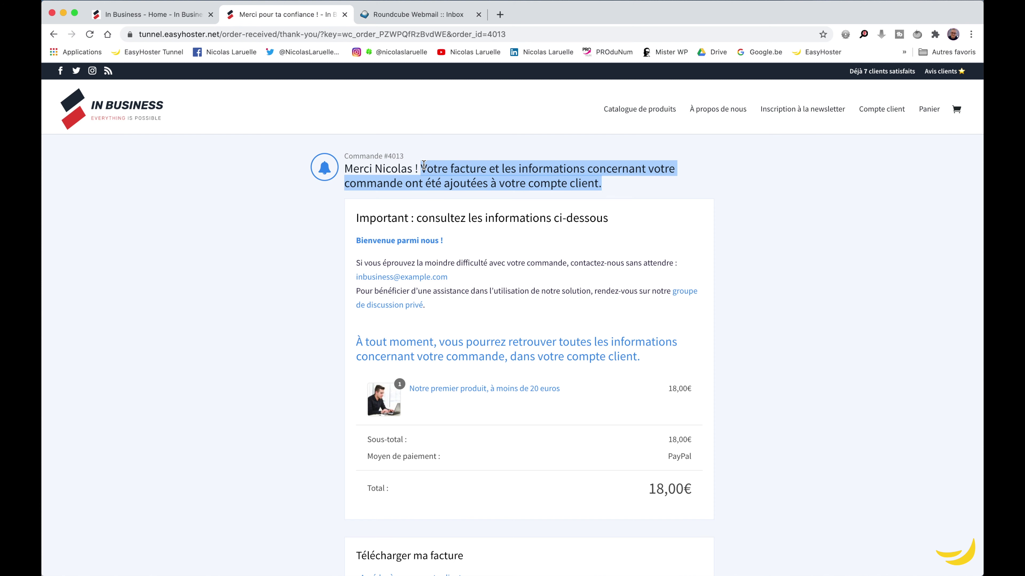
pyautogui.click(636, 190)
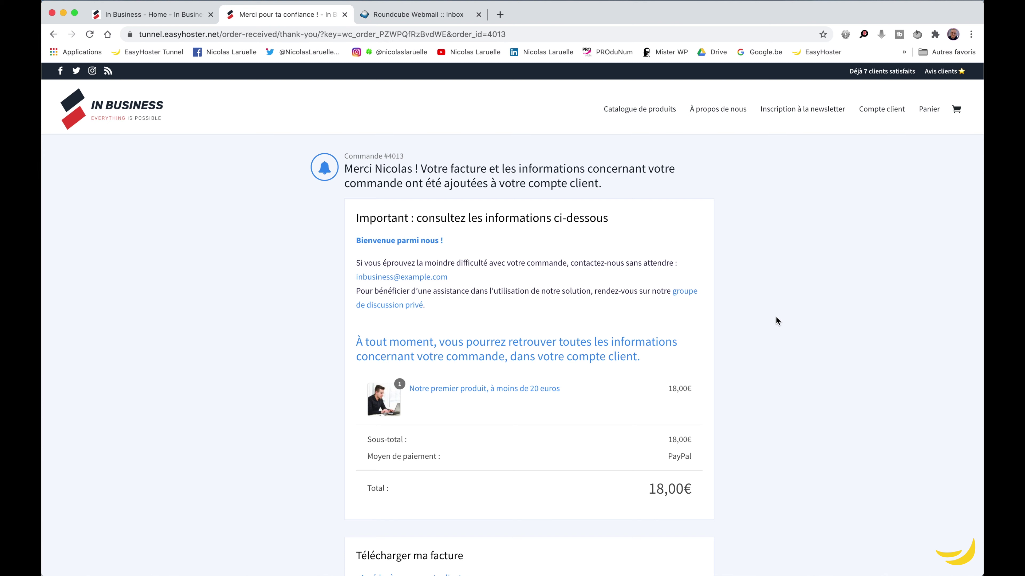
pyautogui.scroll(-5, 737, 407)
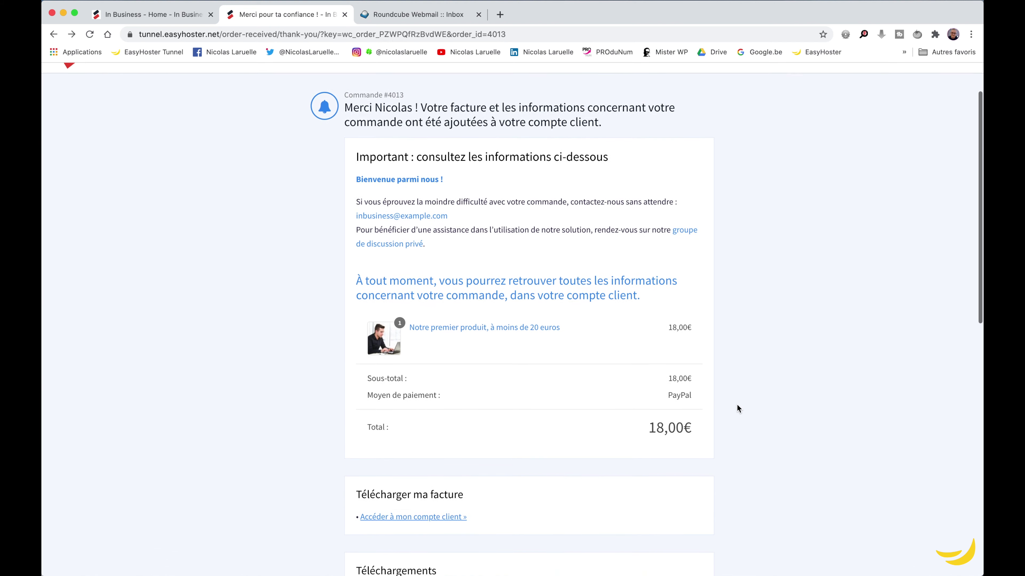
pyautogui.scroll(-3, 737, 409)
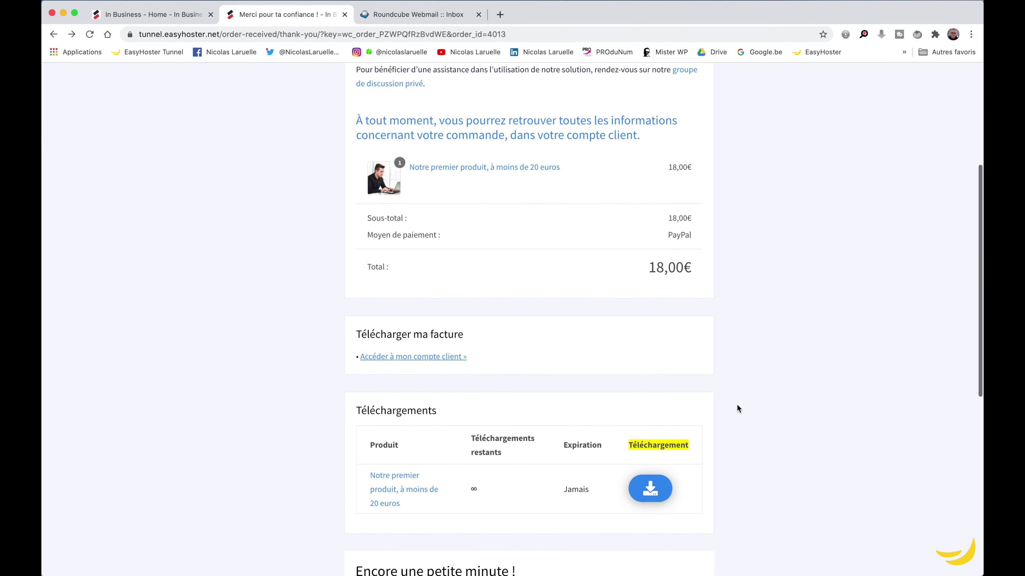
pyautogui.scroll(-2, 736, 408)
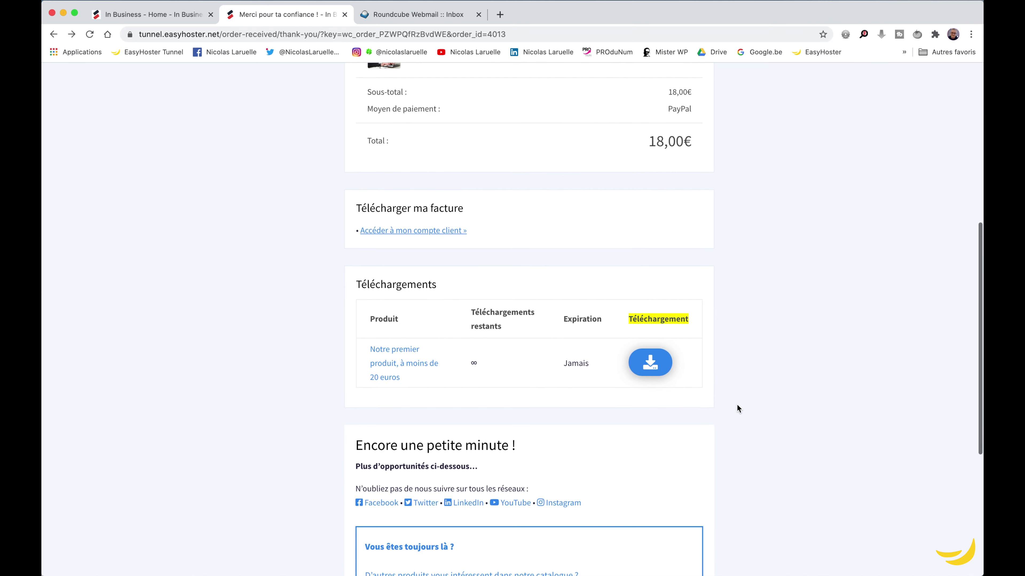
pyautogui.scroll(2, 736, 409)
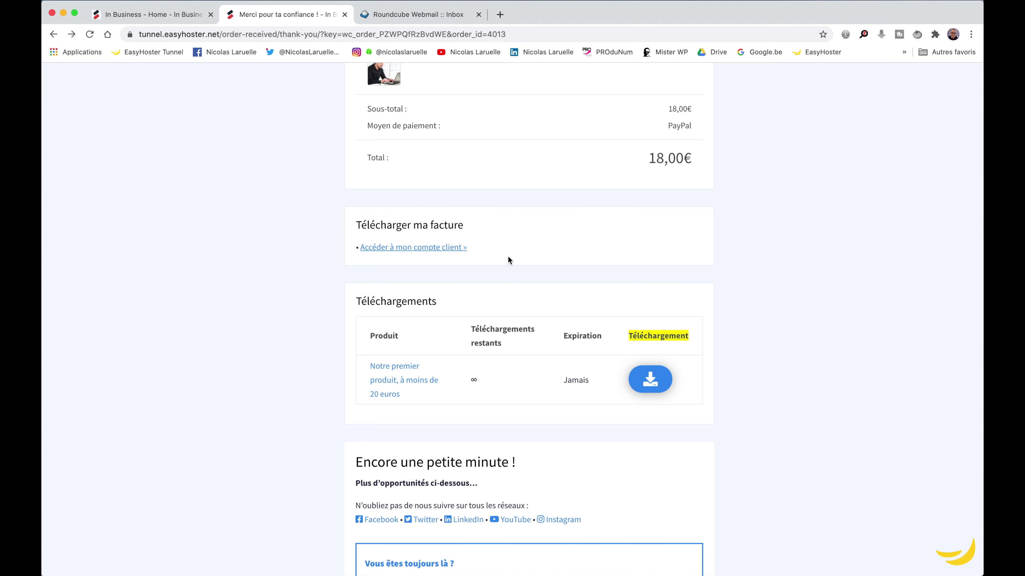
pyautogui.click(416, 15)
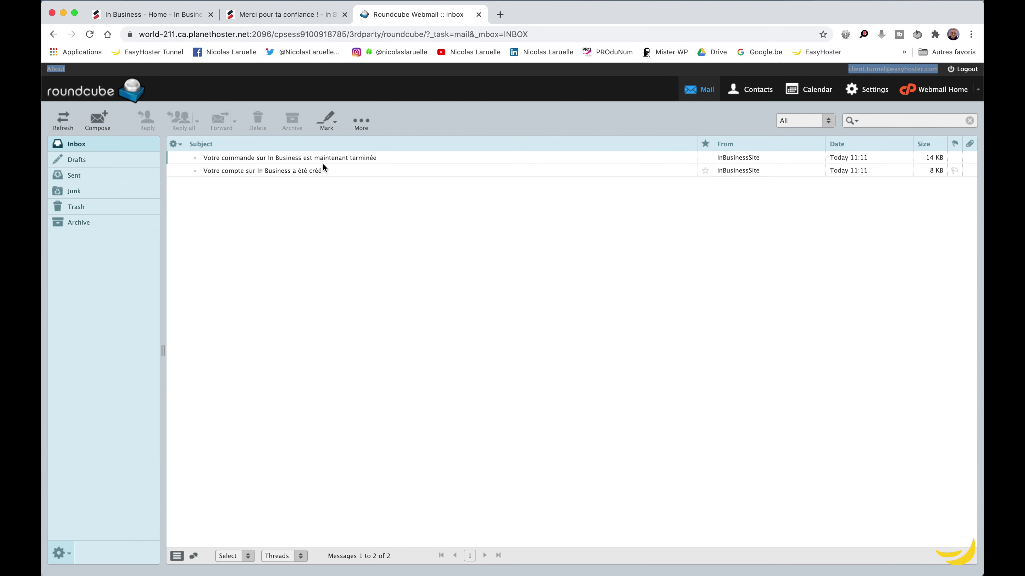
pyautogui.click(279, 15)
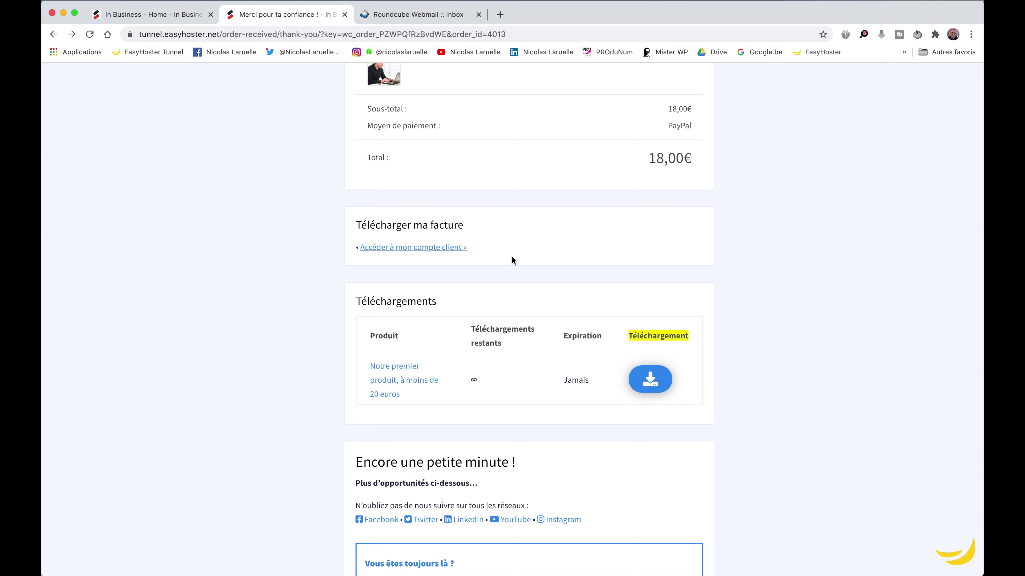
# Download the product and read EasyHoster-Tunnel-PDF-exemple-pyj2lq.pdf in Chrome's PDF viewer.
pyautogui.scroll(-5, 512, 258)
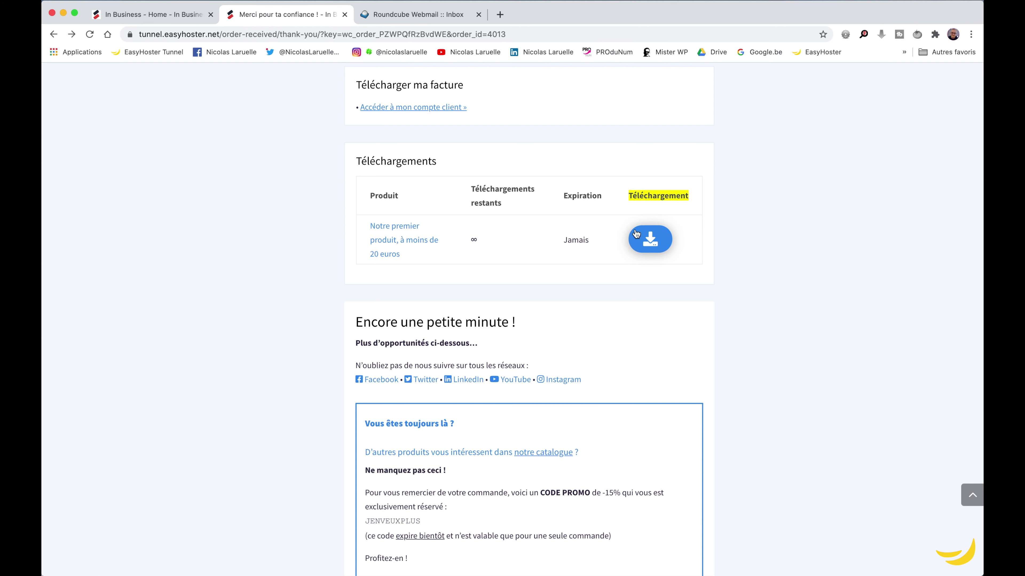
pyautogui.click(653, 247)
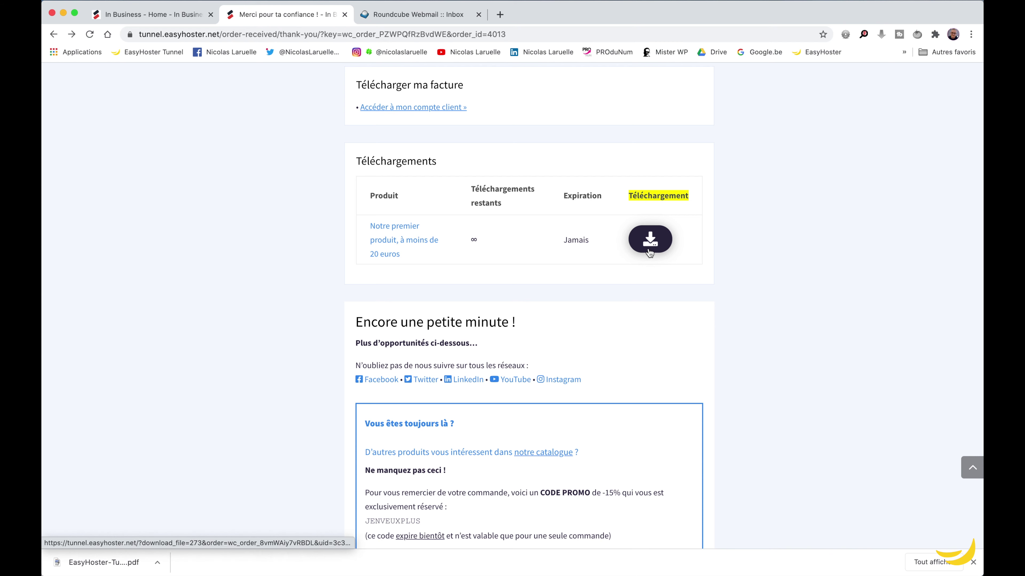
pyautogui.click(93, 565)
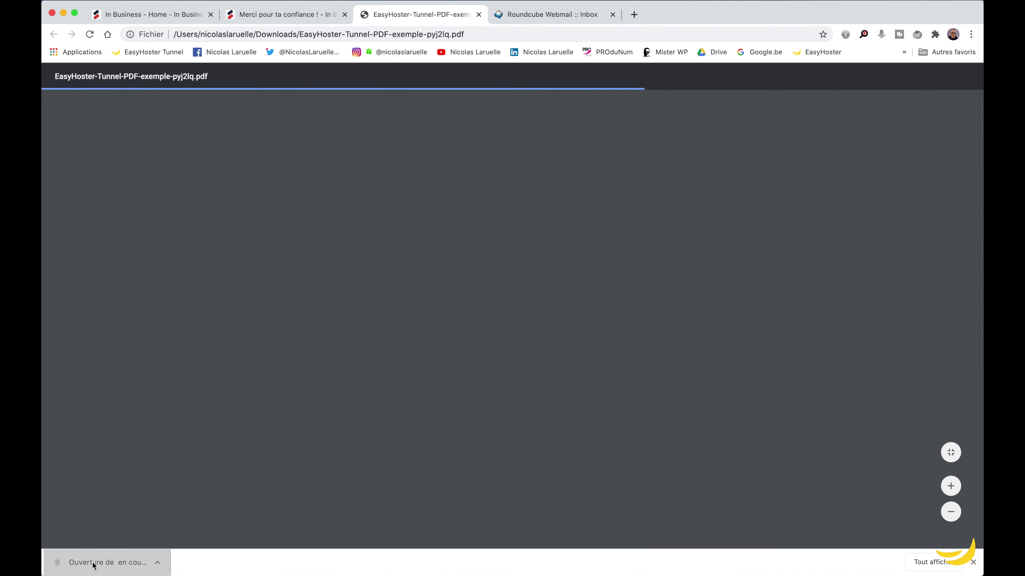
pyautogui.scroll(-3, 496, 311)
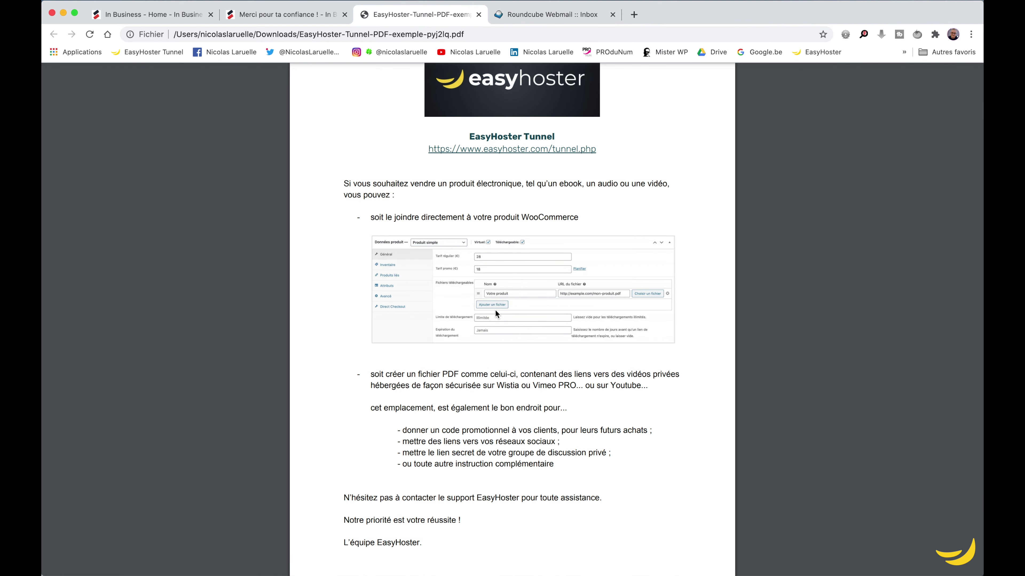
pyautogui.scroll(-2, 495, 311)
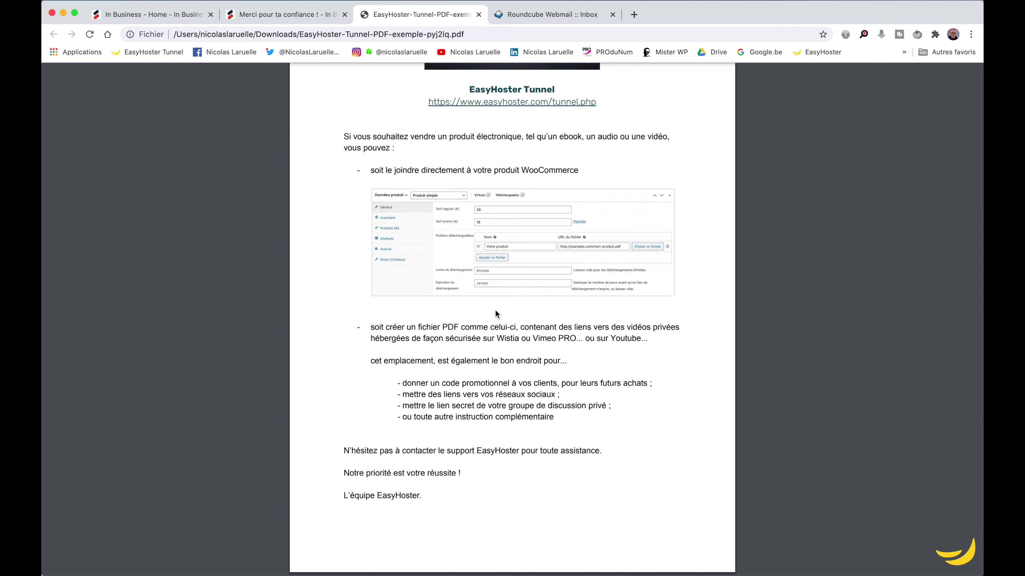
pyautogui.scroll(2, 495, 311)
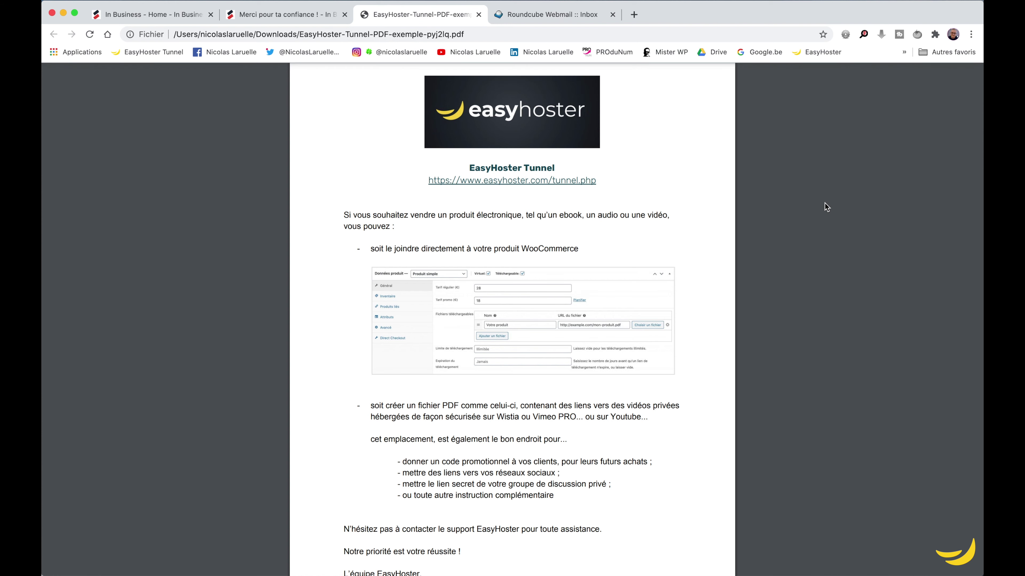
pyautogui.scroll(-2, 826, 206)
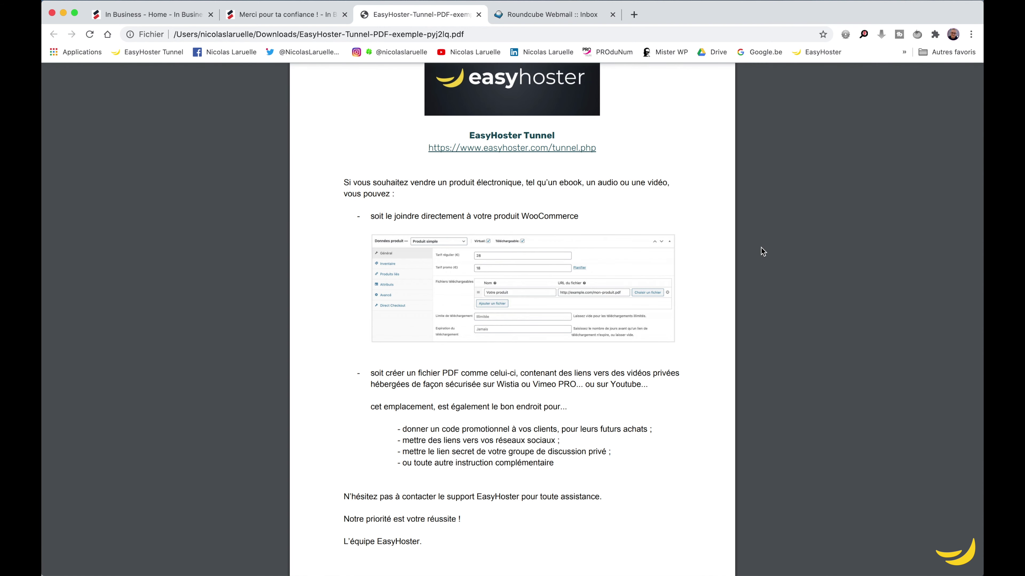
# Return to the 'Merci pour ta confiance' tab and scroll down to the -15% JENVEUXPLUS code.
pyautogui.click(266, 16)
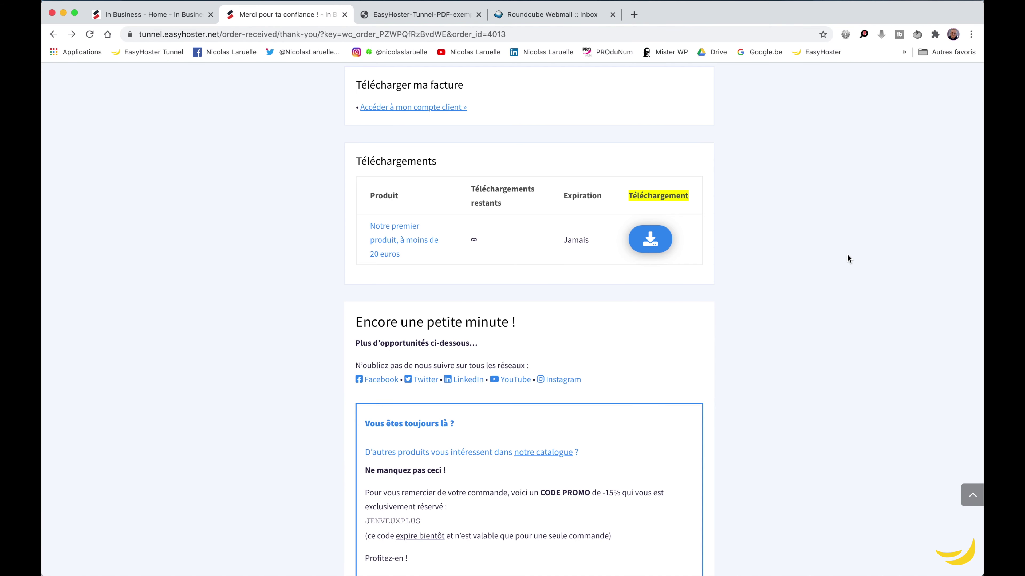
pyautogui.scroll(5, 847, 255)
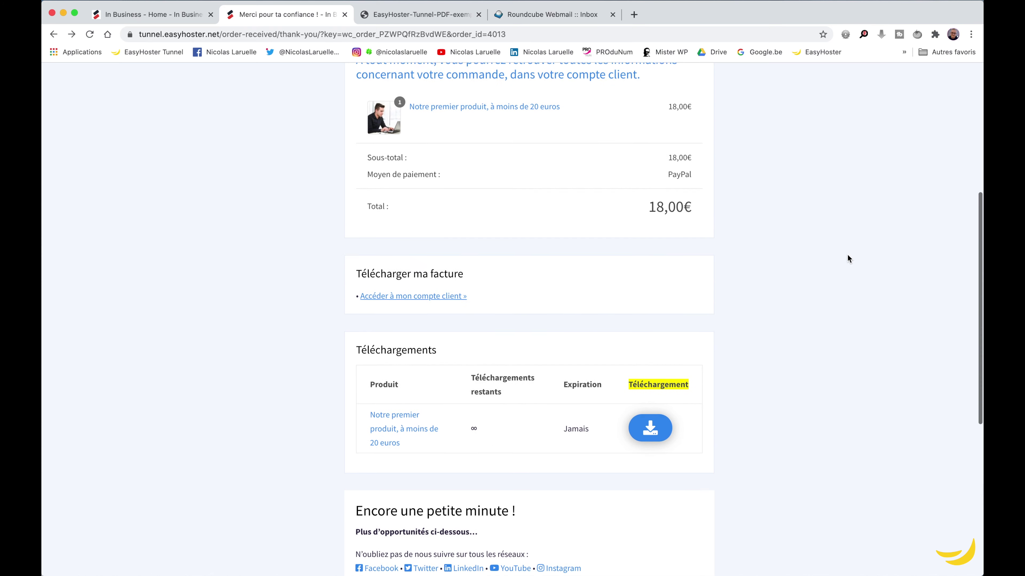
pyautogui.scroll(1, 847, 259)
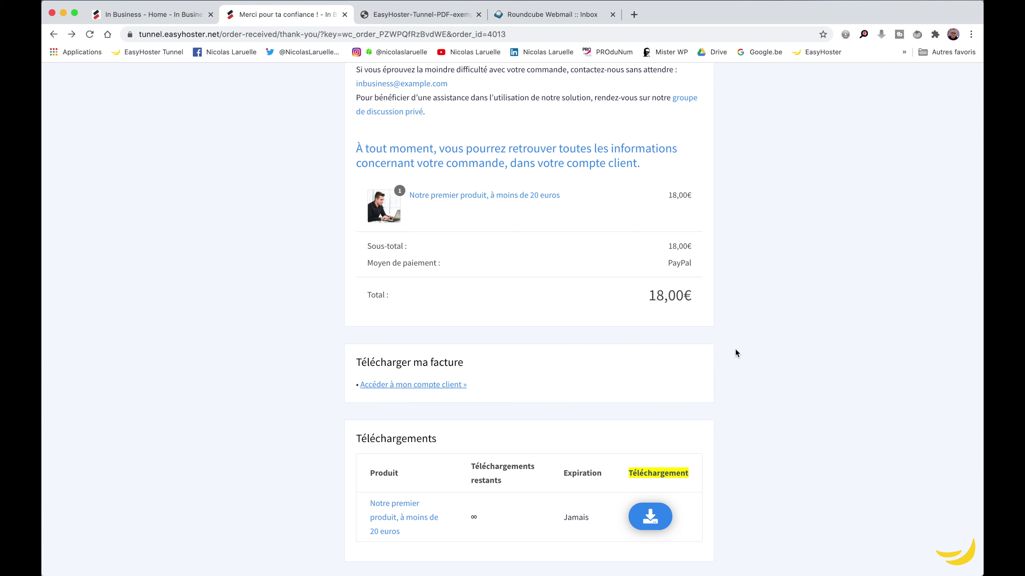
pyautogui.scroll(-5, 736, 349)
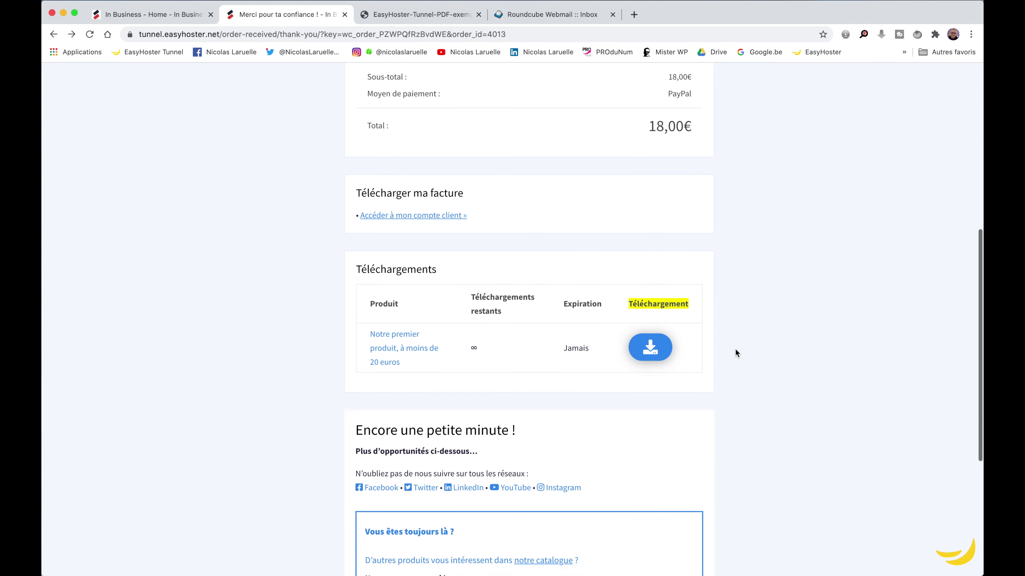
pyautogui.scroll(-3, 735, 354)
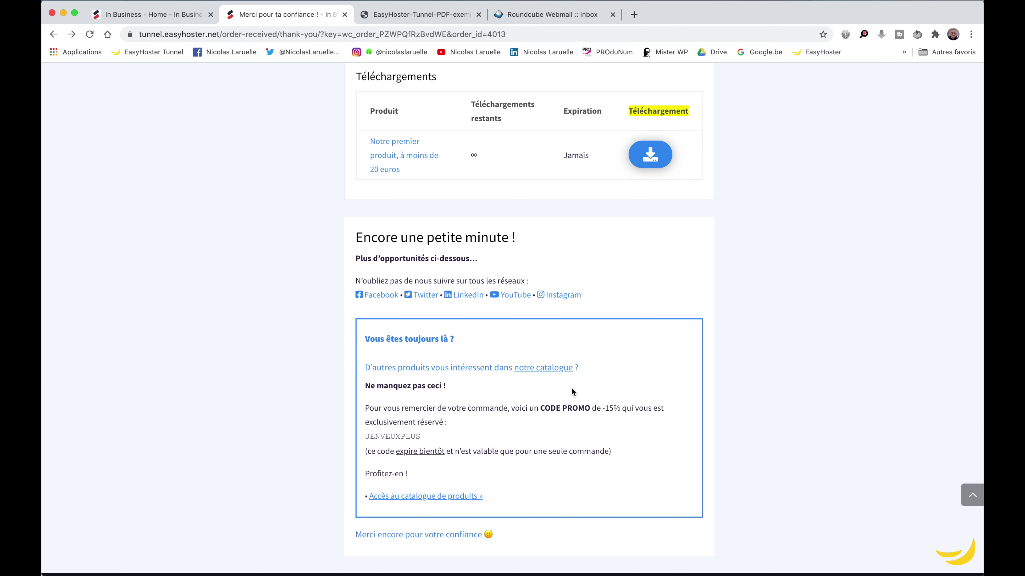
# Bring 'Le tunnel de vente ultime.png' forward in Preview and scroll up to SEMAINE 2.
pyautogui.click(471, 560)
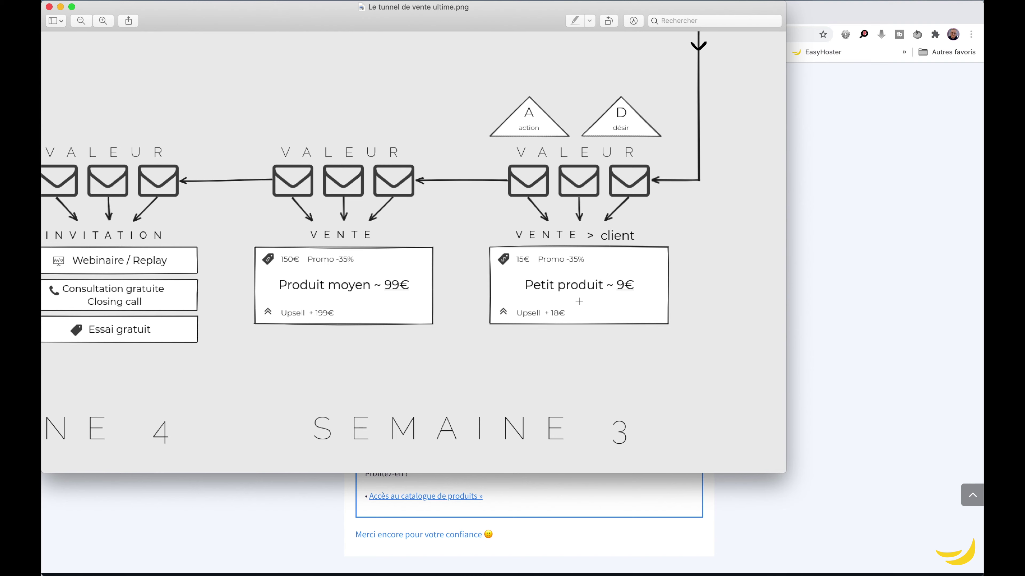
pyautogui.scroll(10, 579, 301)
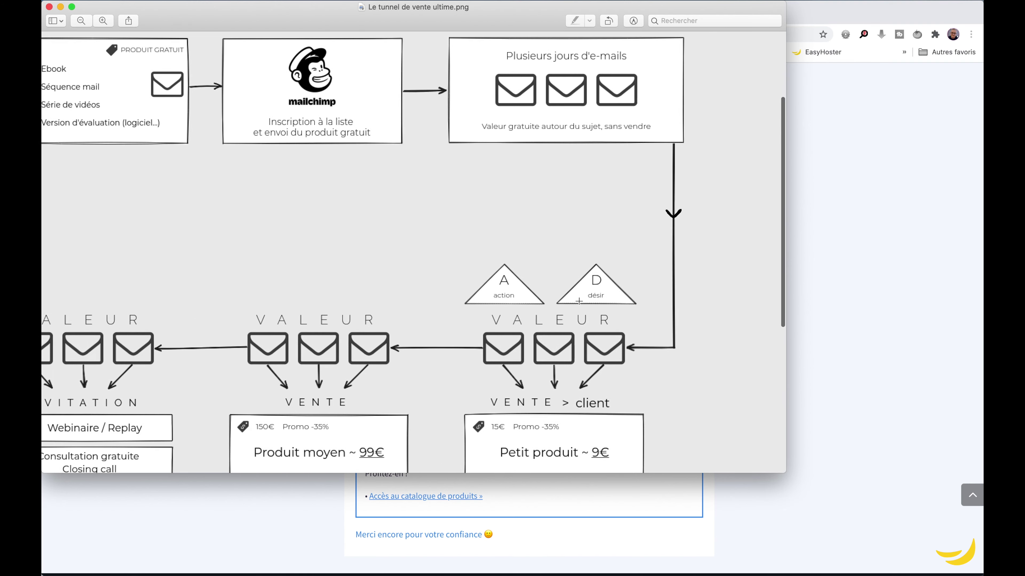
pyautogui.scroll(2, 578, 301)
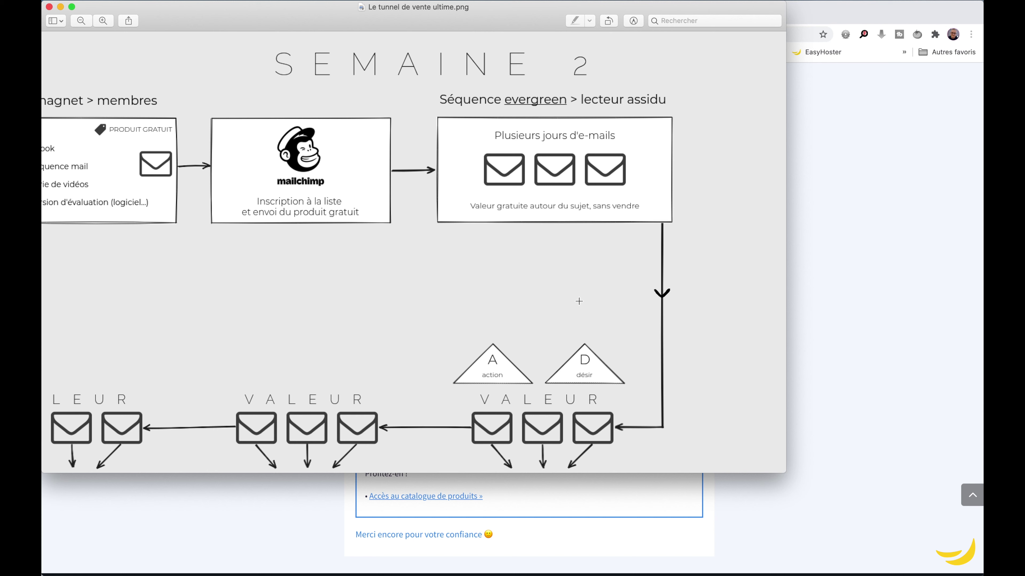
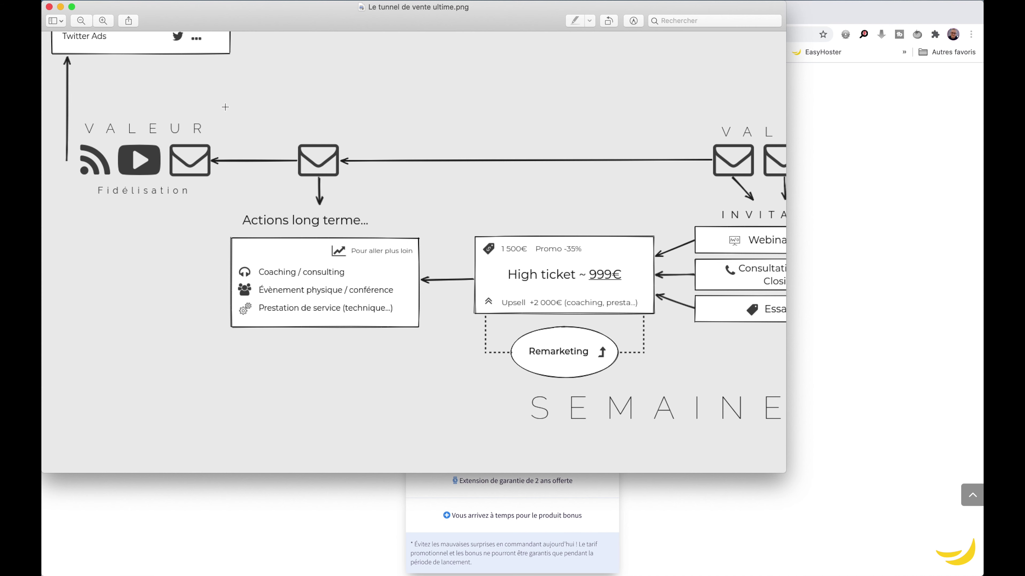
# Return to the product sales page in the browser and scroll through it.
pyautogui.scroll(1, 705, 457)
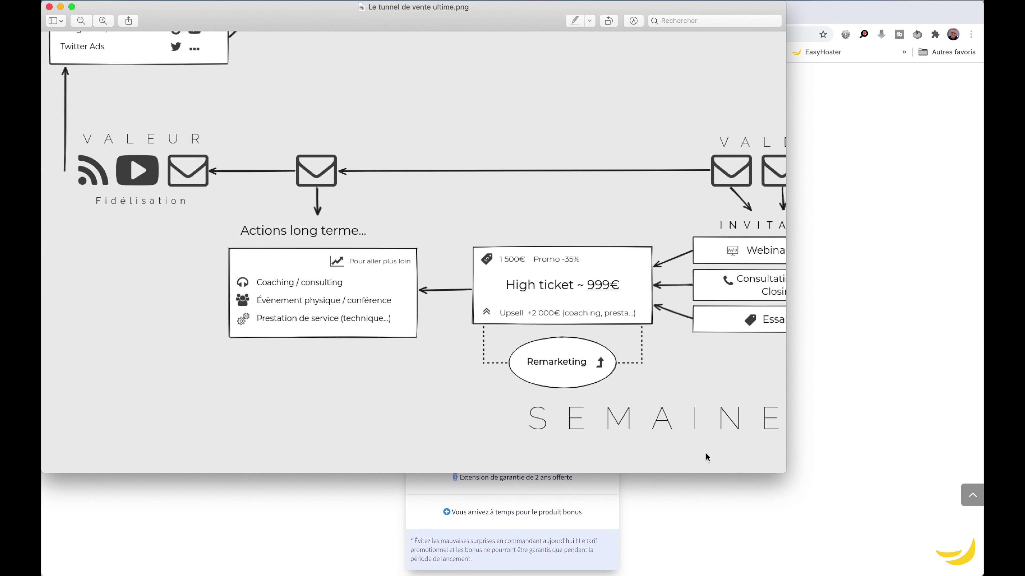
pyautogui.click(738, 500)
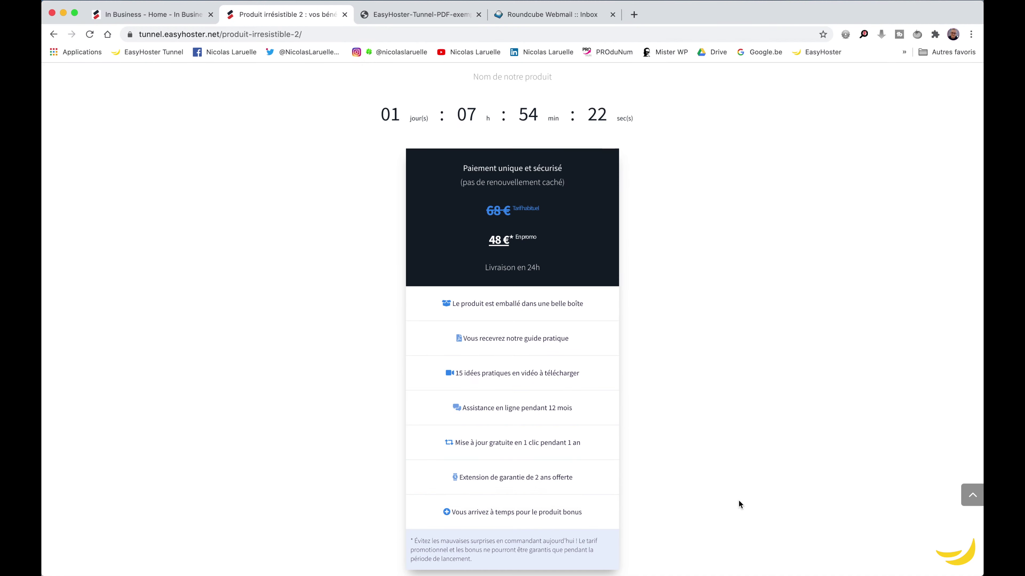
pyautogui.scroll(20, 650, 394)
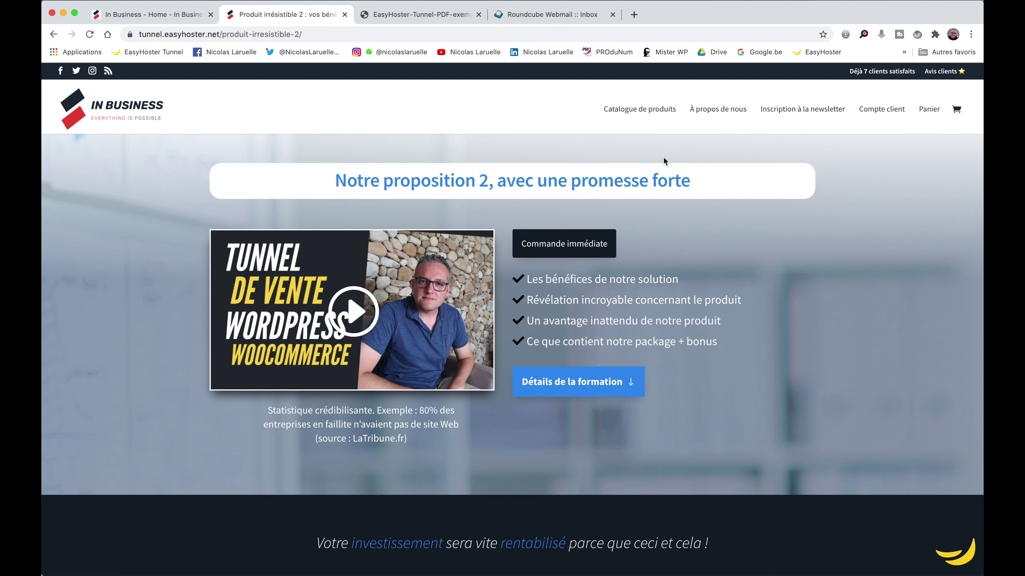
pyautogui.scroll(-1, 722, 165)
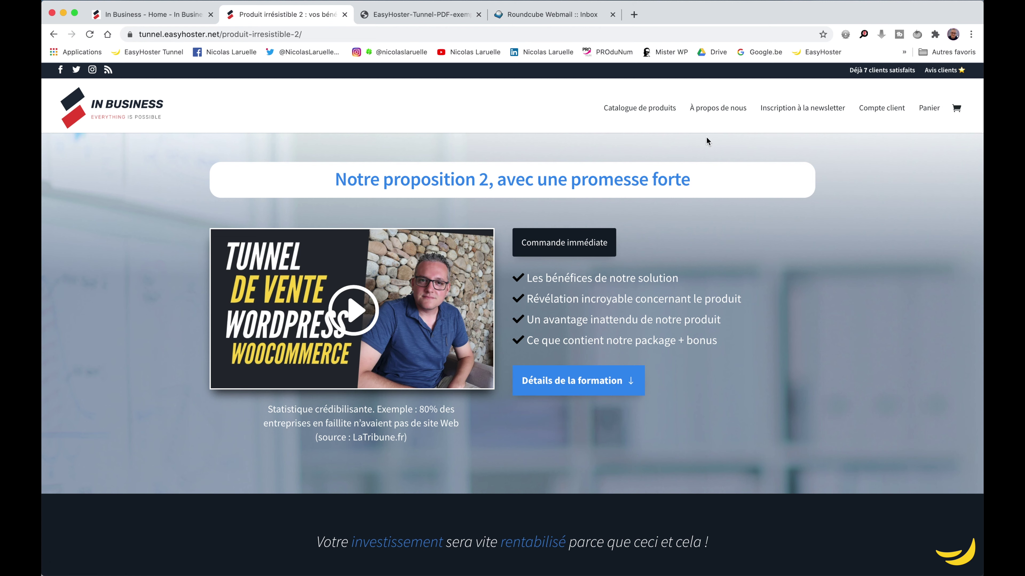
pyautogui.scroll(1, 707, 137)
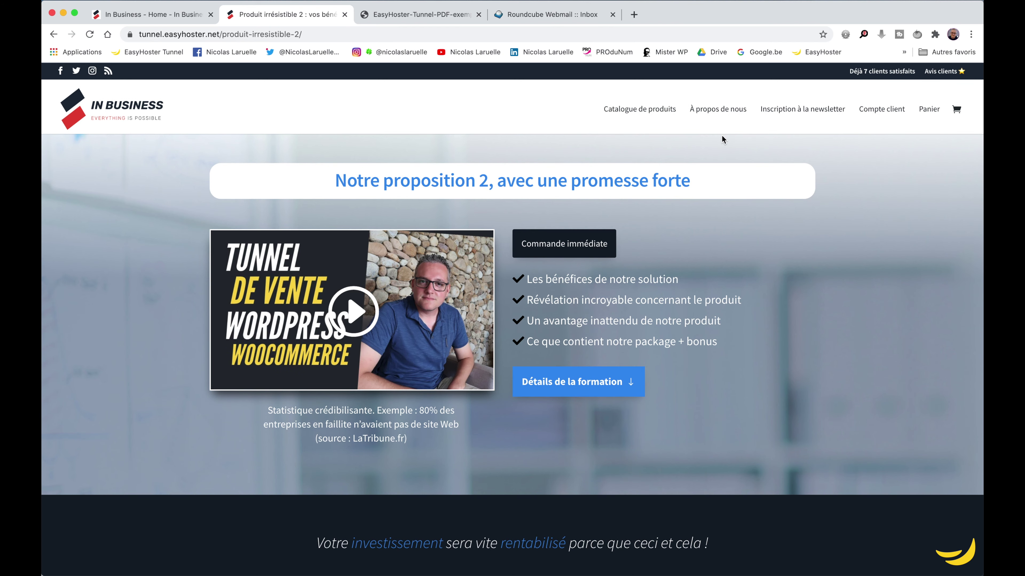
# Look over the example EasyHoster PDF, close its tab, and switch to Roundcube Webmail.
pyautogui.click(417, 17)
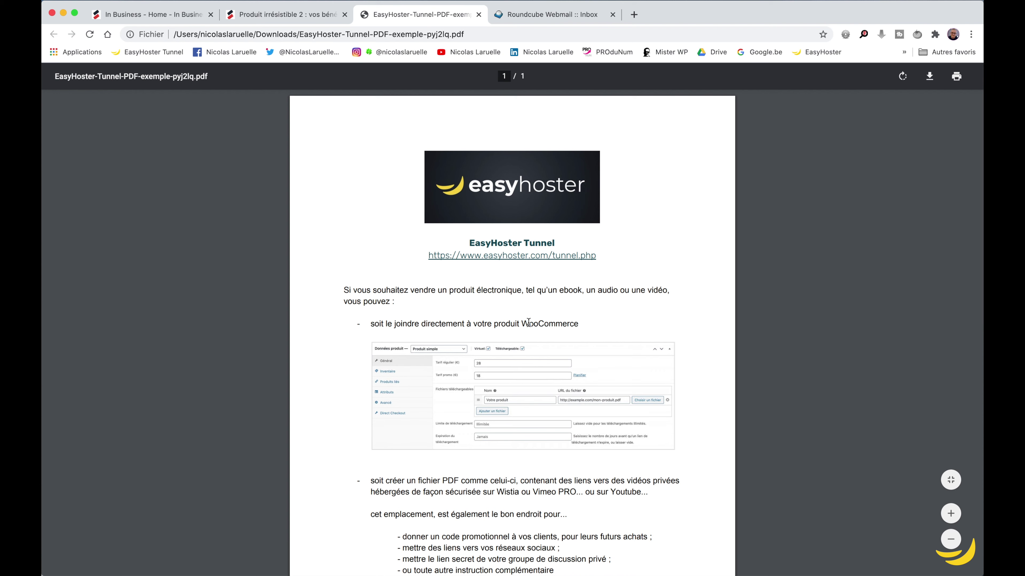
pyautogui.scroll(-4, 608, 419)
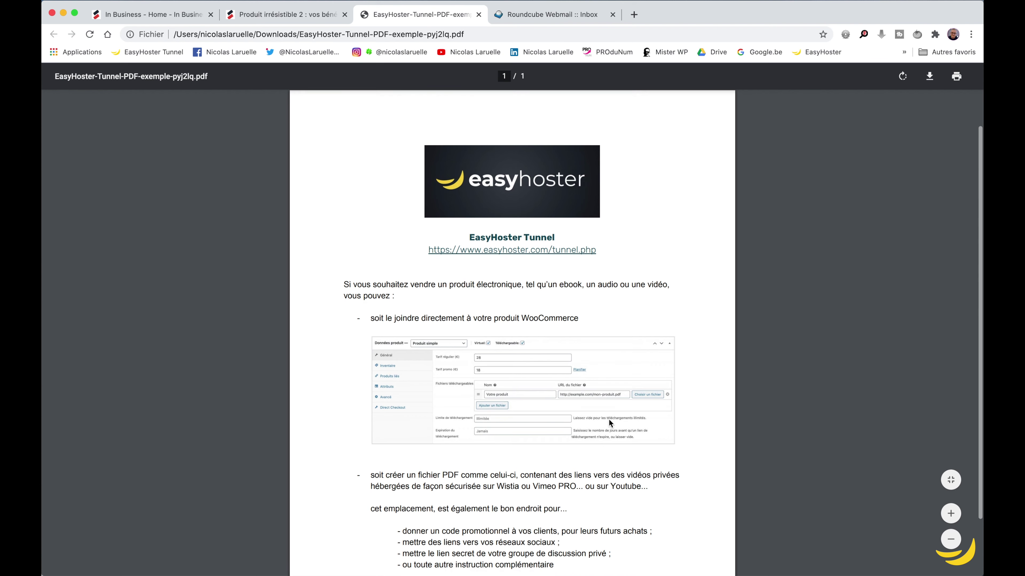
pyautogui.scroll(4, 608, 419)
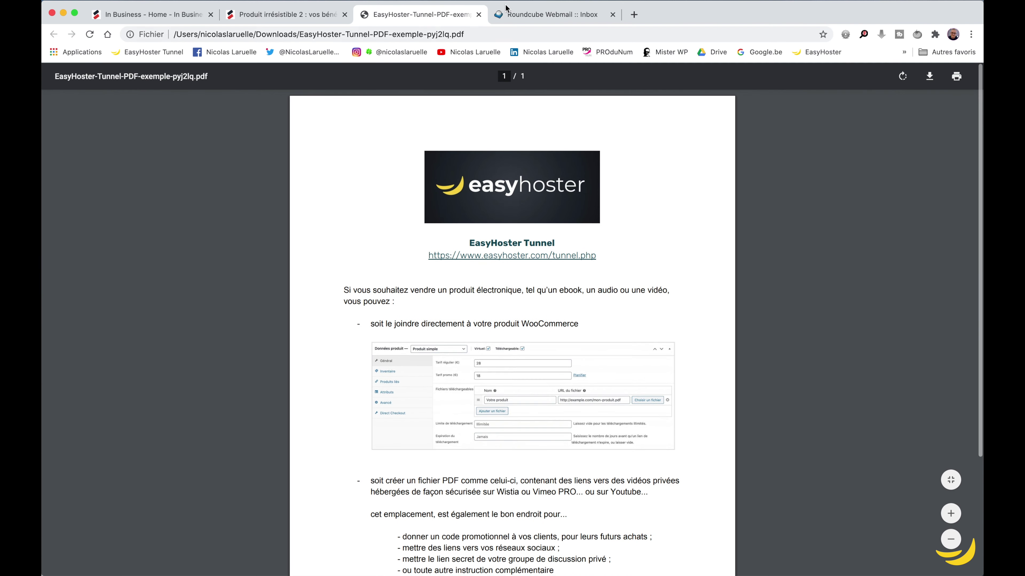
pyautogui.click(478, 14)
pyautogui.click(420, 17)
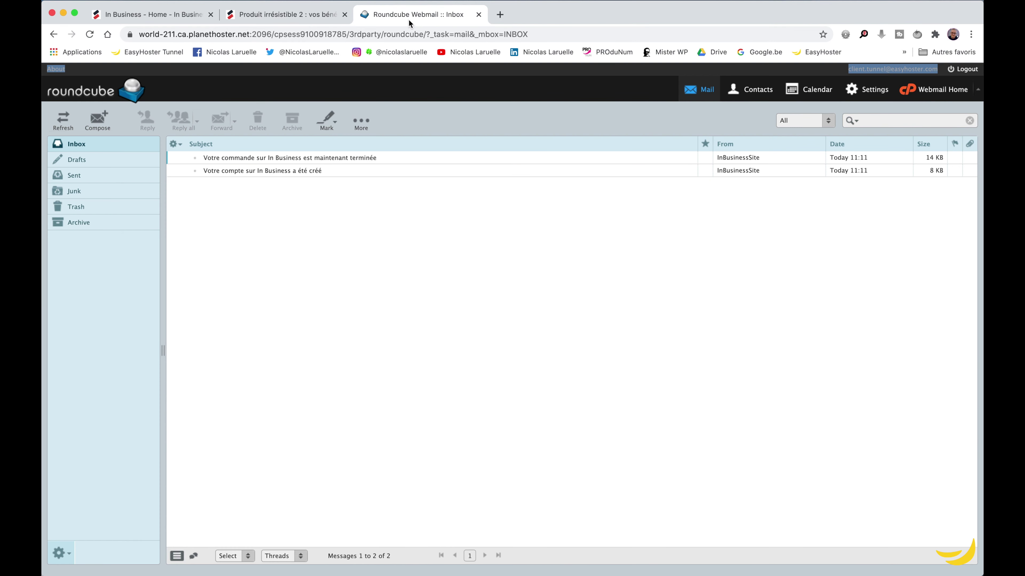
# Read the In Business account-creation email, highlighting the account identifier, then return to the inbox.
pyautogui.click(234, 171)
pyautogui.doubleClick(236, 173)
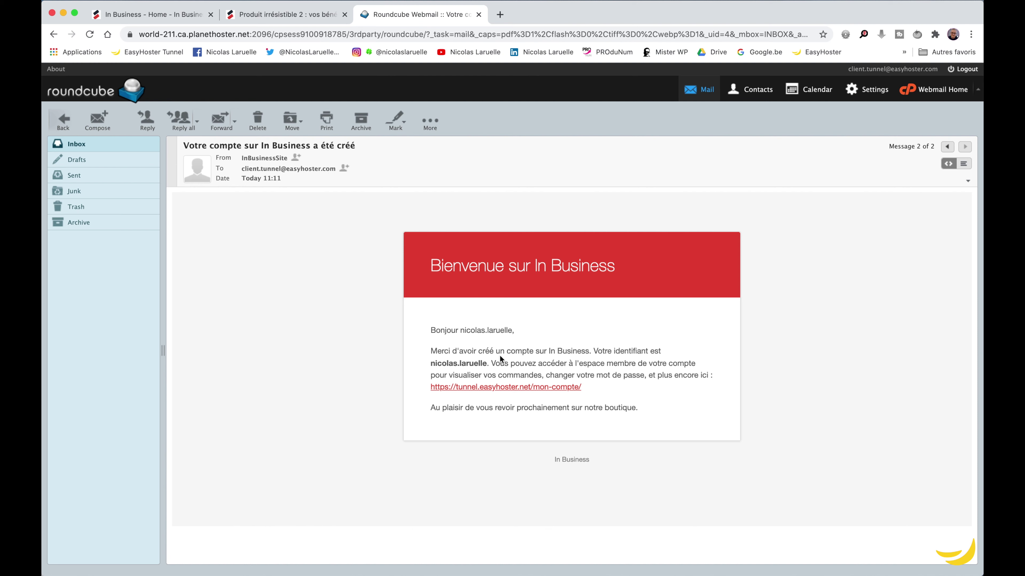
pyautogui.moveTo(487, 363); pyautogui.dragTo(431, 364)
pyautogui.click(510, 360)
pyautogui.click(79, 145)
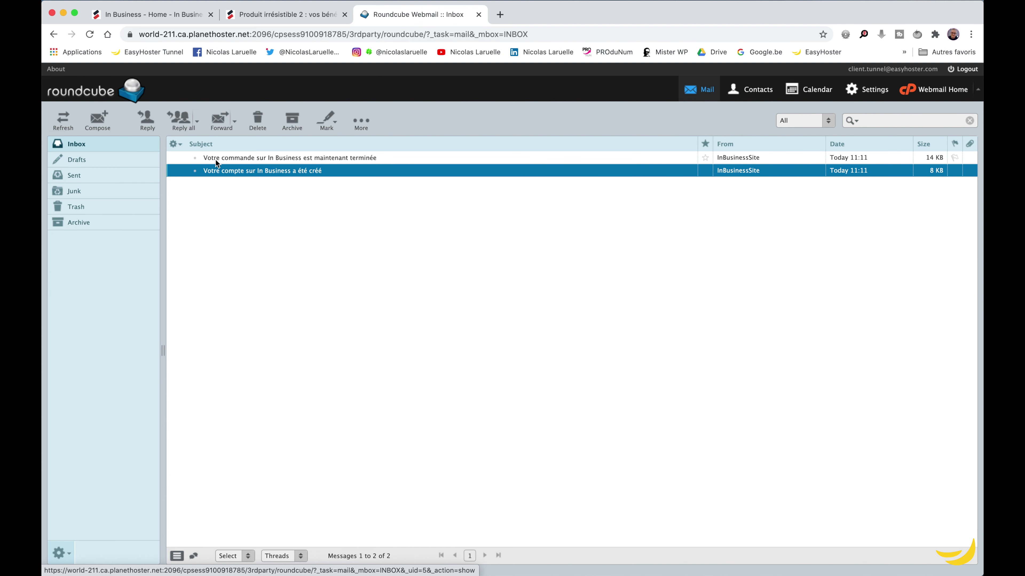
# Read the order-completed email showing the product at 0,00€, then return to the sales page.
pyautogui.doubleClick(255, 159)
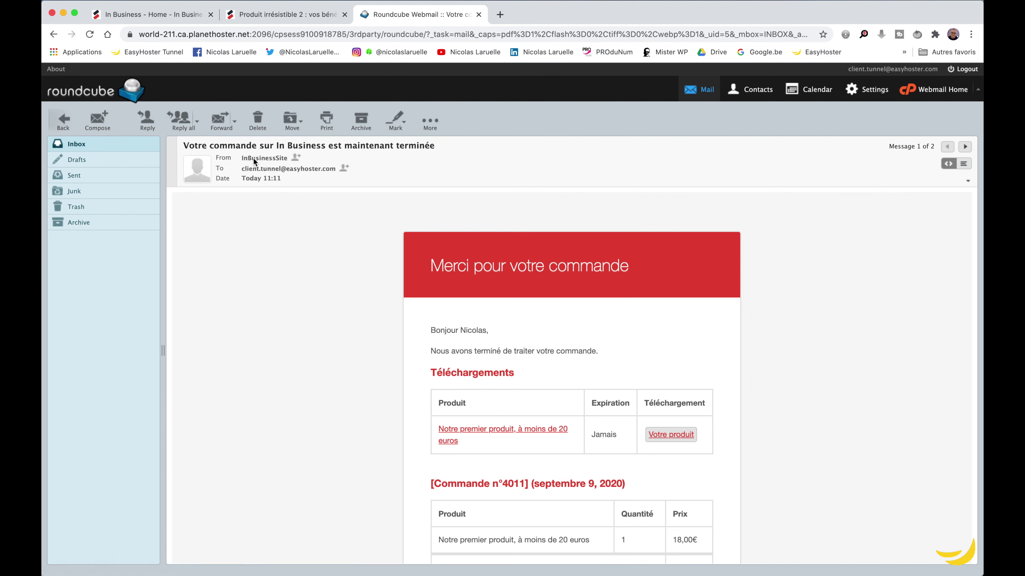
pyautogui.scroll(-1, 702, 387)
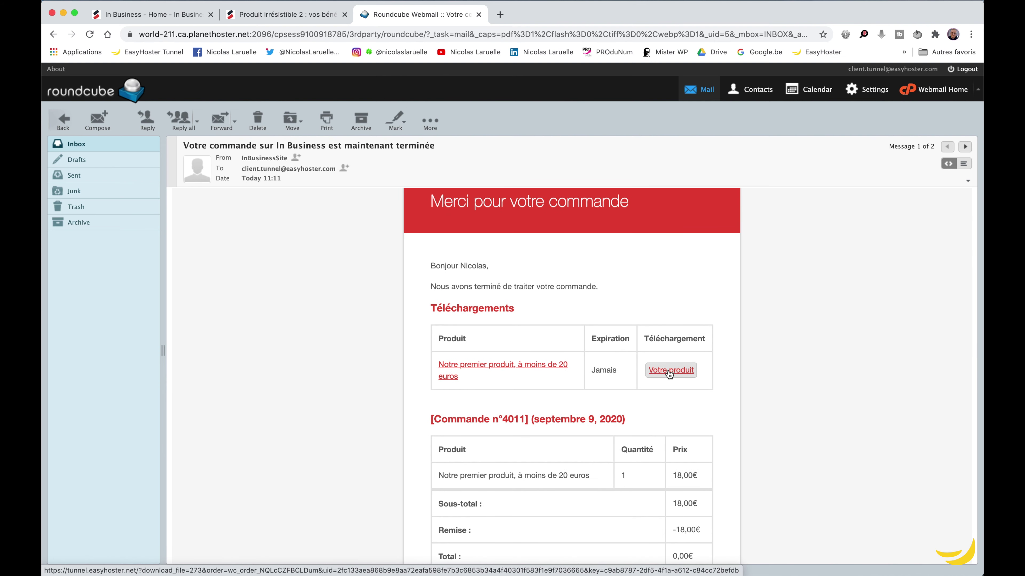
pyautogui.scroll(-7, 669, 373)
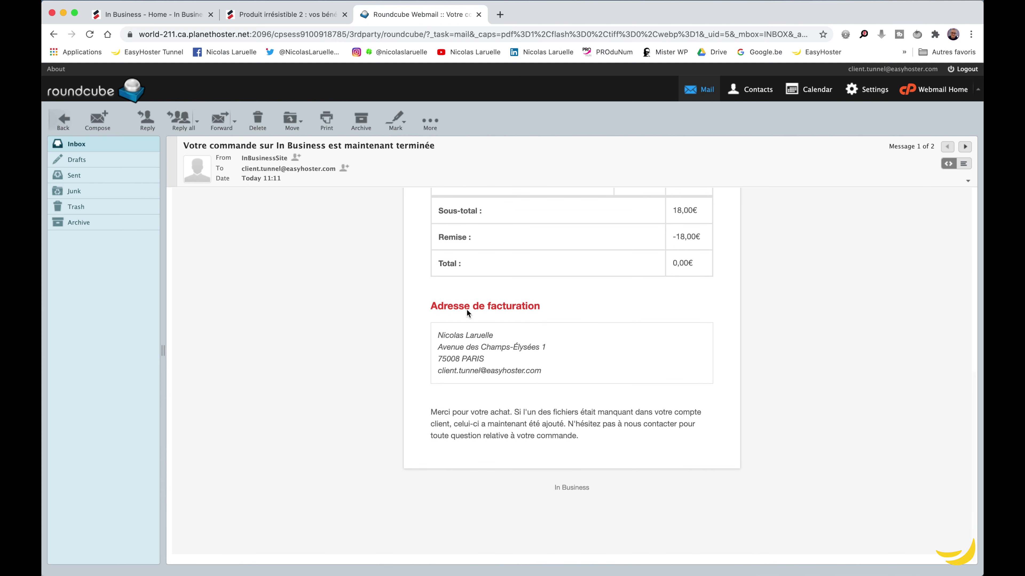
pyautogui.scroll(10, 600, 300)
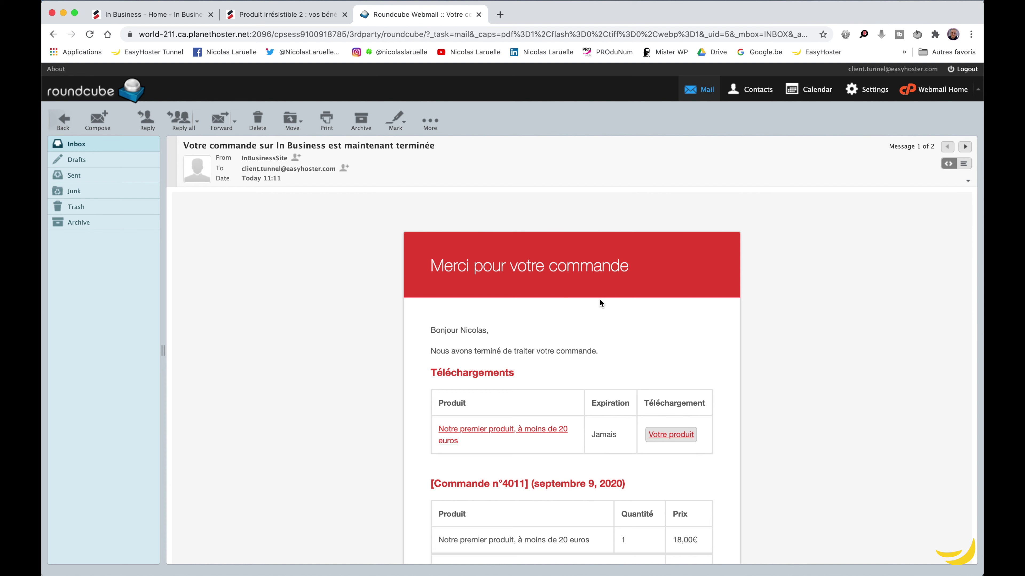
pyautogui.click(270, 20)
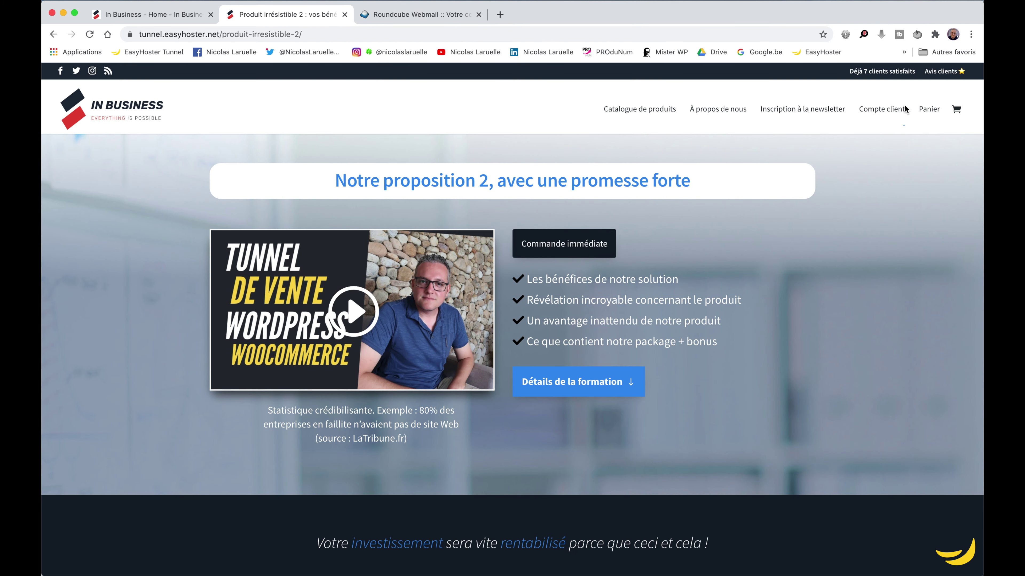
# List the account's orders: two at 18,00€ awaiting payment, one completed at 0,00€.
pyautogui.click(875, 113)
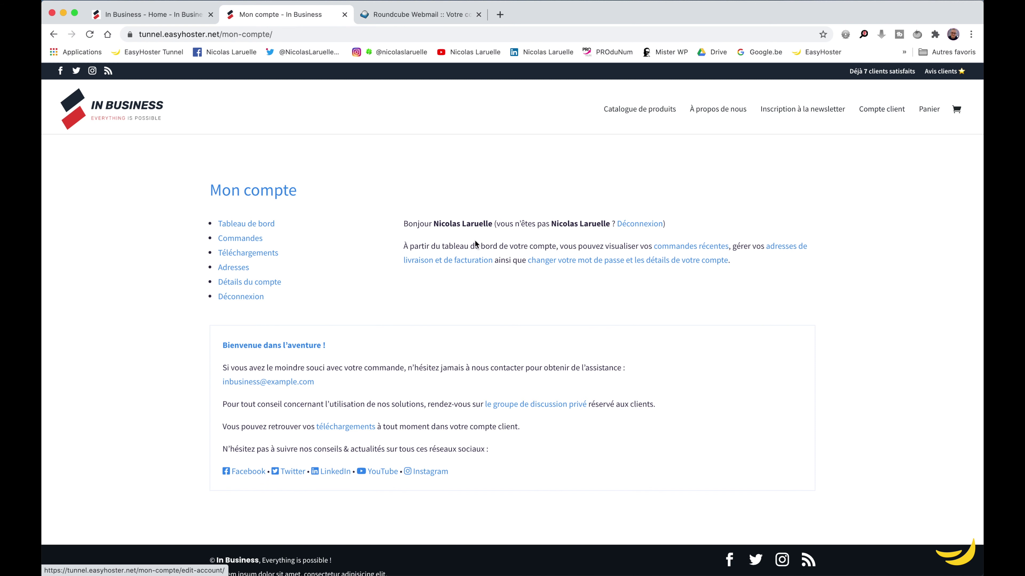
pyautogui.click(261, 241)
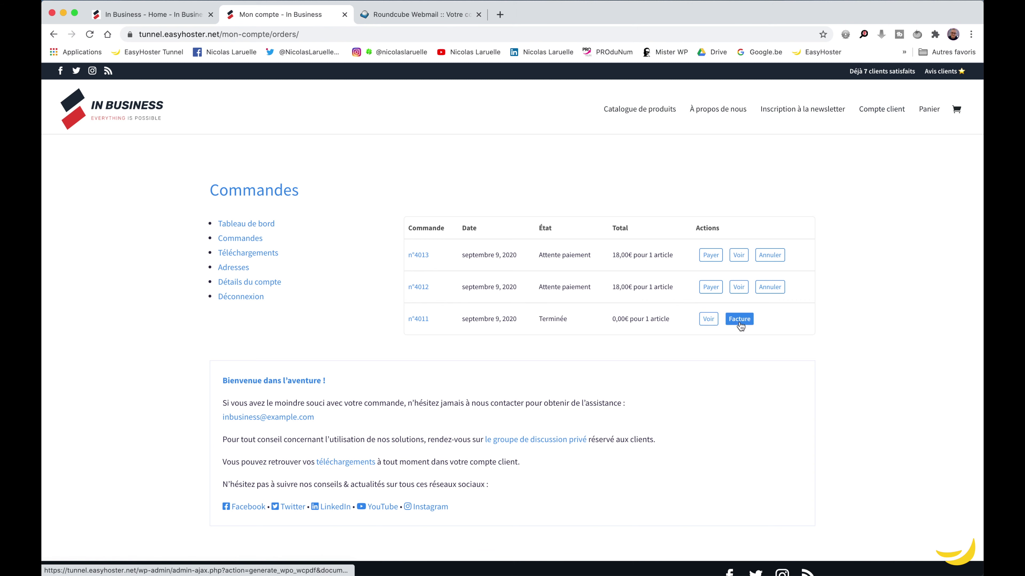
# Download the purchased product from order n°4011 and look over the PDF.
pyautogui.click(709, 319)
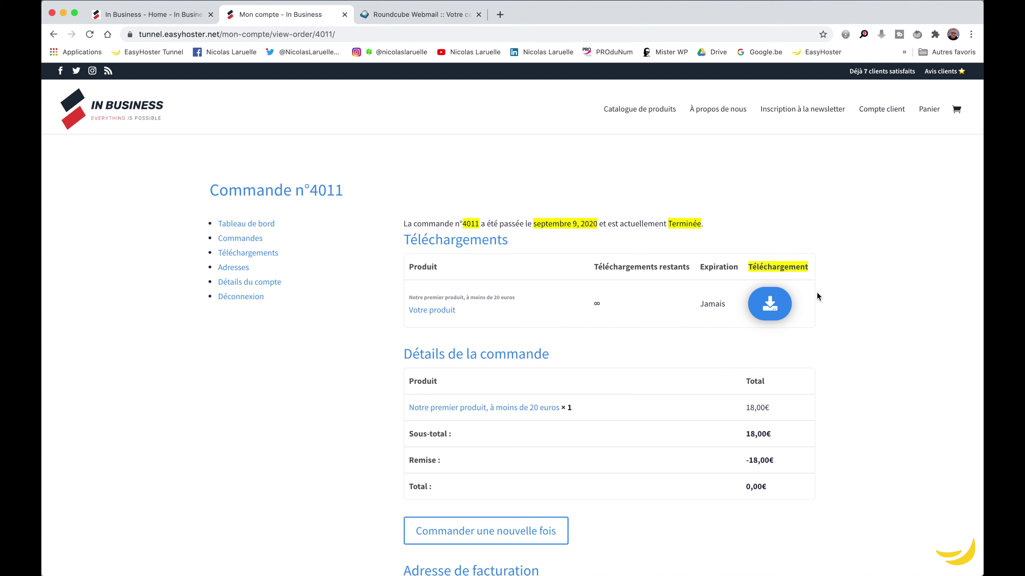
pyautogui.click(773, 308)
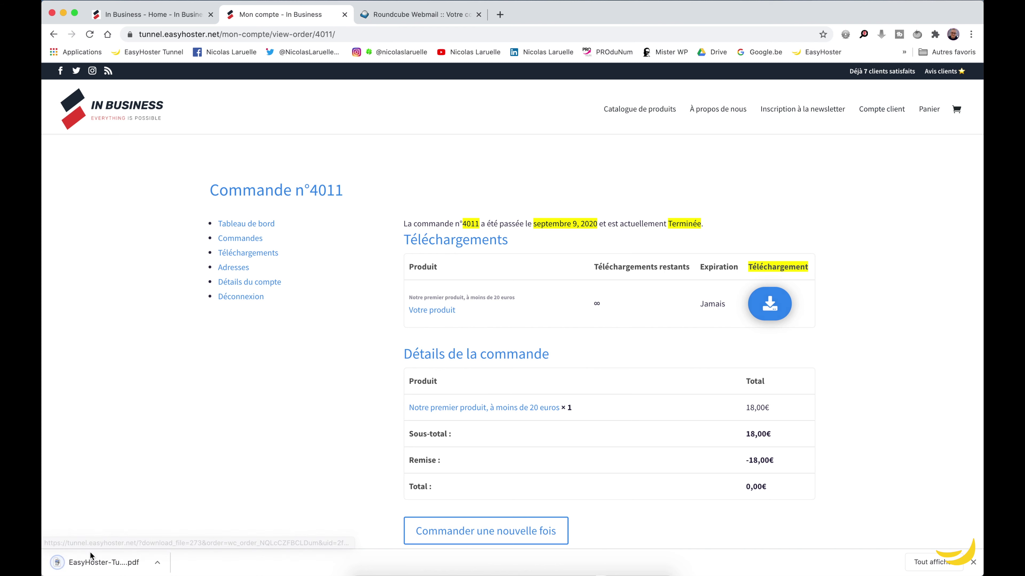
pyautogui.click(90, 564)
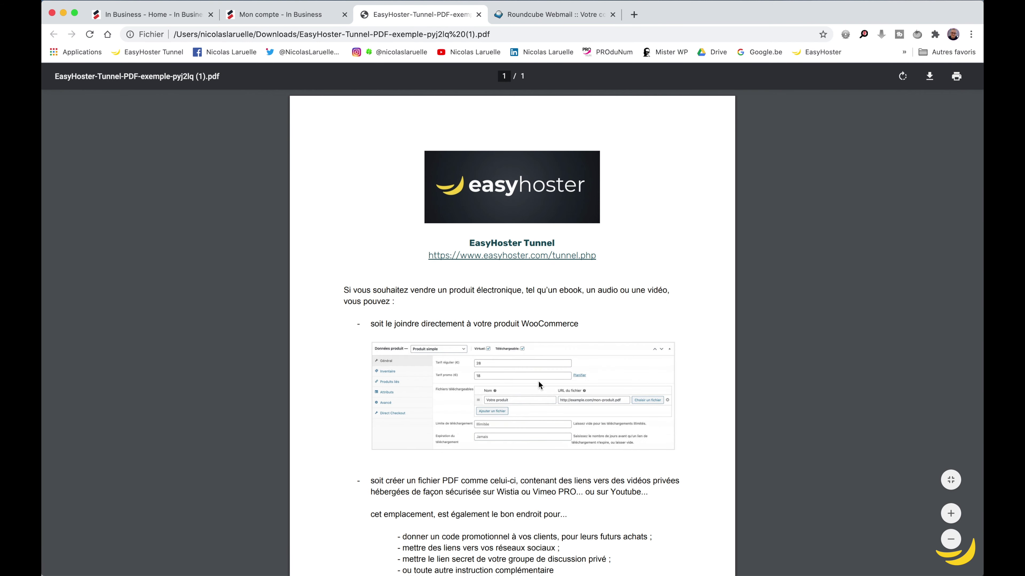
pyautogui.scroll(-4, 539, 381)
pyautogui.scroll(4, 539, 385)
pyautogui.click(478, 15)
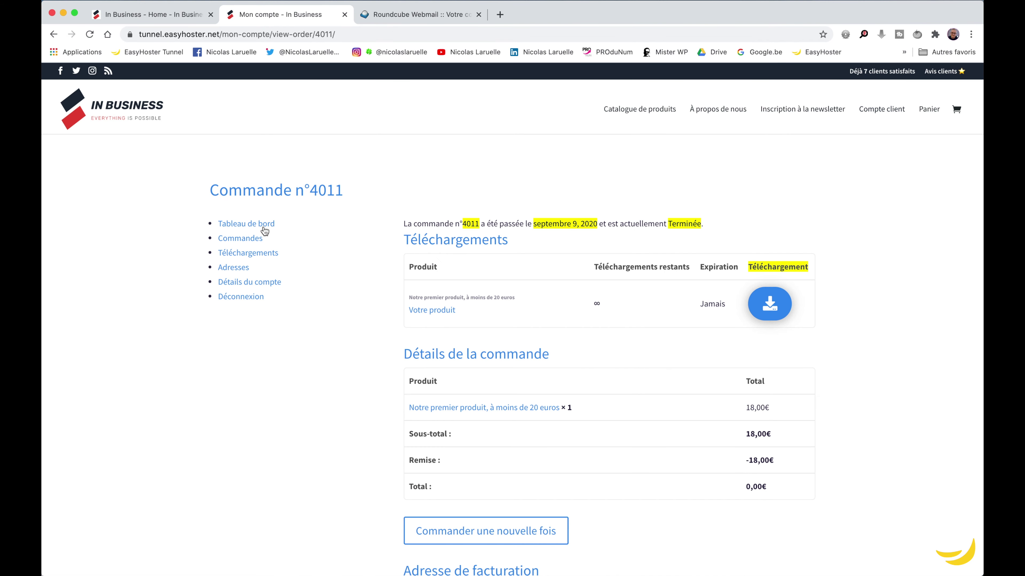
# Check the downloads list, then reload the orders to see n°4012 marked Terminée.
pyautogui.click(276, 254)
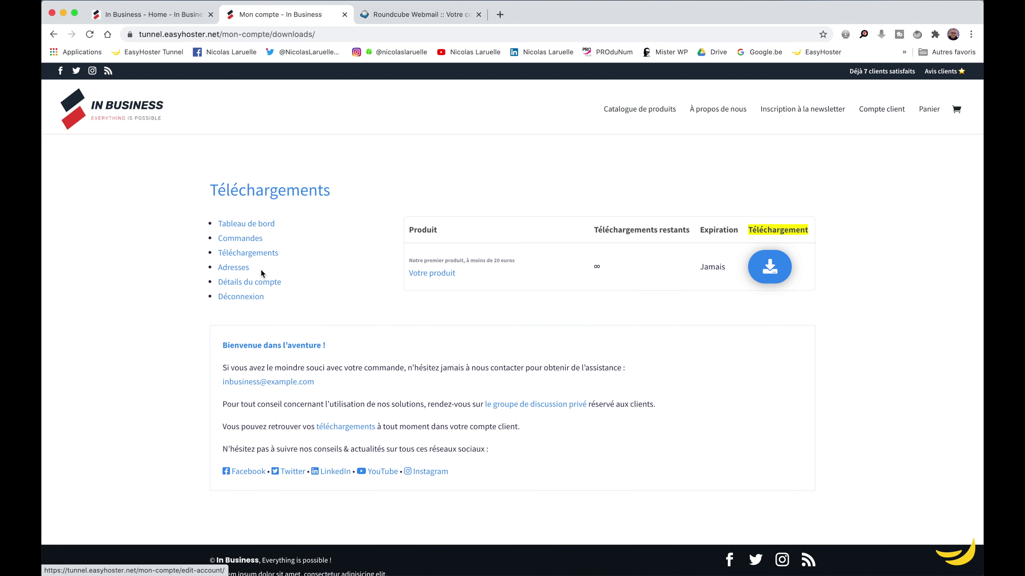
pyautogui.click(242, 238)
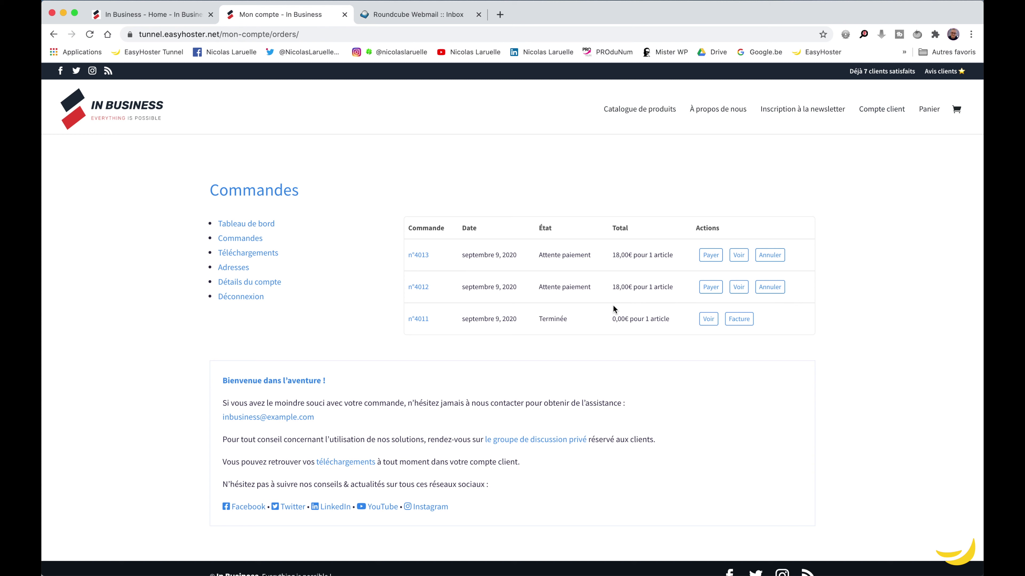
pyautogui.press('super+r')
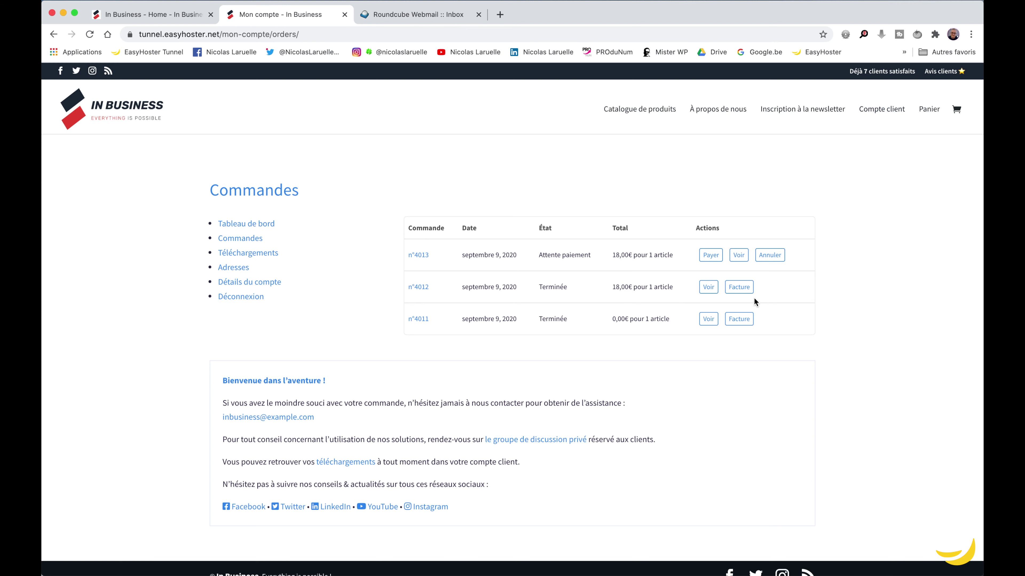
# Open the newest order-completed email in Roundcube Webmail and scroll through it.
pyautogui.click(418, 14)
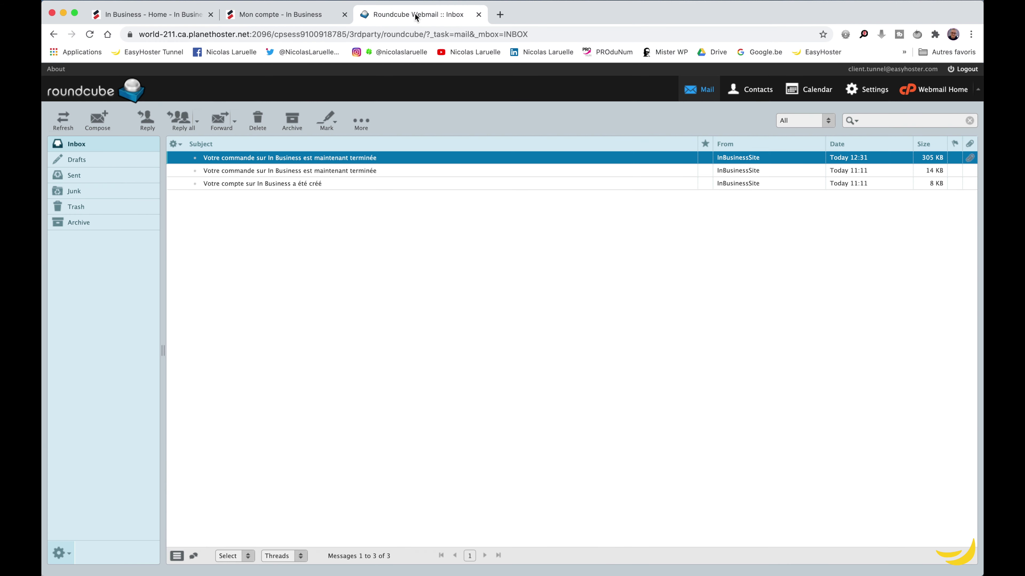
pyautogui.doubleClick(244, 160)
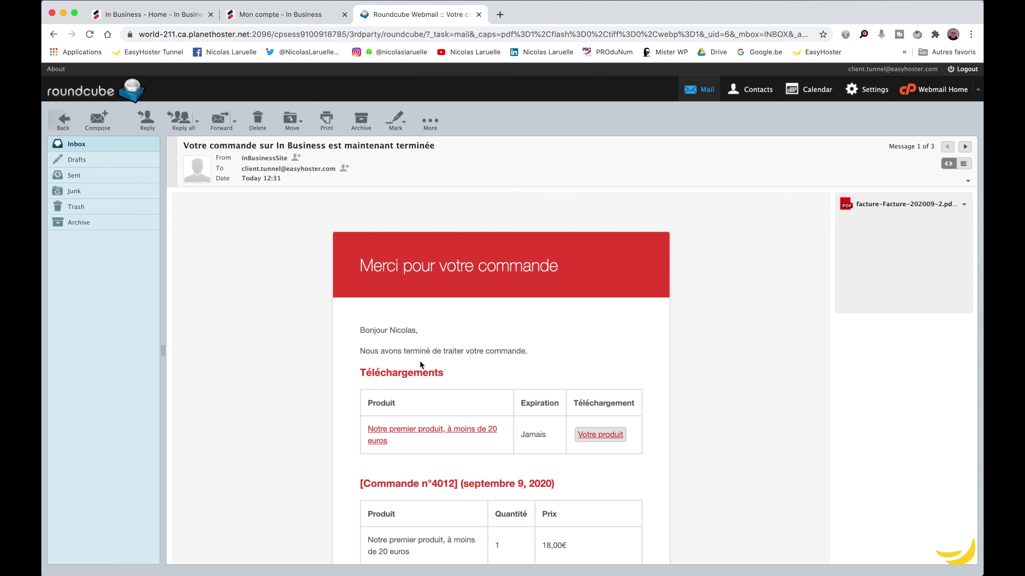
pyautogui.scroll(-4, 606, 344)
pyautogui.scroll(-1, 607, 344)
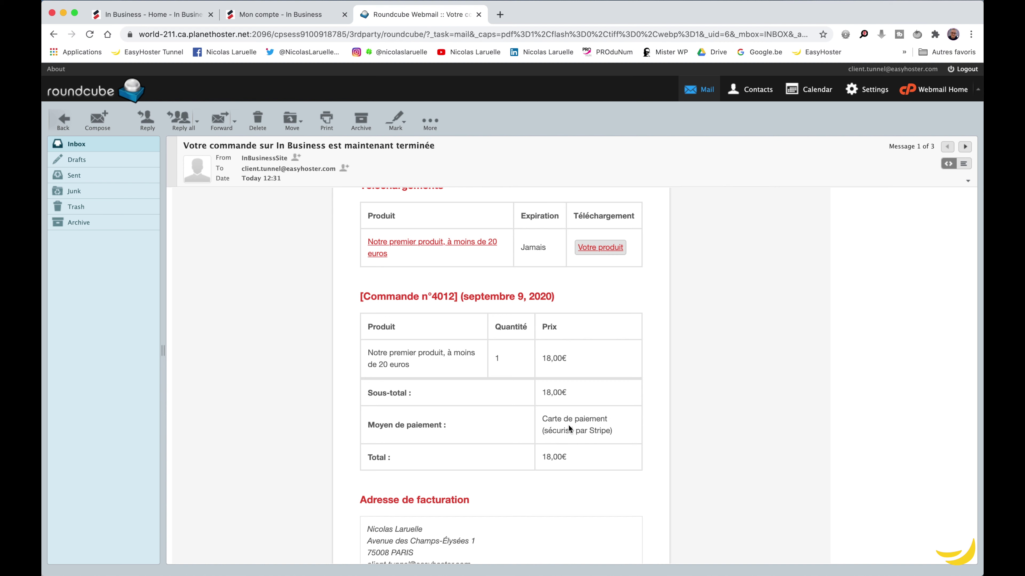
pyautogui.scroll(-3, 613, 433)
pyautogui.scroll(8, 613, 434)
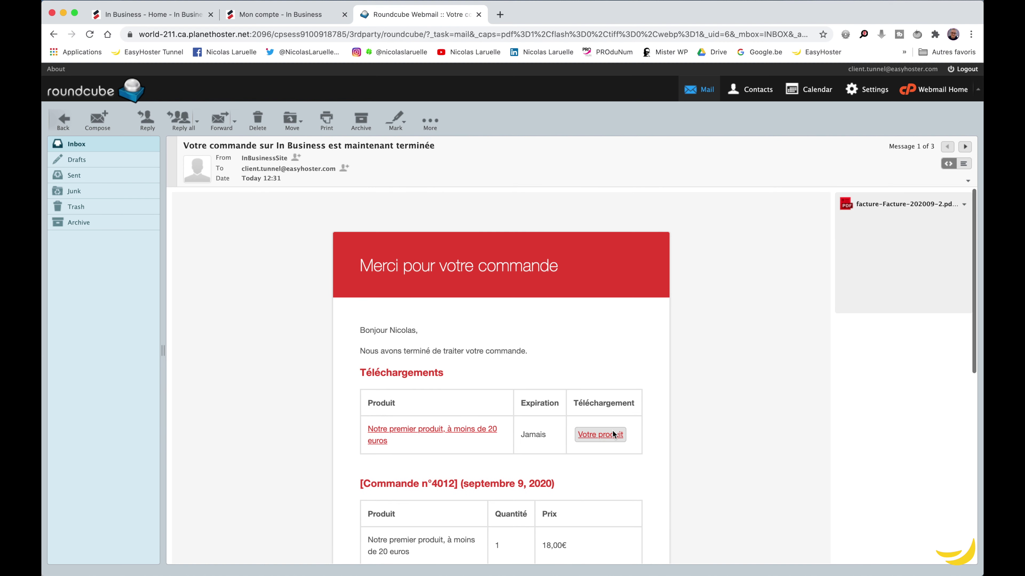
# Preview the attached invoice Facture-202009-2 (18,00€, order n°4012), then return to the orders page.
pyautogui.click(877, 204)
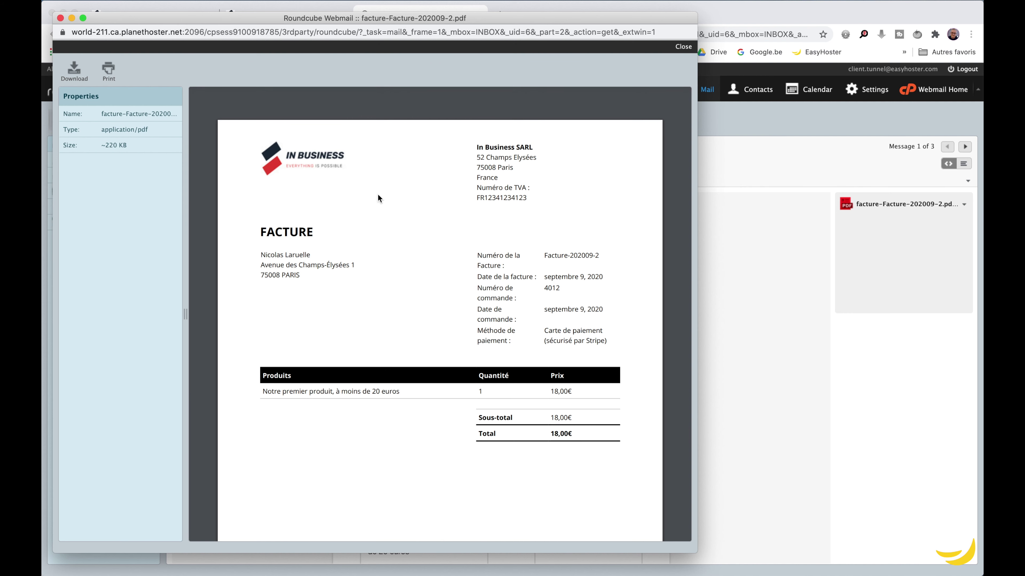
pyautogui.click(60, 18)
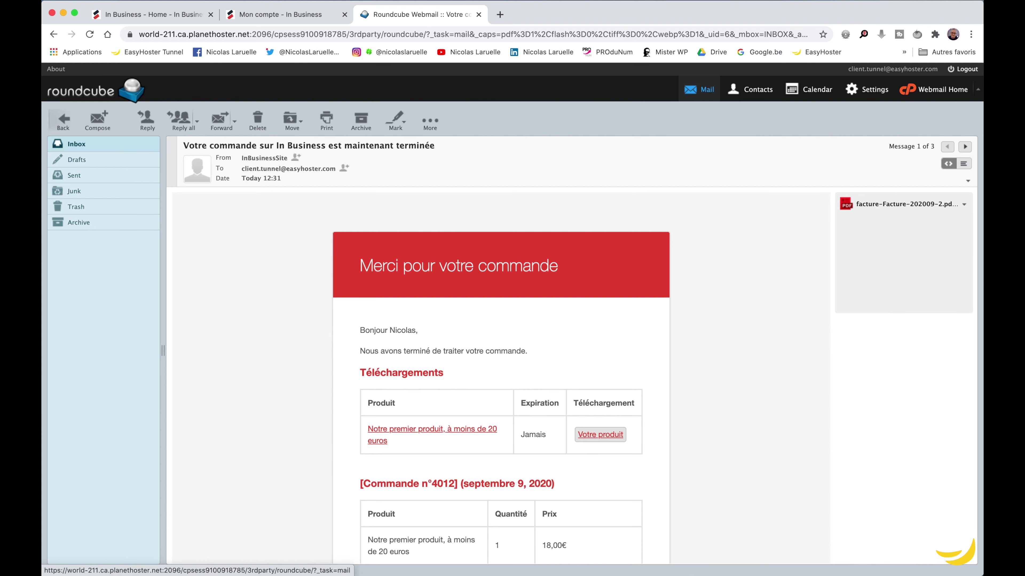
pyautogui.click(278, 14)
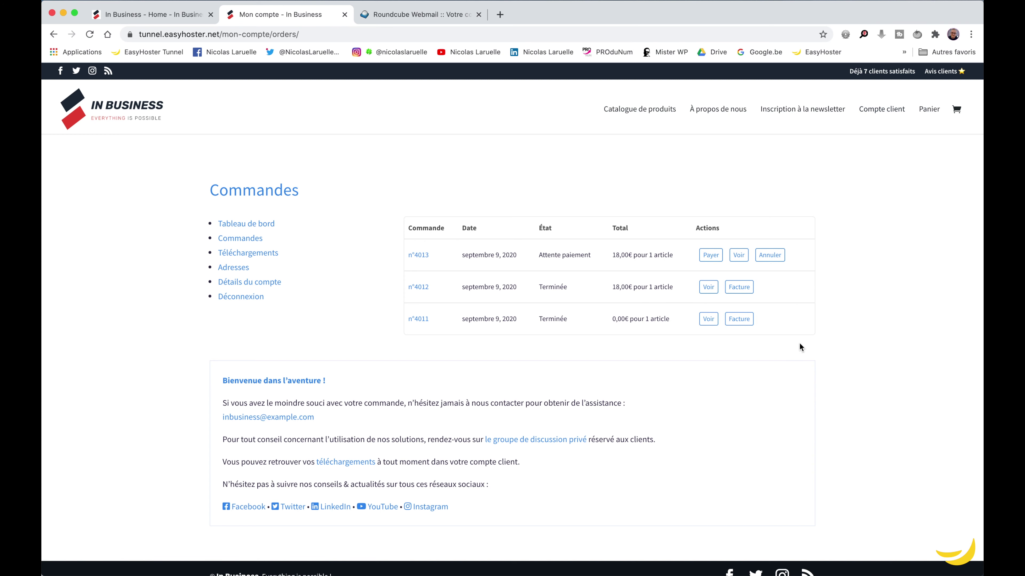
pyautogui.click(738, 289)
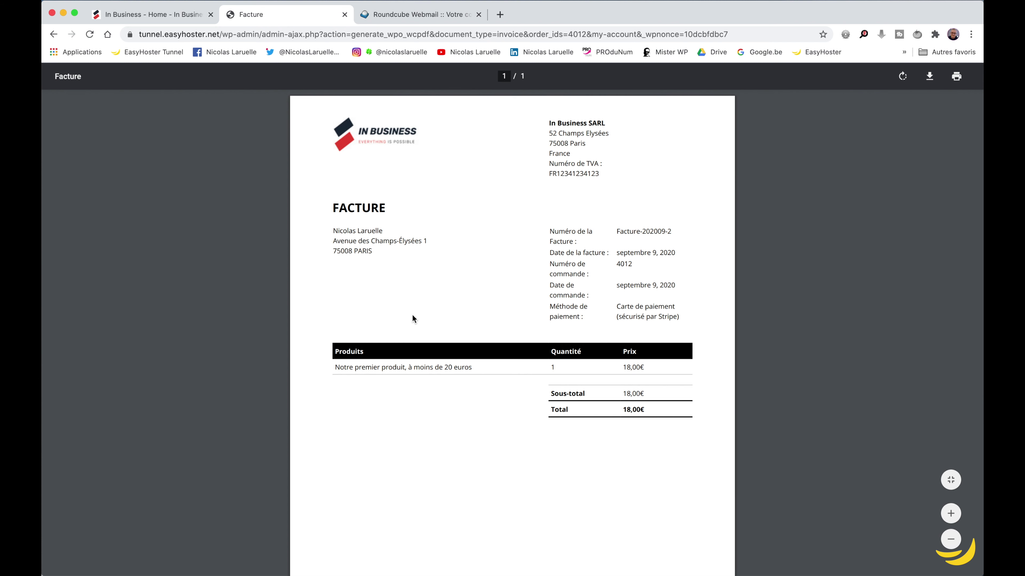
pyautogui.scroll(-3, 413, 319)
pyautogui.scroll(3, 413, 319)
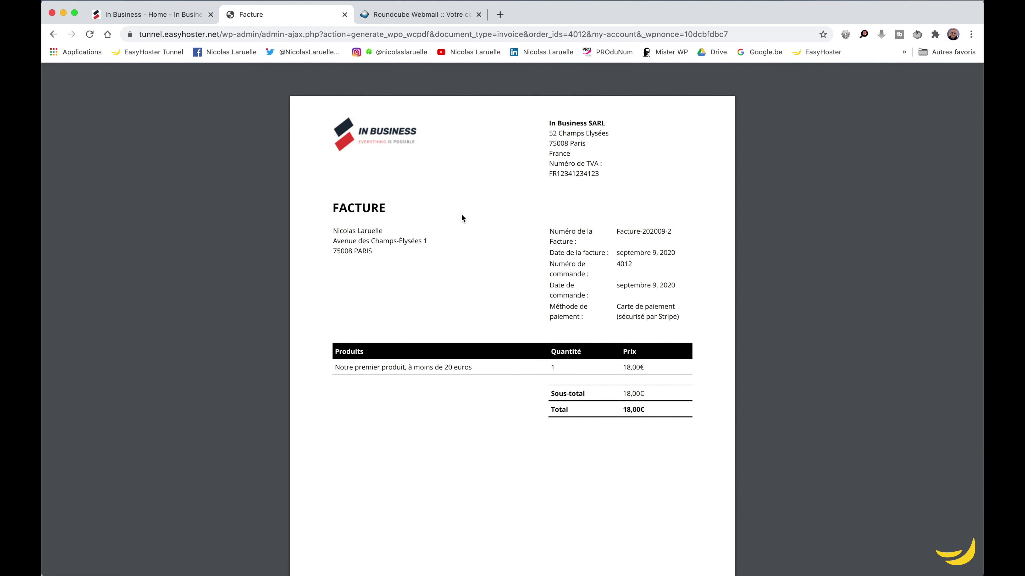
pyautogui.scroll(-5, 399, 245)
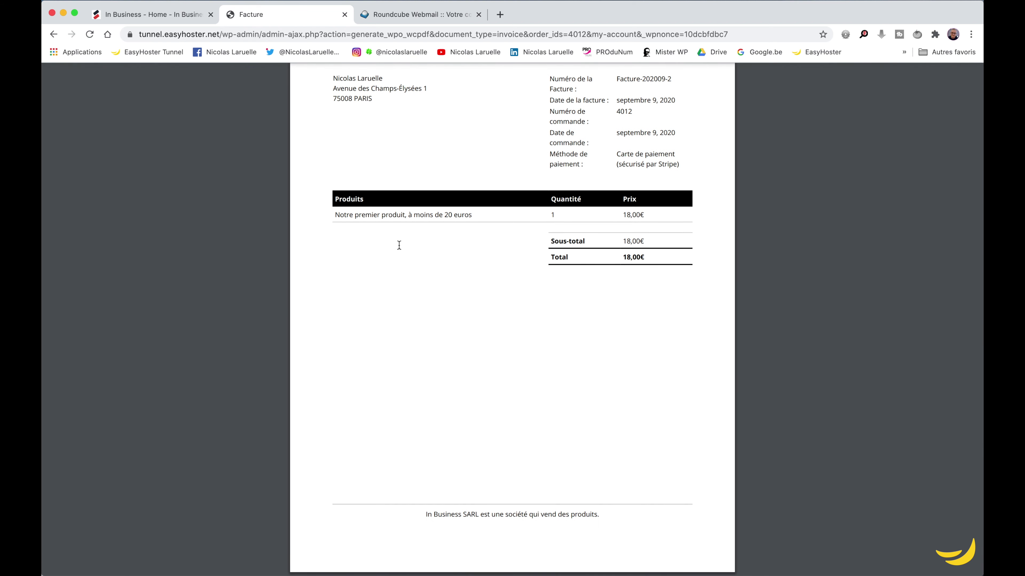
pyautogui.scroll(2, 399, 245)
pyautogui.press('super+r')
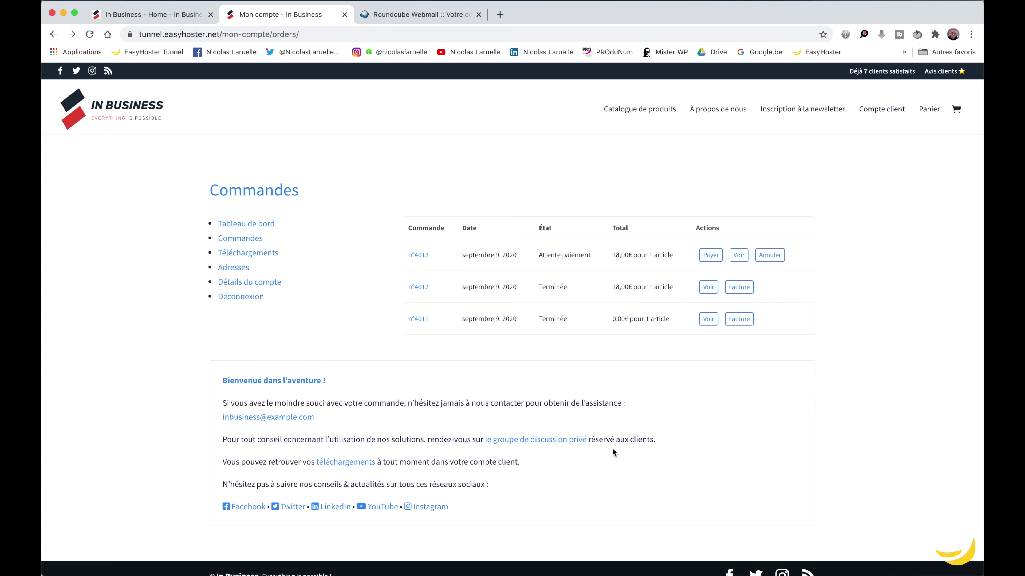
# Go through the private discussion group to Le Groupe Privé and read the beta-opening topic.
pyautogui.click(513, 443)
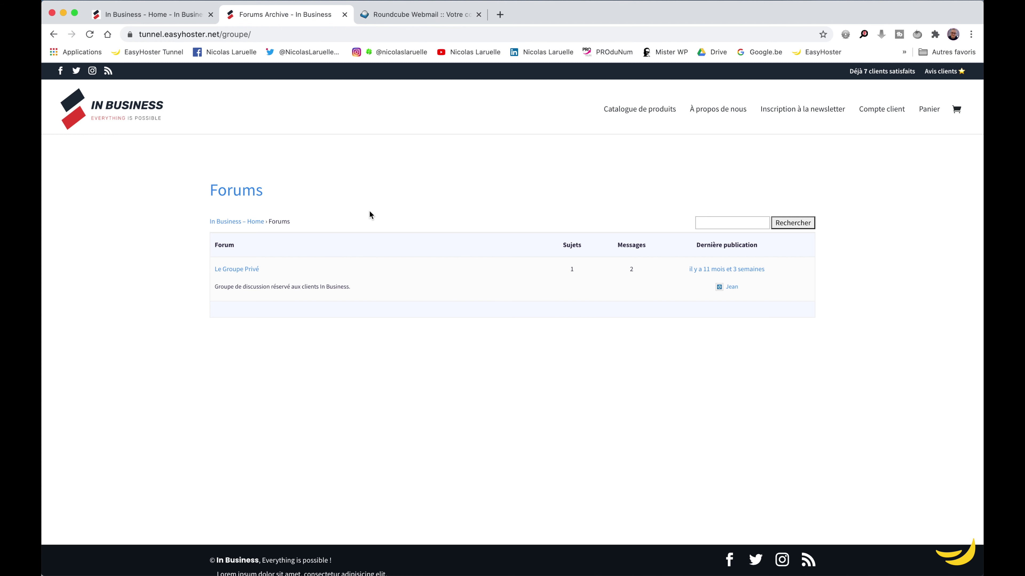
pyautogui.click(246, 269)
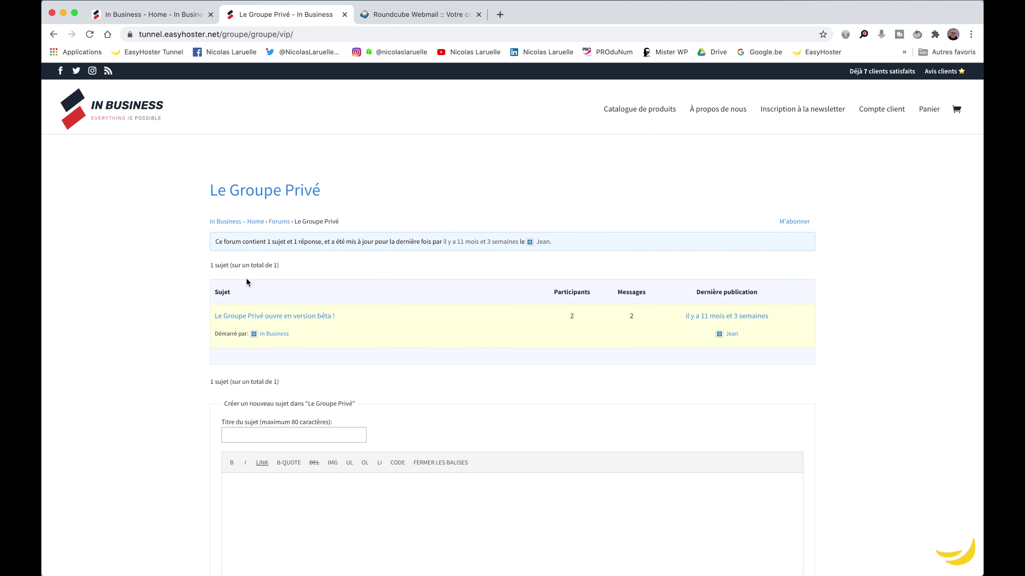
pyautogui.click(269, 322)
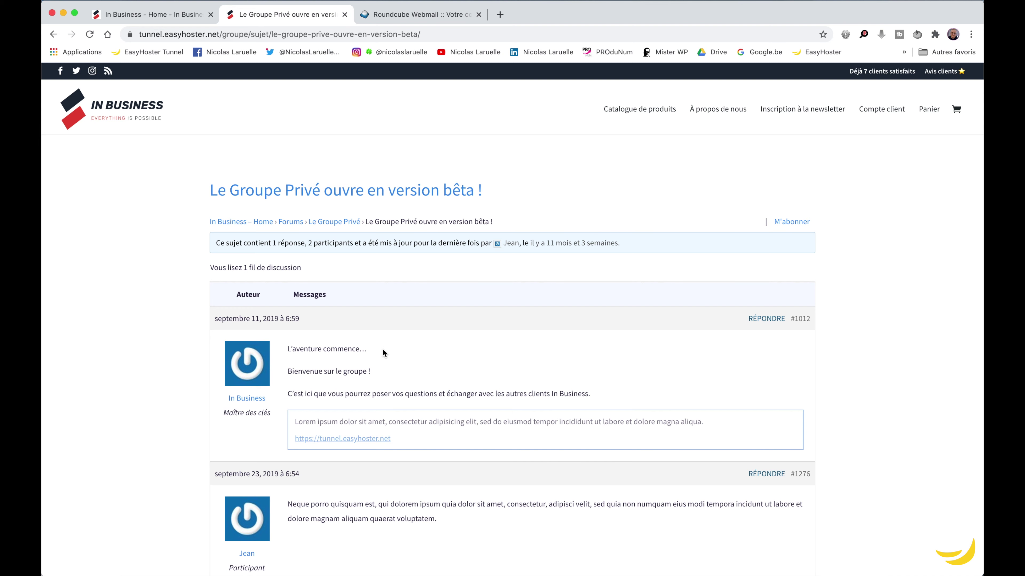
pyautogui.scroll(-5, 382, 352)
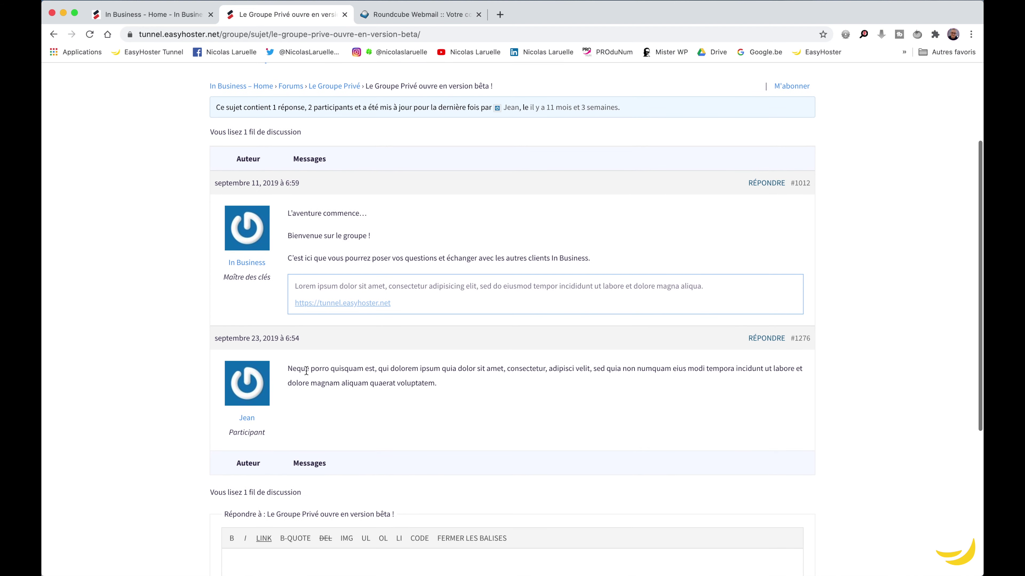
pyautogui.scroll(-5, 467, 423)
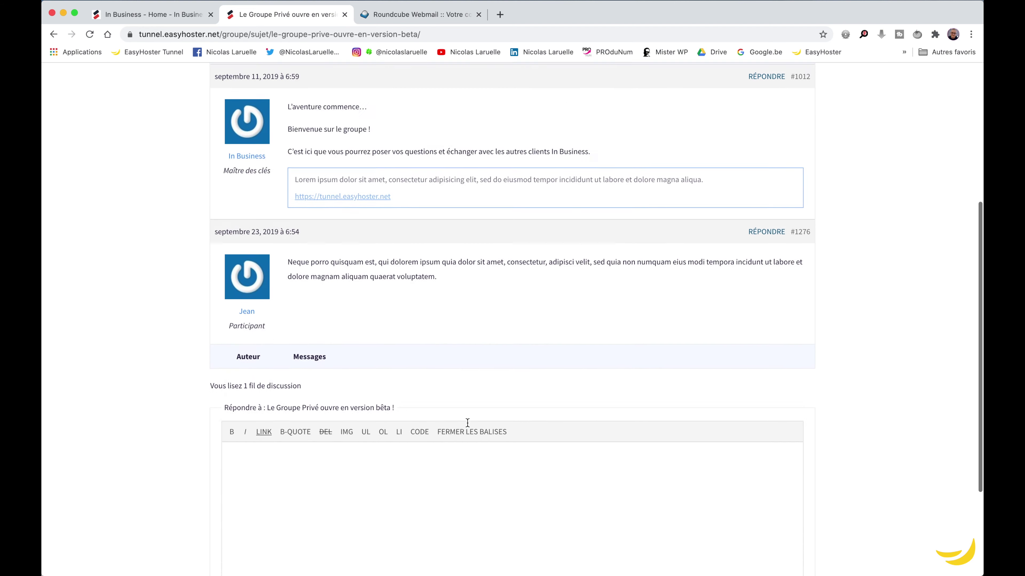
pyautogui.scroll(8, 467, 423)
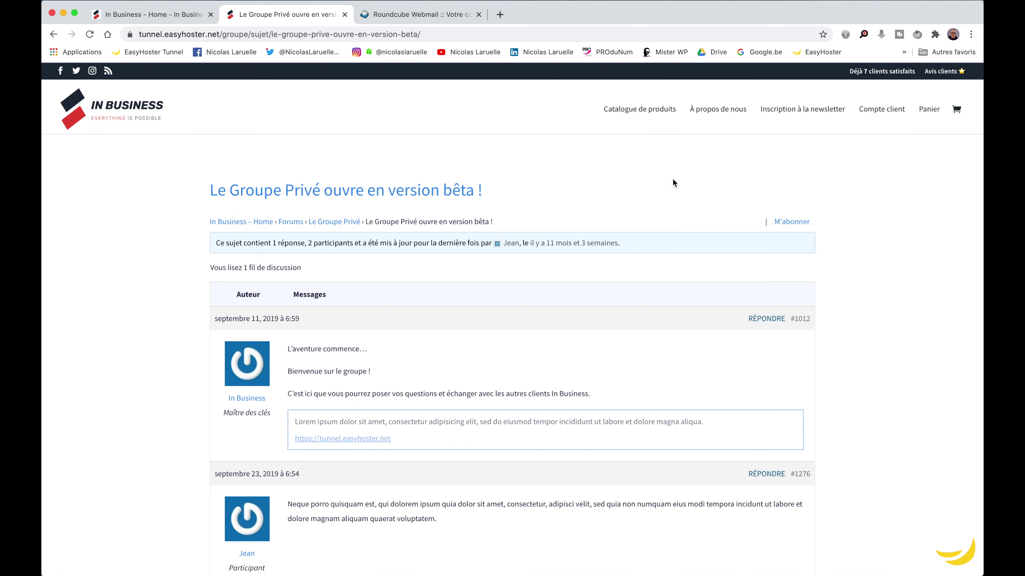
# Open 'À propos de nous', jump to 'Notre société en 2 minutes', and read down to the newsletter form.
pyautogui.click(725, 114)
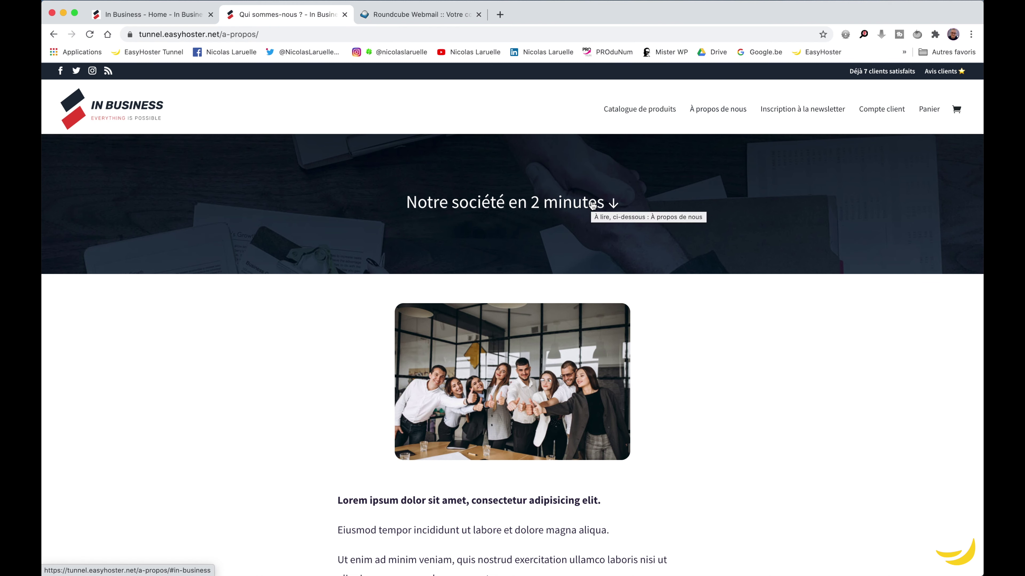
pyautogui.click(581, 203)
pyautogui.scroll(-5, 584, 368)
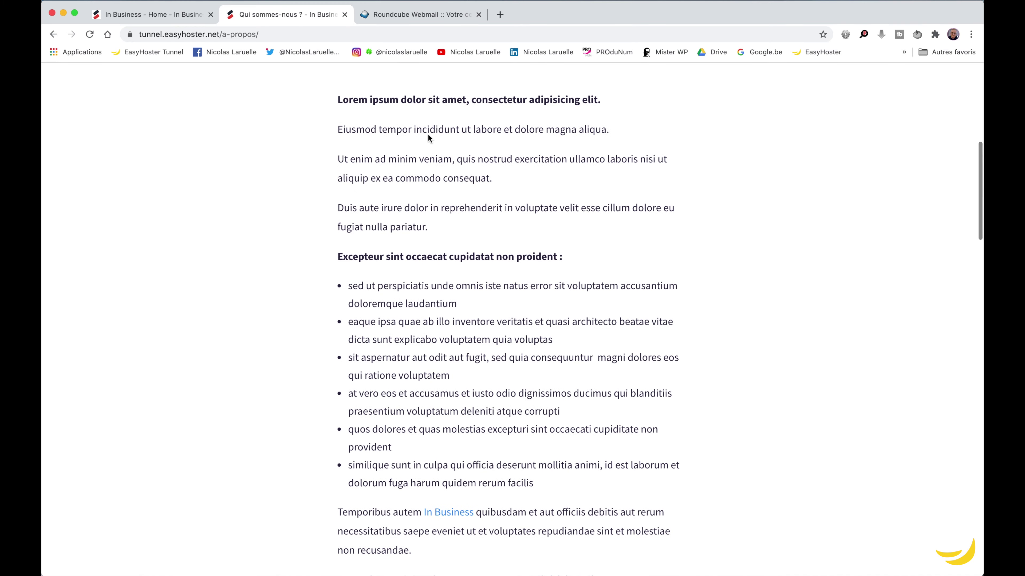
pyautogui.scroll(-9, 594, 264)
pyautogui.scroll(-10, 594, 265)
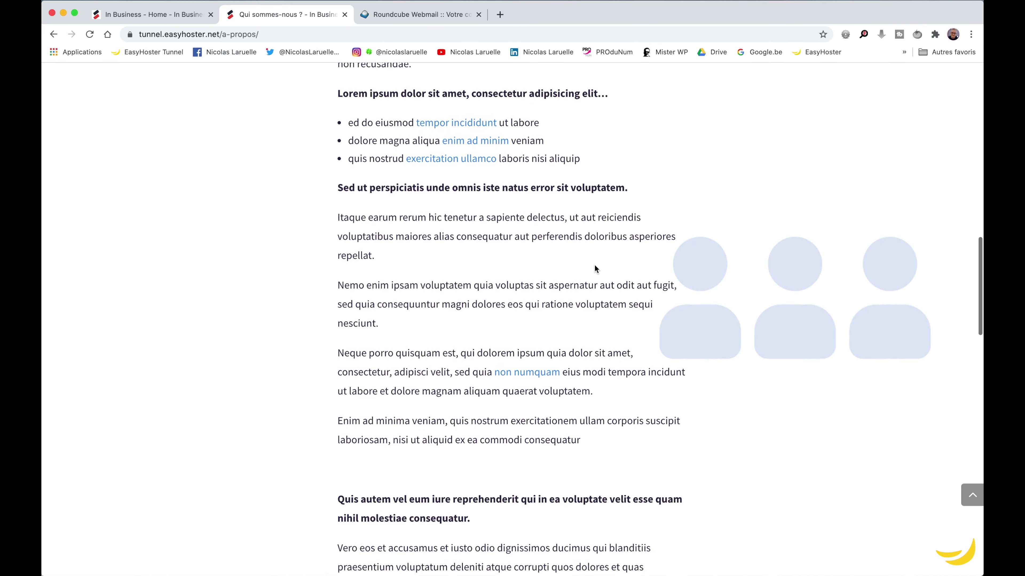
pyautogui.scroll(-6, 595, 266)
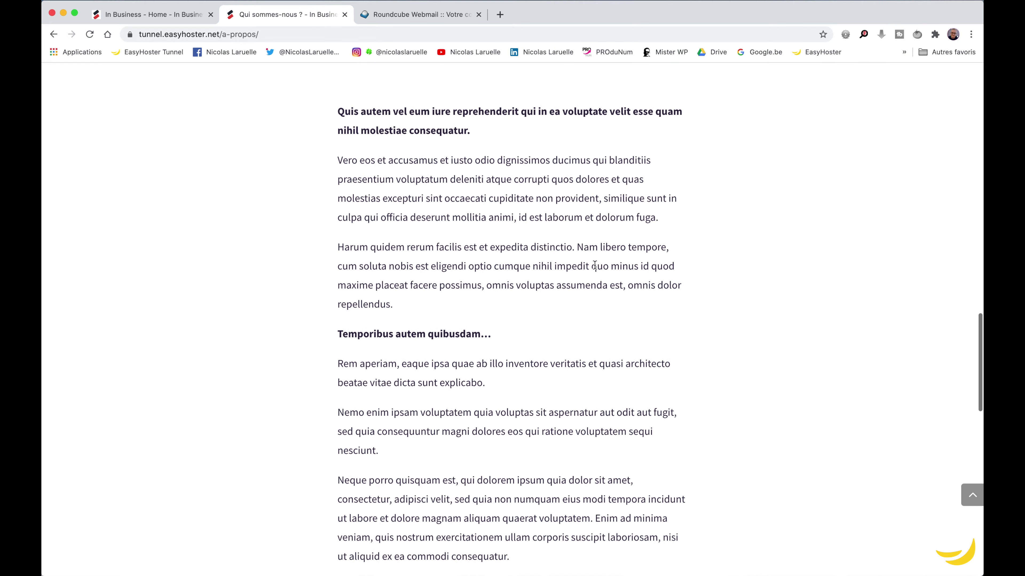
pyautogui.scroll(12, 594, 265)
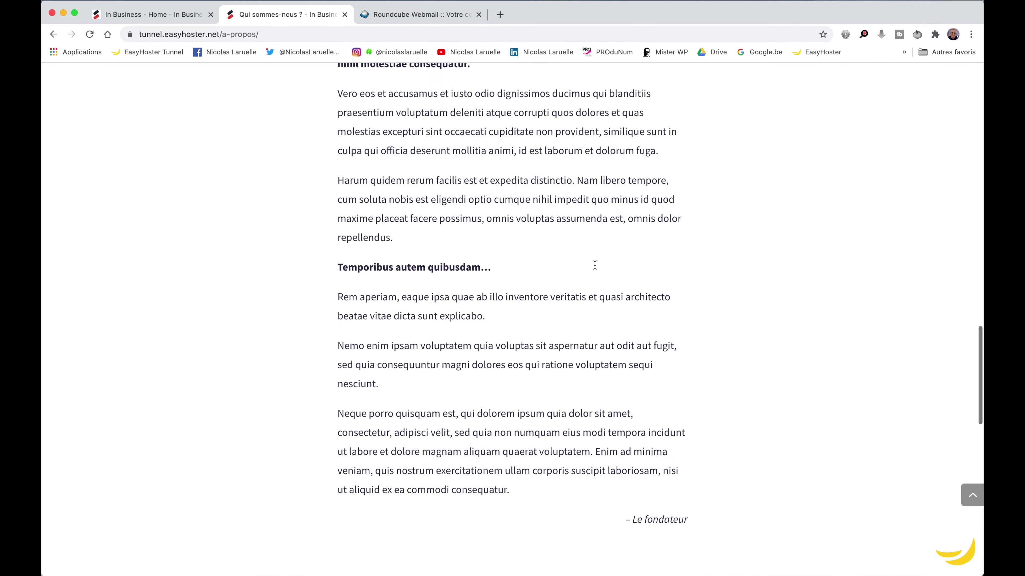
pyautogui.scroll(-17, 594, 265)
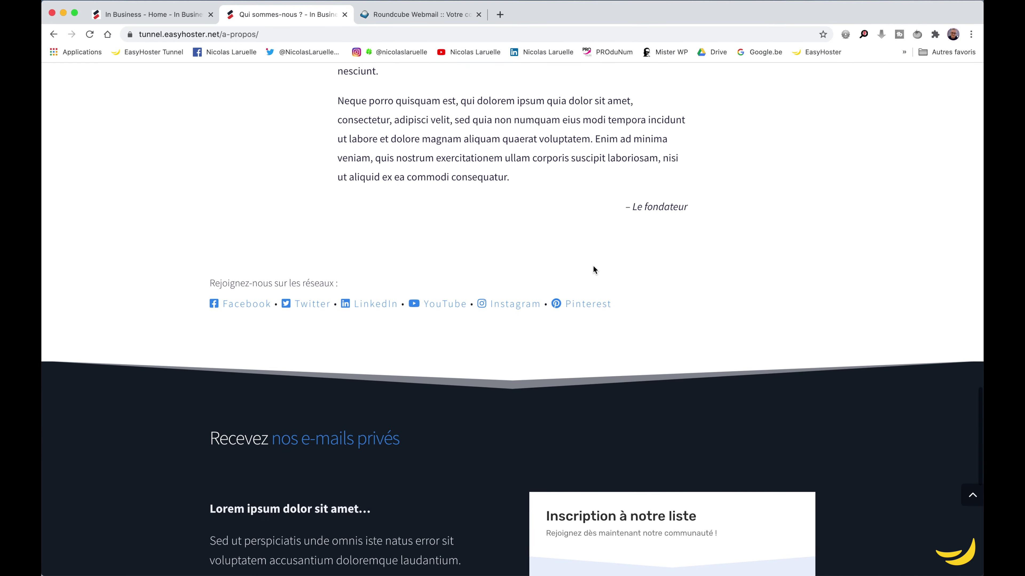
pyautogui.scroll(-3, 593, 265)
pyautogui.scroll(-2, 595, 269)
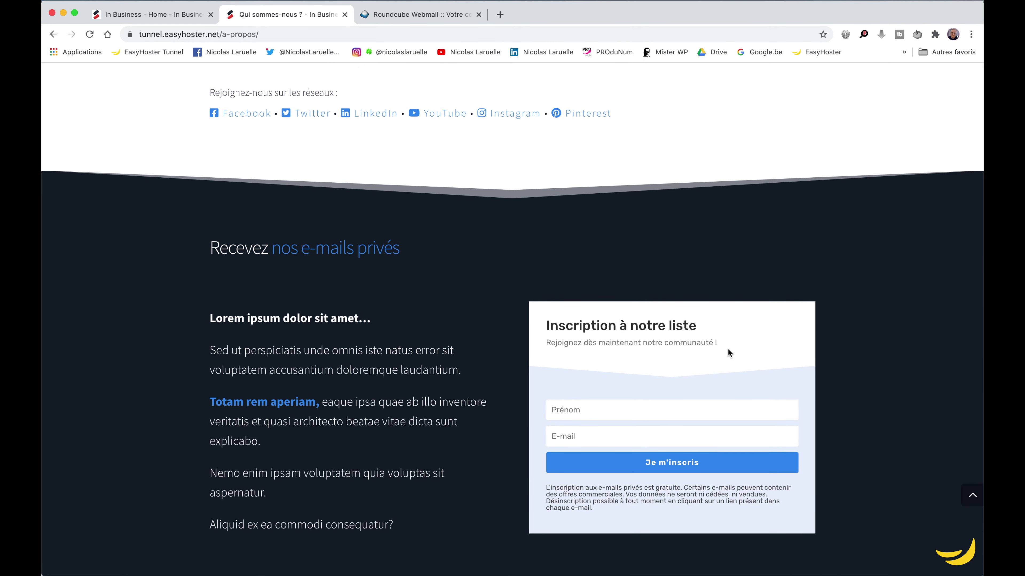
pyautogui.scroll(-3, 728, 348)
pyautogui.scroll(-3, 728, 348)
pyautogui.scroll(20, 728, 349)
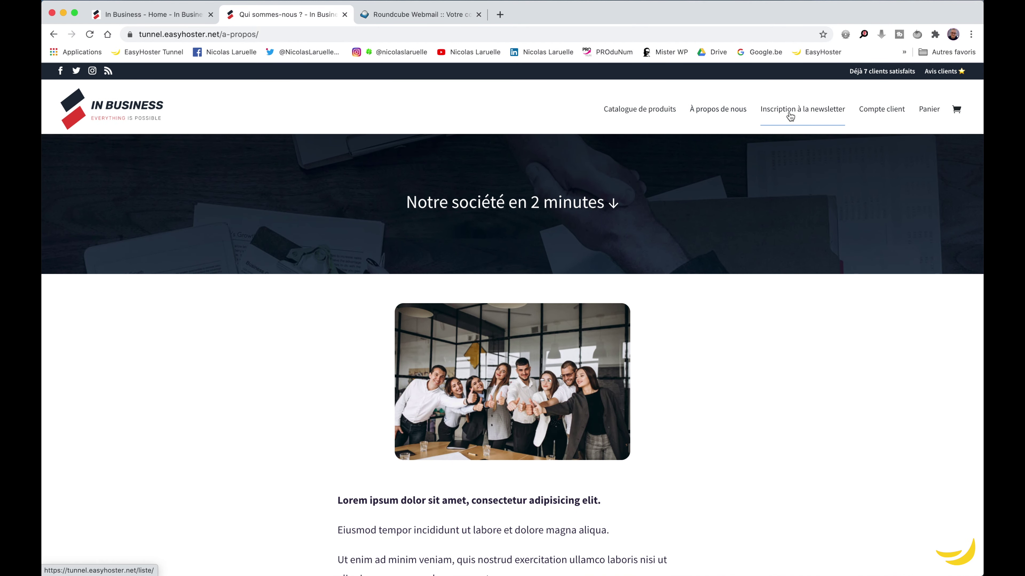
# Open the 'Inscription à la newsletter' page and scroll through its 'Inscription à notre liste' form.
pyautogui.click(790, 117)
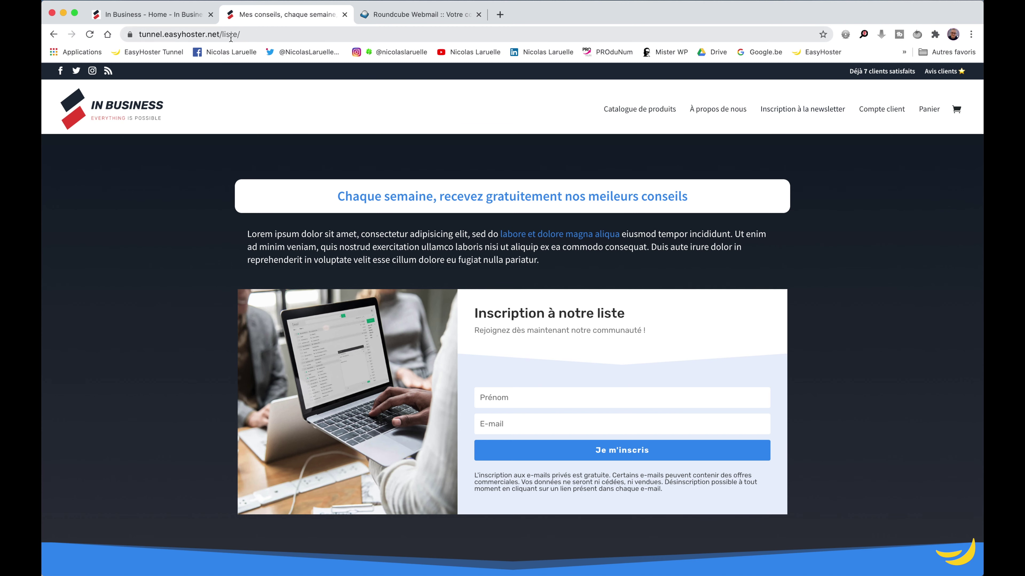
pyautogui.scroll(-9, 637, 251)
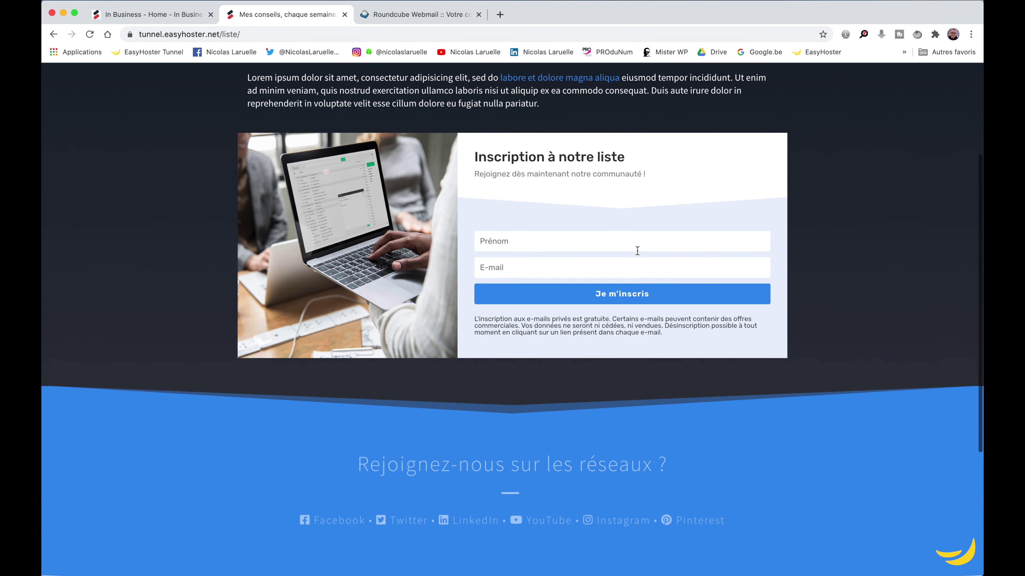
pyautogui.scroll(2, 636, 250)
pyautogui.scroll(7, 637, 250)
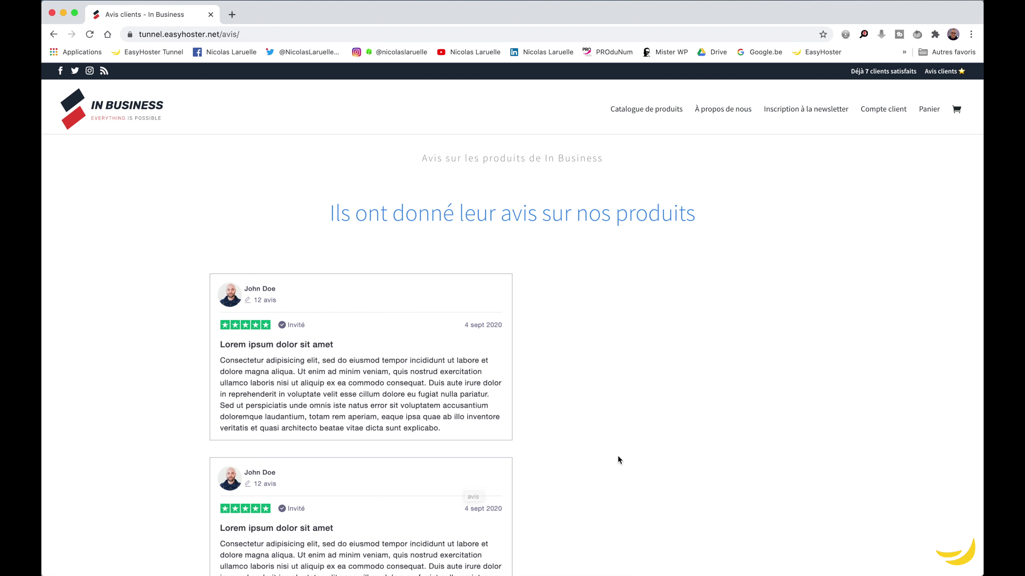
pyautogui.scroll(-5, 619, 459)
pyautogui.scroll(-8, 619, 459)
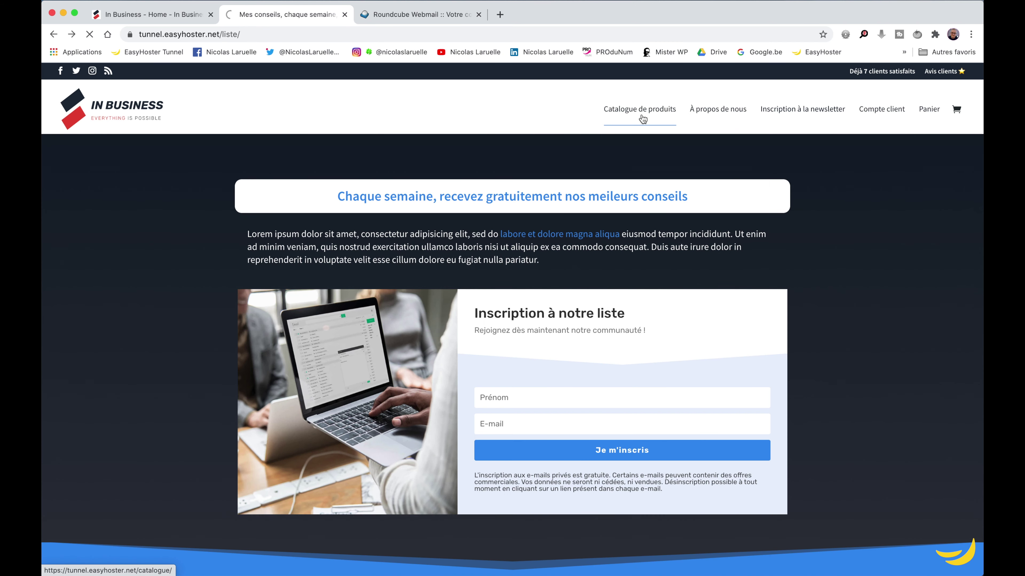
# Browse the product catalogue and start ordering the fourth product at 498,00€.
pyautogui.click(643, 119)
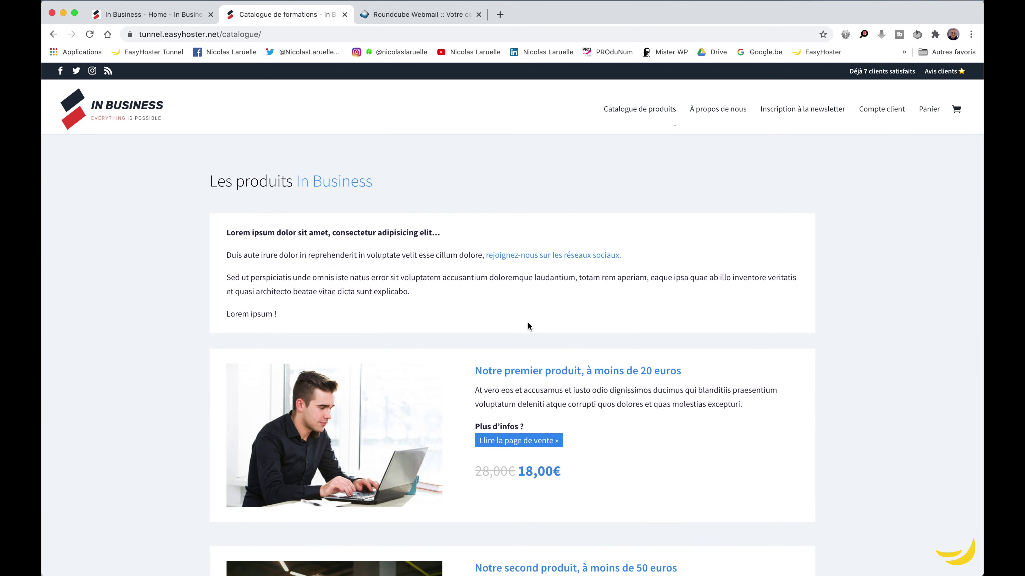
pyautogui.scroll(-3, 528, 322)
pyautogui.scroll(-9, 528, 322)
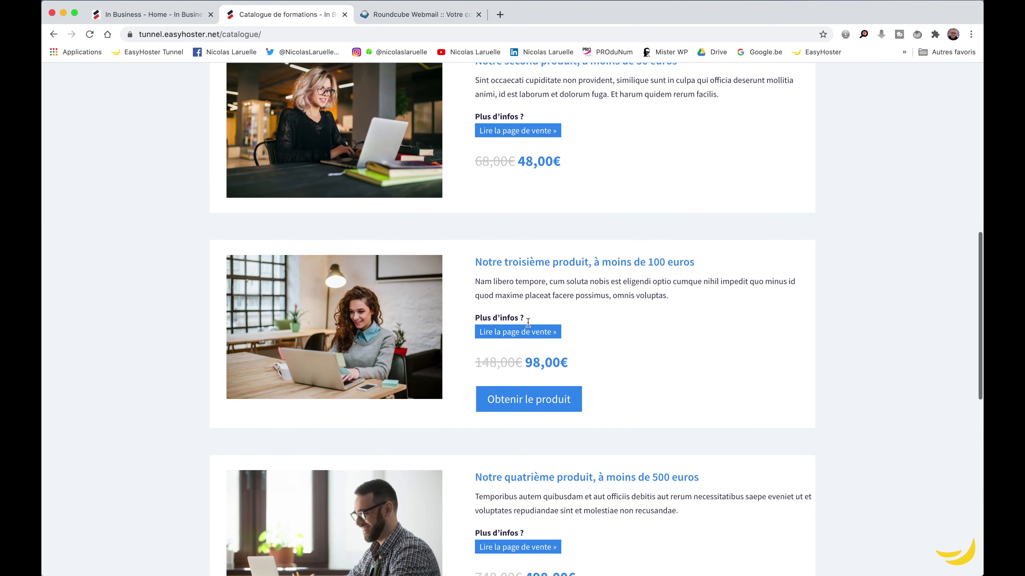
pyautogui.scroll(-4, 527, 322)
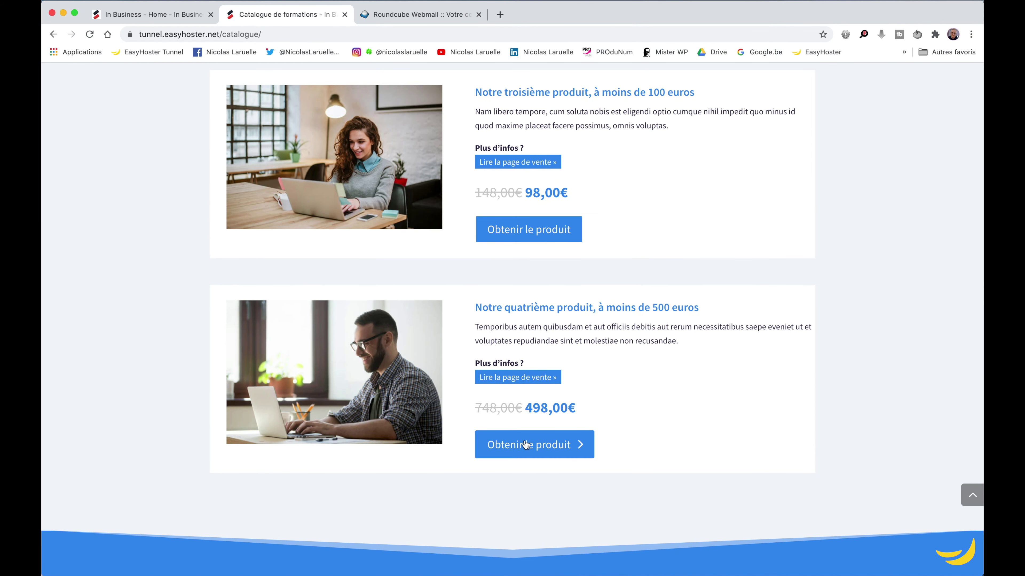
pyautogui.click(509, 453)
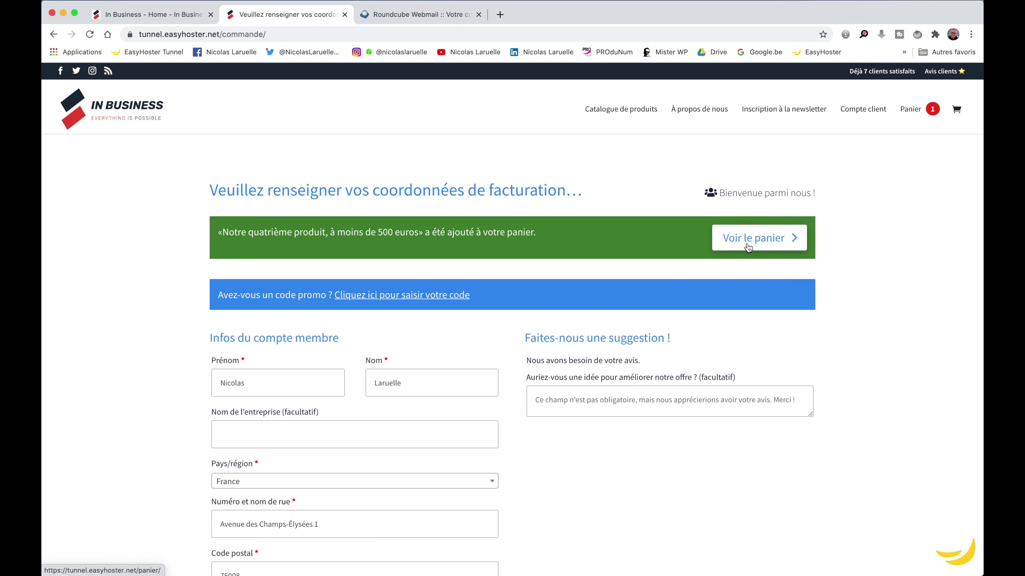
# Remove the fourth product from the cart, leaving it empty, and go to the account page.
pyautogui.click(918, 115)
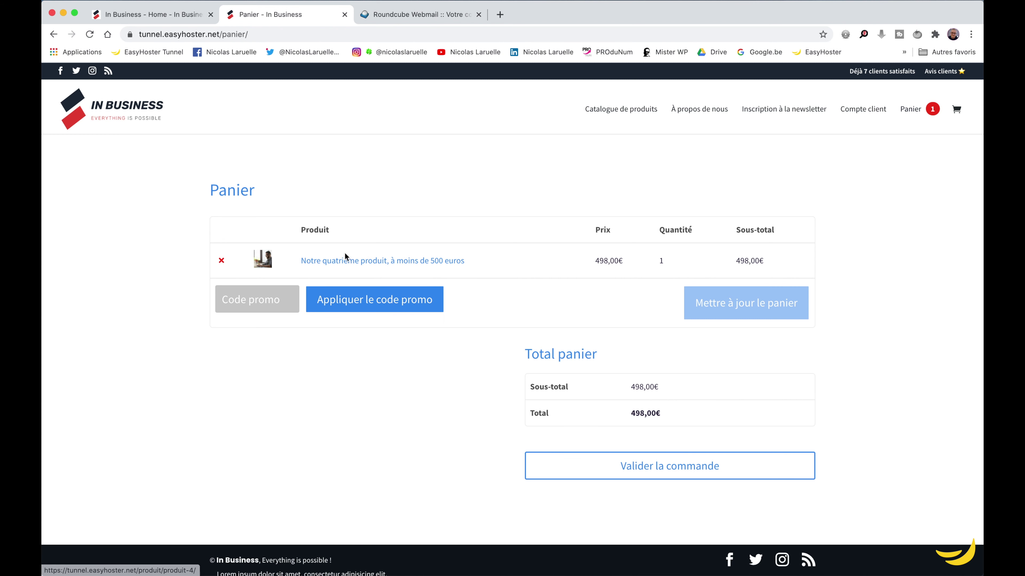
pyautogui.click(222, 261)
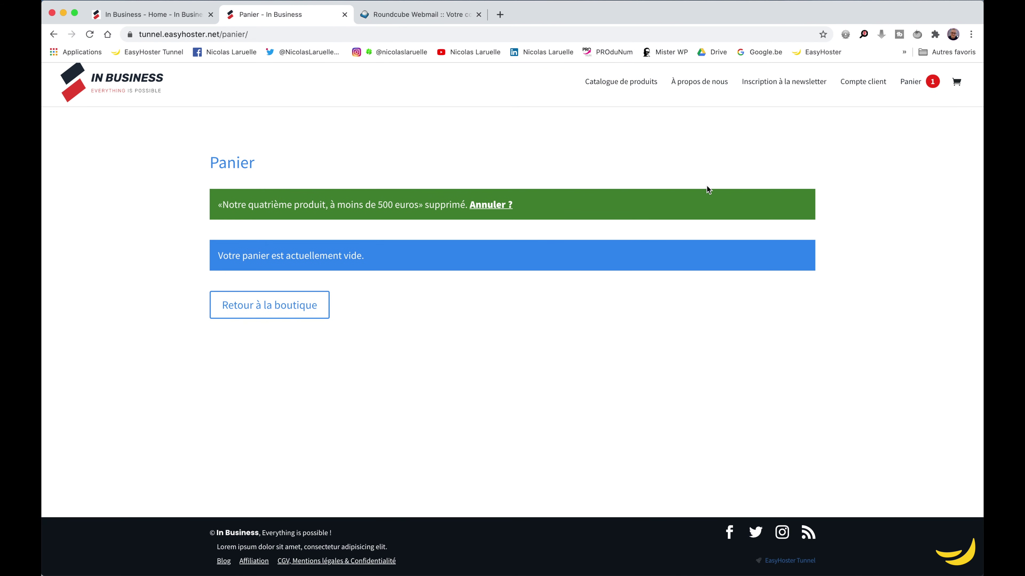
pyautogui.scroll(2, 709, 190)
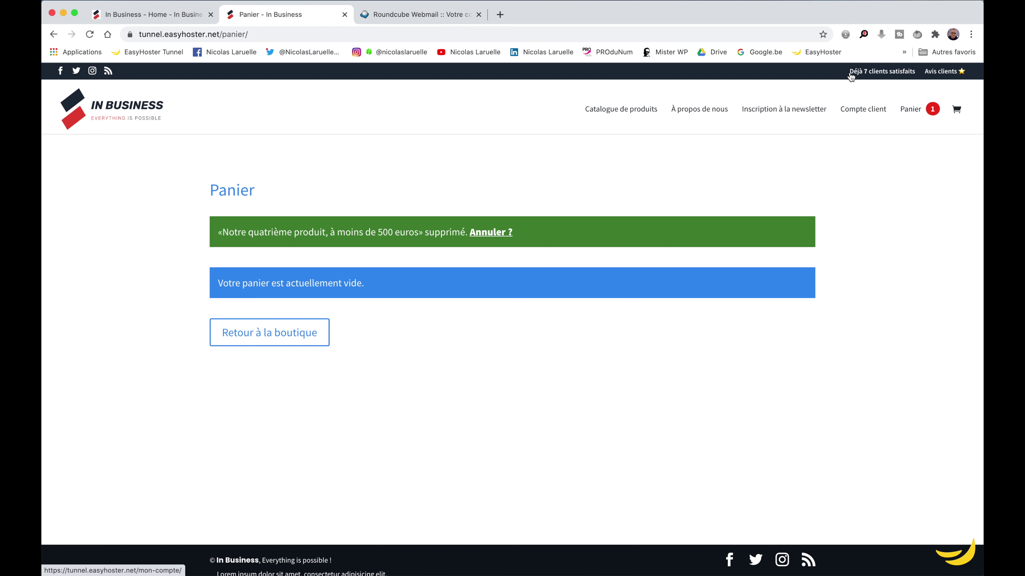
pyautogui.click(873, 75)
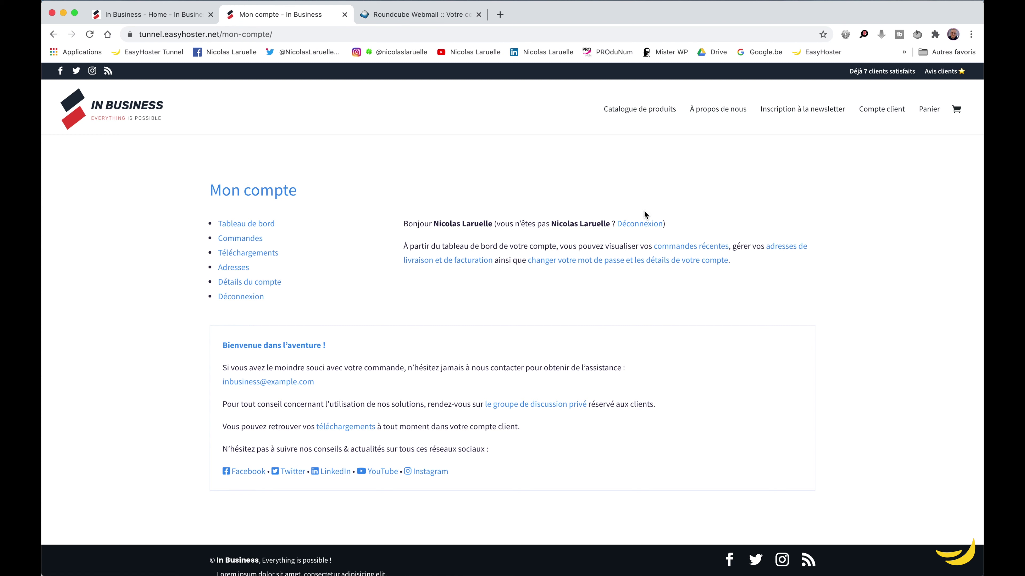
# Log out, then log back in with the customer's username and password.
pyautogui.click(639, 225)
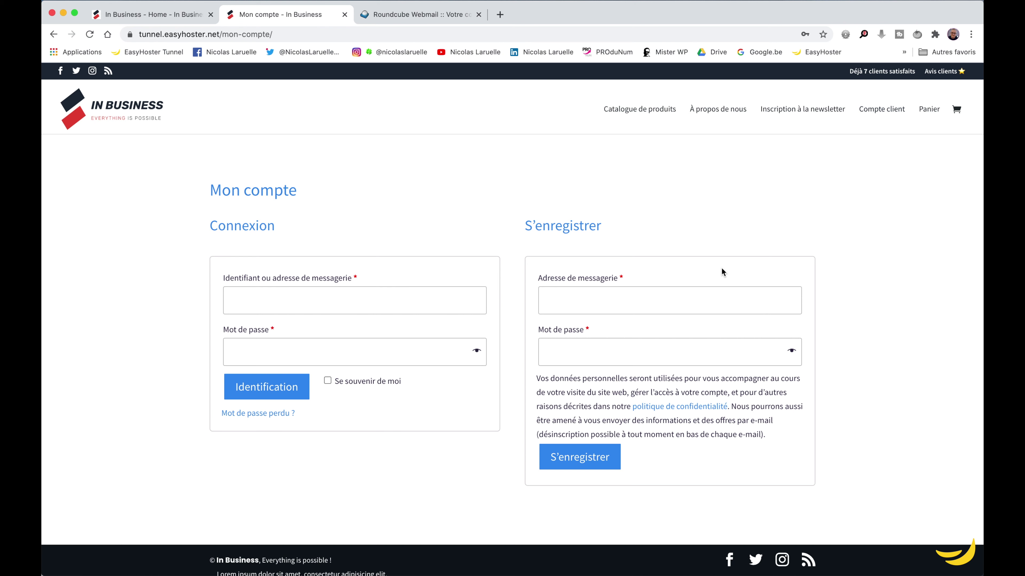
pyautogui.click(322, 300)
pyautogui.write('nicolas.laruelle')
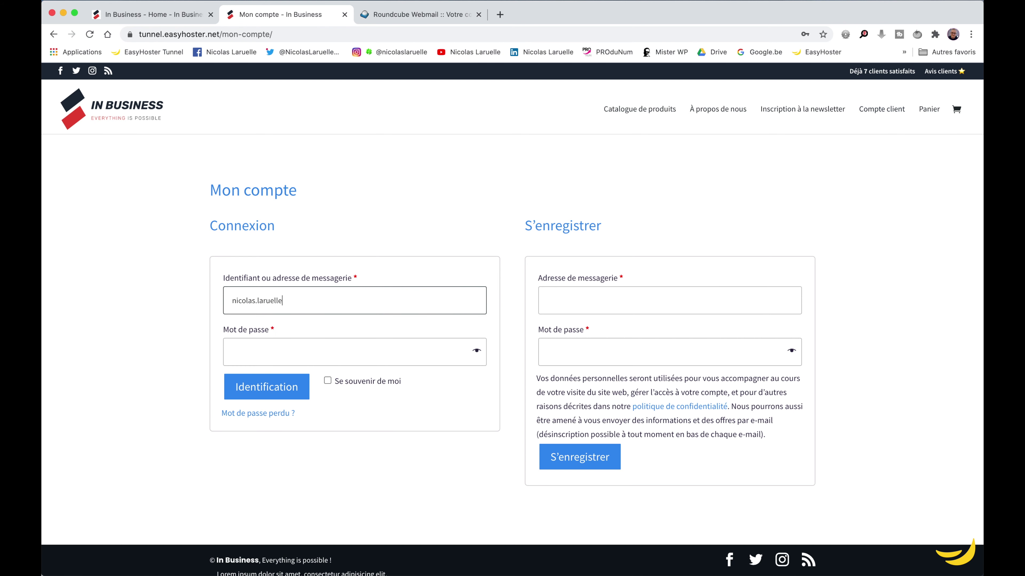
pyautogui.press('Tab')
pyautogui.write('********')
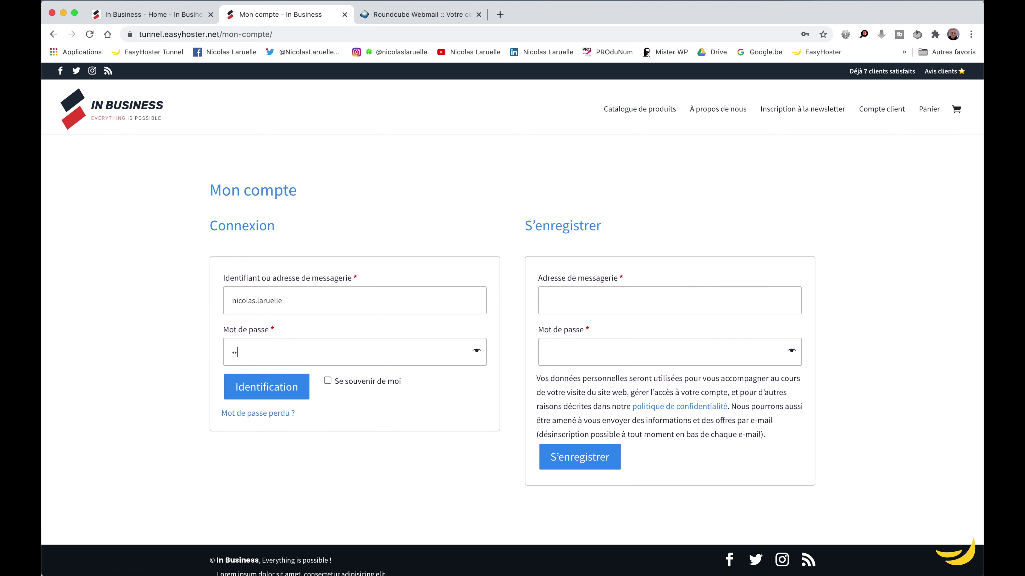
pyautogui.write('*')
pyautogui.press('Return')
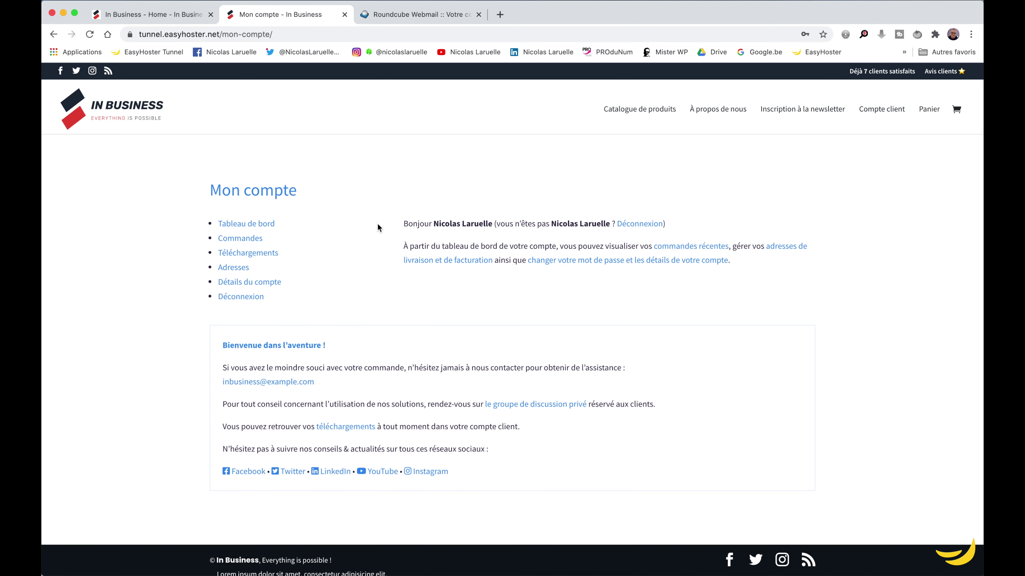
# Change the address from mon-compte/ to blog/ to load the site's blog and browse its posts.
pyautogui.moveTo(221, 35); pyautogui.dragTo(354, 36)
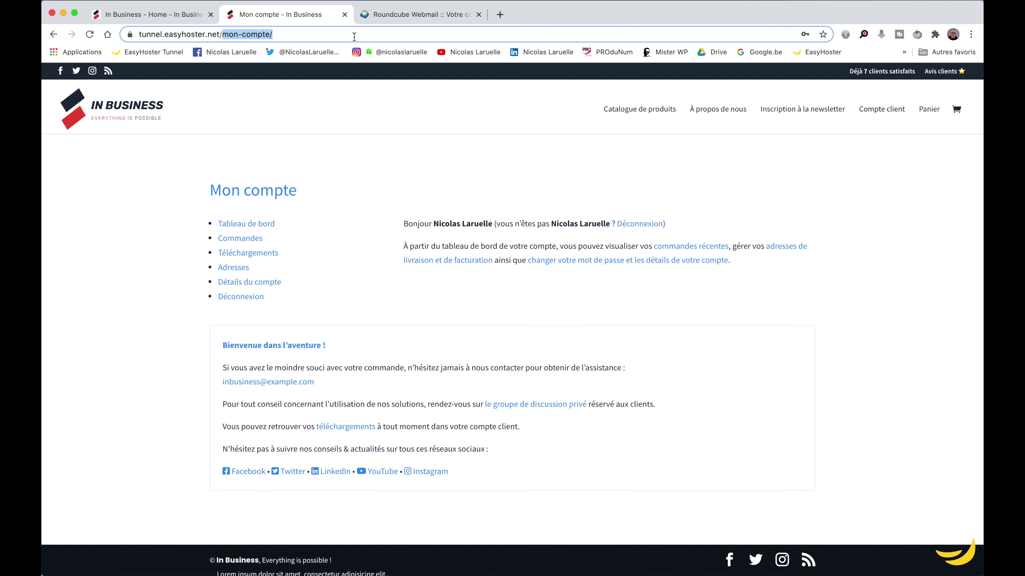
pyautogui.write('blog/')
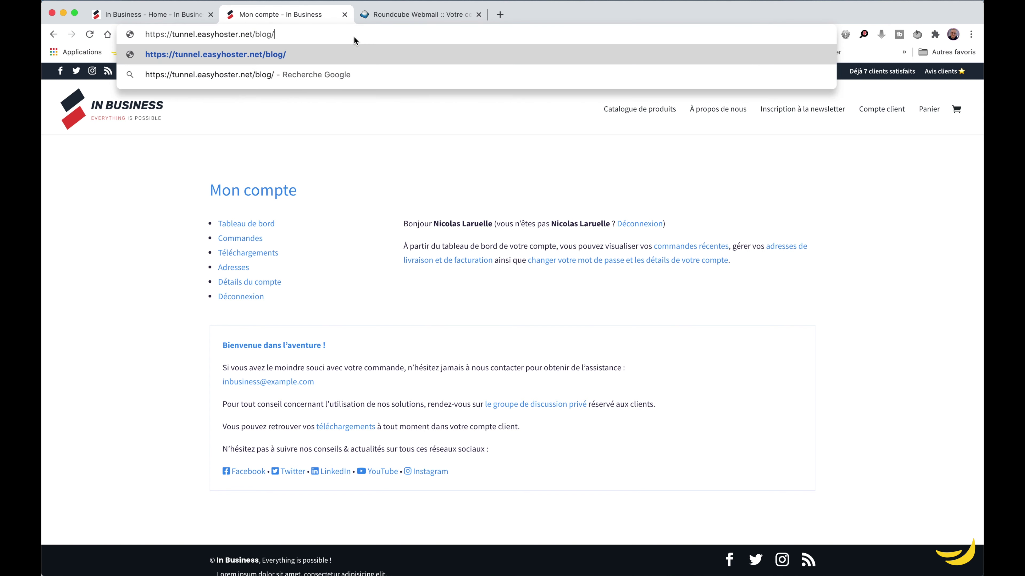
pyautogui.press('Return')
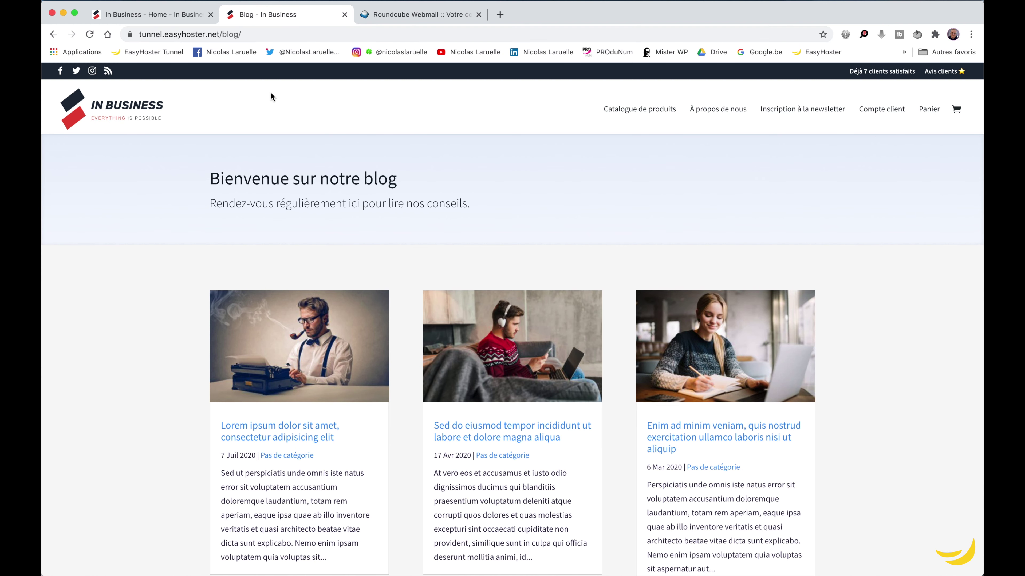
pyautogui.scroll(-1, 418, 238)
pyautogui.scroll(1, 418, 238)
pyautogui.scroll(-3, 632, 245)
pyautogui.scroll(-10, 633, 244)
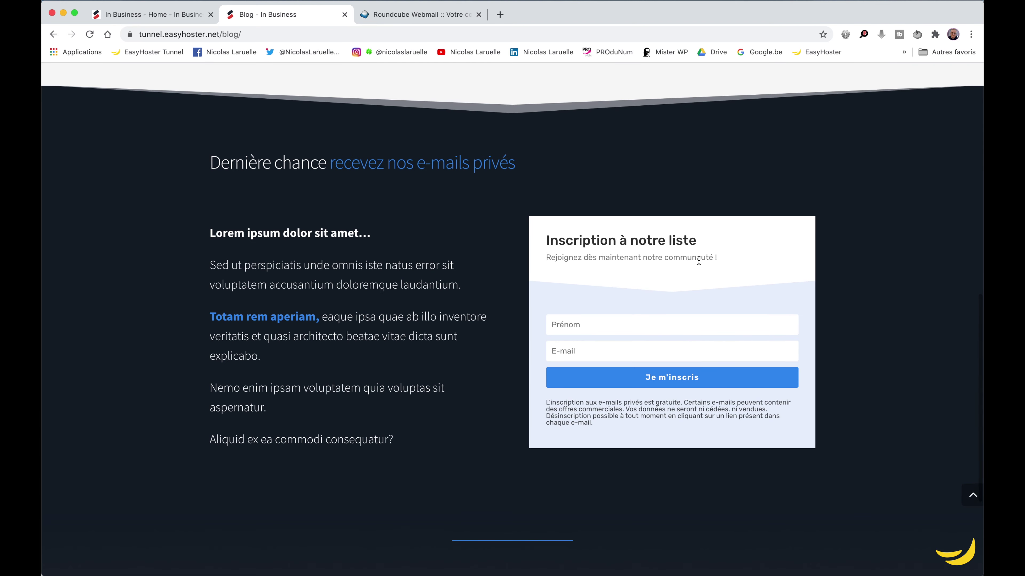
pyautogui.scroll(-3, 467, 255)
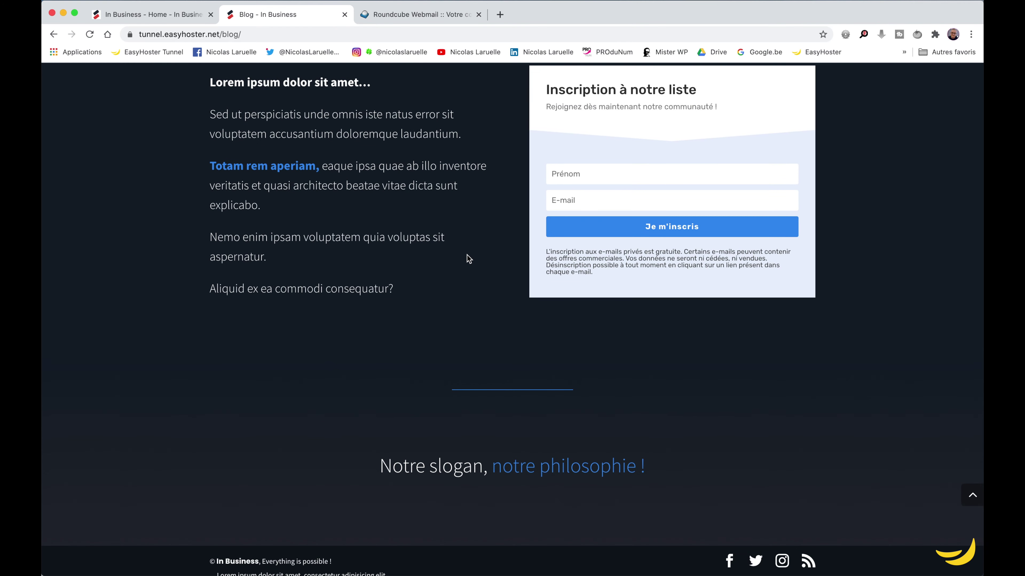
pyautogui.scroll(2, 467, 255)
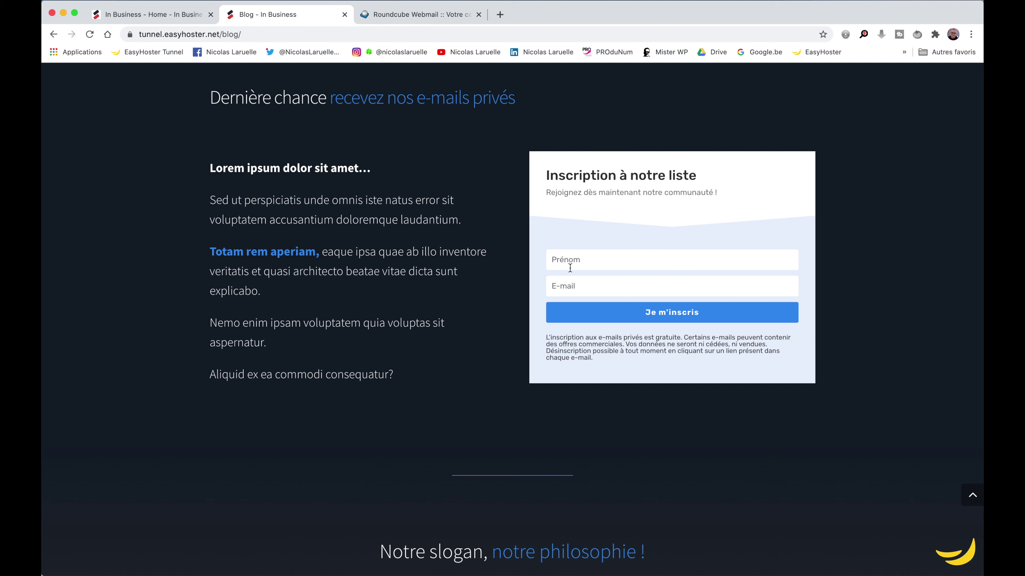
pyautogui.scroll(20, 620, 349)
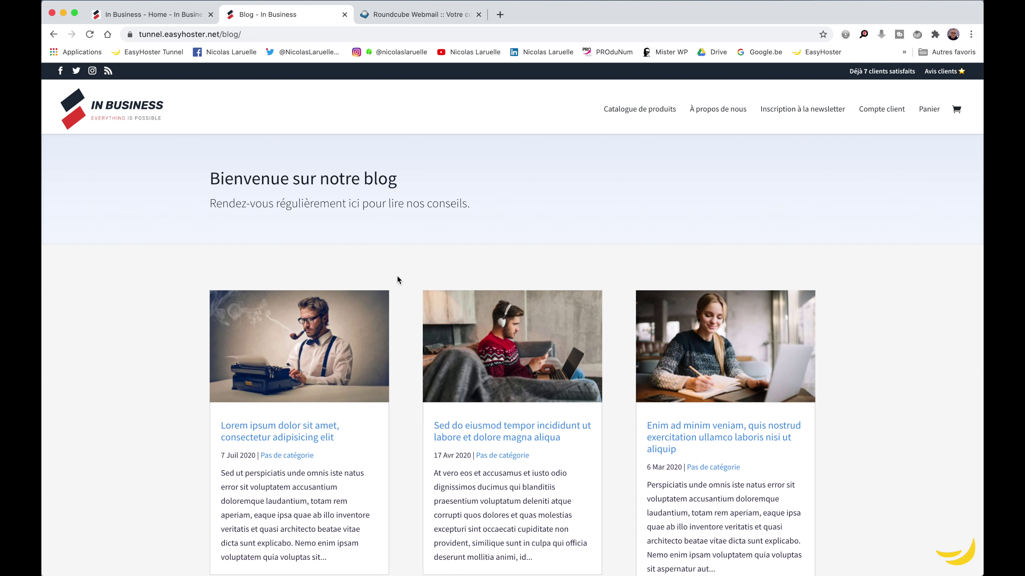
pyautogui.scroll(-3, 397, 276)
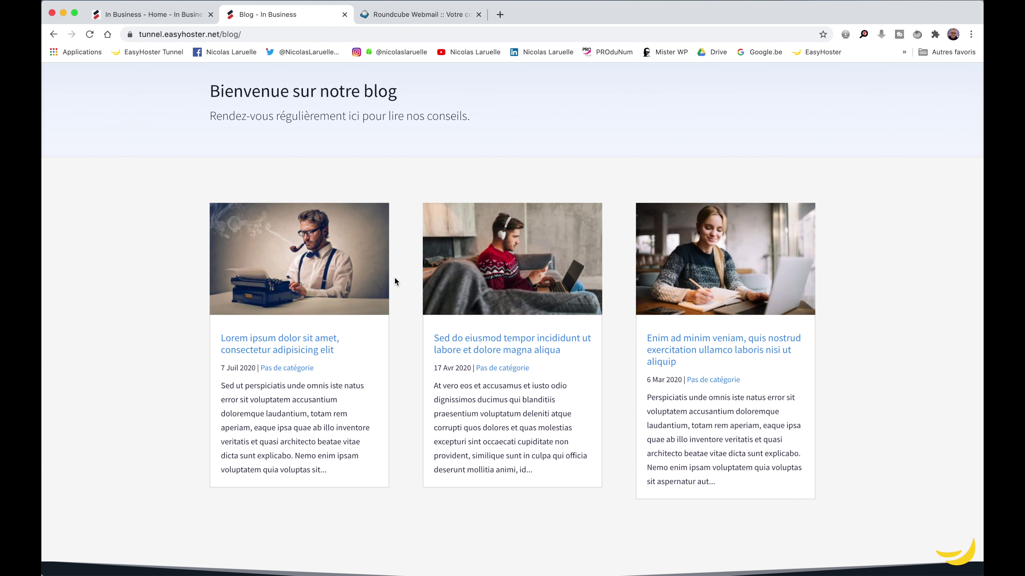
# Open and read the first post, 'Lorem ipsum dolor sit amet, consectetur adipisicing elit', dated 7 Juil 2020.
pyautogui.click(278, 344)
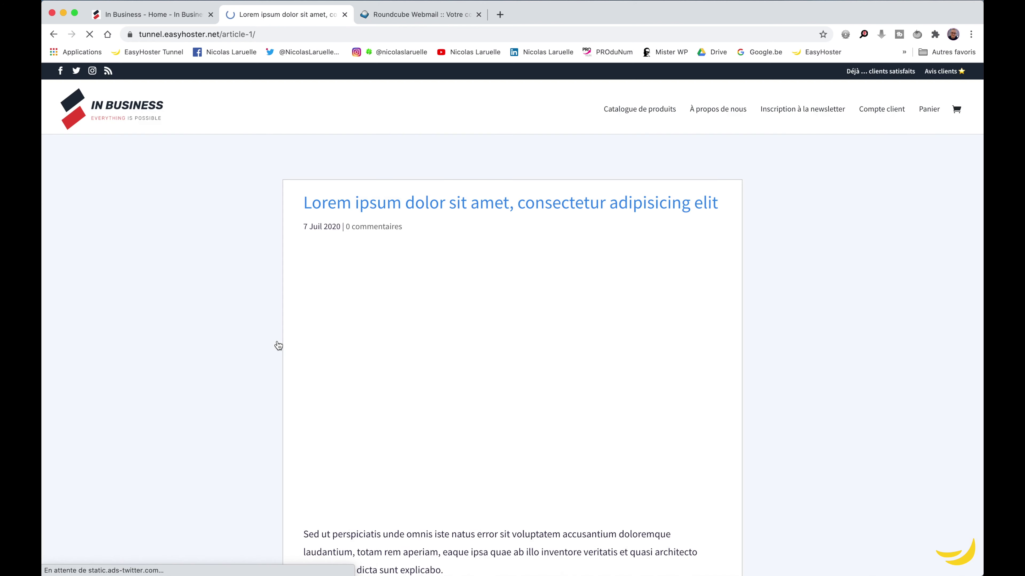
pyautogui.scroll(-10, 326, 343)
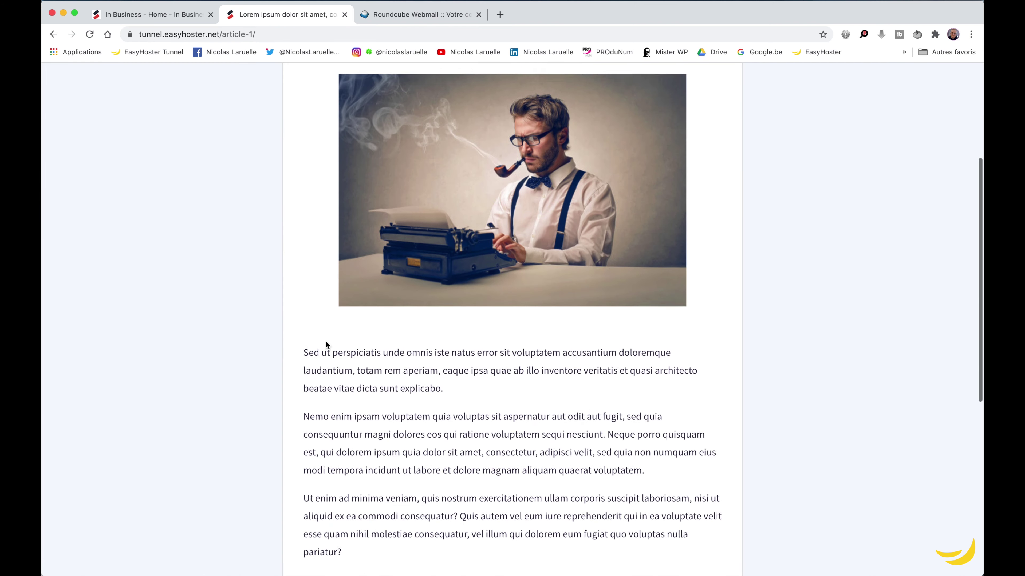
pyautogui.scroll(10, 326, 345)
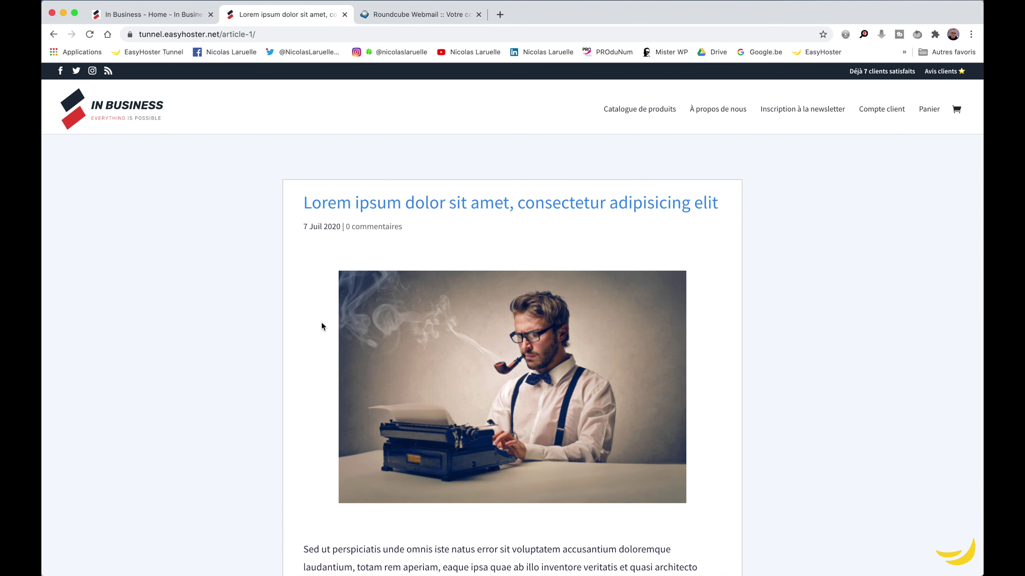
pyautogui.scroll(-4, 322, 323)
pyautogui.scroll(5, 321, 322)
pyautogui.scroll(-1, 321, 323)
pyautogui.scroll(-6, 321, 323)
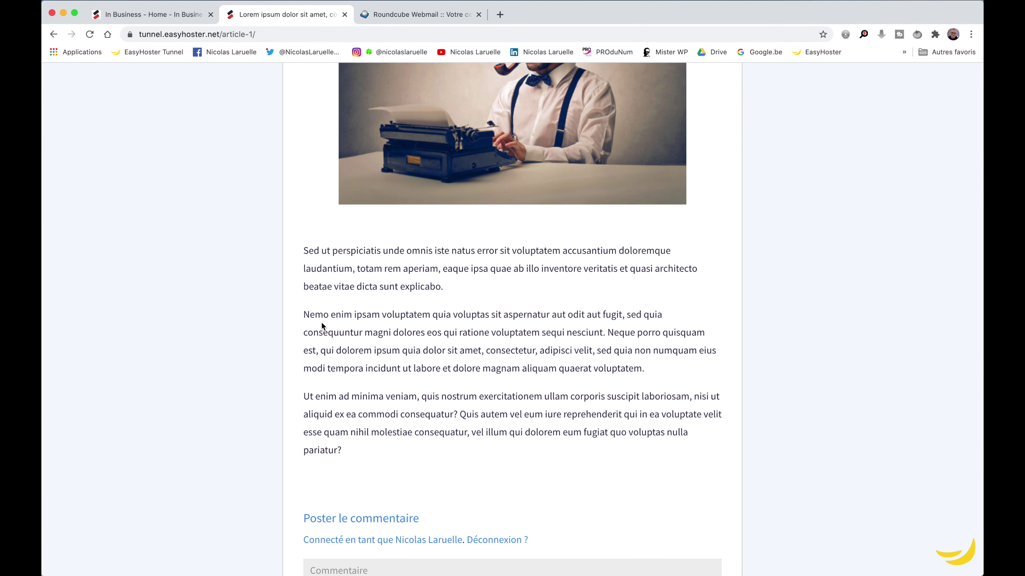
pyautogui.scroll(-1, 321, 322)
pyautogui.scroll(-1, 354, 332)
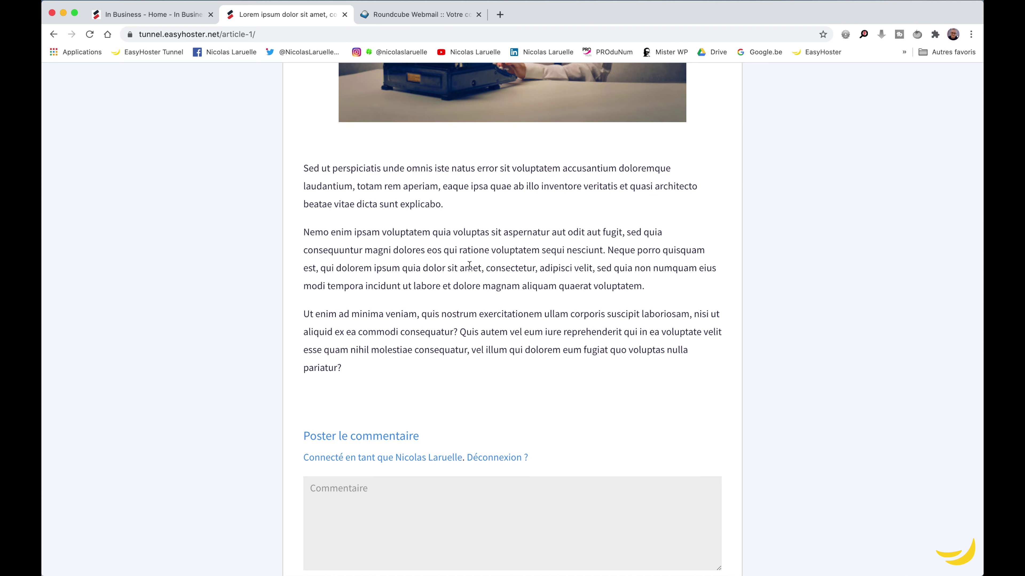
pyautogui.scroll(10, 469, 266)
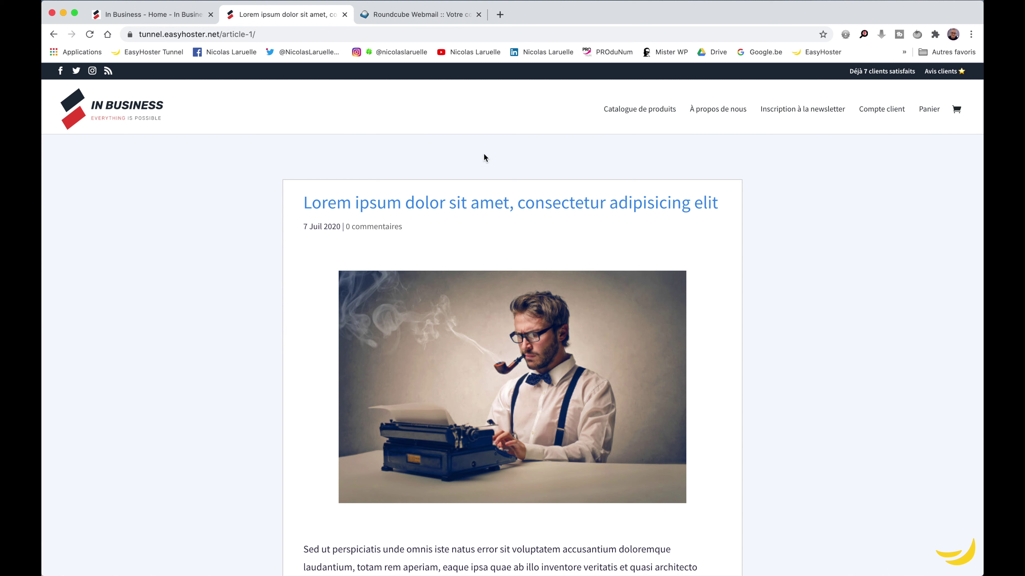
pyautogui.click(626, 110)
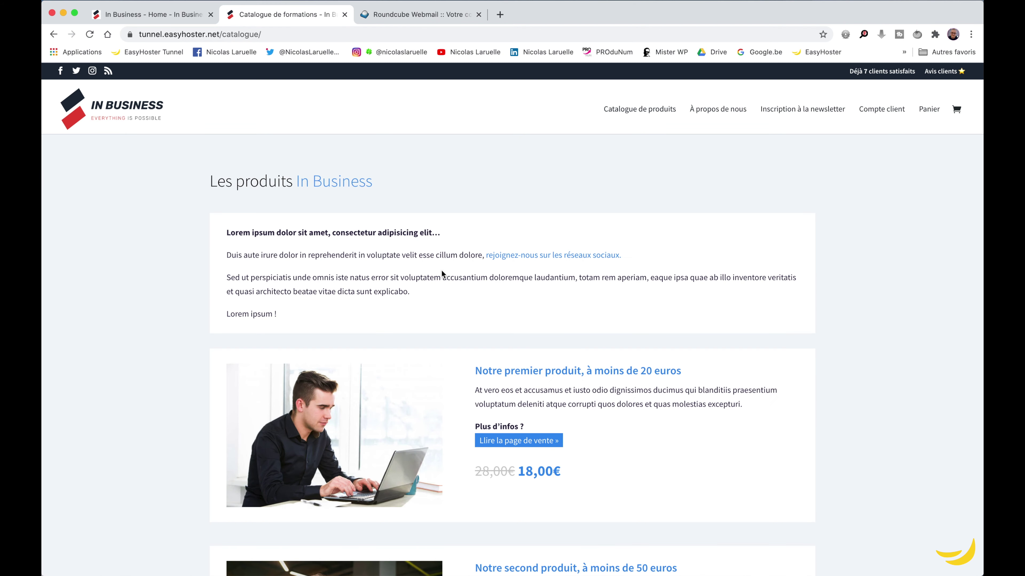
pyautogui.scroll(-6, 443, 275)
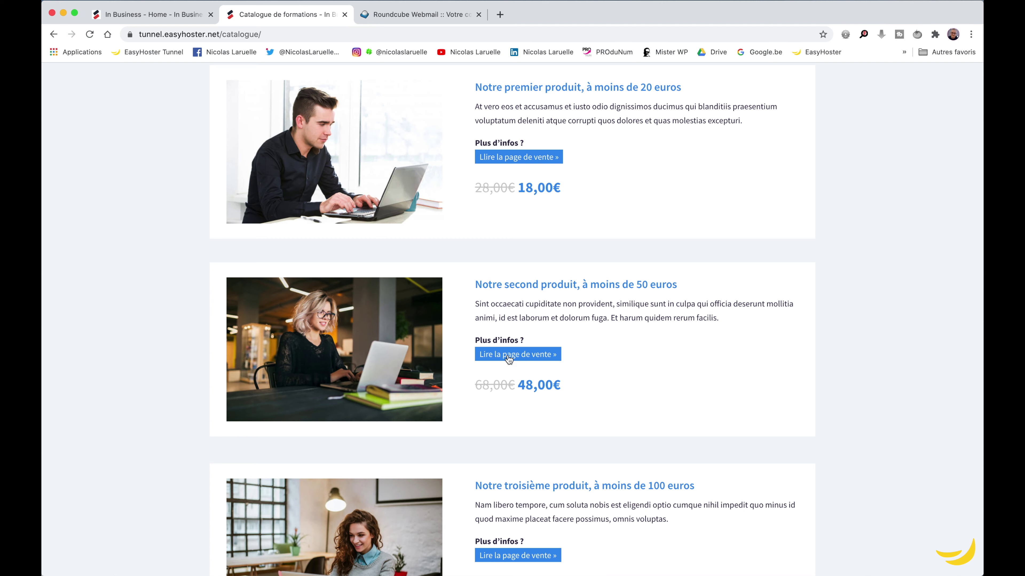
pyautogui.click(509, 355)
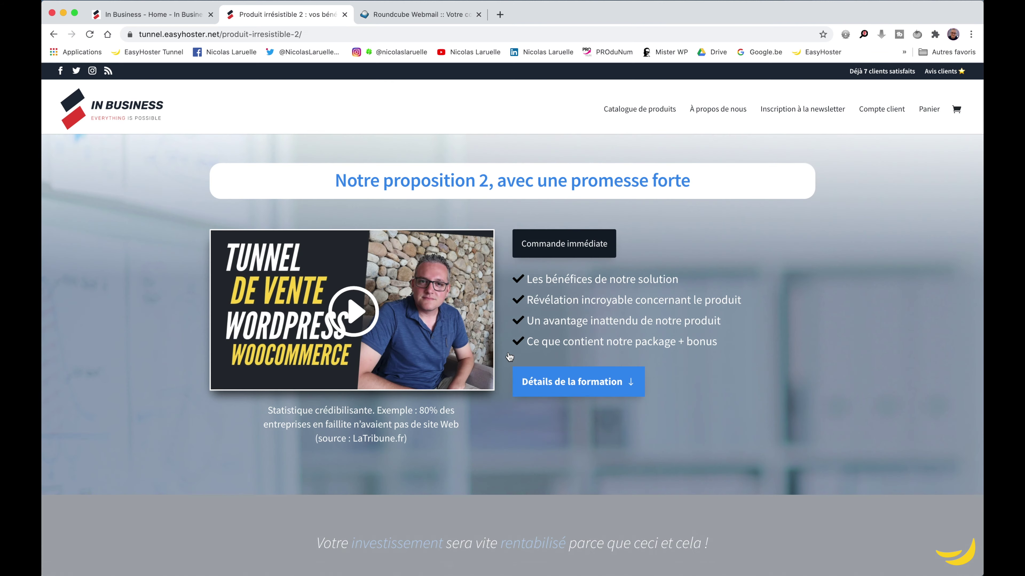
pyautogui.scroll(-5, 509, 357)
pyautogui.scroll(-5, 509, 356)
pyautogui.scroll(3, 509, 357)
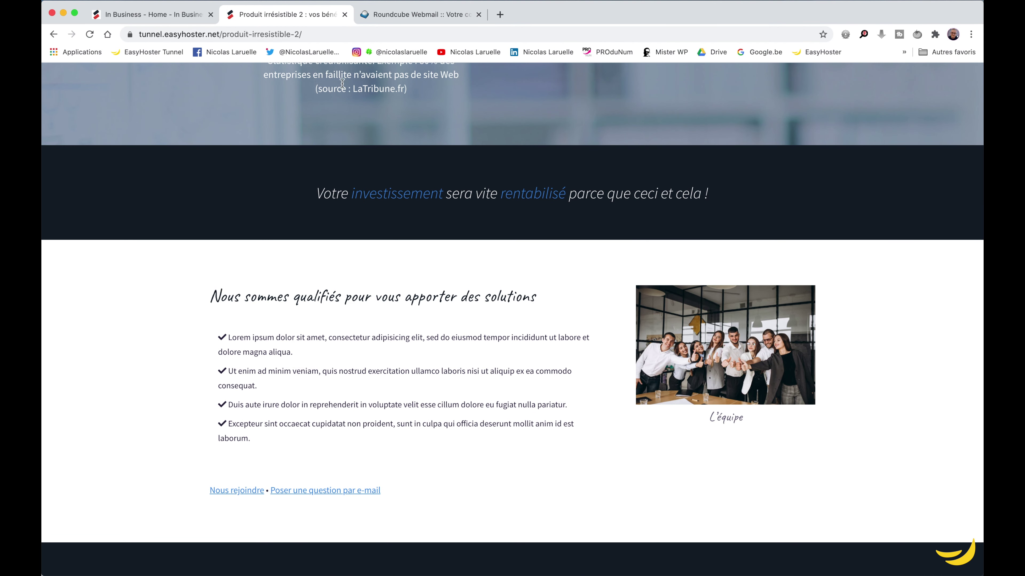
pyautogui.click(320, 490)
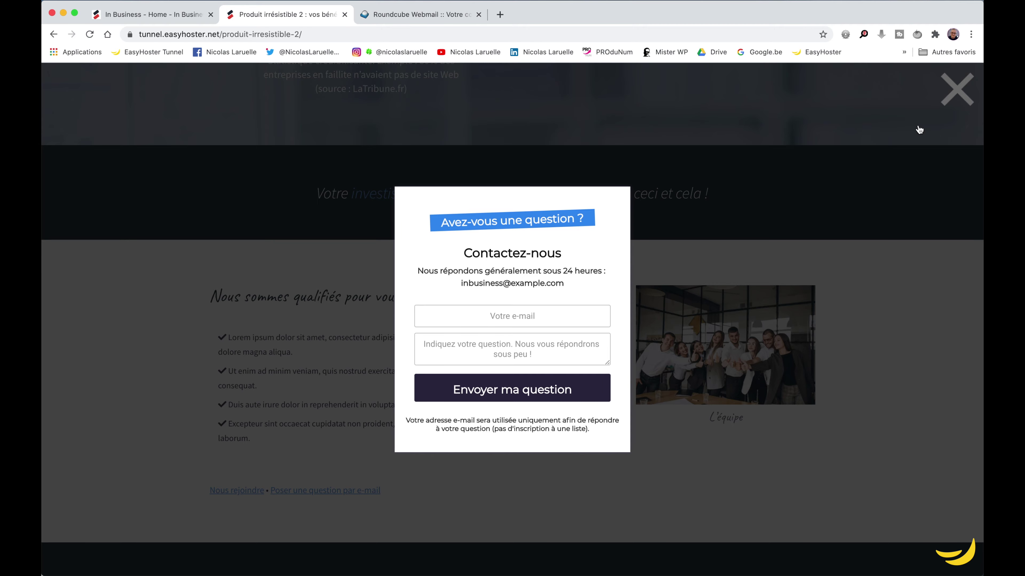
pyautogui.click(960, 95)
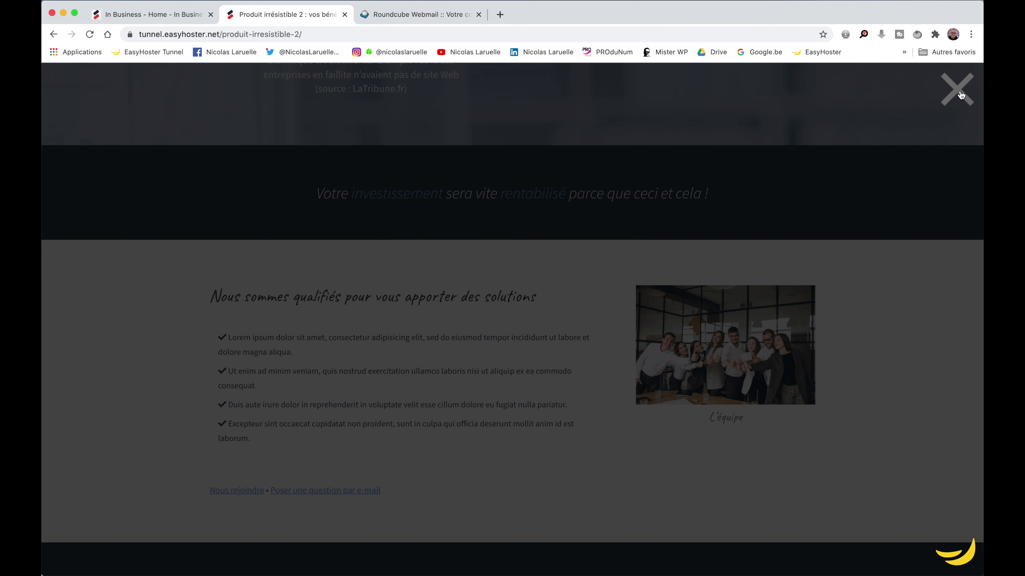
pyautogui.scroll(-20, 604, 267)
pyautogui.scroll(-20, 603, 268)
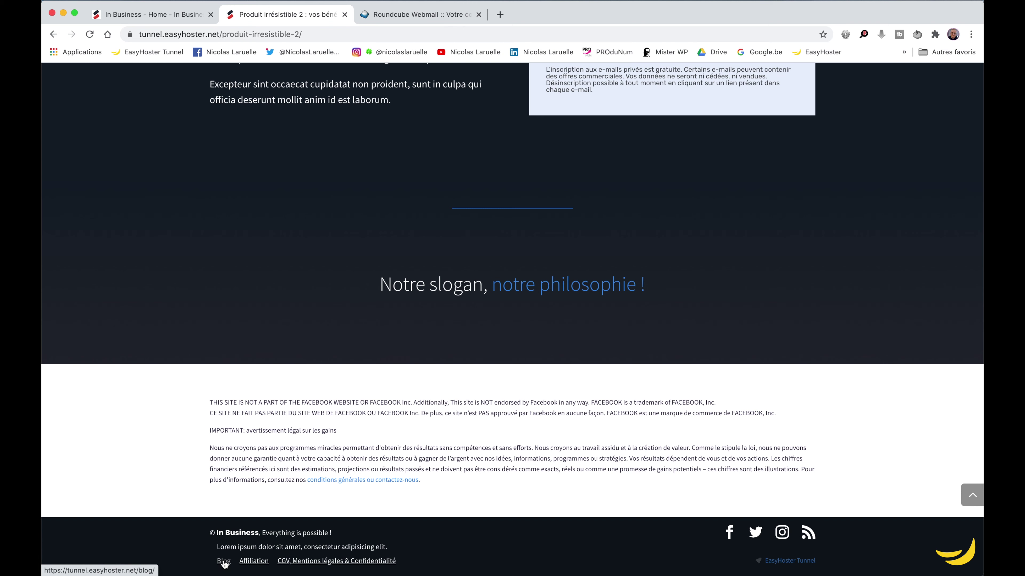
# Open the Affiliation page from the footer and start an affiliate application.
pyautogui.click(254, 562)
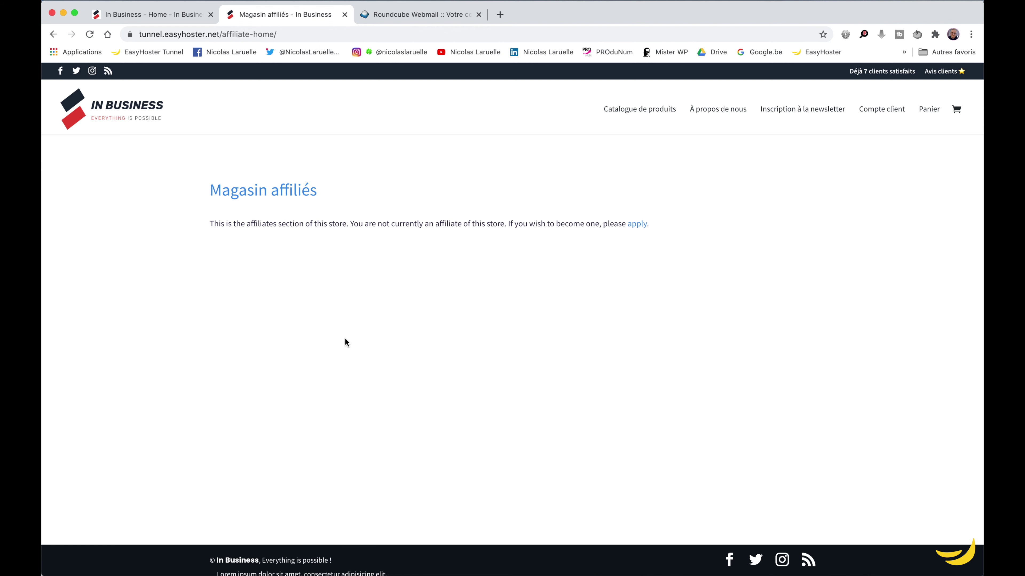
pyautogui.scroll(-1, 276, 447)
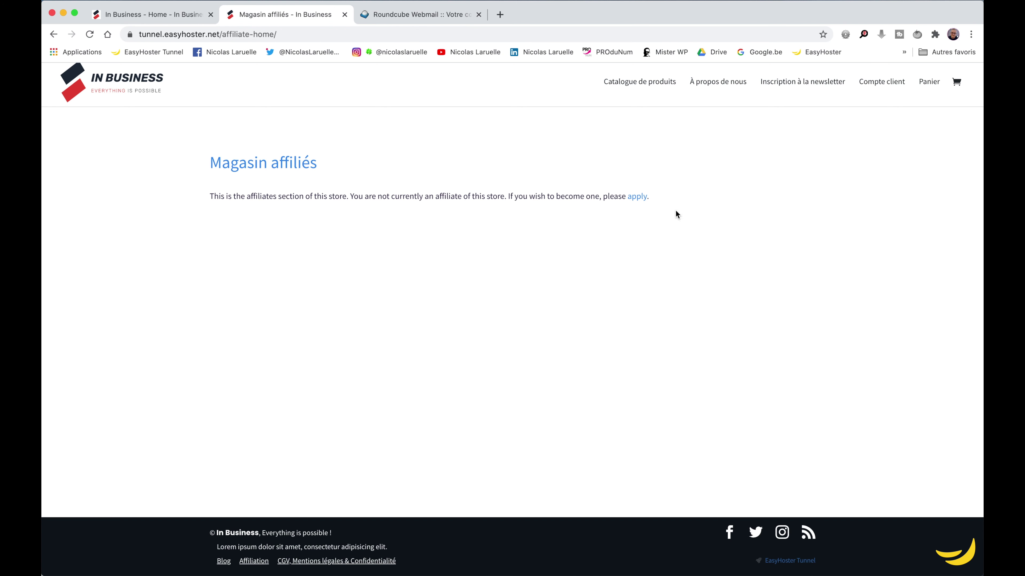
pyautogui.click(636, 198)
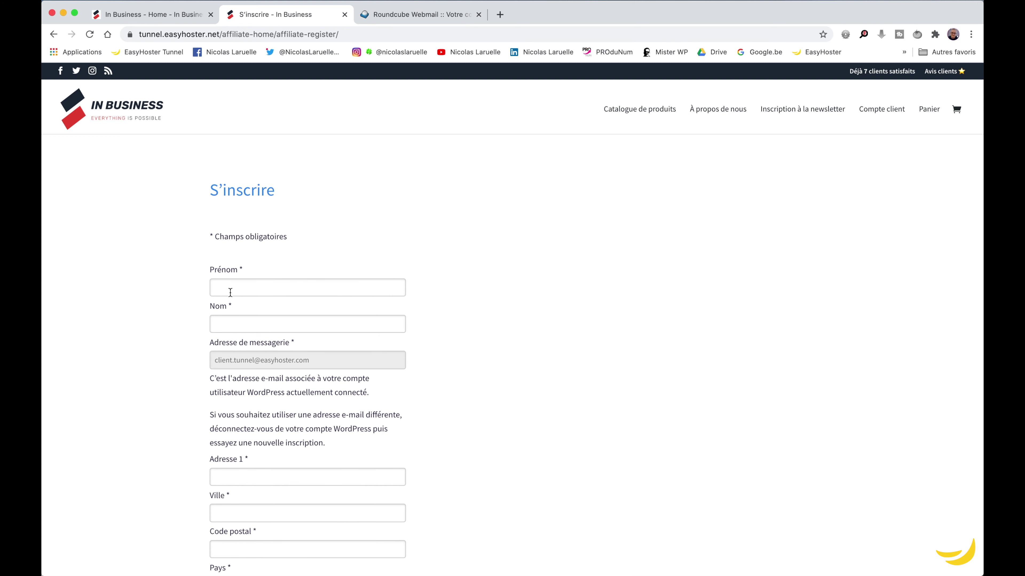
# Look over the S'inscrire form fields, then go to the Catalogue de produits.
pyautogui.moveTo(222, 360); pyautogui.dragTo(302, 361)
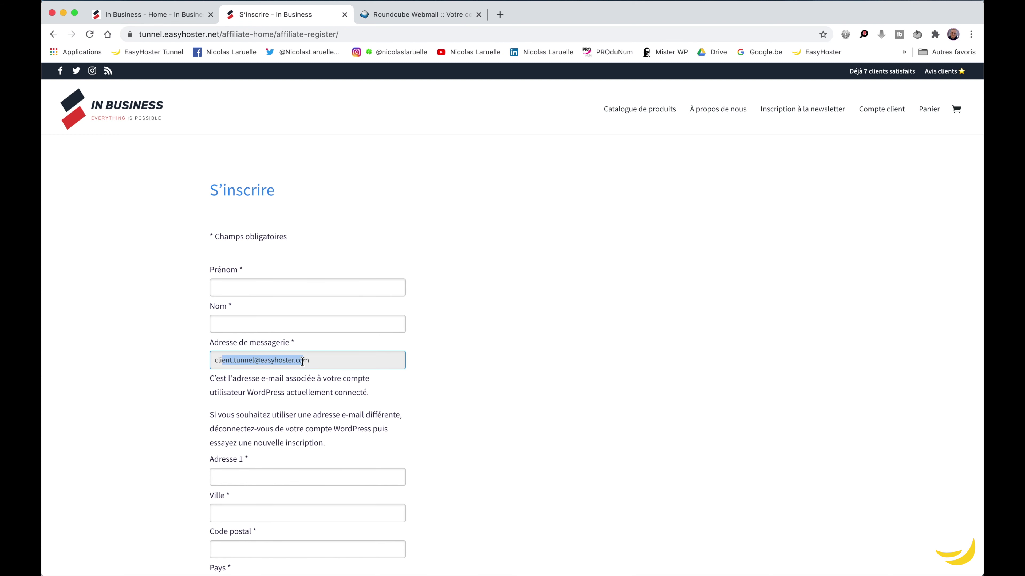
pyautogui.click(337, 361)
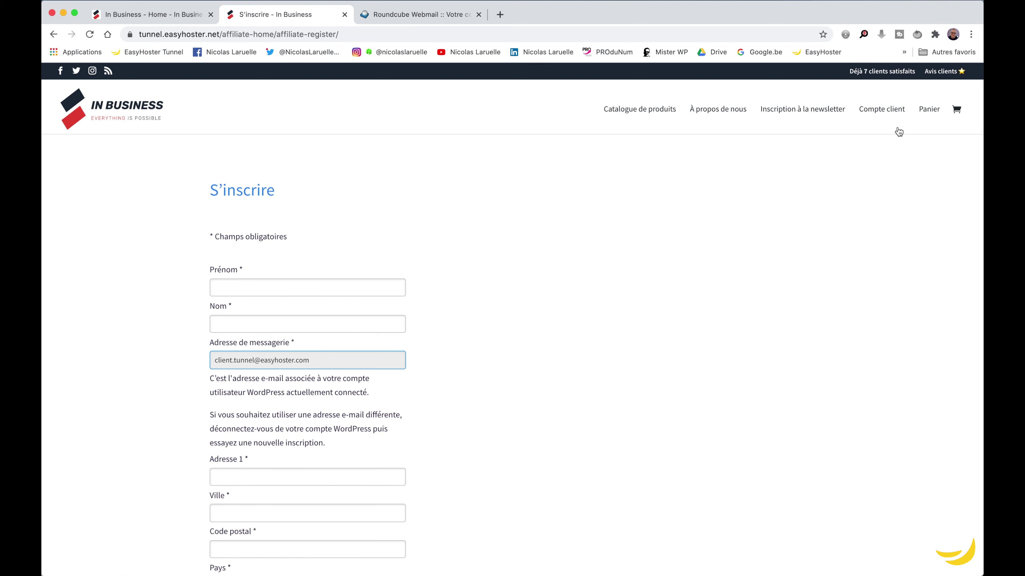
pyautogui.scroll(-5, 363, 407)
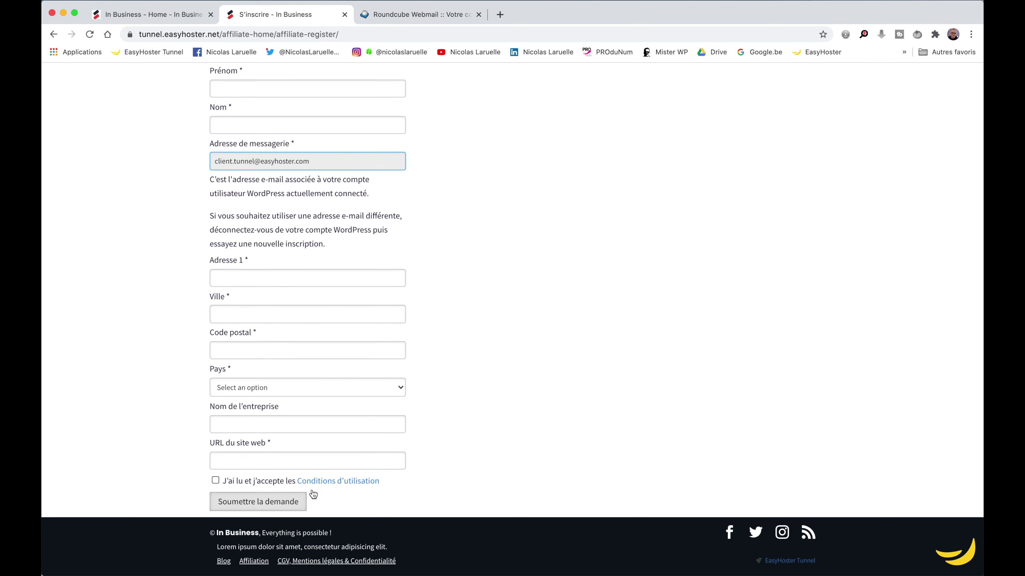
pyautogui.scroll(5, 469, 295)
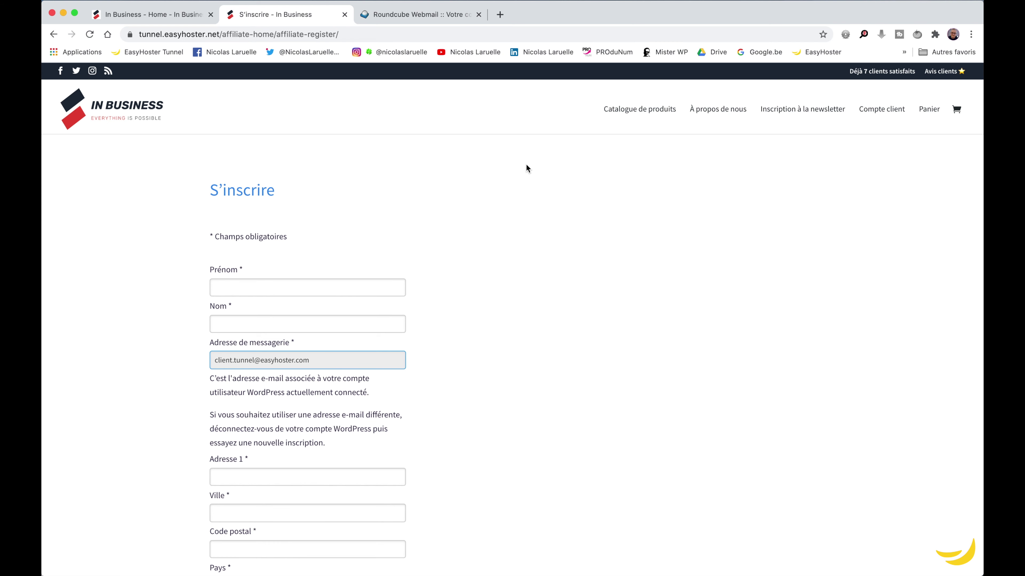
pyautogui.click(637, 112)
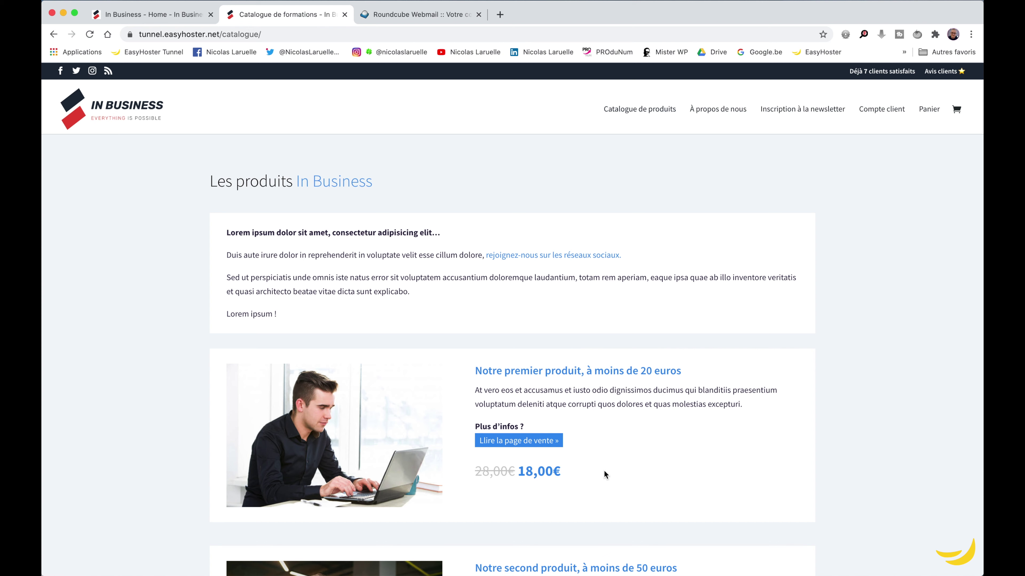
# Read the Mentions légales, Confidentialité et Conditions générales de vente page down to its sales terms.
pyautogui.scroll(-20, 604, 470)
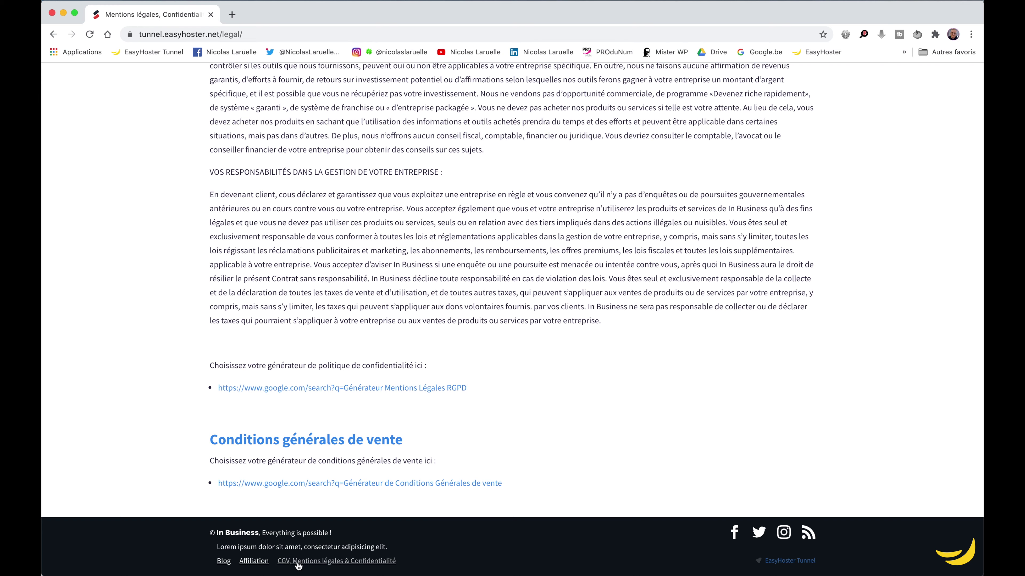
pyautogui.scroll(1, 499, 480)
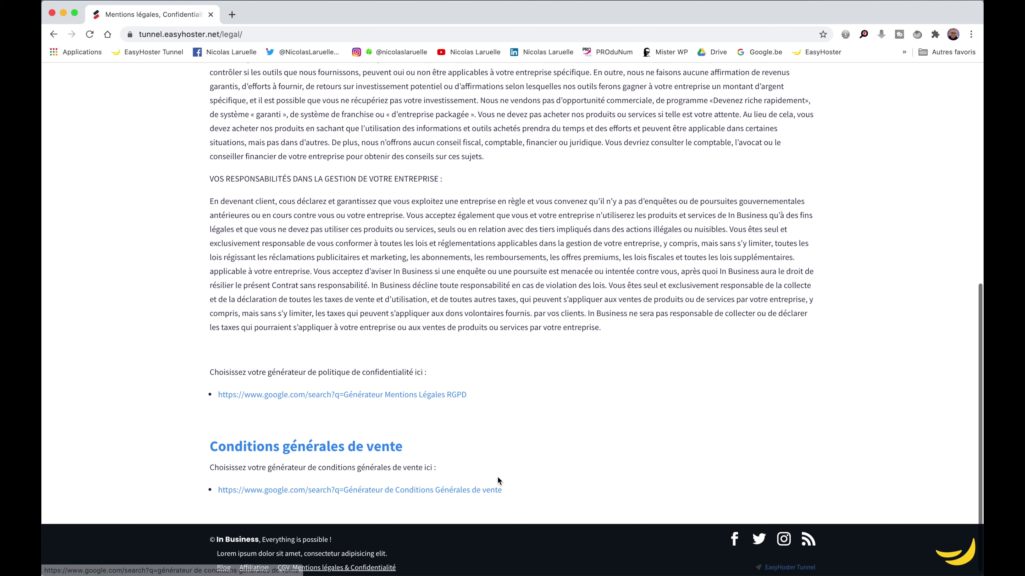
pyautogui.scroll(10, 498, 480)
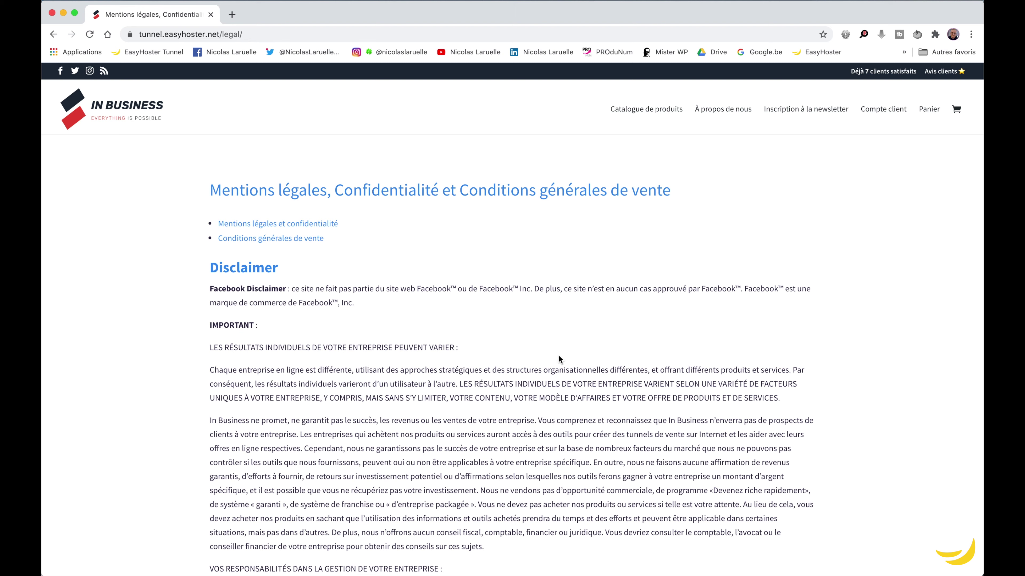
pyautogui.scroll(-7, 558, 359)
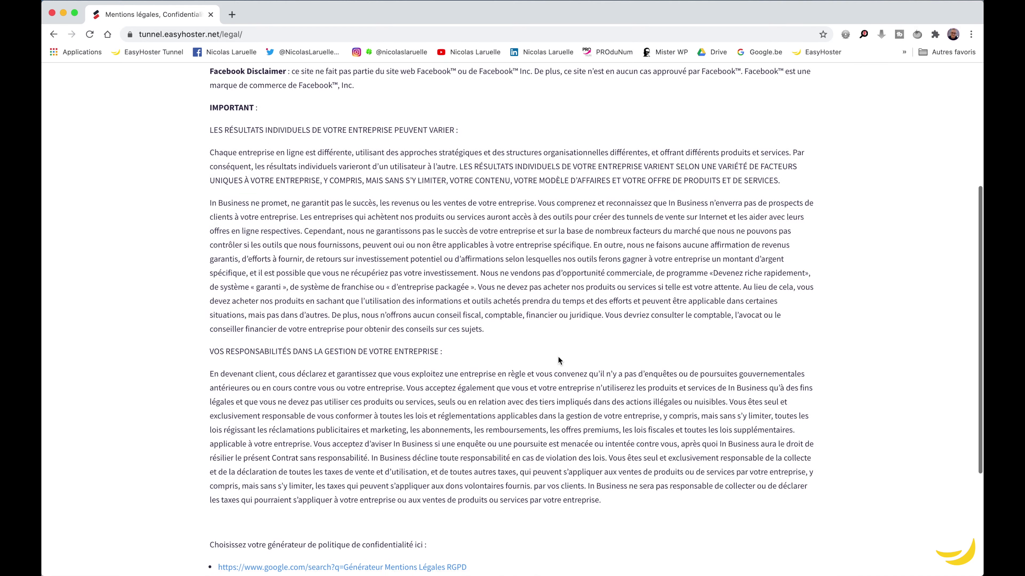
pyautogui.scroll(-3, 558, 356)
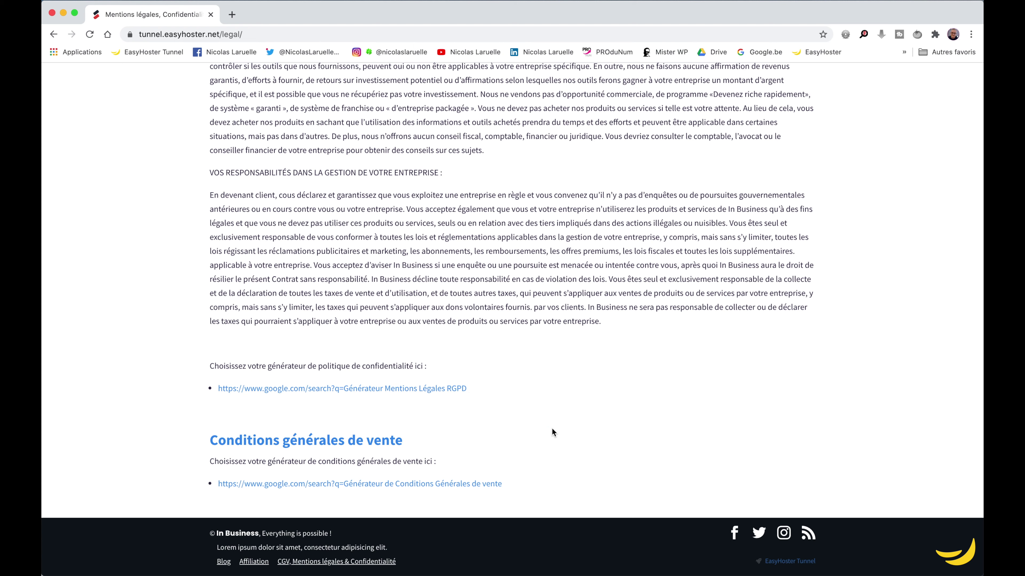
pyautogui.scroll(15, 551, 428)
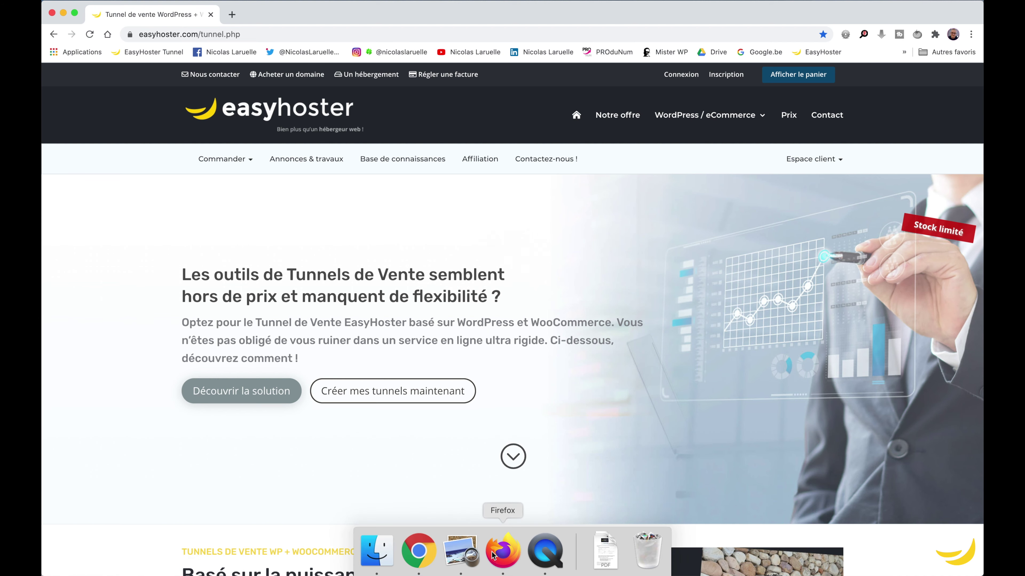
# Bring up and dismiss the 'Le tunnel de vente ultime' diagram in Preview, returning to Chrome.
pyautogui.click(492, 555)
pyautogui.scroll(10, 325, 276)
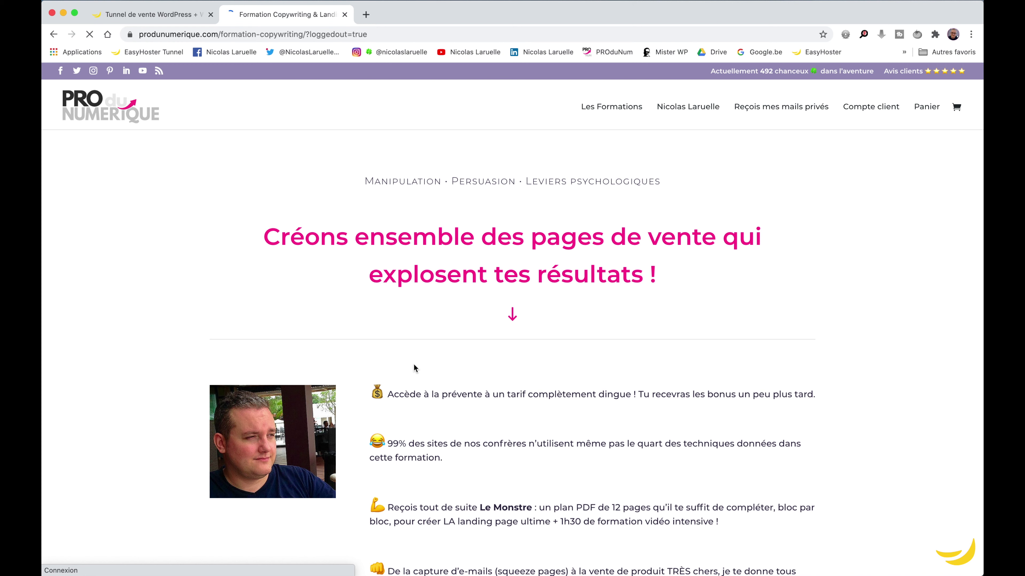
pyautogui.moveTo(420, 565)
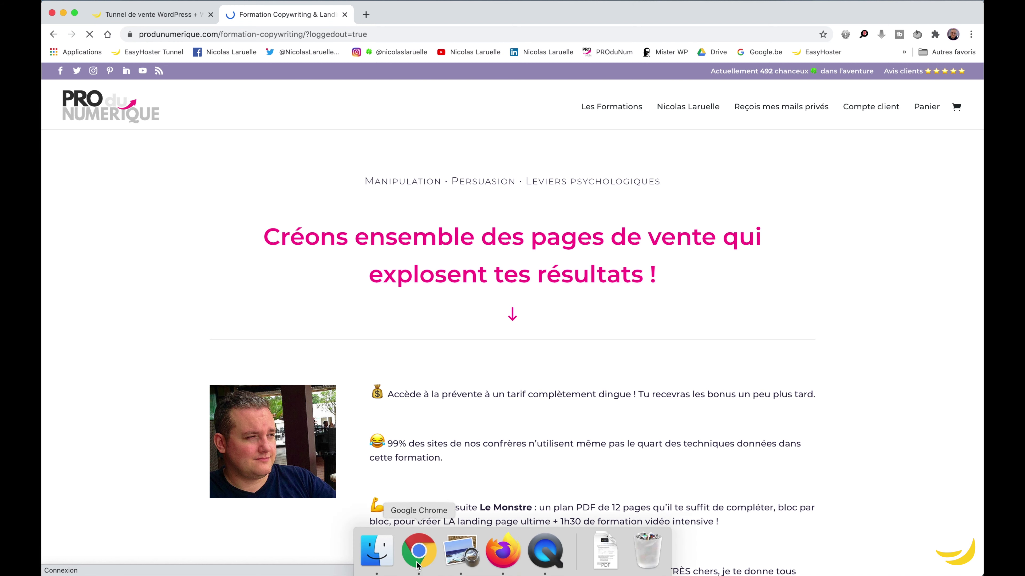
pyautogui.click(454, 559)
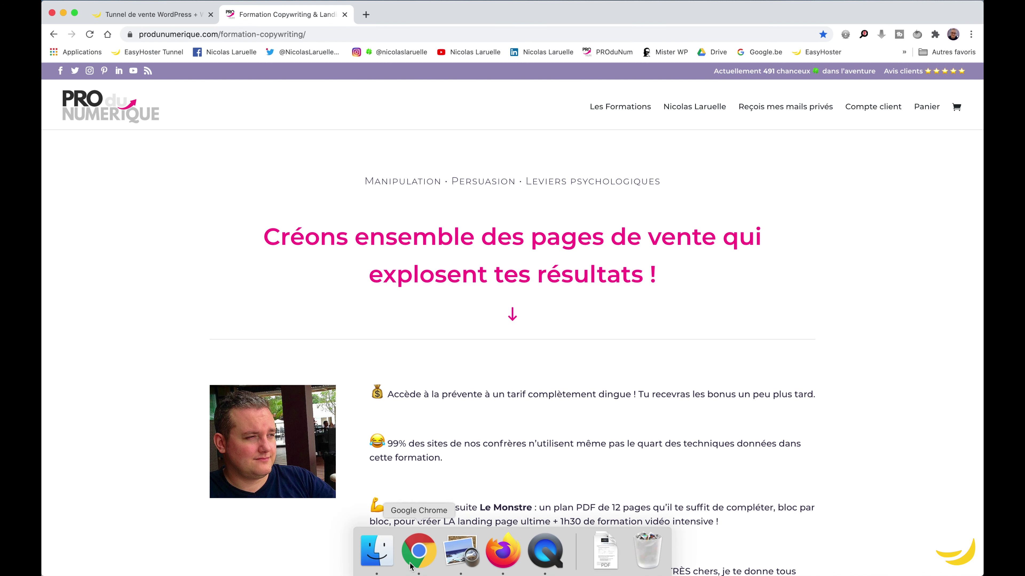
pyautogui.click(457, 551)
pyautogui.click(385, 515)
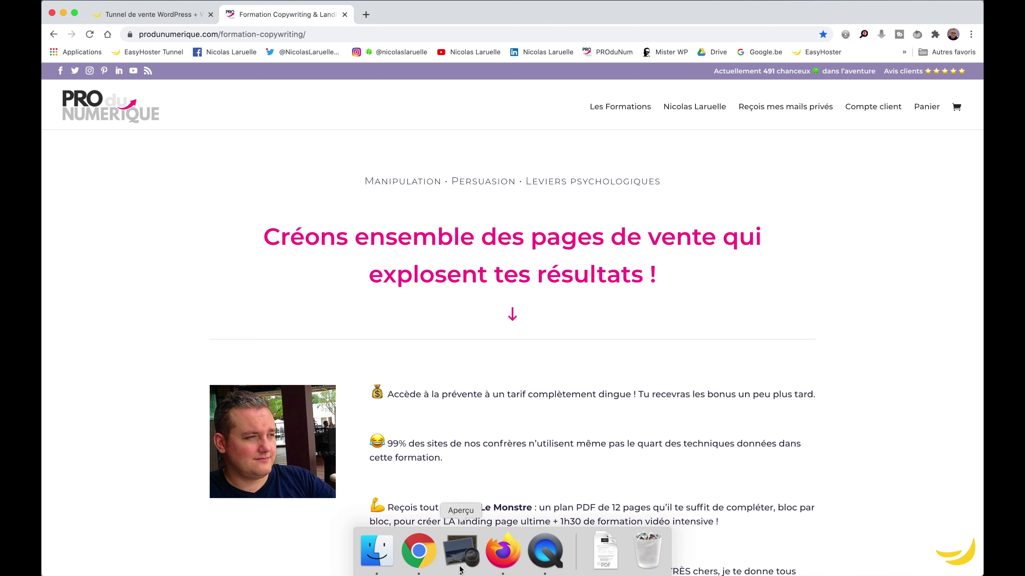
pyautogui.click(461, 561)
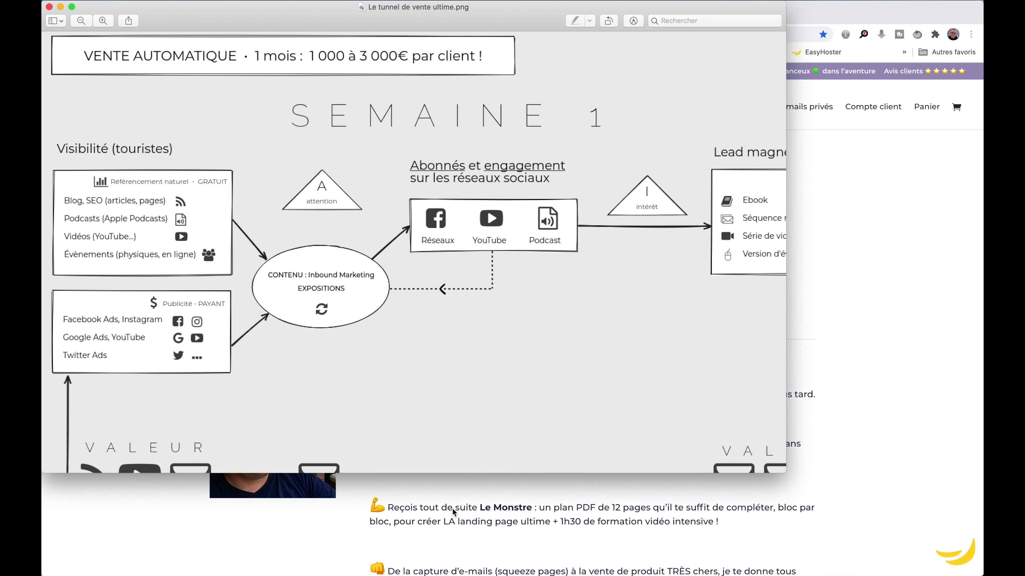
pyautogui.click(565, 531)
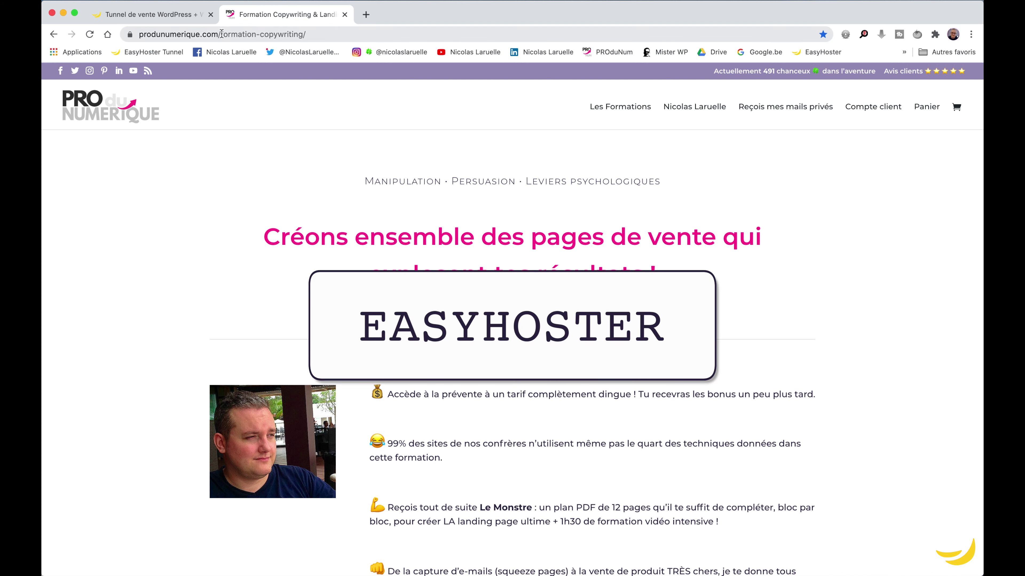
# Change the course URL to produnumerique.com/formation-seo/ and load the SEO training page.
pyautogui.moveTo(247, 34); pyautogui.dragTo(392, 35)
pyautogui.click(392, 35)
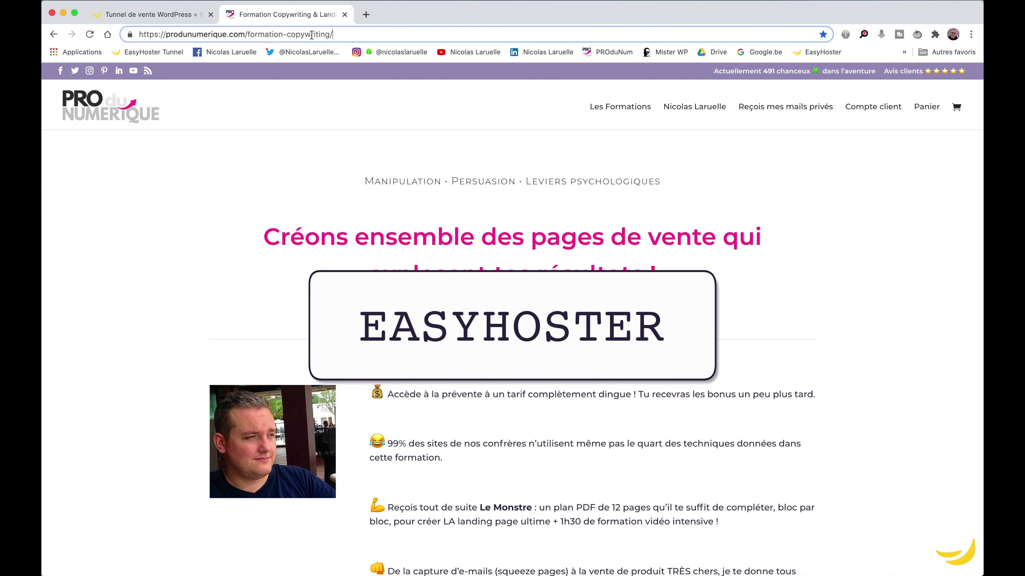
pyautogui.moveTo(285, 34); pyautogui.dragTo(476, 13)
pyautogui.write('ref')
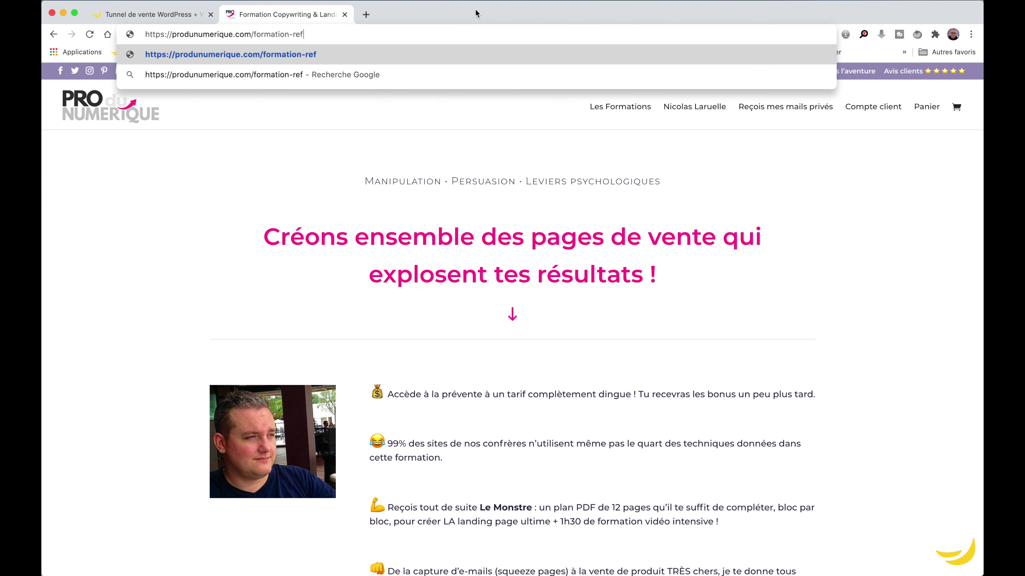
pyautogui.press('BackSpace')
pyautogui.press('BackSpace')
pyautogui.press('BackSpace')
pyautogui.write('s')
pyautogui.press('Return')
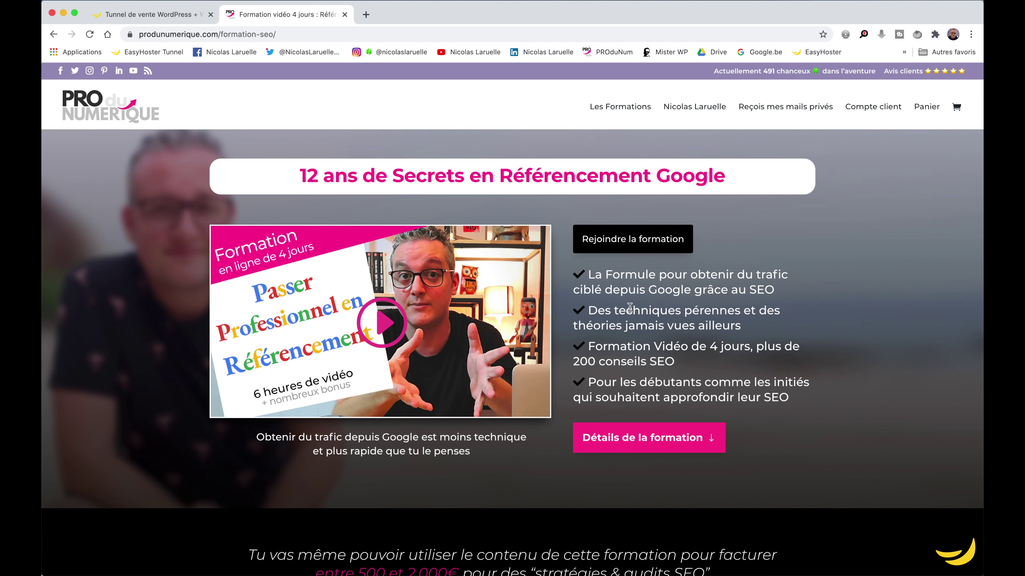
pyautogui.scroll(-15, 629, 307)
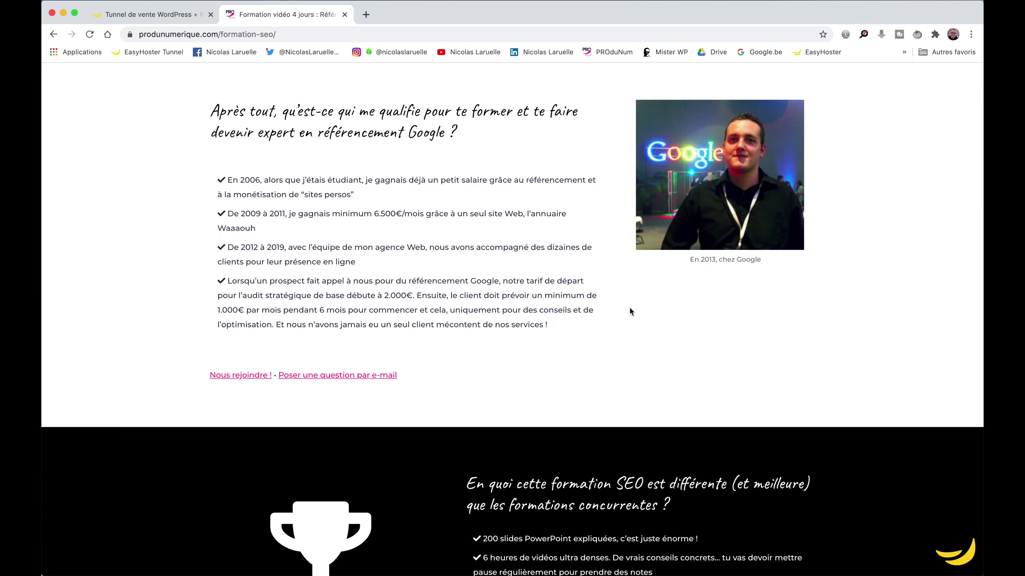
pyautogui.scroll(15, 629, 307)
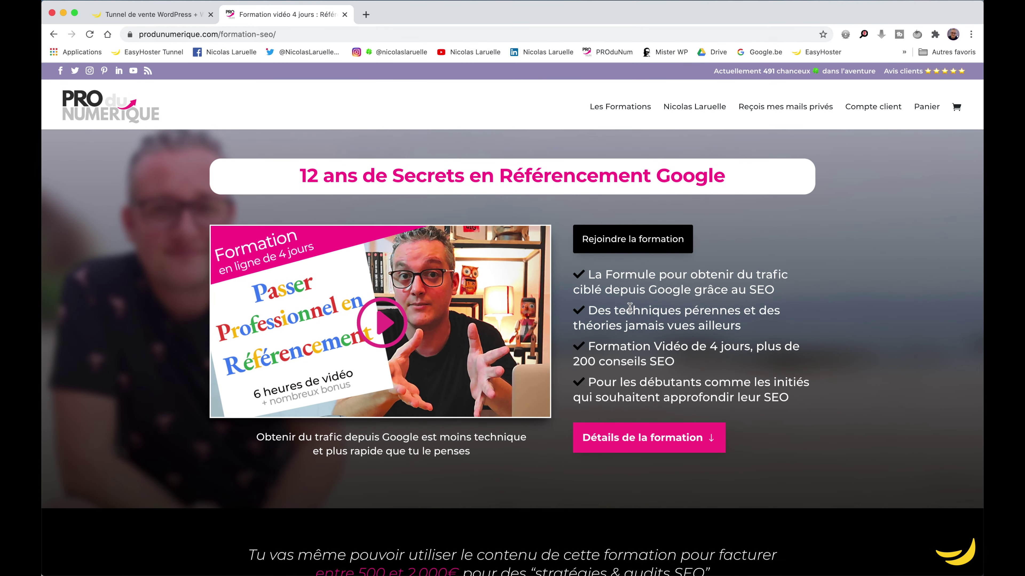
# Close the SEO tab, scroll the tunnel.php features and pricing, then jump back to the top.
pyautogui.click(344, 15)
pyautogui.scroll(-15, 549, 310)
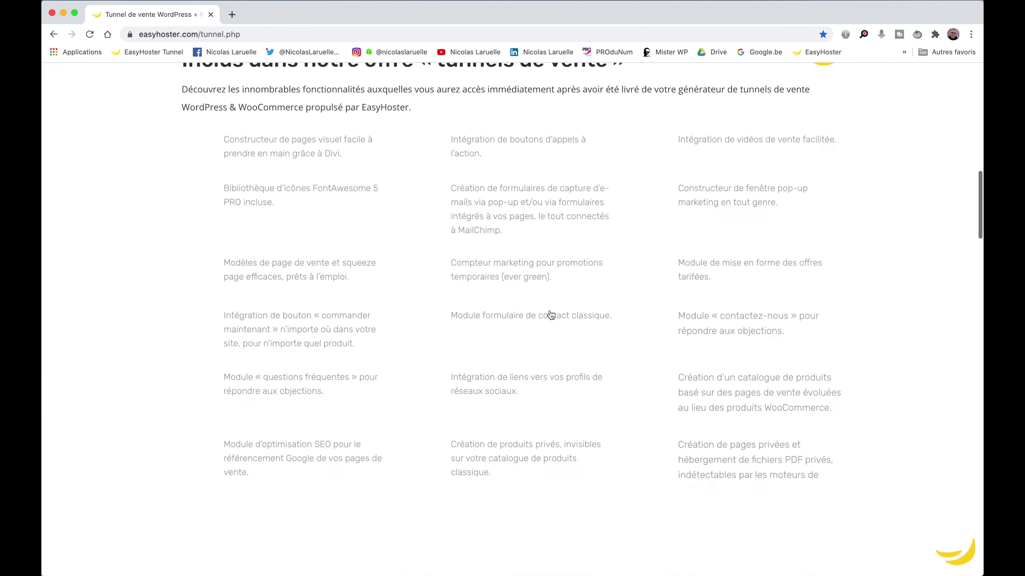
pyautogui.scroll(-15, 551, 314)
pyautogui.scroll(8, 551, 315)
pyautogui.scroll(5, 551, 314)
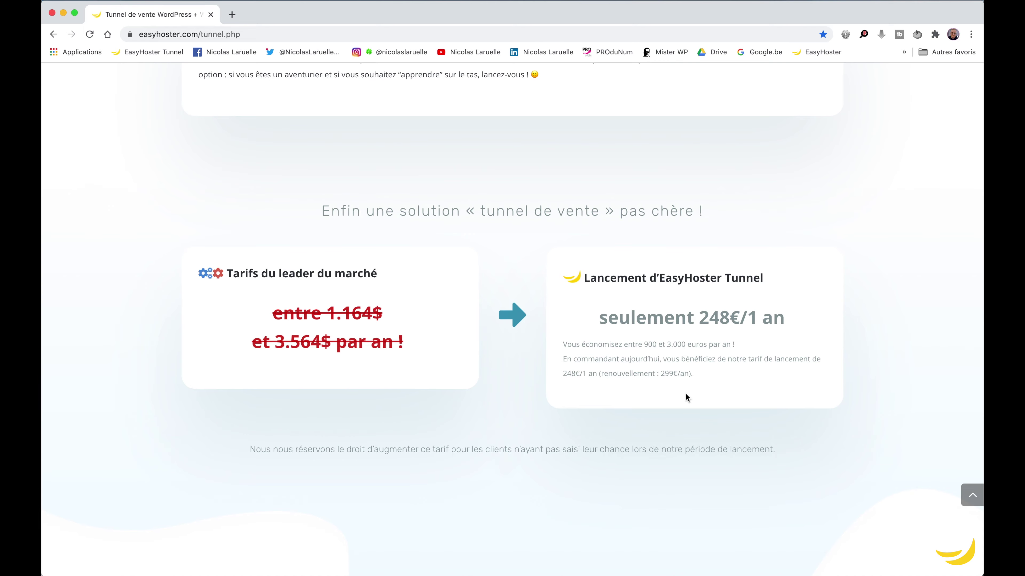
pyautogui.click(973, 501)
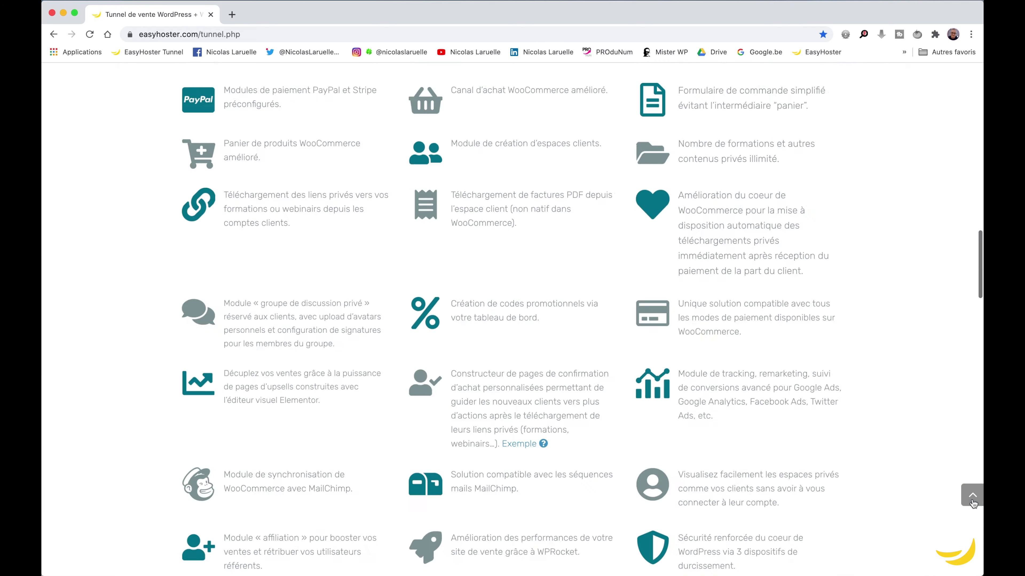